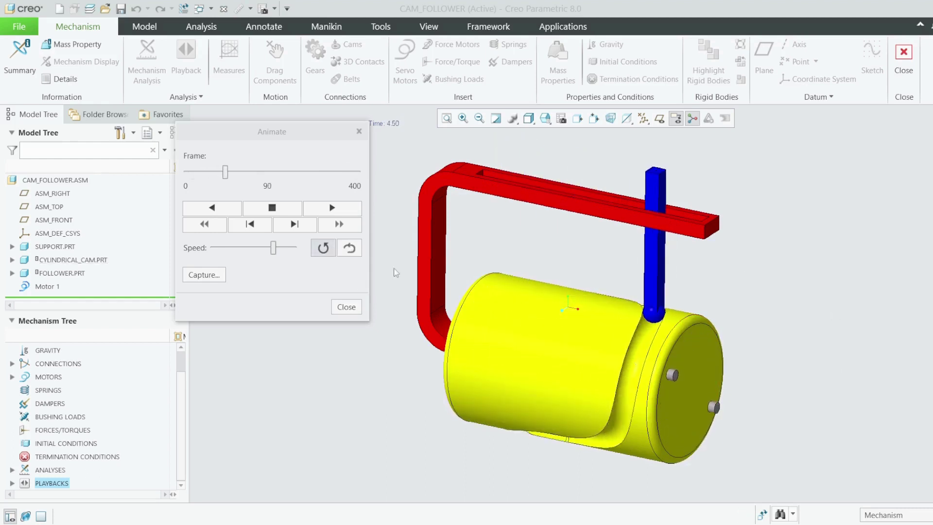
- Close the animation and playback of the analysis result and leave the mechanism environment
{"action": "left_click", "coordinate": [359, 132]}
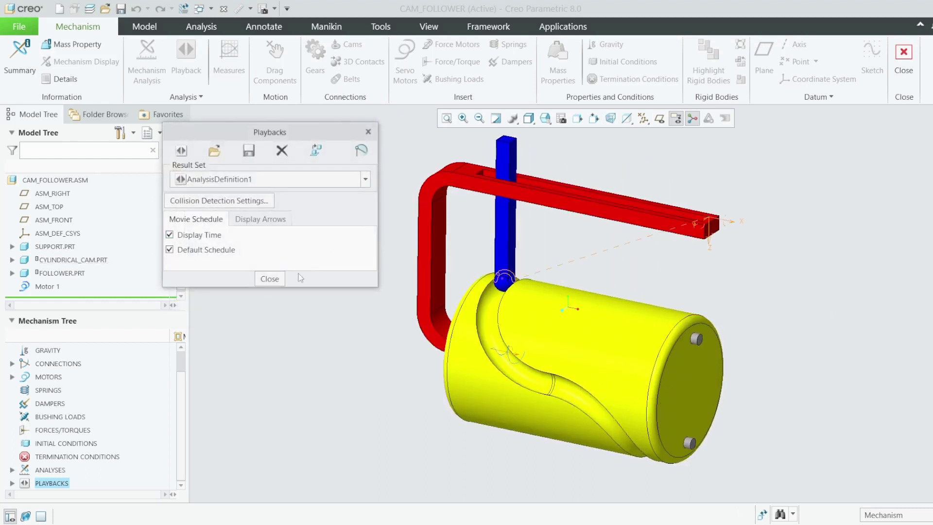
{"action": "left_click", "coordinate": [270, 280]}
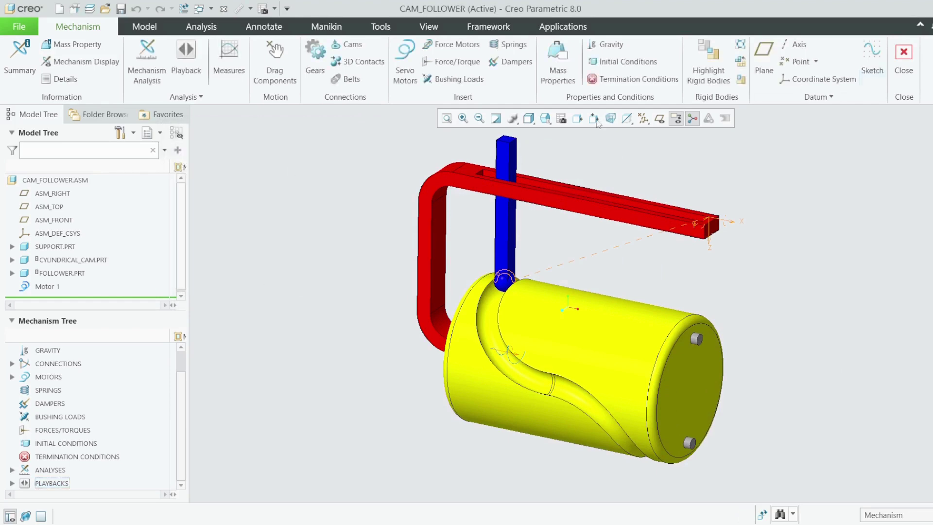
{"action": "left_click", "coordinate": [912, 66]}
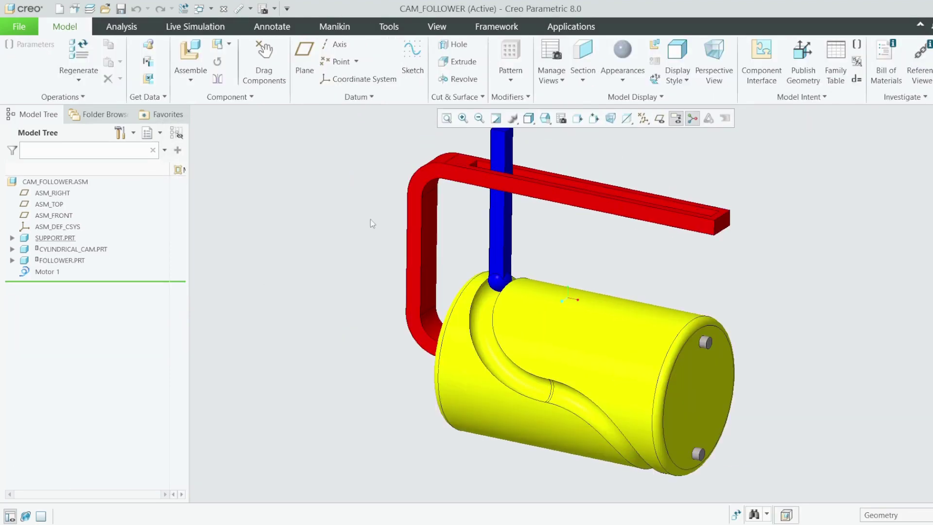
- Delete the SUPPORT, CYLINDRICAL_CAM and FOLLOWER components together with Motor 1 from the CAM_FOLLOWER assembly
{"action": "left_click", "coordinate": [49, 237]}
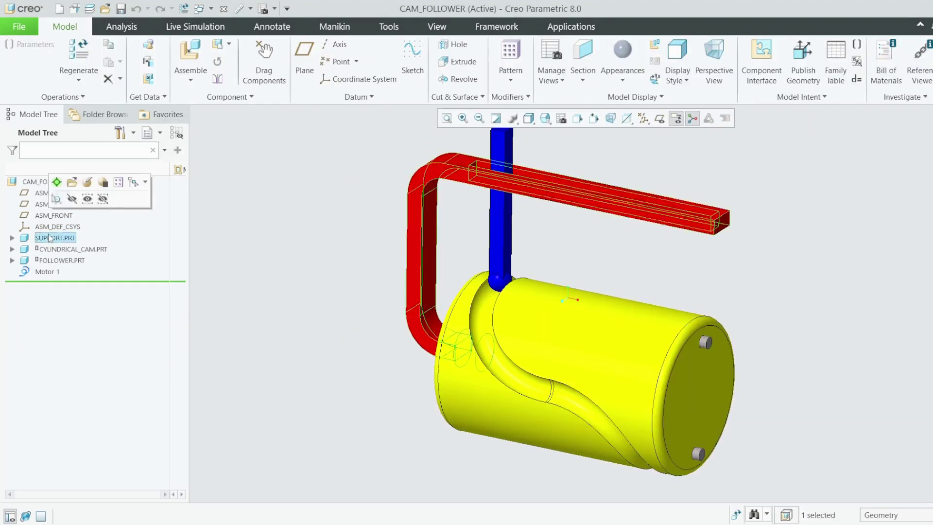
{"action": "left_click", "coordinate": [49, 272], "text": "shift"}
{"action": "right_click", "coordinate": [48, 272]}
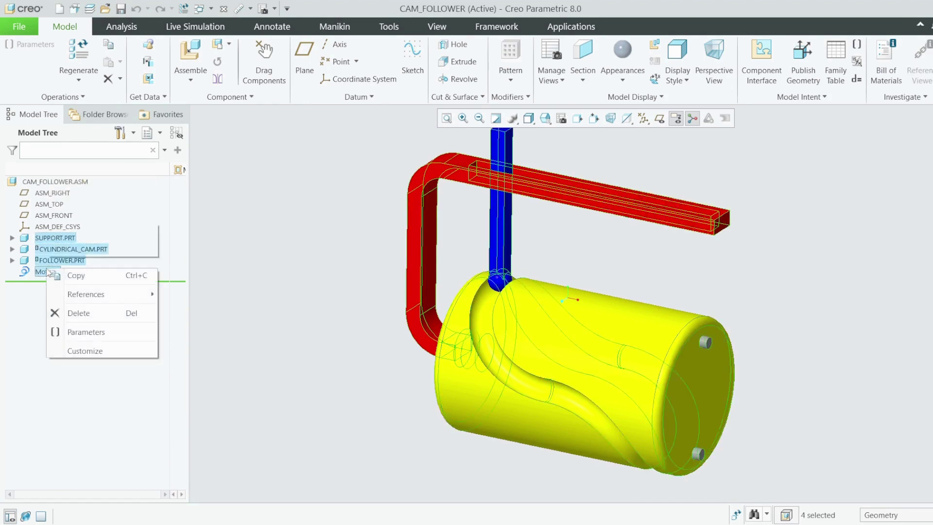
{"action": "left_click", "coordinate": [79, 314]}
{"action": "left_click", "coordinate": [447, 289]}
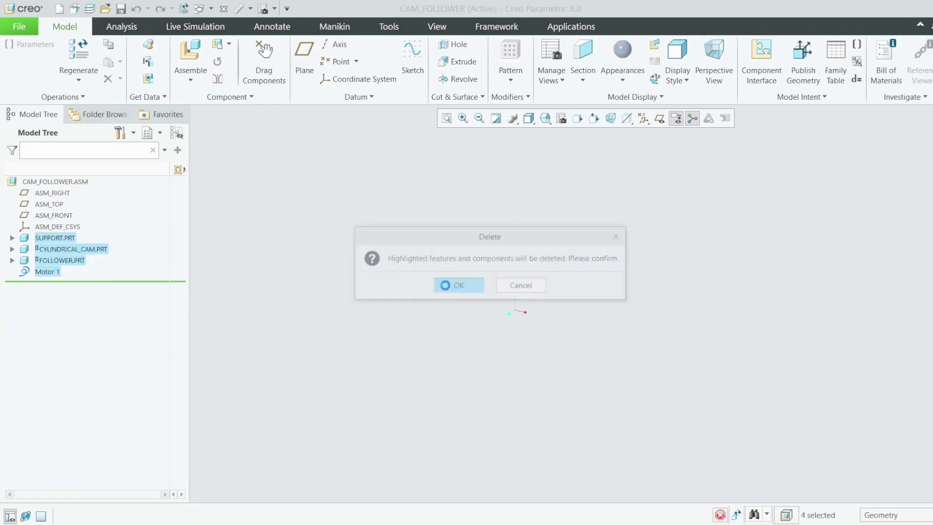
- View the FOLLOWER part and the CYLINDRICAL_CAM part in their own windows
{"action": "left_click", "coordinate": [211, 9]}
{"action": "left_click", "coordinate": [242, 37]}
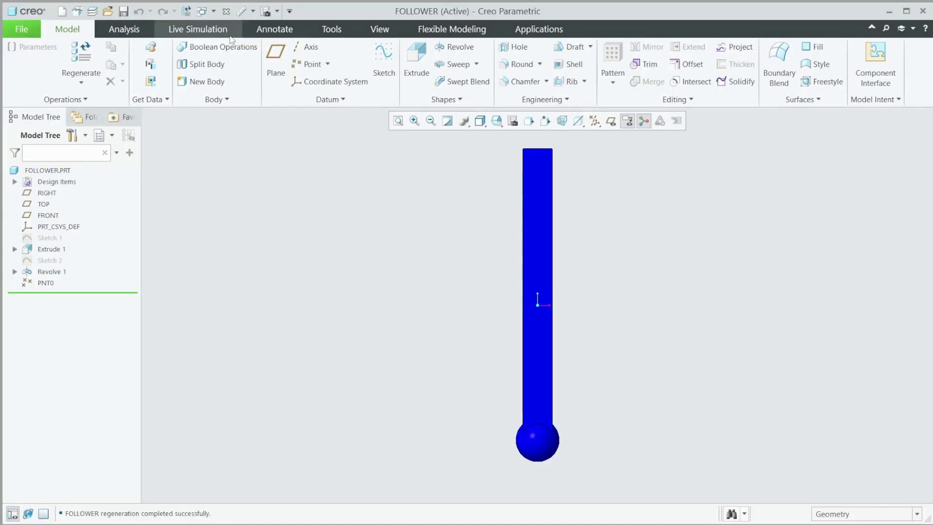
{"action": "left_click", "coordinate": [905, 11]}
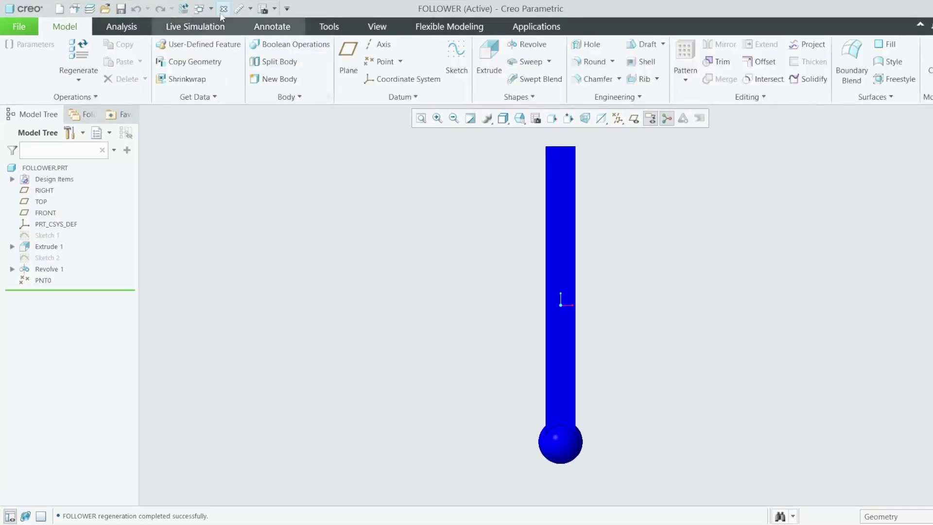
{"action": "left_click", "coordinate": [213, 11]}
{"action": "left_click", "coordinate": [235, 51]}
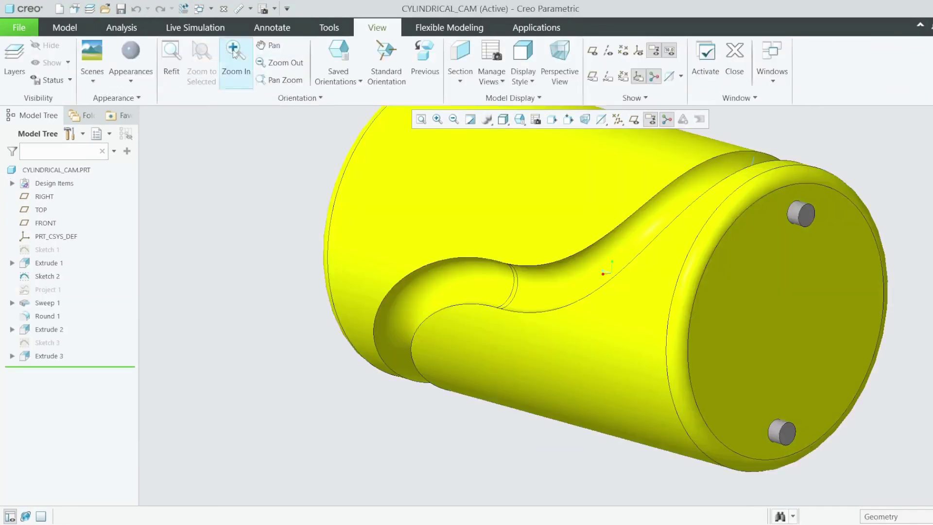
- Switch back to the CAM_FOLLOWER assembly and bring up the SUPPORT part for viewing
{"action": "left_click", "coordinate": [211, 9]}
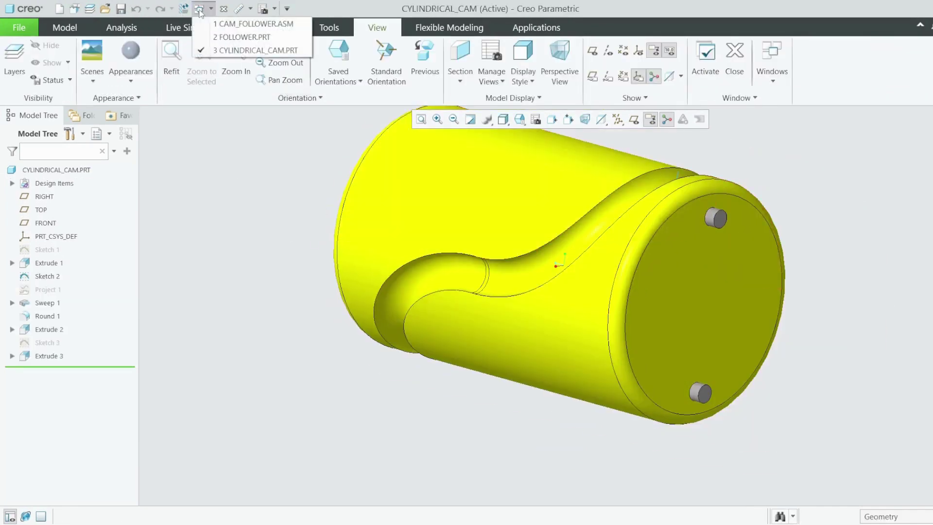
{"action": "left_click", "coordinate": [242, 24]}
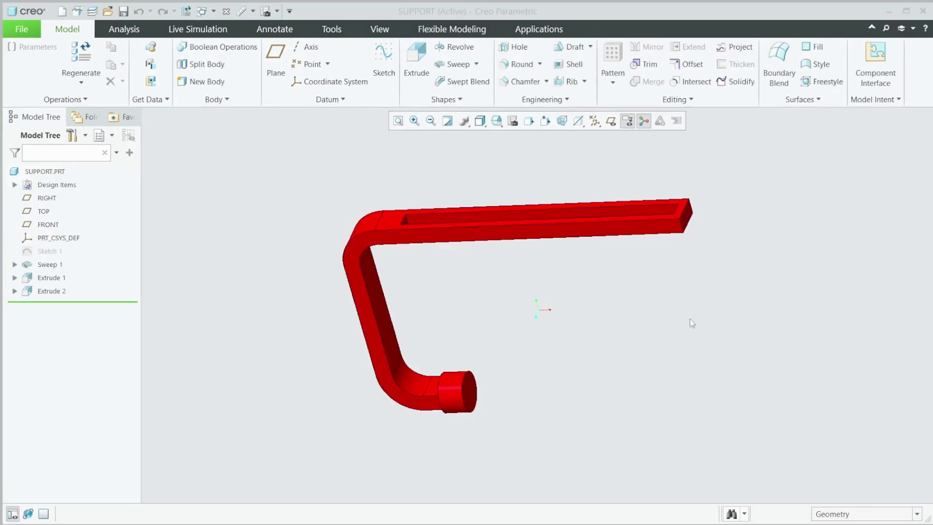
{"action": "left_click", "coordinate": [906, 11]}
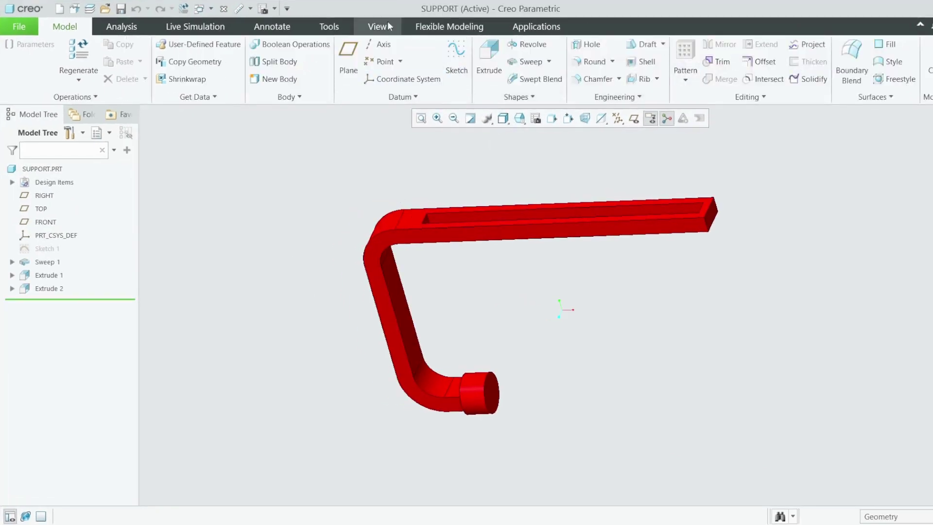
- Look at the FOLLOWER part again and switch to the CYLINDRICAL_CAM part to view its bored end
{"action": "left_click", "coordinate": [212, 9]}
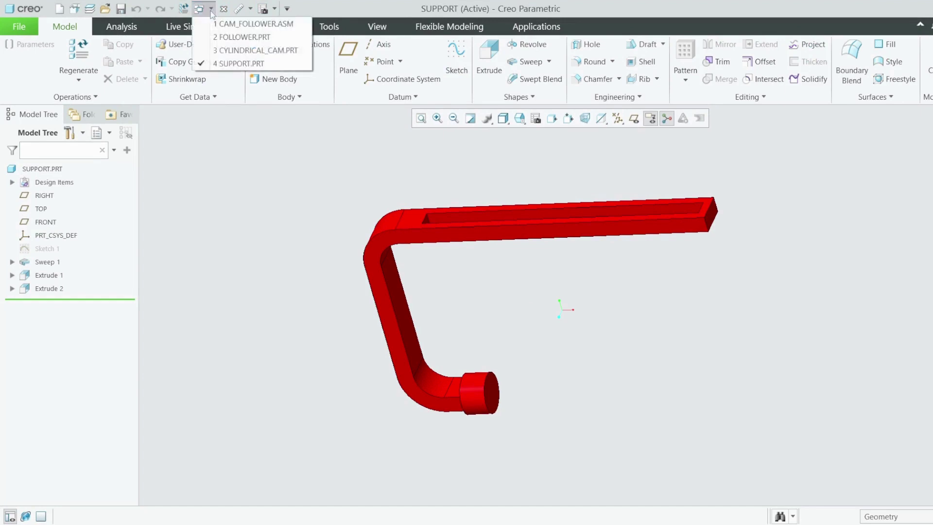
{"action": "left_click", "coordinate": [235, 37]}
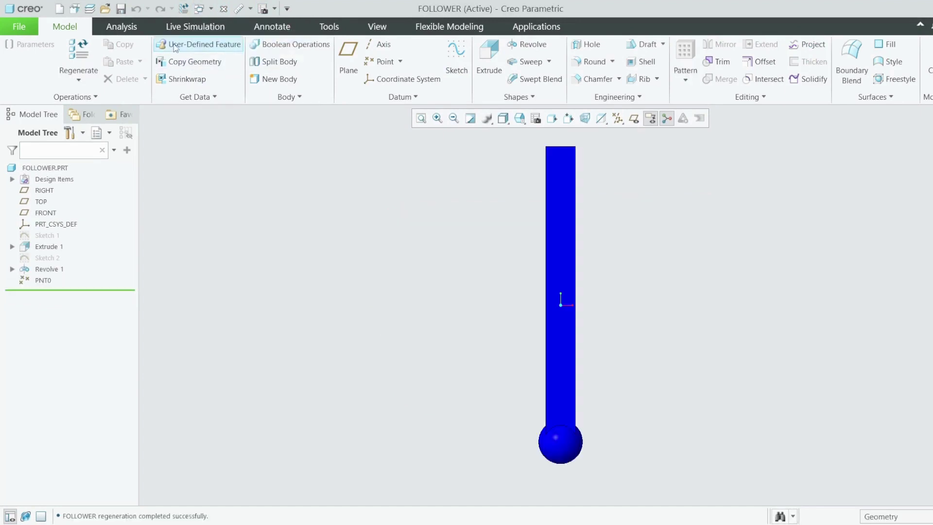
{"action": "left_click", "coordinate": [212, 9]}
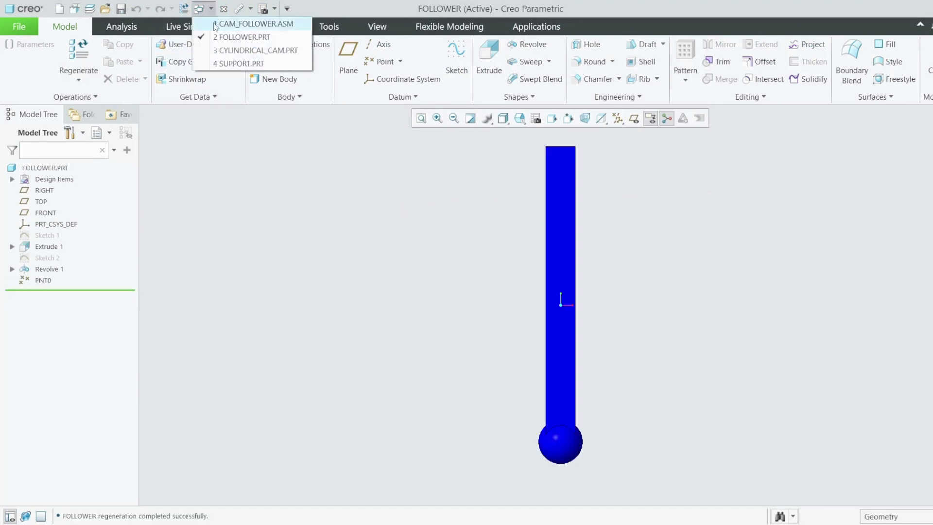
{"action": "left_click", "coordinate": [261, 50]}
{"action": "mouse_move", "coordinate": [403, 236]}
{"action": "middle_mouse_down"}
{"action": "mouse_move", "coordinate": [521, 225]}
{"action": "mouse_move", "coordinate": [390, 244]}
{"action": "mouse_move", "coordinate": [479, 272]}
{"action": "middle_mouse_up"}
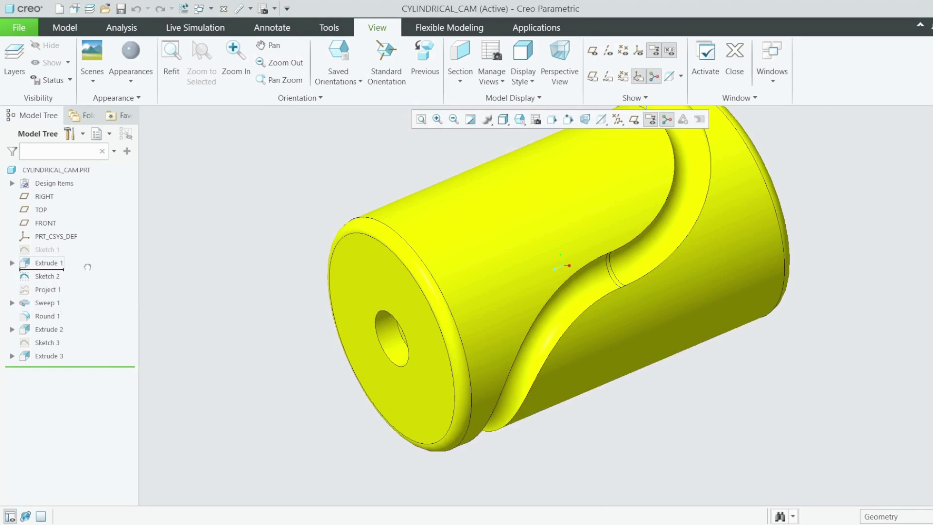
- Roll the cam's feature history back to just after Sketch 1, review its circle sketch, and unhide Sketch 1
{"action": "left_click_drag", "start_coordinate": [88, 256], "coordinate": [84, 252]}
{"action": "right_click", "coordinate": [47, 250]}
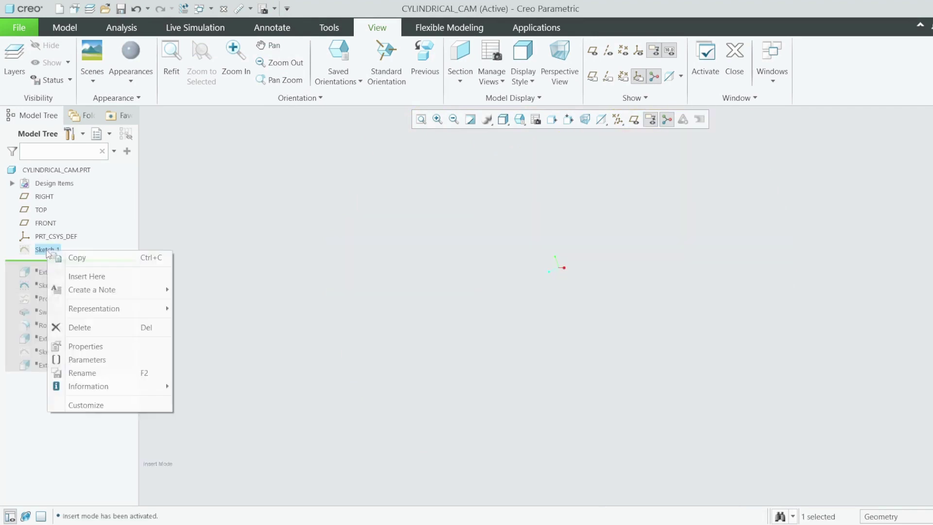
{"action": "left_click", "coordinate": [66, 197]}
{"action": "scroll", "coordinate": [478, 291], "scroll_direction": "down", "scroll_amount": 3}
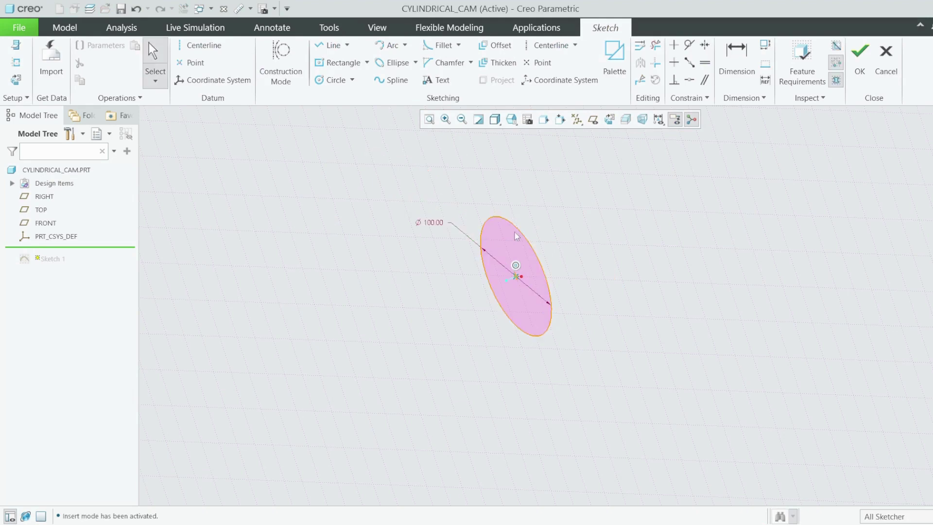
{"action": "mouse_move", "coordinate": [535, 239]}
{"action": "middle_mouse_down"}
{"action": "mouse_move", "coordinate": [598, 214]}
{"action": "mouse_move", "coordinate": [558, 244]}
{"action": "middle_mouse_up"}
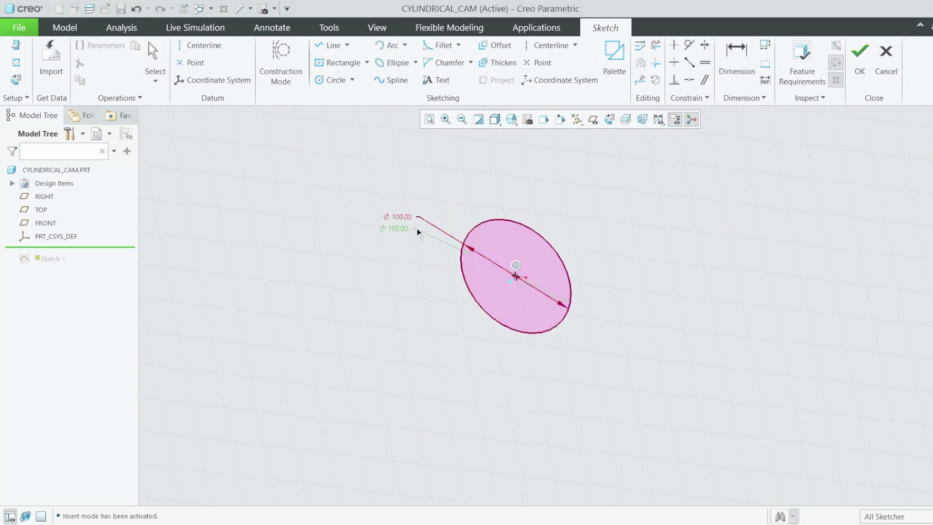
{"action": "left_click", "coordinate": [860, 54]}
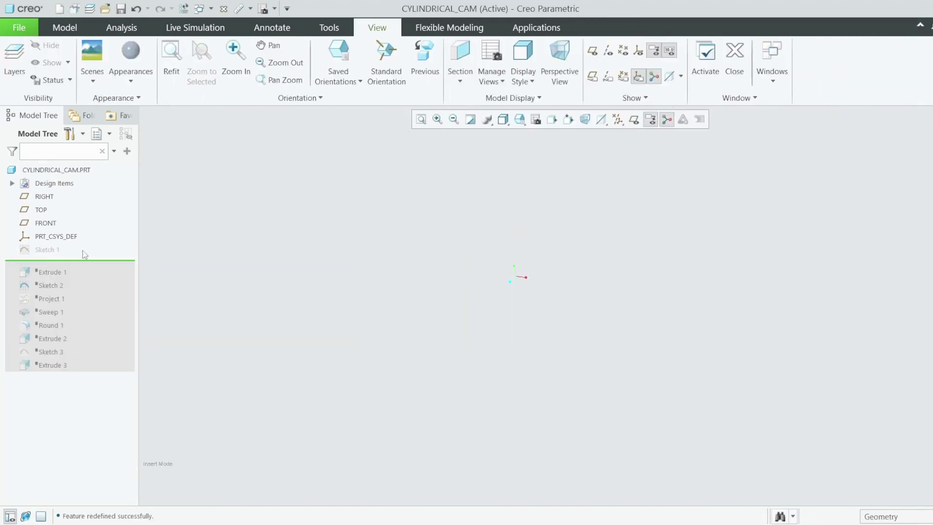
{"action": "right_click", "coordinate": [41, 252]}
{"action": "left_click", "coordinate": [73, 229]}
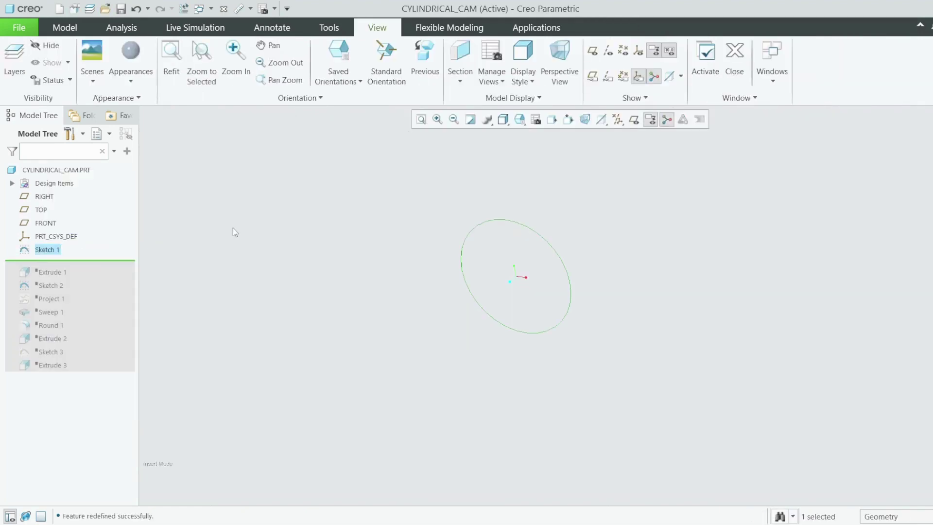
- Roll the feature history forward to include Extrude 1 and review the definition of the cylinder extrusion
{"action": "left_click_drag", "start_coordinate": [78, 260], "coordinate": [74, 274]}
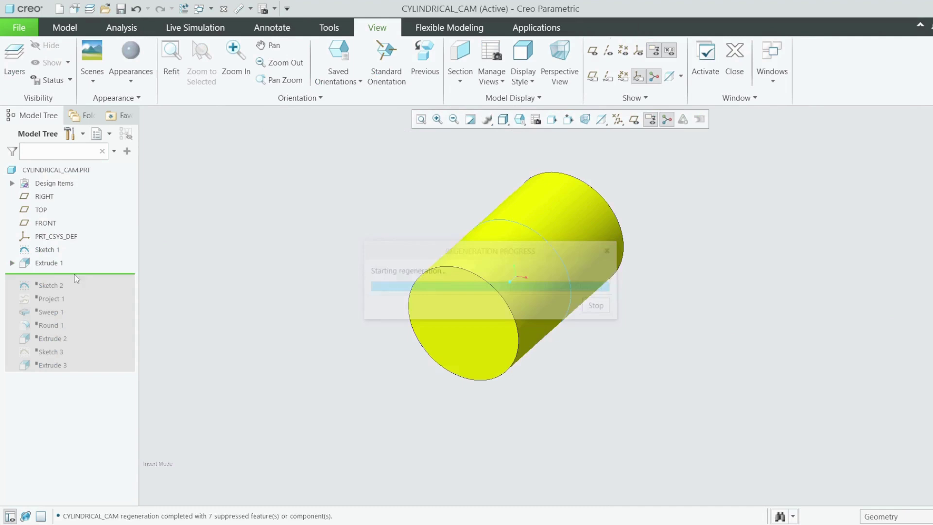
{"action": "right_click", "coordinate": [53, 264]}
{"action": "left_click", "coordinate": [73, 227]}
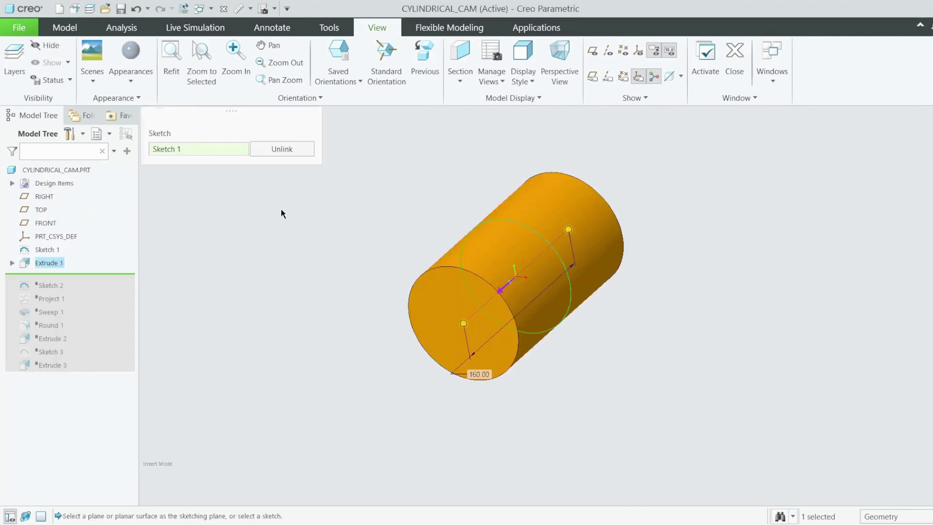
{"action": "middle_click_drag", "start_coordinate": [501, 372], "coordinate": [431, 343]}
{"action": "left_click", "coordinate": [534, 65]}
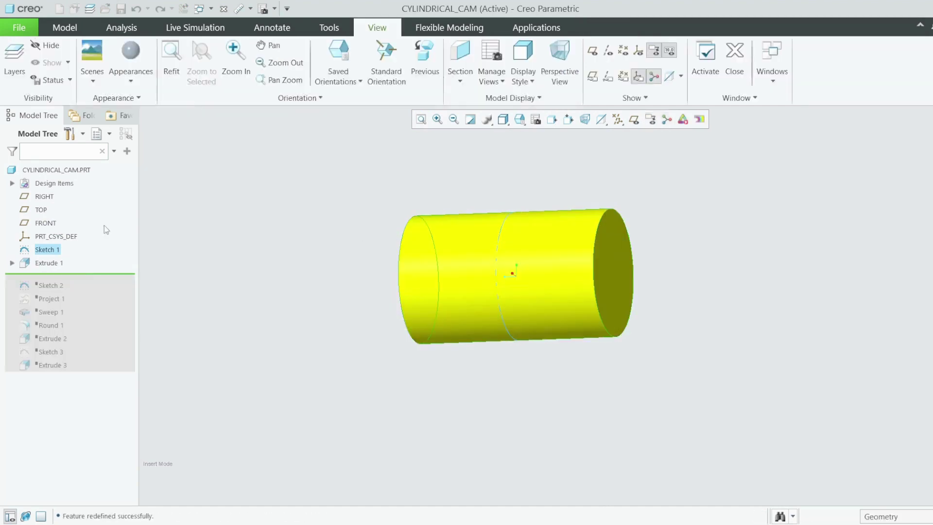
- Display the datum planes and identify the TOP plane running through the cylinder
{"action": "left_click", "coordinate": [634, 119]}
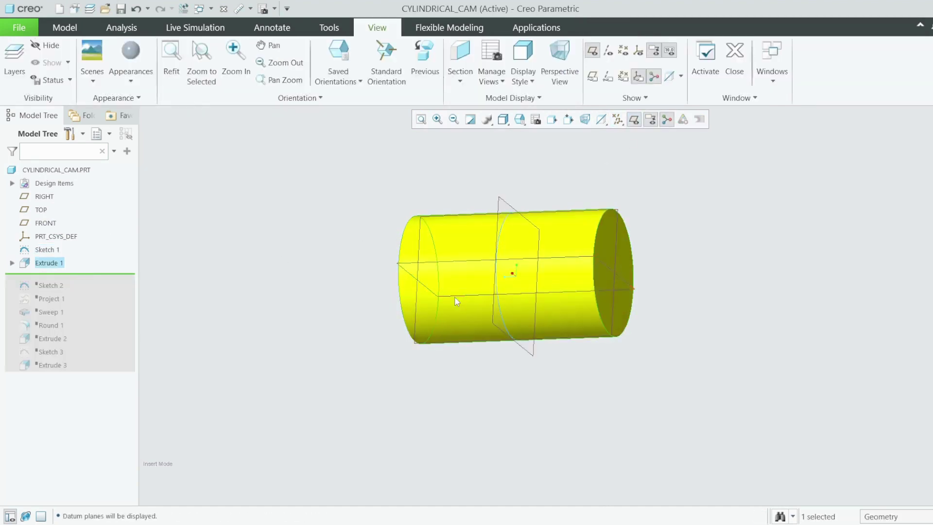
{"action": "left_click", "coordinate": [527, 296]}
{"action": "middle_click_drag", "start_coordinate": [527, 296], "coordinate": [536, 339]}
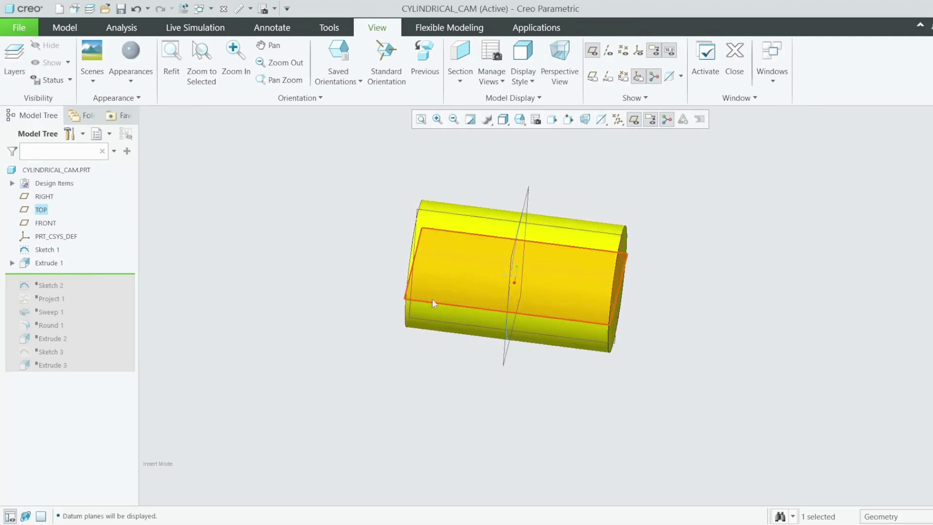
{"action": "mouse_move", "coordinate": [433, 298]}
{"action": "middle_mouse_down"}
{"action": "mouse_move", "coordinate": [452, 292]}
{"action": "mouse_move", "coordinate": [445, 297]}
{"action": "middle_mouse_up"}
{"action": "left_click", "coordinate": [250, 256]}
{"action": "left_click", "coordinate": [42, 212]}
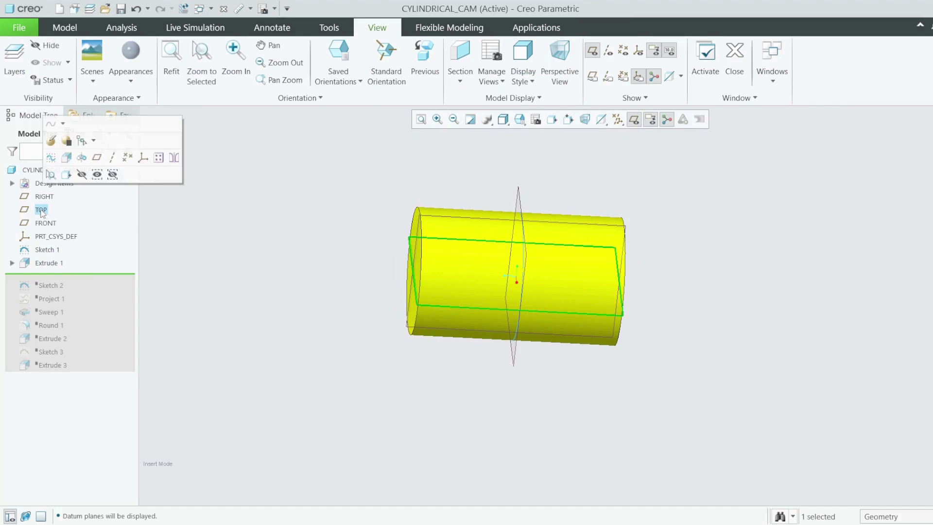
{"action": "left_click", "coordinate": [240, 256]}
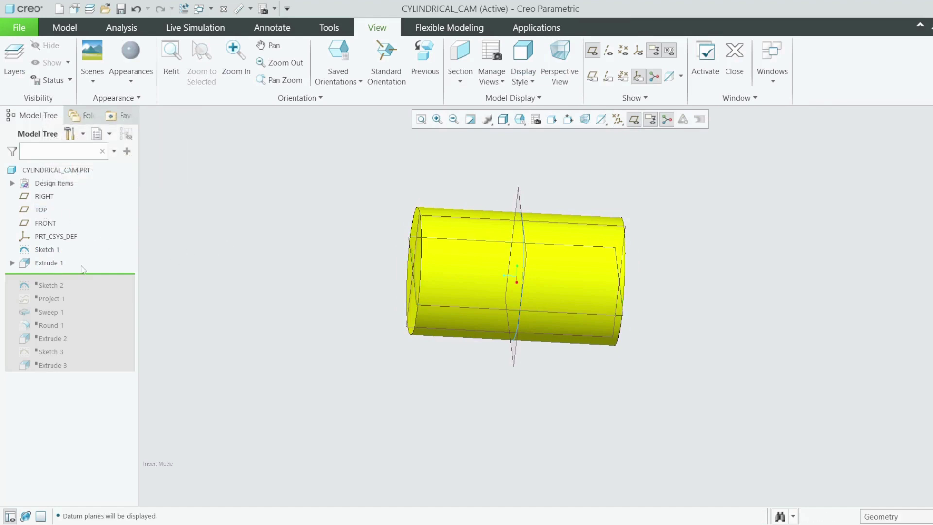
- Roll the feature history forward to include Sketch 2 and open that sketch oriented flat to its sketching plane
{"action": "left_click_drag", "start_coordinate": [84, 285], "coordinate": [53, 288]}
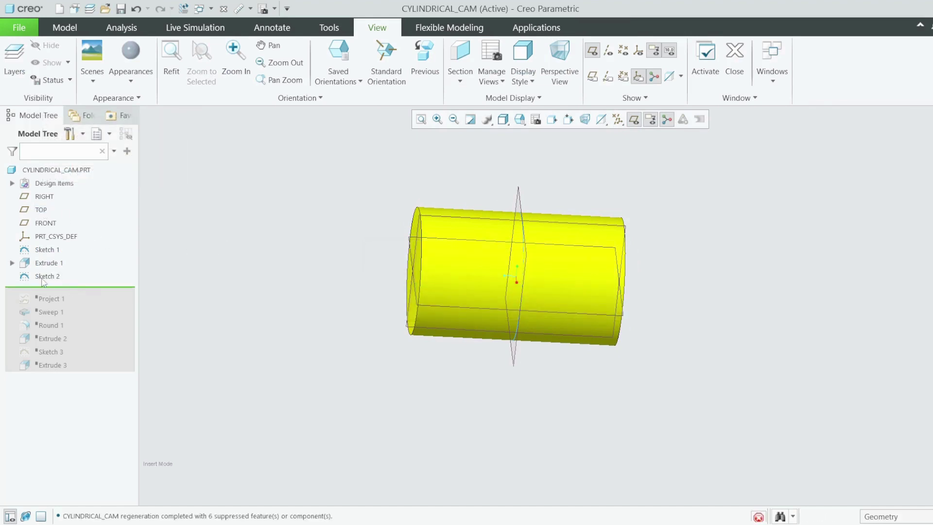
{"action": "right_click", "coordinate": [42, 280]}
{"action": "left_click", "coordinate": [65, 226]}
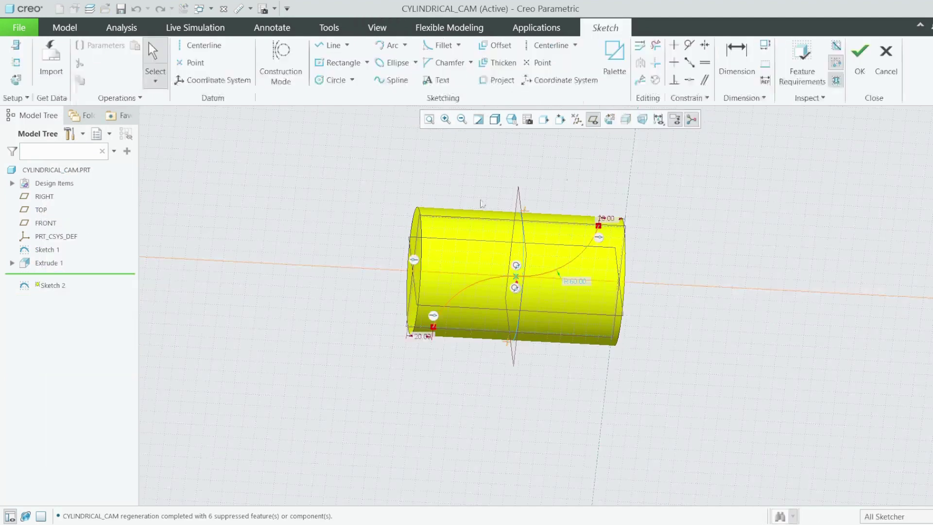
{"action": "left_click", "coordinate": [609, 121]}
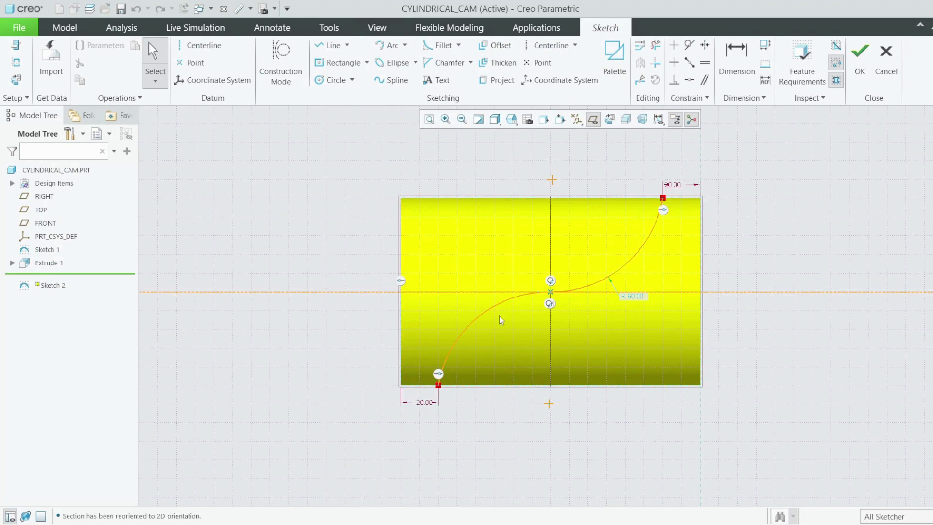
{"action": "left_click", "coordinate": [388, 45]}
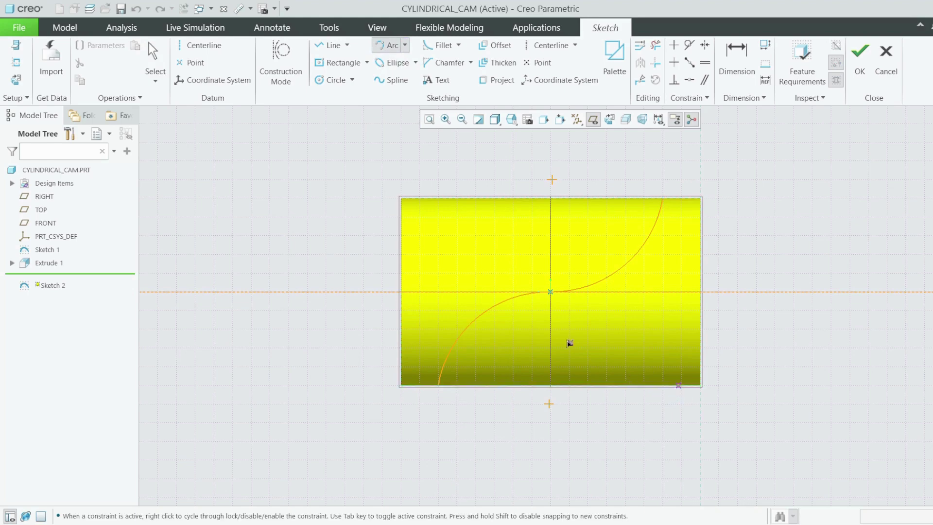
{"action": "left_click", "coordinate": [554, 295]}
{"action": "middle_click", "coordinate": [583, 326]}
{"action": "middle_click", "coordinate": [583, 325]}
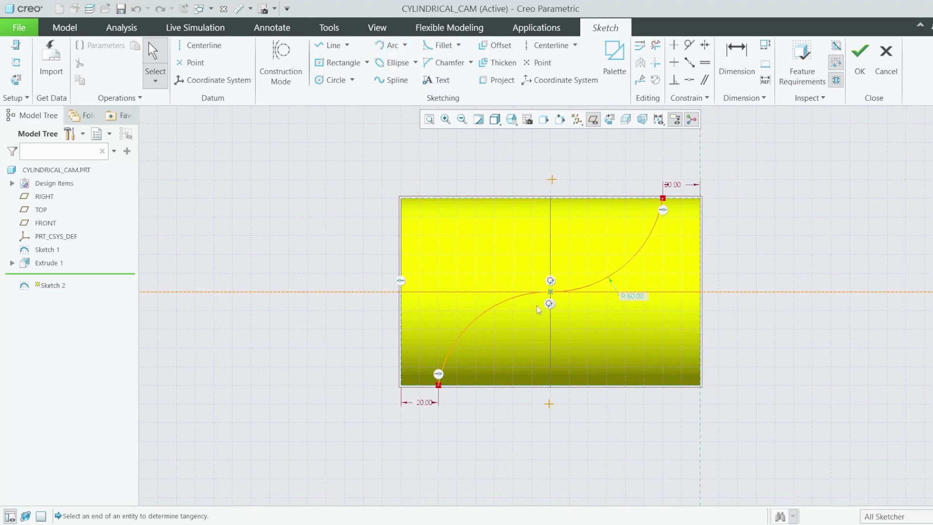
- Examine the two tangent arcs and end offsets of Sketch 2, and finish the sketch
{"action": "scroll", "coordinate": [581, 281], "scroll_direction": "down", "scroll_amount": 3}
{"action": "scroll", "coordinate": [620, 292], "scroll_direction": "up", "scroll_amount": 2}
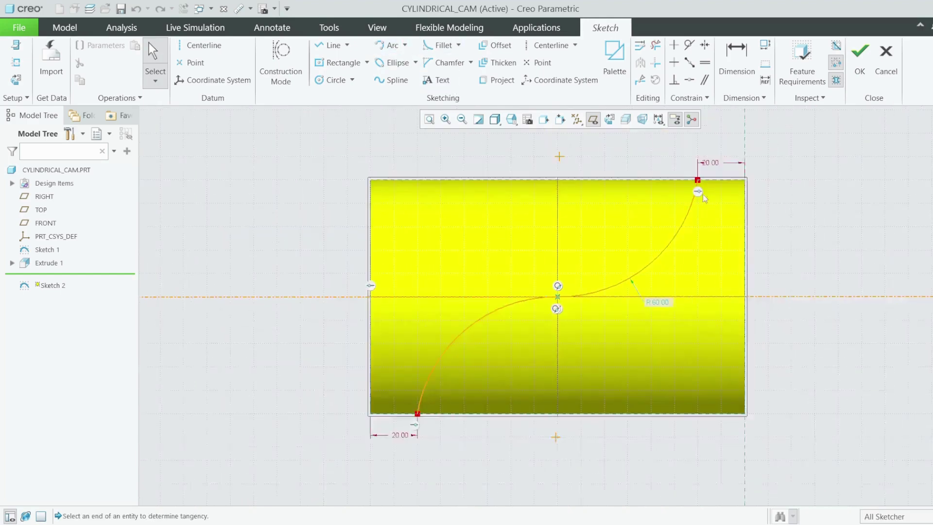
{"action": "left_click", "coordinate": [860, 57]}
{"action": "left_click", "coordinate": [342, 204]}
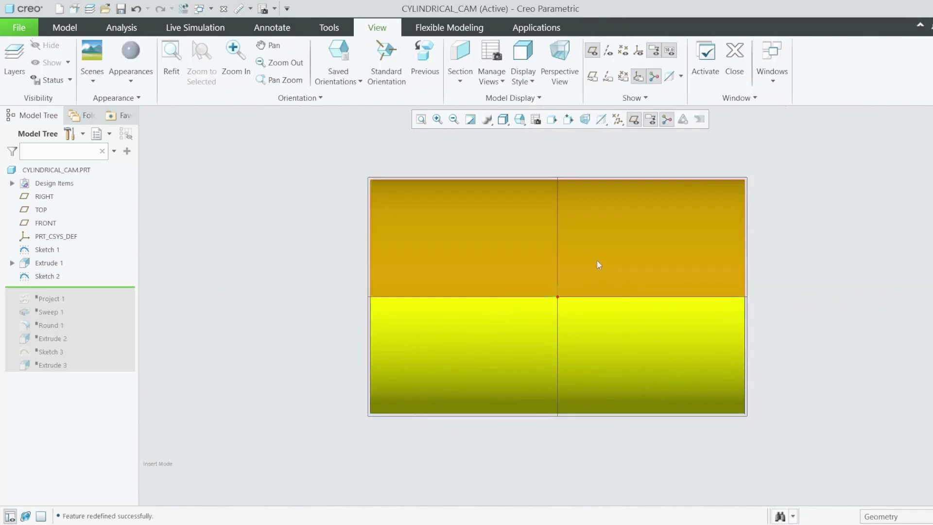
- Hide the datum planes and display the cylinder in the Wireframe style
{"action": "left_click", "coordinate": [635, 120]}
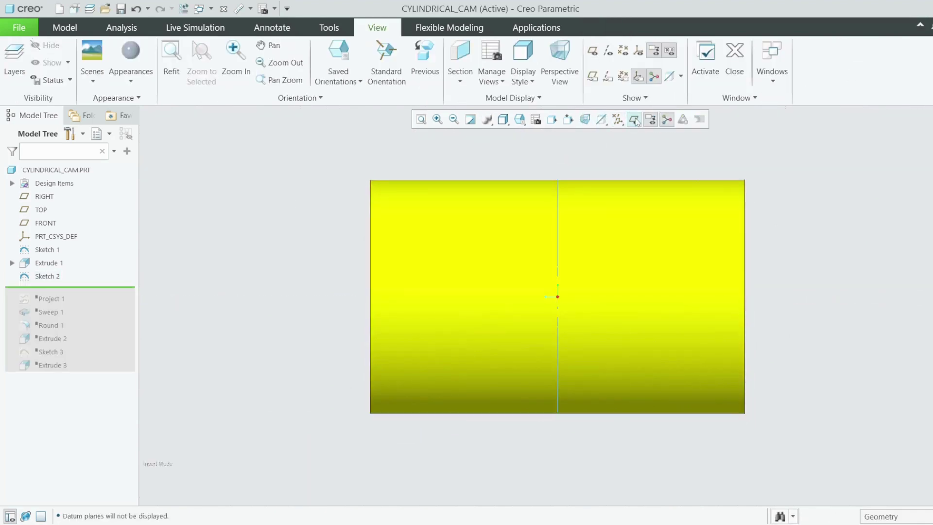
{"action": "left_click", "coordinate": [635, 121]}
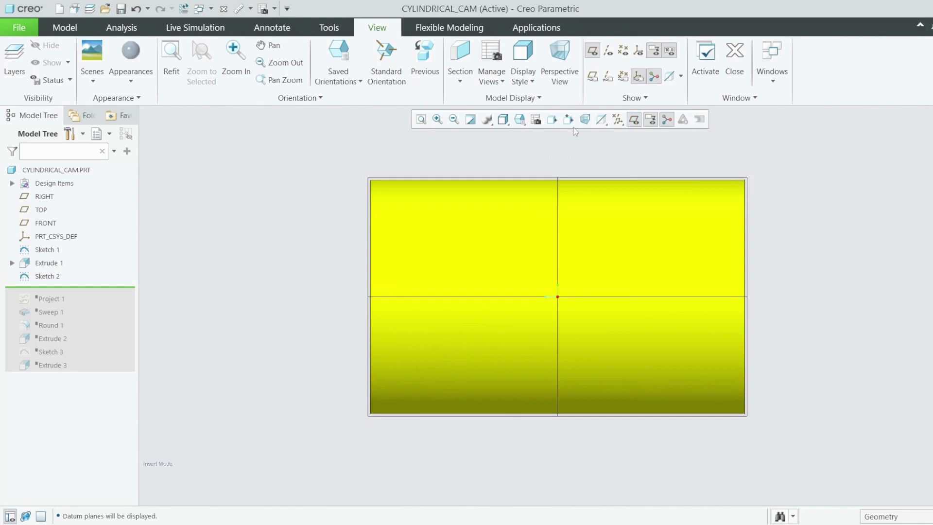
{"action": "left_click", "coordinate": [636, 121]}
{"action": "left_click", "coordinate": [503, 120]}
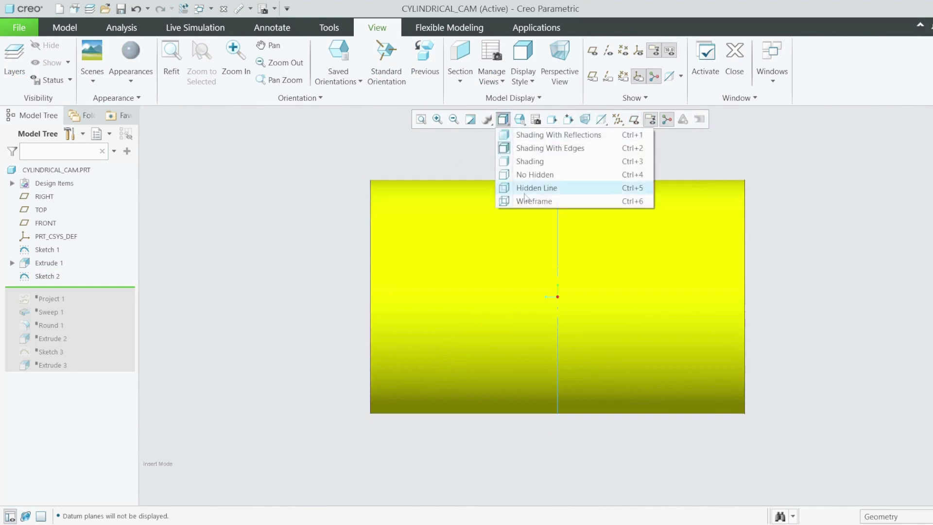
{"action": "left_click", "coordinate": [524, 200]}
- Compare the Hidden Line, No Hidden and Wireframe styles on the Sketch 2 curve inside the cylinder, and restore Shading With Edges
{"action": "left_click", "coordinate": [504, 120]}
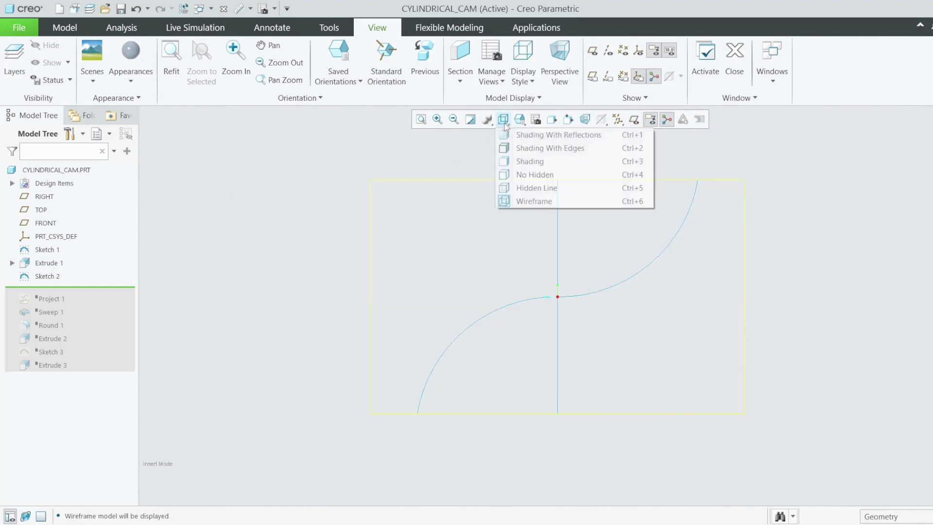
{"action": "left_click", "coordinate": [529, 188]}
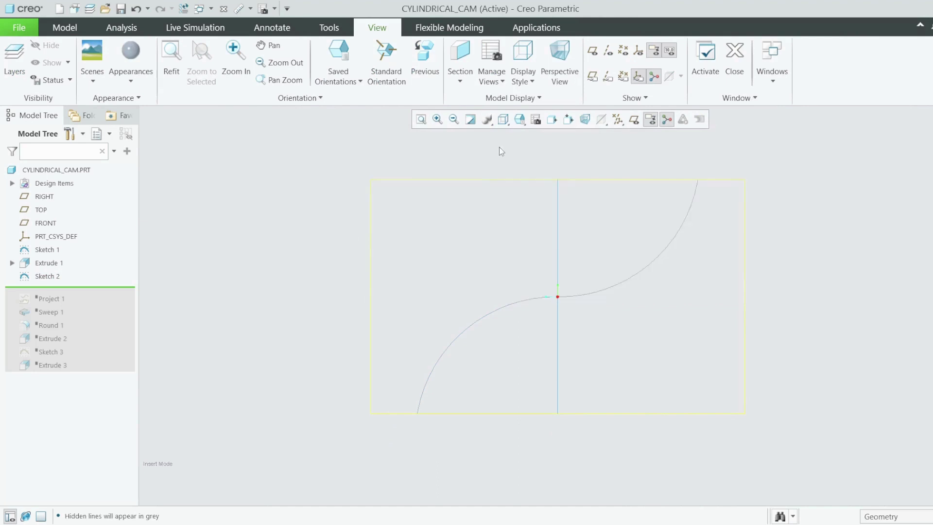
{"action": "middle_click_drag", "start_coordinate": [410, 187], "coordinate": [442, 238]}
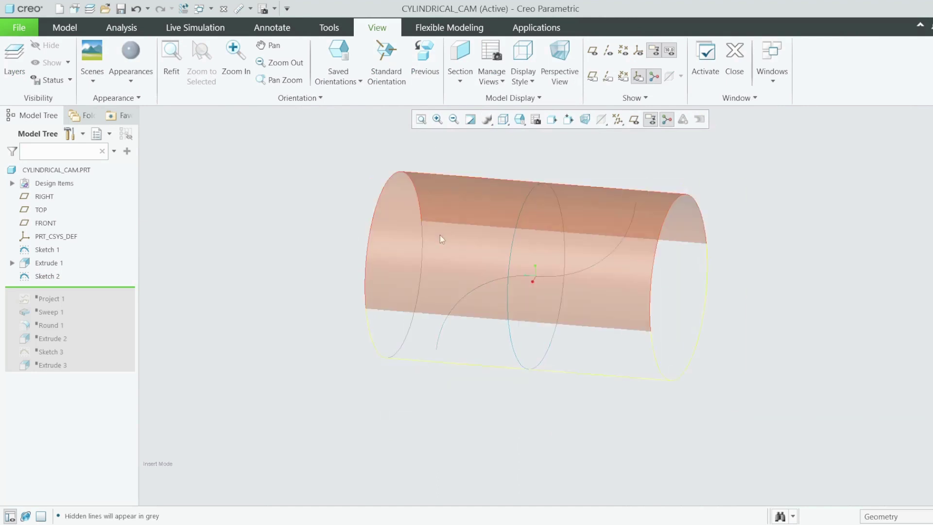
{"action": "left_click", "coordinate": [578, 272]}
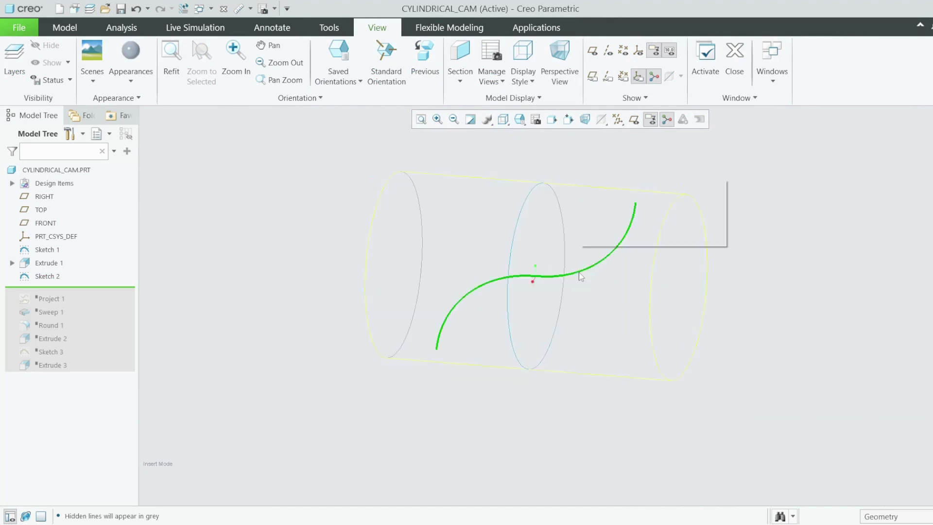
{"action": "left_click", "coordinate": [505, 121]}
{"action": "left_click", "coordinate": [537, 175]}
{"action": "left_click", "coordinate": [505, 122]}
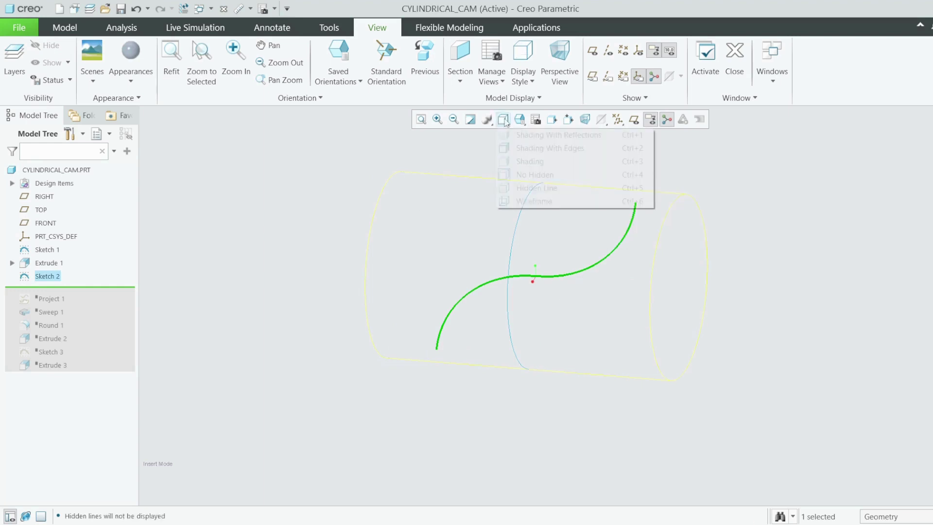
{"action": "left_click", "coordinate": [544, 201]}
{"action": "mouse_move", "coordinate": [583, 260]}
{"action": "middle_mouse_down"}
{"action": "mouse_move", "coordinate": [608, 259]}
{"action": "mouse_move", "coordinate": [581, 260]}
{"action": "mouse_move", "coordinate": [502, 165]}
{"action": "middle_mouse_up"}
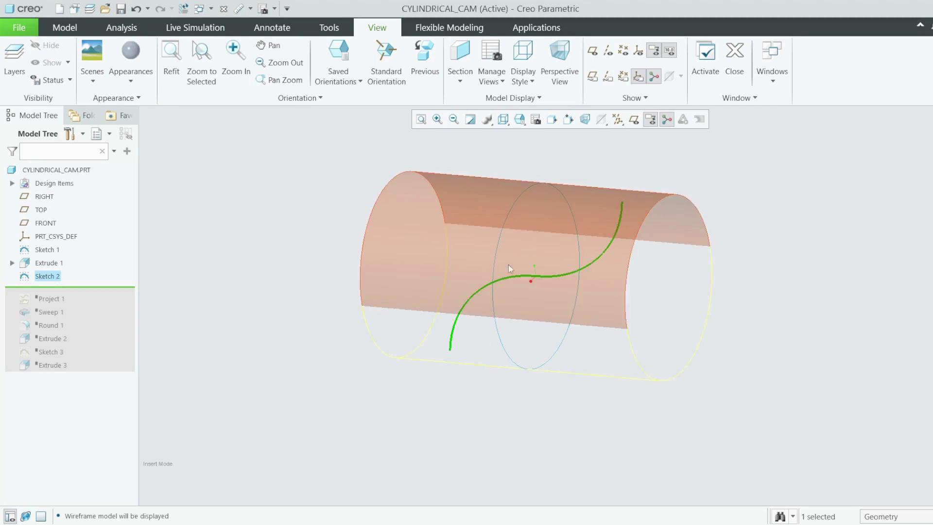
{"action": "left_click", "coordinate": [206, 269]}
{"action": "left_click", "coordinate": [519, 121]}
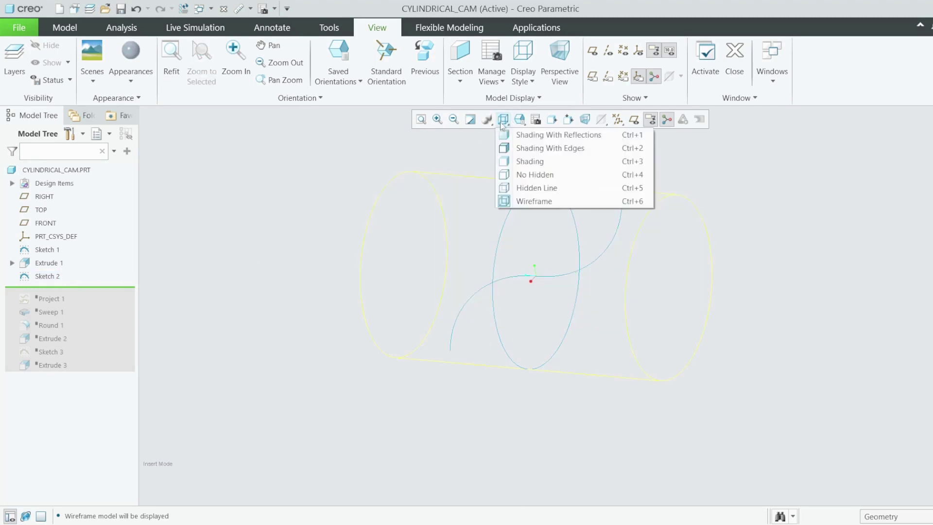
{"action": "left_click", "coordinate": [540, 148]}
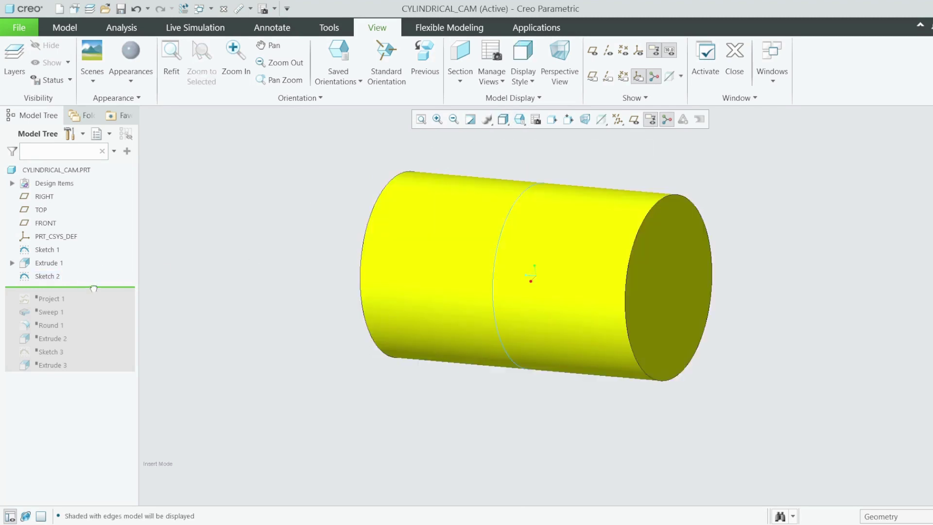
- Roll the feature history forward to include Project 1 and open the projected curve's definition
{"action": "left_click_drag", "start_coordinate": [90, 300], "coordinate": [90, 302]}
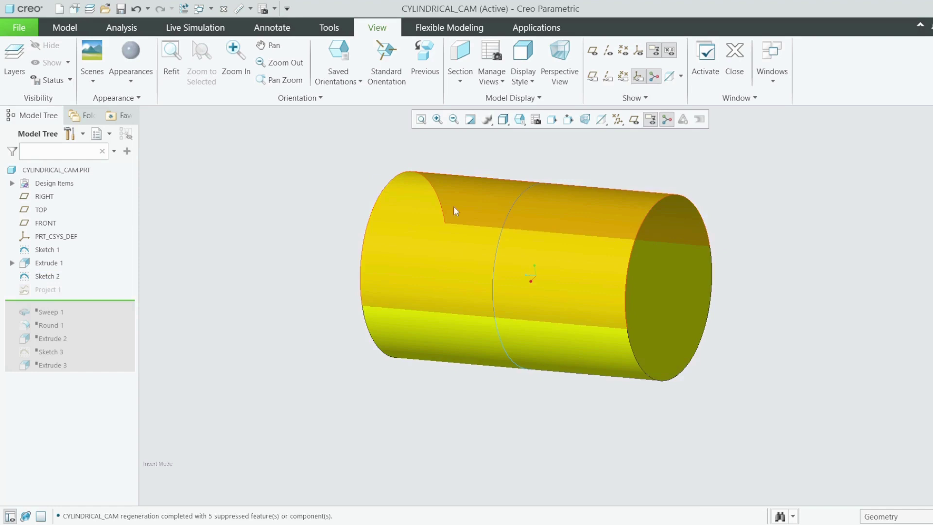
{"action": "right_click", "coordinate": [44, 290]}
{"action": "left_click", "coordinate": [53, 236]}
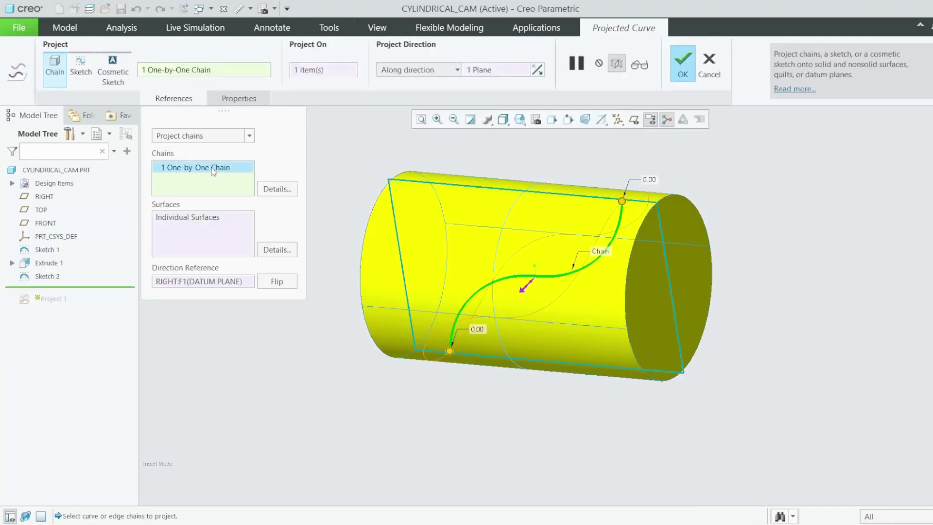
- Remove the projected curve's chain, reselect the Sketch 2 curve as the chain in Wireframe display, and accept the feature
{"action": "right_click", "coordinate": [216, 171]}
{"action": "left_click", "coordinate": [248, 176]}
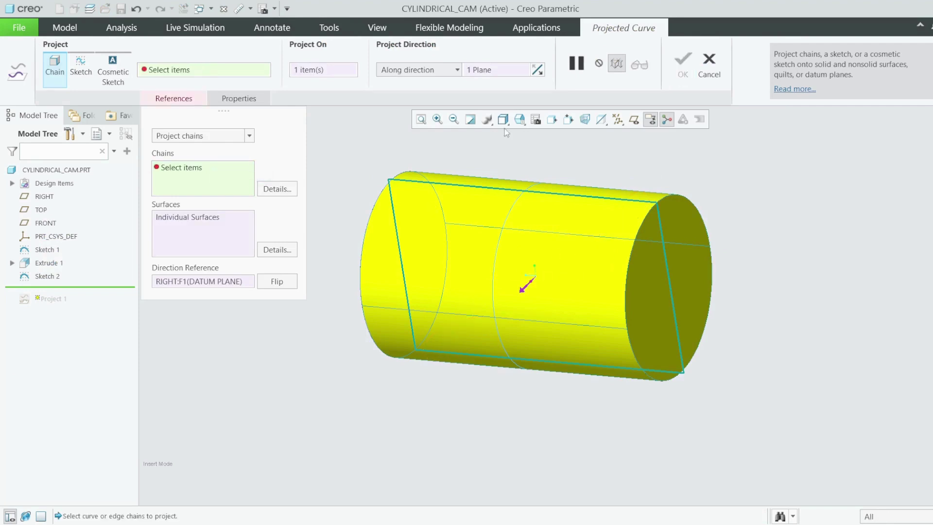
{"action": "left_click", "coordinate": [520, 120]}
{"action": "left_click", "coordinate": [504, 120]}
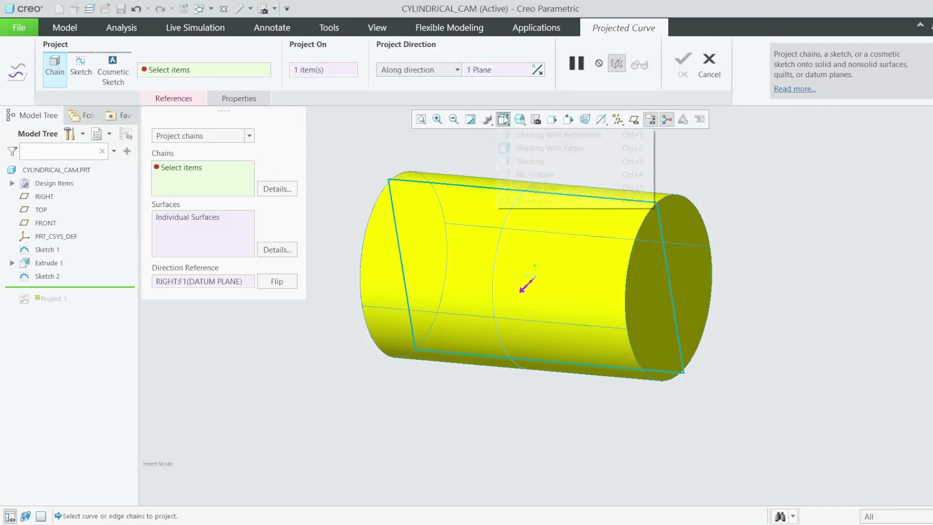
{"action": "left_click", "coordinate": [535, 201]}
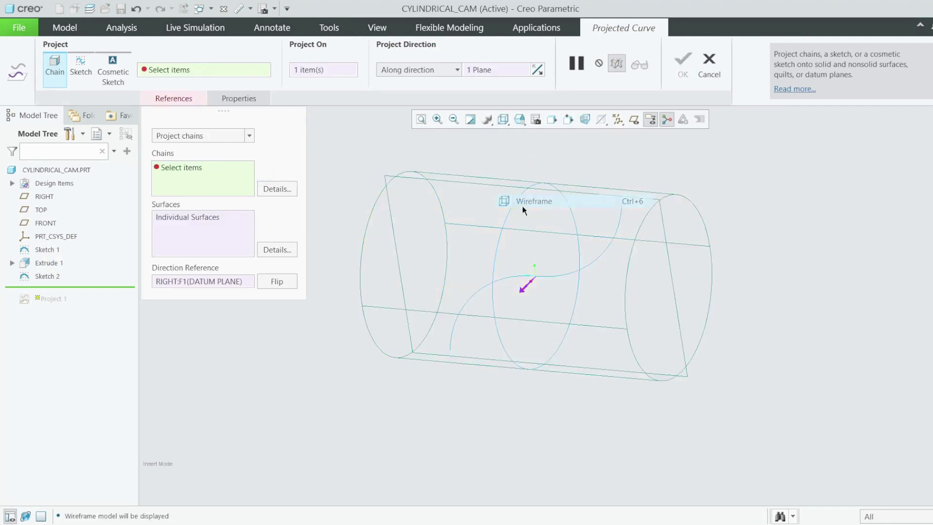
{"action": "left_click", "coordinate": [588, 265]}
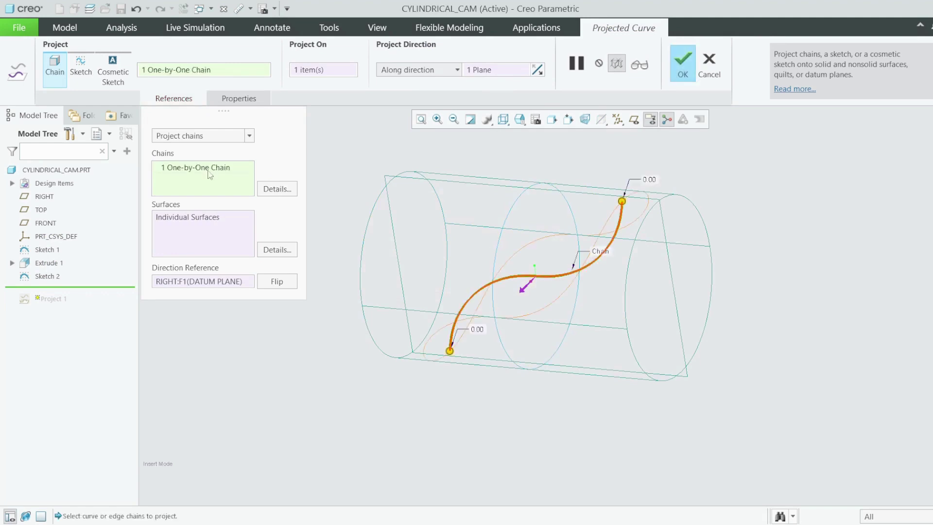
{"action": "left_click", "coordinate": [683, 61]}
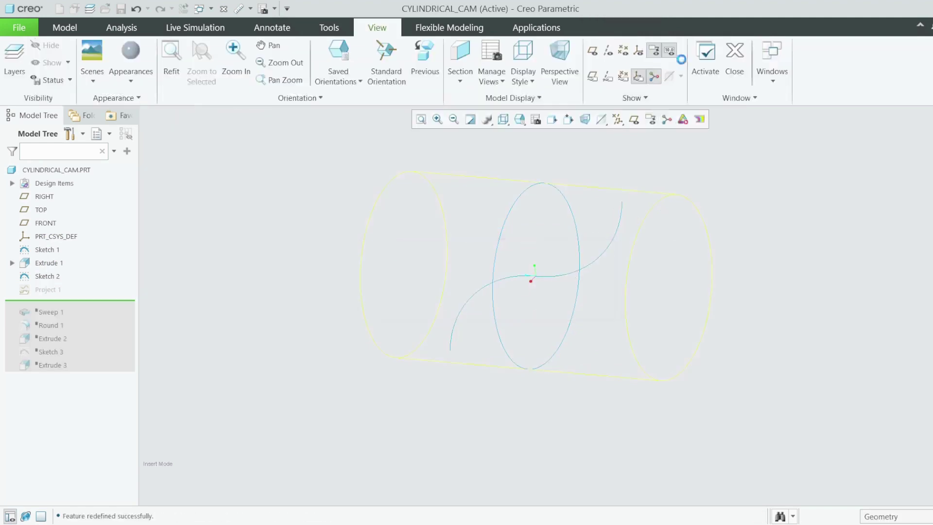
- Restore Shading With Edges and examine how the projected curve wraps around the cylinder
{"action": "mouse_move", "coordinate": [335, 238]}
{"action": "middle_mouse_down"}
{"action": "mouse_move", "coordinate": [470, 223]}
{"action": "mouse_move", "coordinate": [543, 319]}
{"action": "middle_mouse_up"}
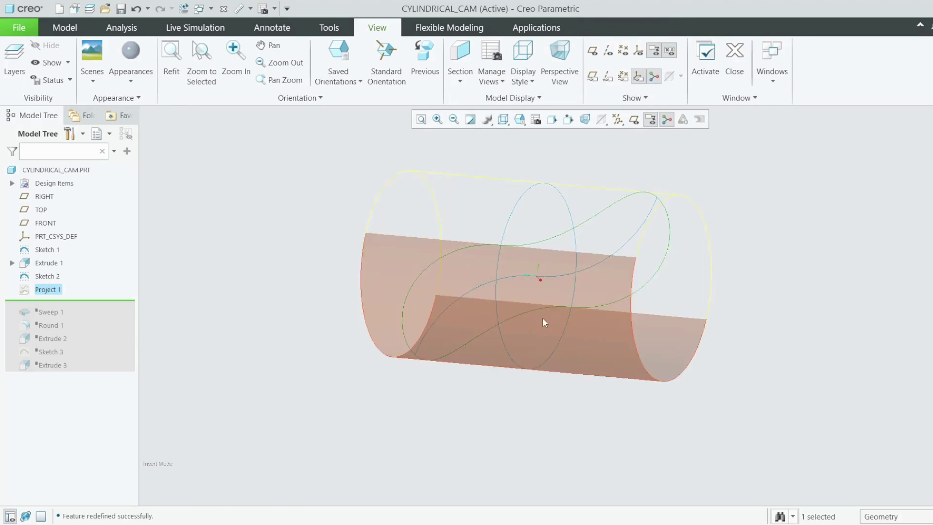
{"action": "left_click", "coordinate": [504, 119]}
{"action": "left_click", "coordinate": [527, 146]}
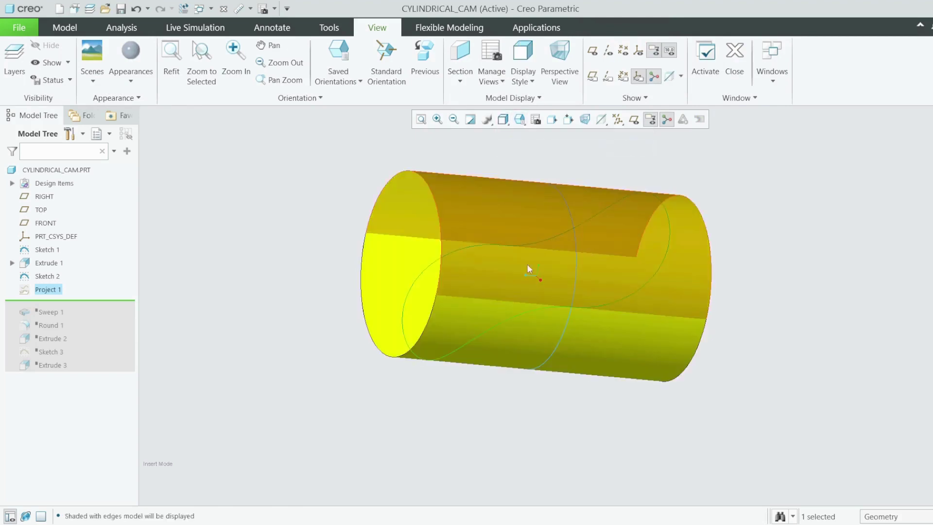
{"action": "middle_click_drag", "start_coordinate": [632, 263], "coordinate": [565, 276]}
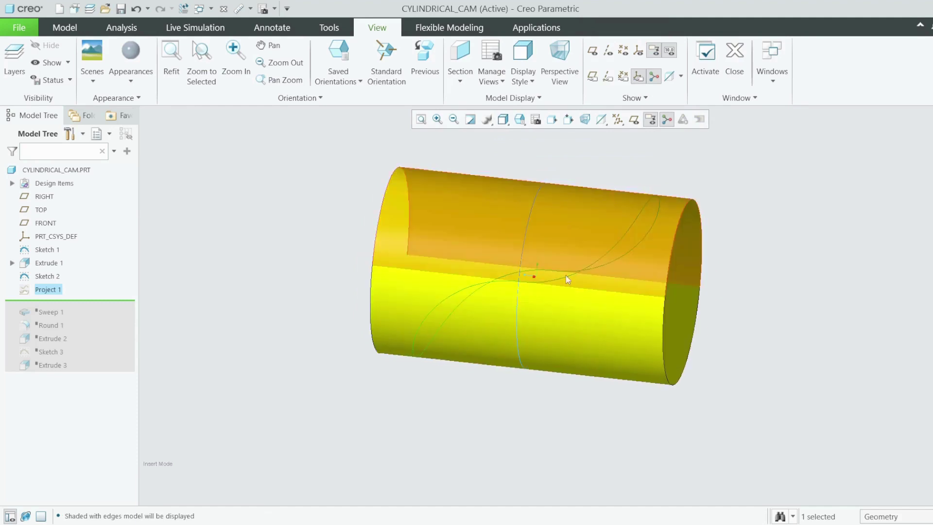
- Reopen the Project 1 definition, review its target surfaces and direction reference plane, and accept the feature
{"action": "right_click", "coordinate": [48, 293]}
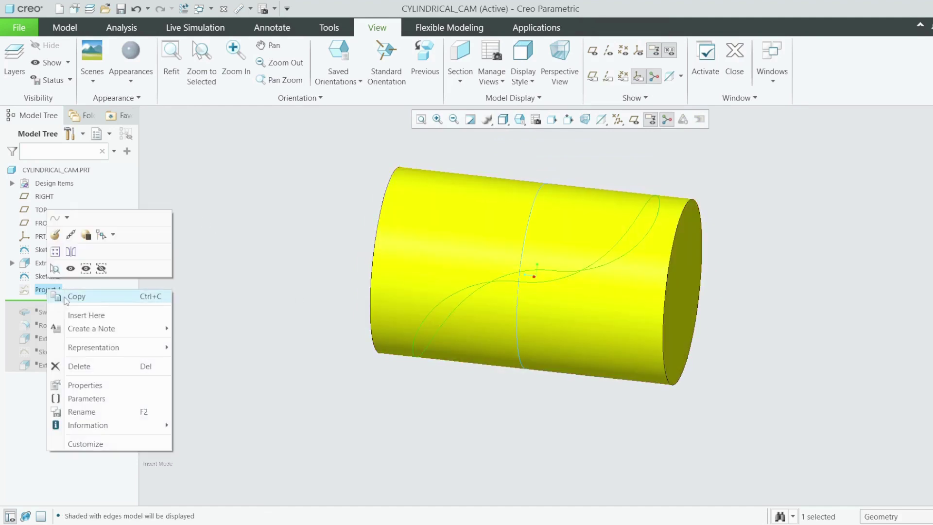
{"action": "left_click", "coordinate": [70, 234]}
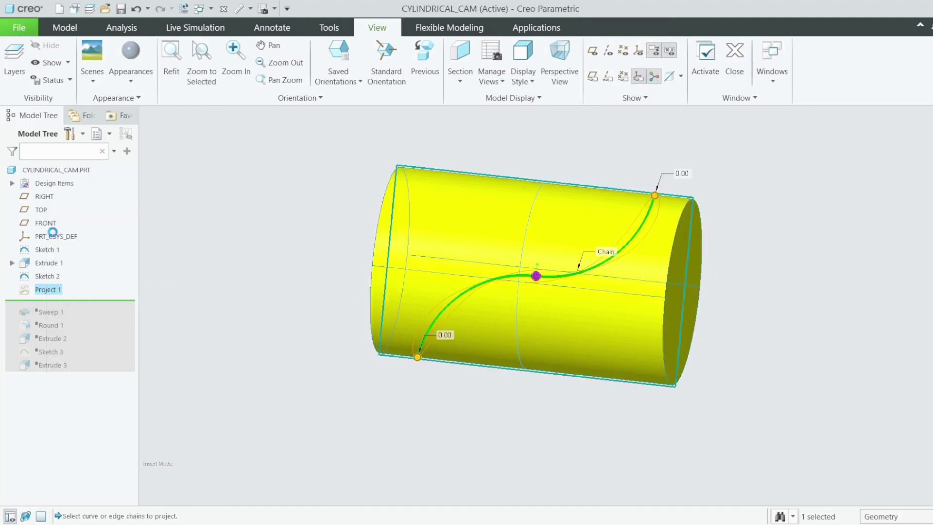
{"action": "left_click", "coordinate": [190, 219]}
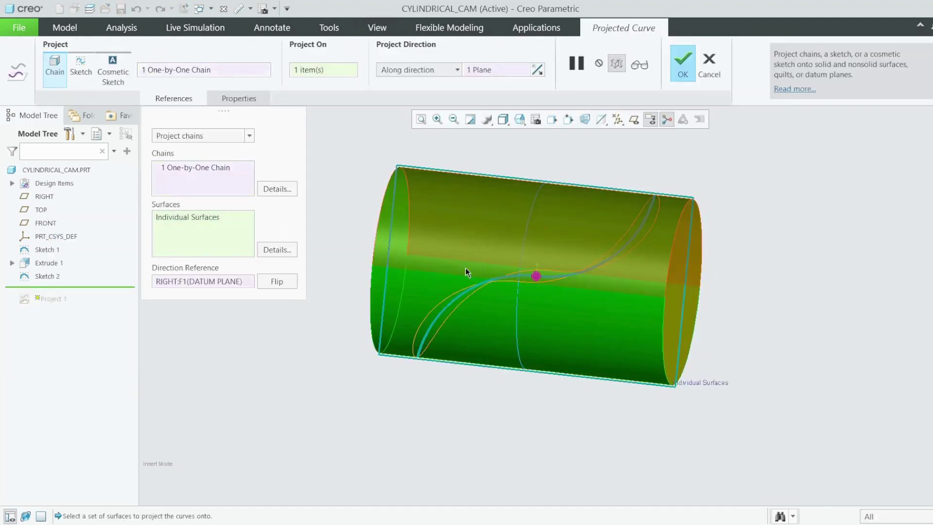
{"action": "middle_click_drag", "start_coordinate": [465, 272], "coordinate": [533, 184]}
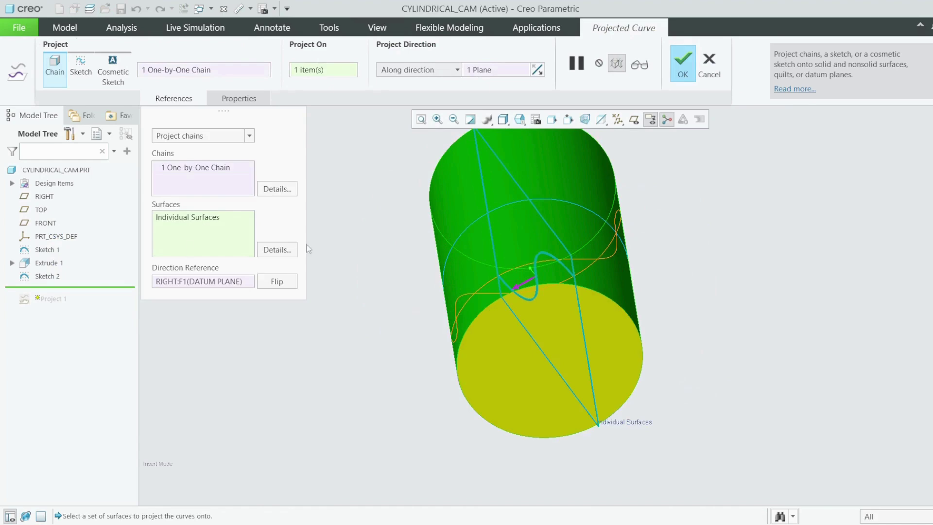
{"action": "middle_click_drag", "start_coordinate": [410, 237], "coordinate": [477, 239]}
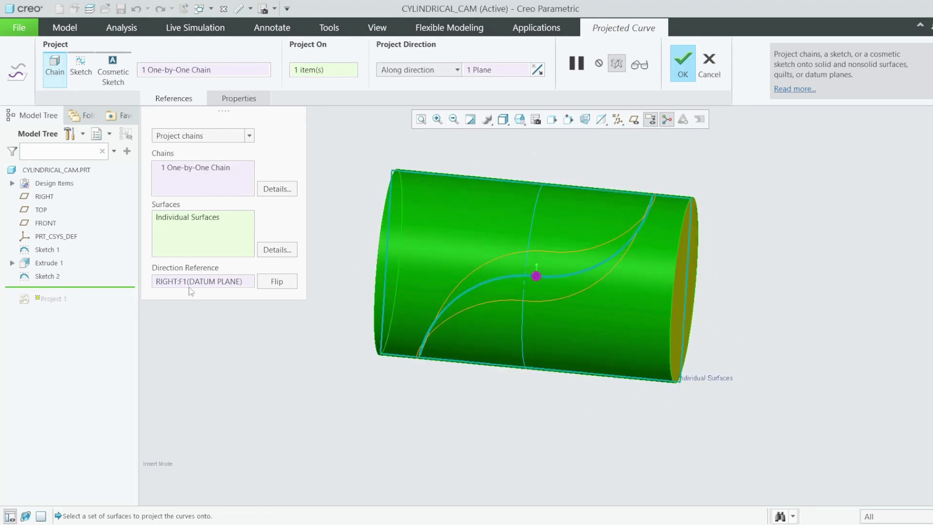
{"action": "left_click", "coordinate": [198, 284]}
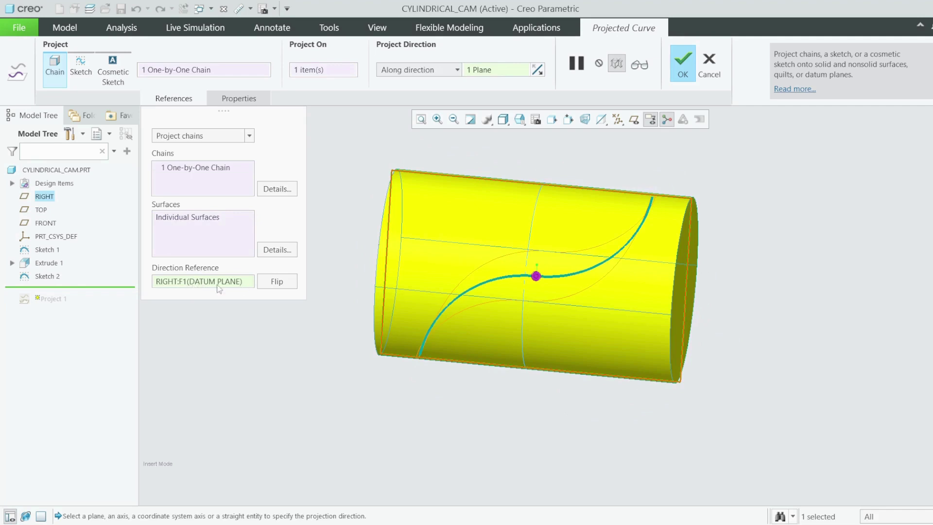
{"action": "middle_click", "coordinate": [360, 319]}
{"action": "middle_click_drag", "start_coordinate": [360, 320], "coordinate": [330, 327]}
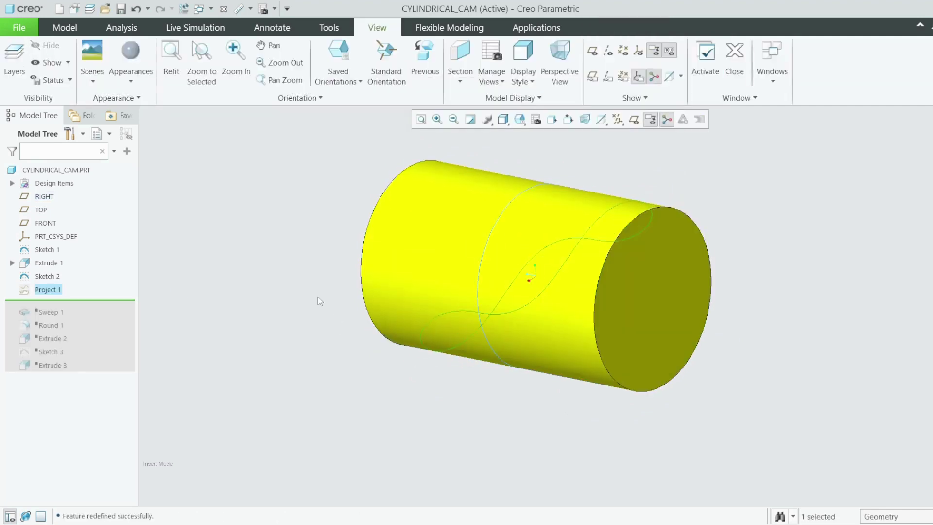
- Open Sketch 2, review its references list and its sketch plane and orientation setup, and finish the sketch
{"action": "left_click", "coordinate": [300, 293]}
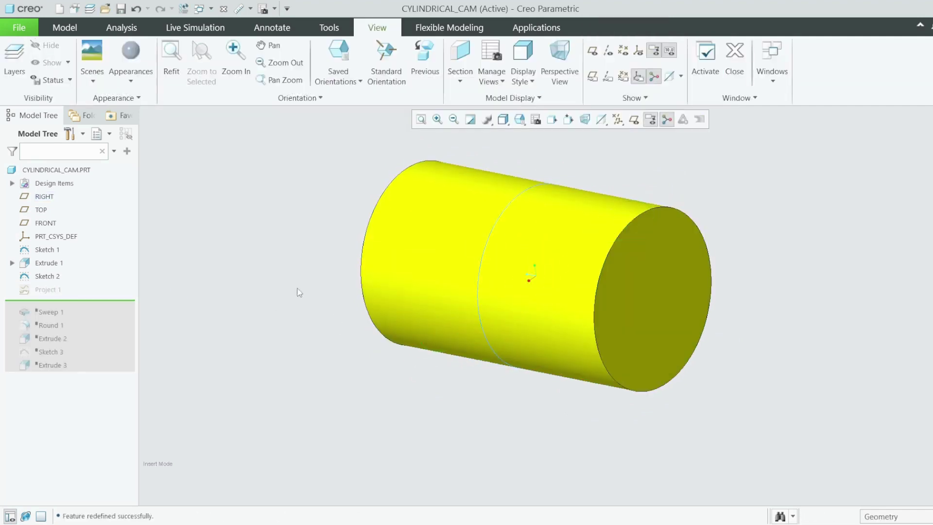
{"action": "left_click", "coordinate": [45, 277]}
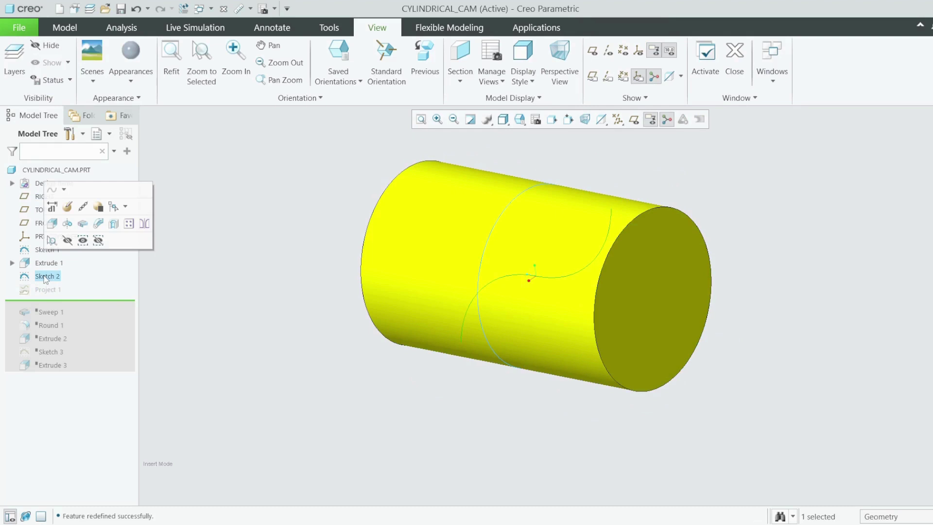
{"action": "left_click", "coordinate": [67, 211]}
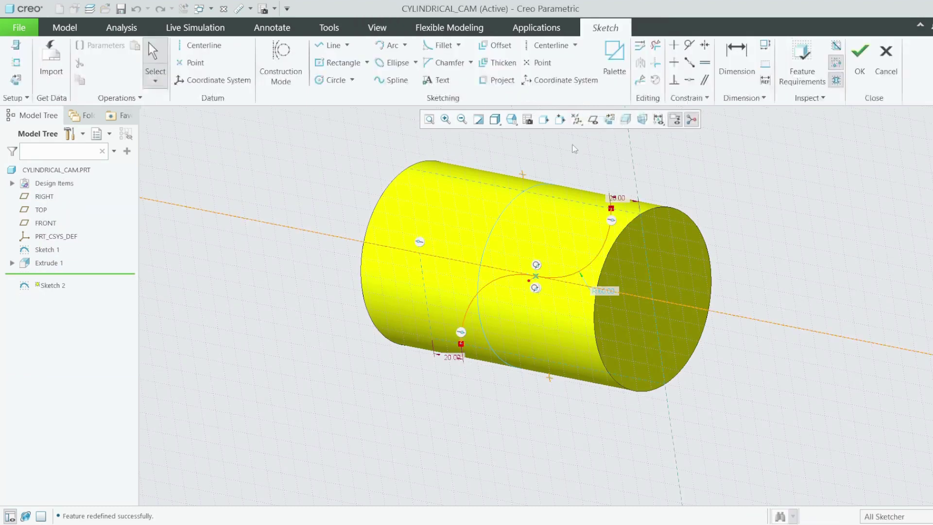
{"action": "left_click", "coordinate": [16, 62]}
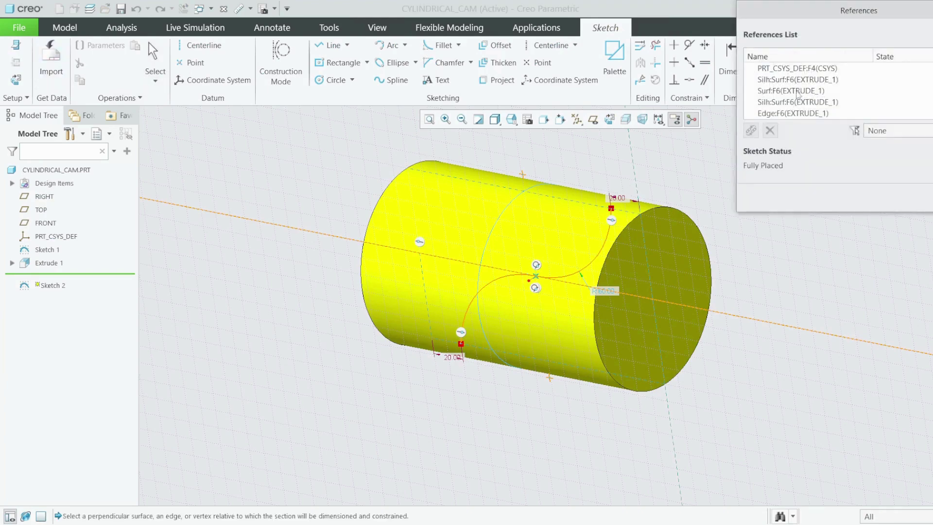
{"action": "left_click", "coordinate": [932, 196]}
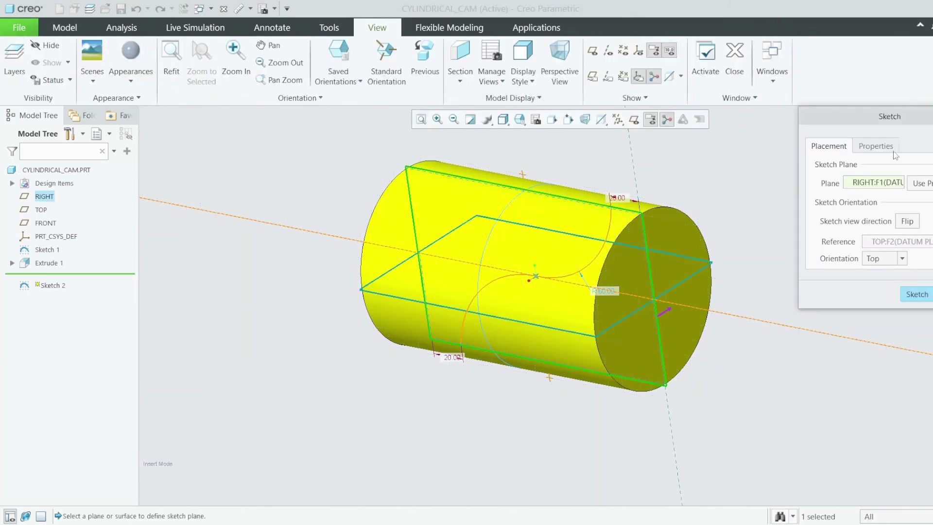
{"action": "left_click_drag", "start_coordinate": [849, 120], "coordinate": [717, 116]}
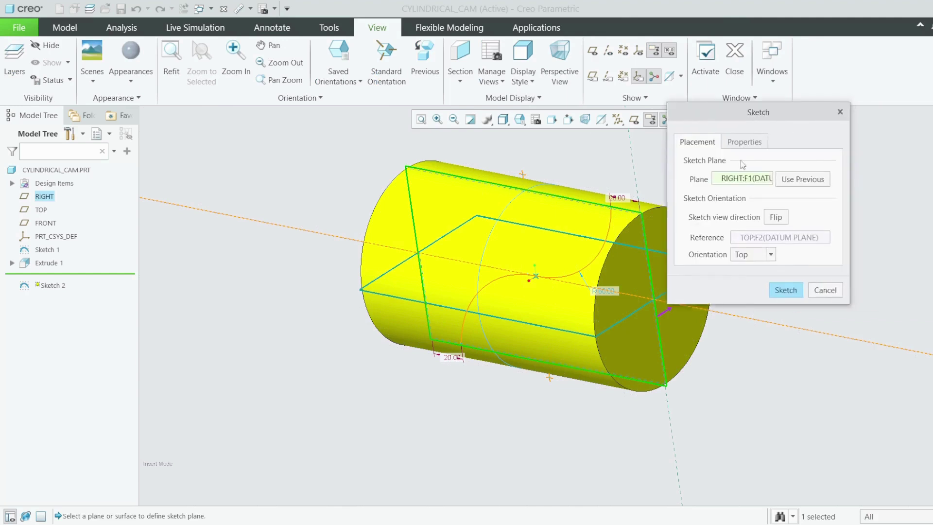
{"action": "left_click", "coordinate": [827, 288]}
{"action": "left_click", "coordinate": [862, 60]}
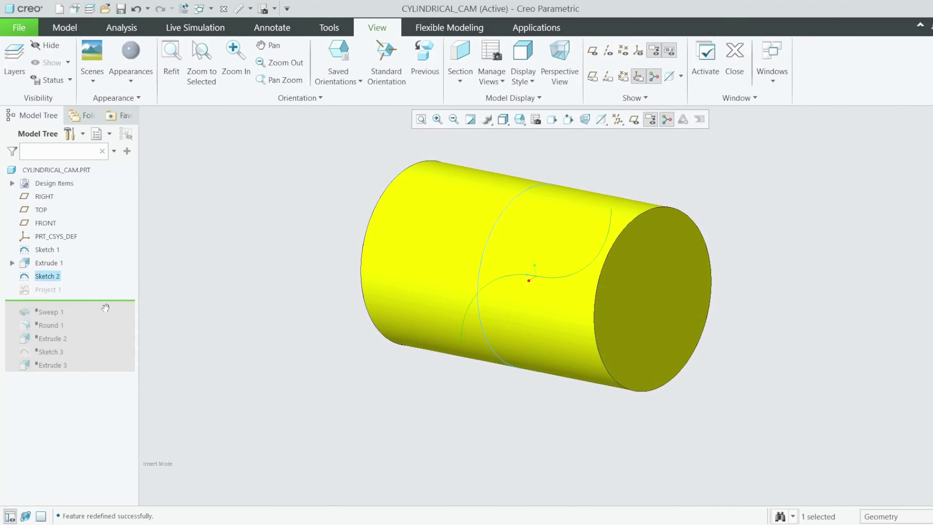
- Roll the insertion point past Sweep 1 to preview the groove, roll it back to just after Project 1, and examine the projected curve
{"action": "left_click_drag", "start_coordinate": [64, 302], "coordinate": [63, 314]}
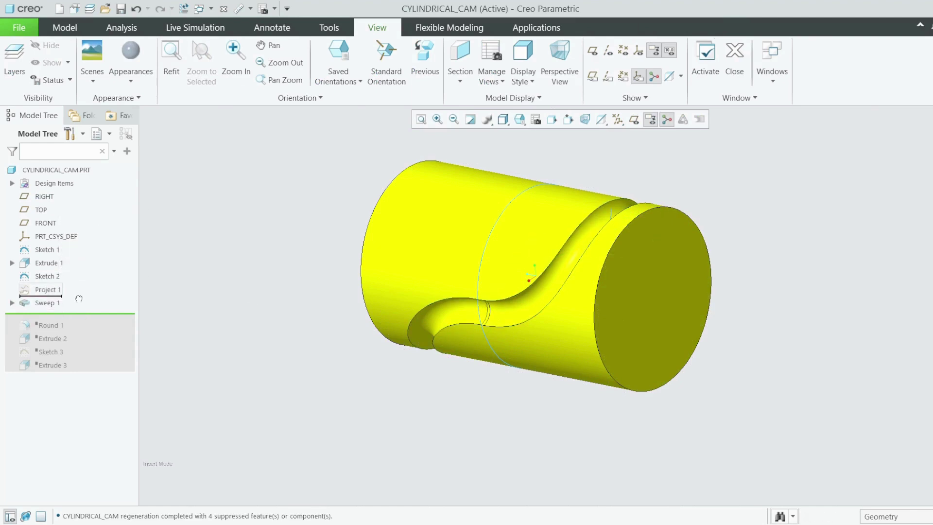
{"action": "left_click_drag", "start_coordinate": [79, 298], "coordinate": [80, 298]}
{"action": "mouse_move", "coordinate": [458, 225]}
{"action": "middle_mouse_down"}
{"action": "mouse_move", "coordinate": [539, 222]}
{"action": "mouse_move", "coordinate": [467, 233]}
{"action": "middle_mouse_up"}
{"action": "left_click", "coordinate": [48, 290]}
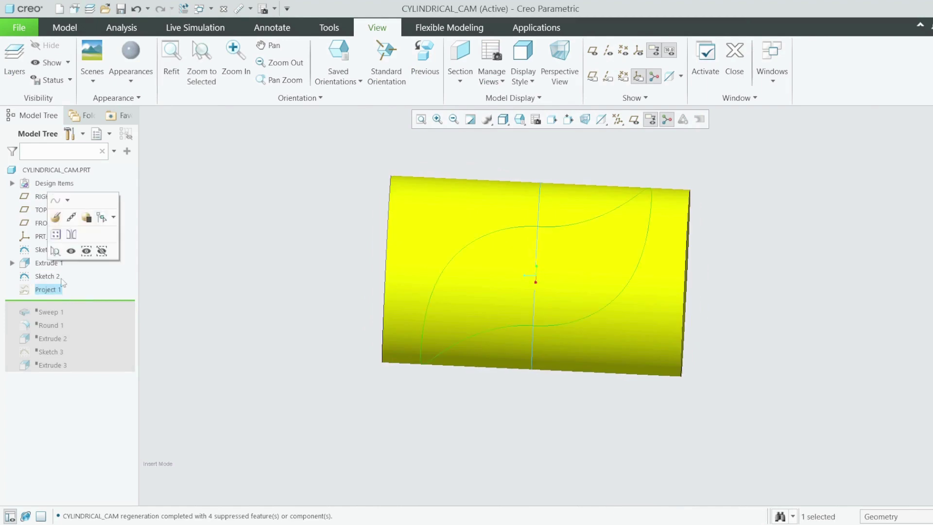
{"action": "left_click", "coordinate": [695, 272]}
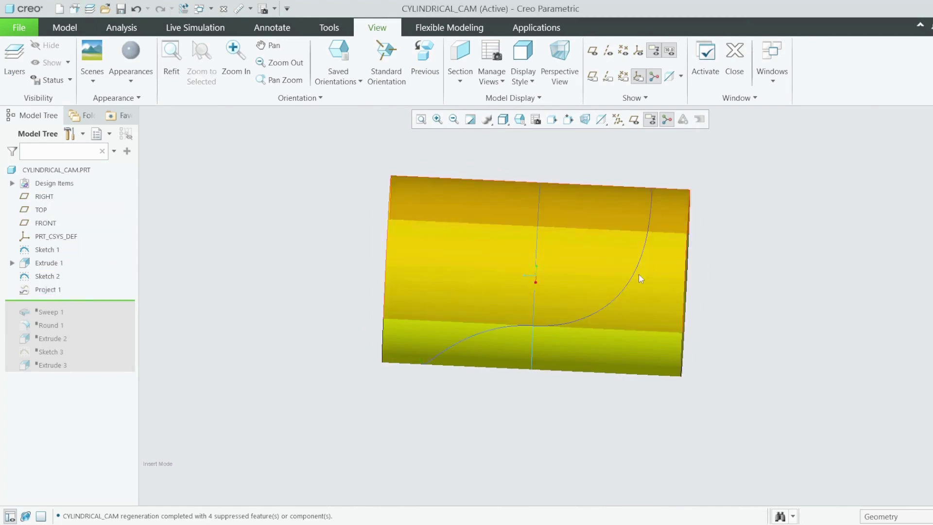
- Start a solid sweep using the Project 1 curve as the origin trajectory and open its section sketch
{"action": "left_click", "coordinate": [639, 277]}
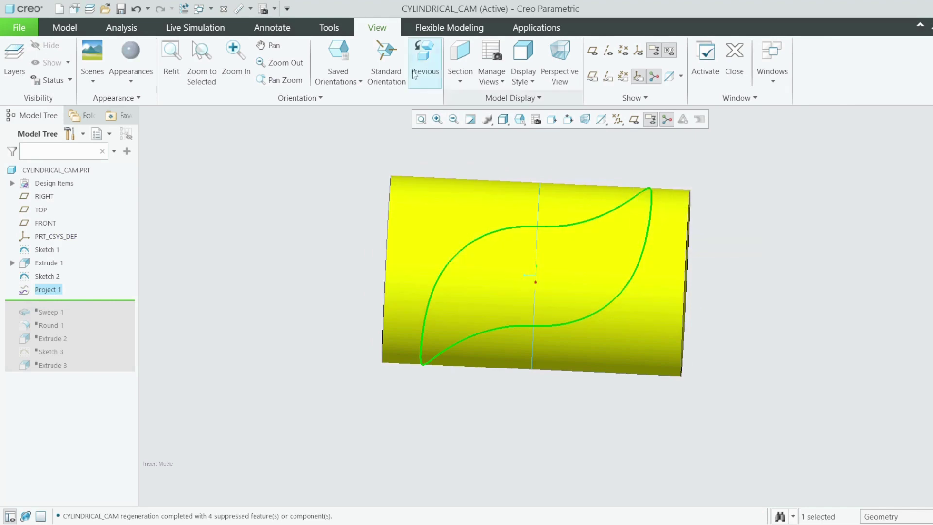
{"action": "left_click", "coordinate": [58, 29]}
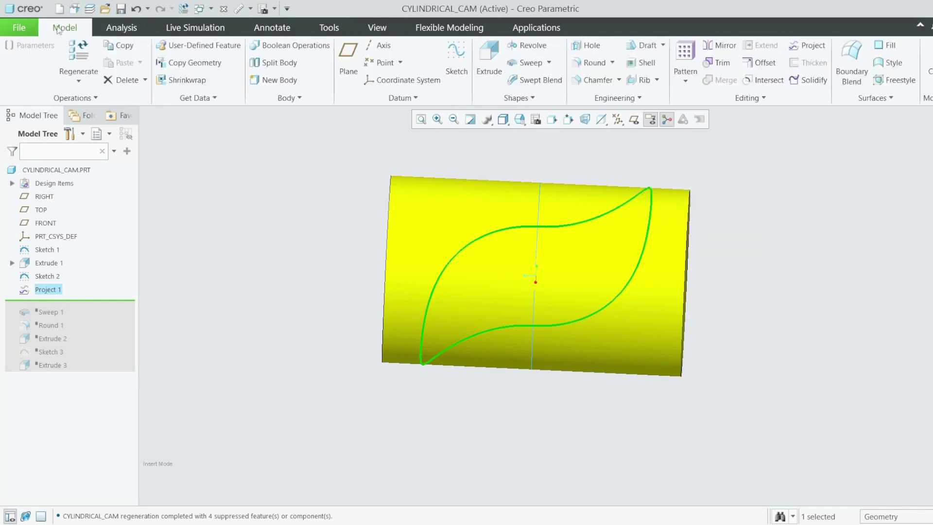
{"action": "left_click", "coordinate": [527, 65]}
{"action": "left_click", "coordinate": [149, 60]}
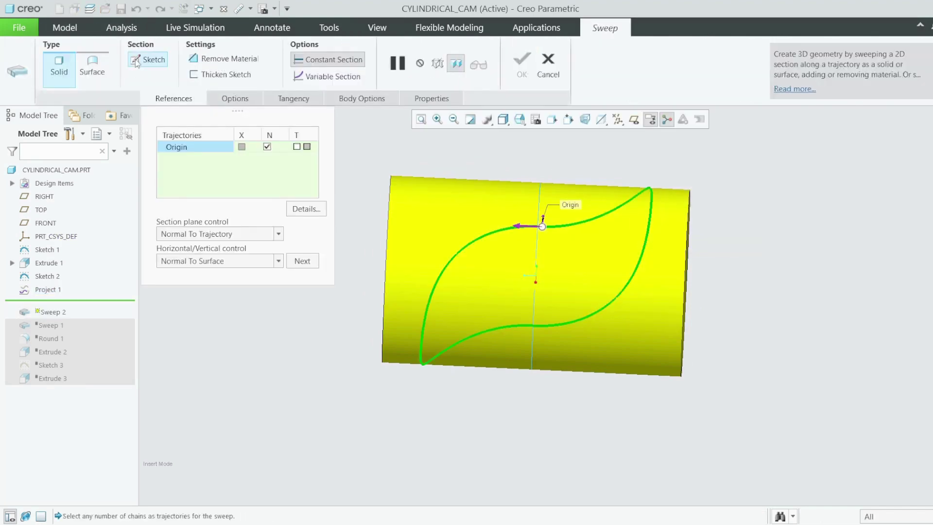
- Sketch a circle about 23.3 mm in diameter centred on the trajectory start point, viewed normal to the sketch plane, and accept the section
{"action": "left_click", "coordinate": [333, 82]}
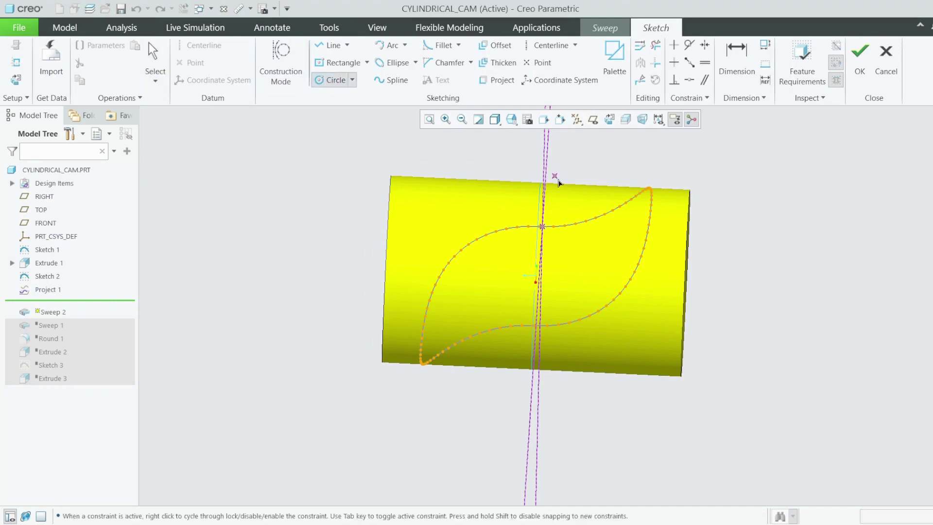
{"action": "left_click", "coordinate": [610, 119]}
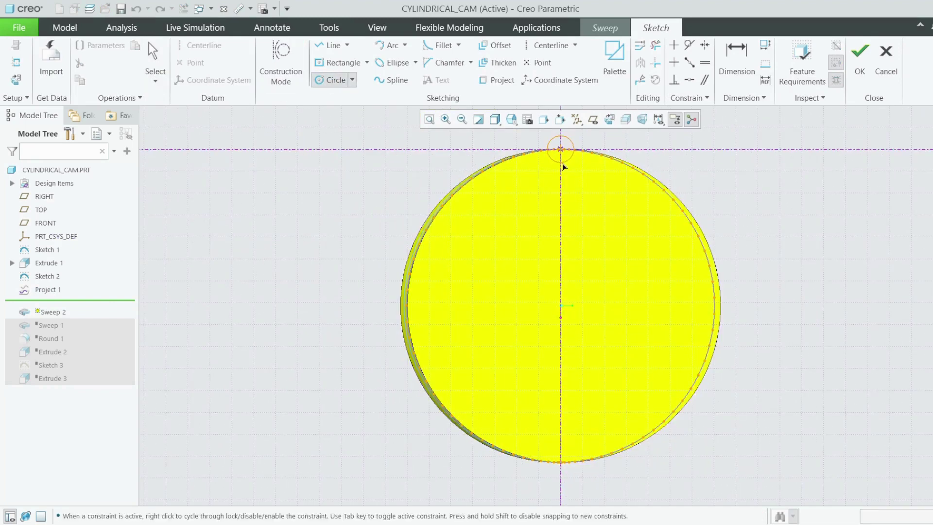
{"action": "left_click", "coordinate": [562, 186]}
{"action": "scroll", "coordinate": [494, 230], "scroll_direction": "up", "scroll_amount": 2}
{"action": "scroll", "coordinate": [557, 165], "scroll_direction": "down", "scroll_amount": 2}
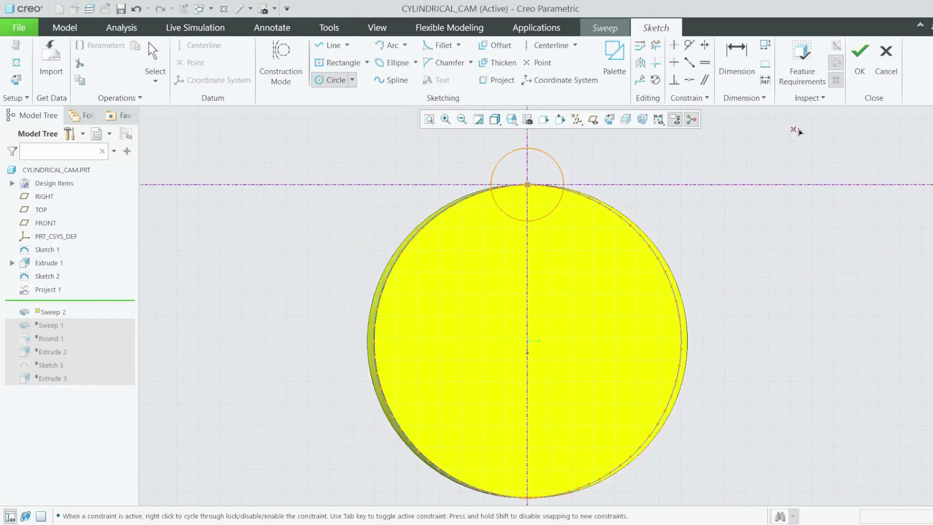
{"action": "left_click", "coordinate": [886, 61]}
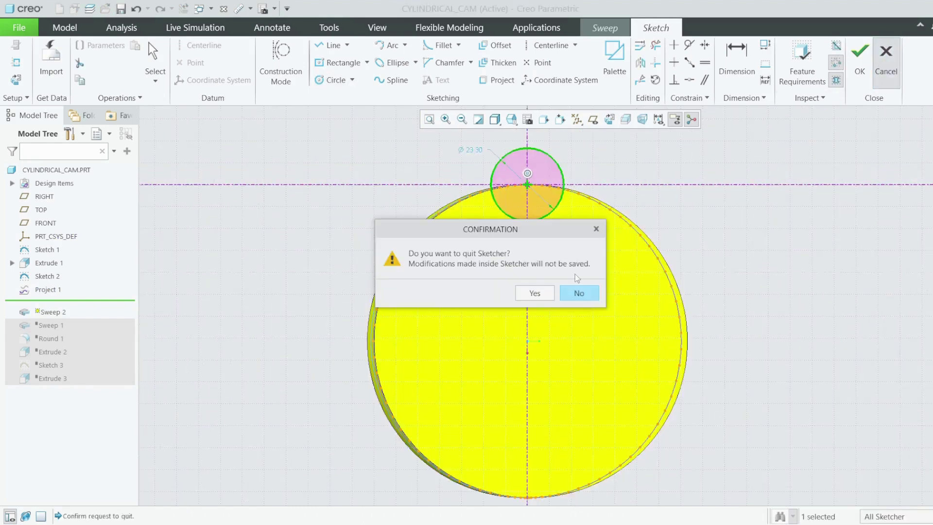
{"action": "left_click", "coordinate": [596, 230]}
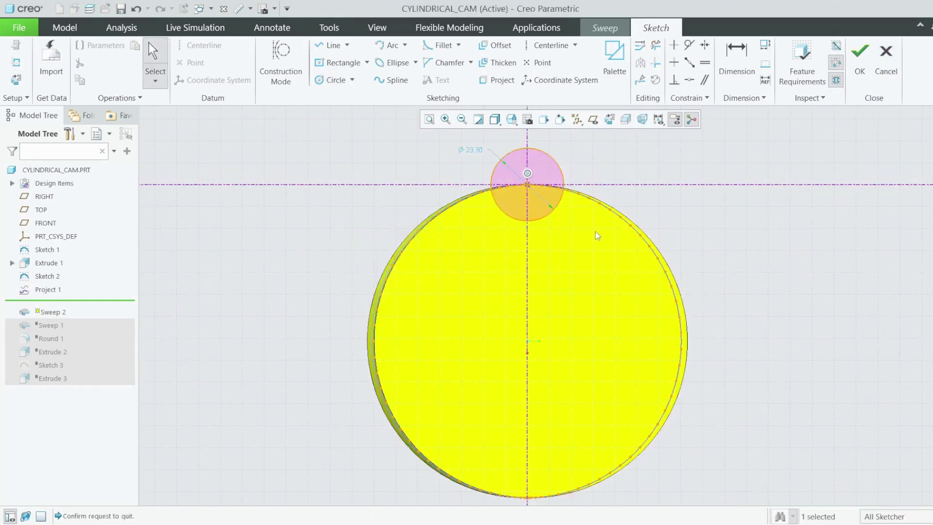
{"action": "left_click", "coordinate": [860, 56]}
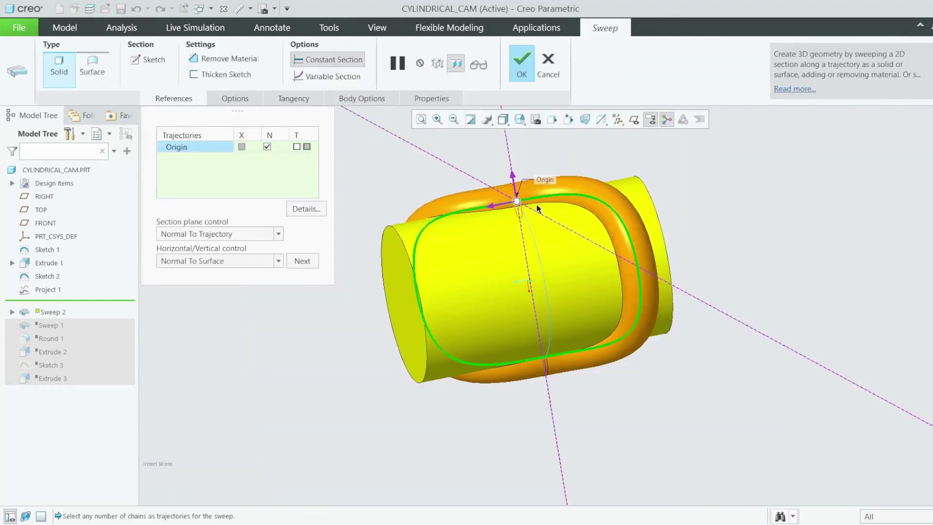
- Set the sweep to remove material, accept the feature, and inspect the groove cut around the cylinder
{"action": "left_click", "coordinate": [227, 59]}
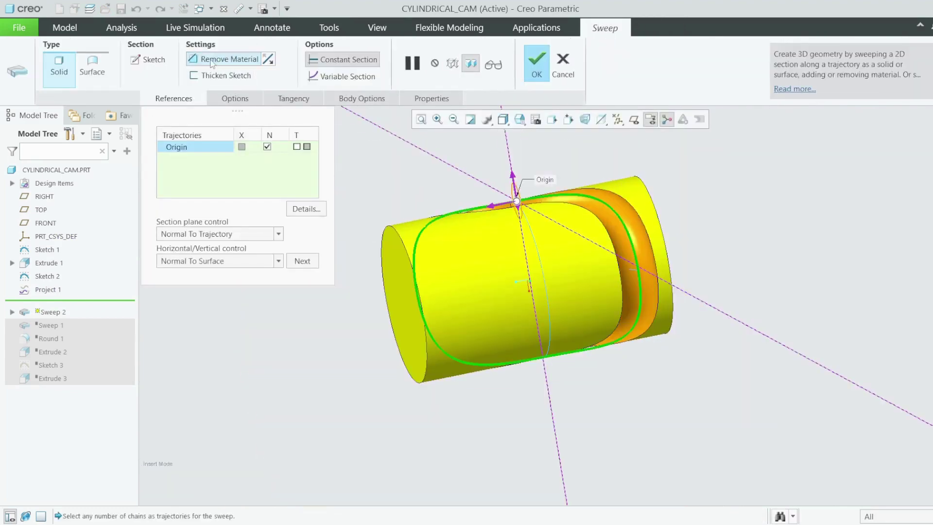
{"action": "left_click", "coordinate": [536, 63]}
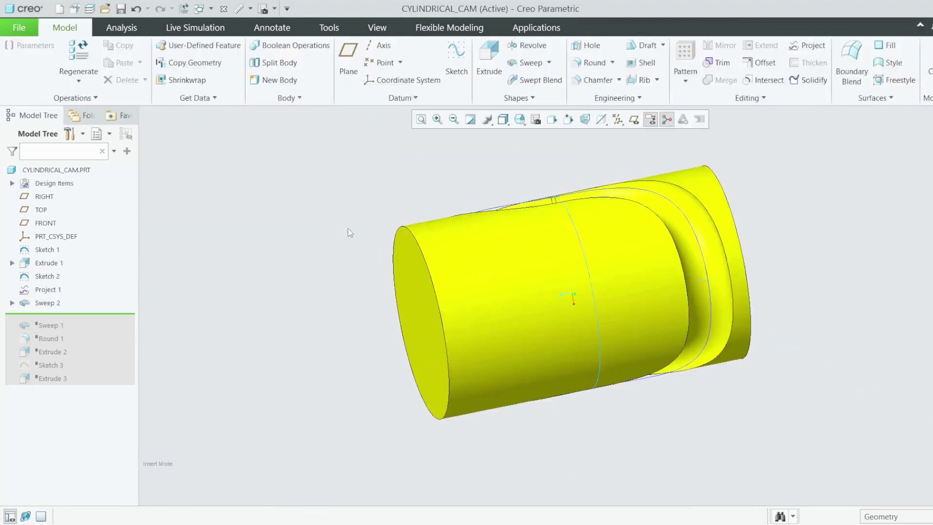
{"action": "middle_click_drag", "start_coordinate": [350, 229], "coordinate": [327, 301]}
- Delete the Sweep 2 feature from the model and confirm the deletion
{"action": "right_click", "coordinate": [72, 307]}
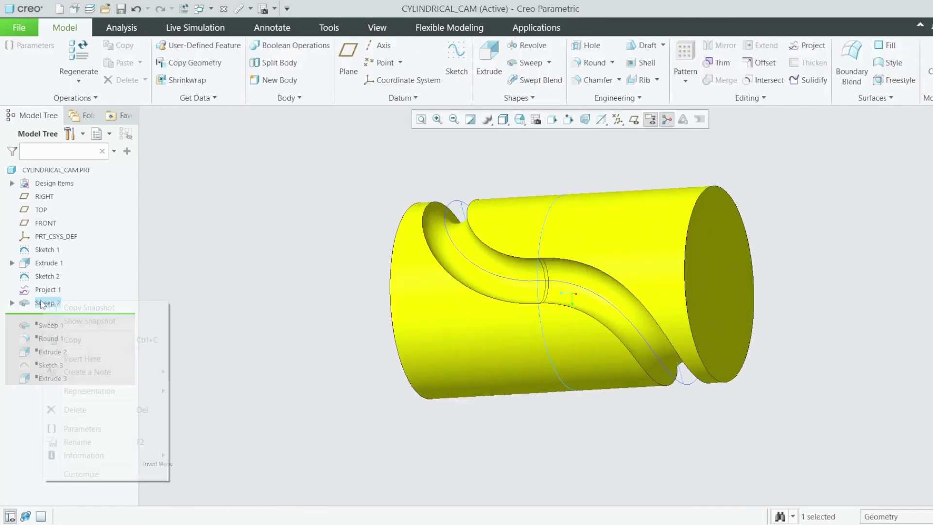
{"action": "left_click", "coordinate": [90, 409]}
{"action": "left_click", "coordinate": [459, 286]}
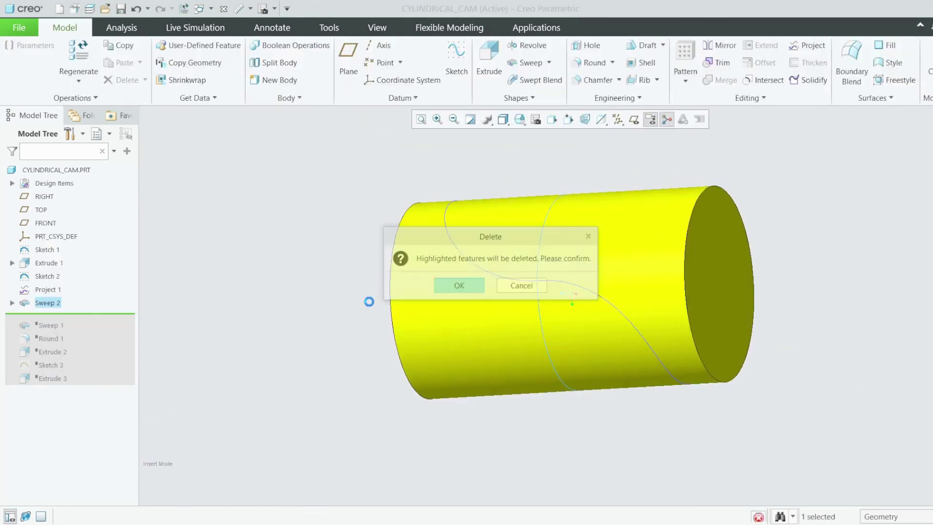
- Roll the insertion point past Sweep 1, open its definition, and examine its circular section sketch normal to the sketch plane
{"action": "left_click_drag", "start_coordinate": [94, 315], "coordinate": [74, 317]}
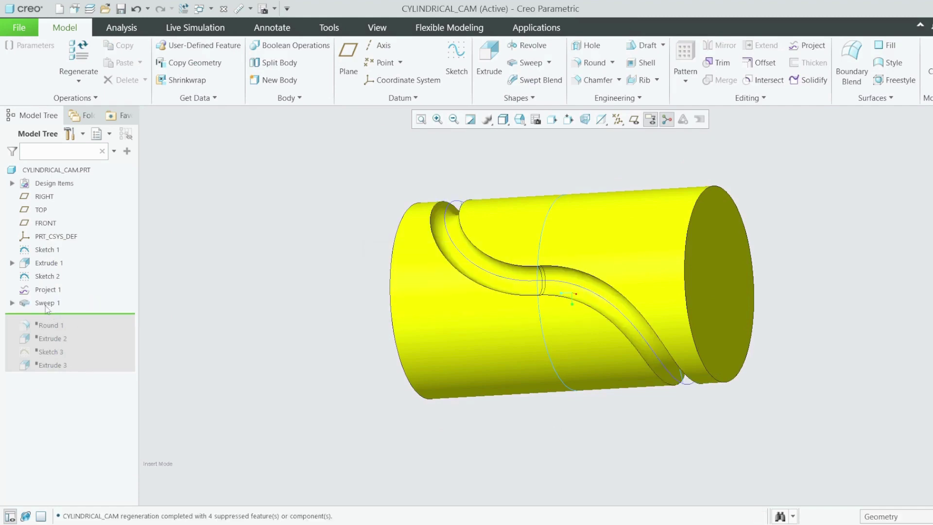
{"action": "right_click", "coordinate": [49, 303]}
{"action": "left_click", "coordinate": [53, 285]}
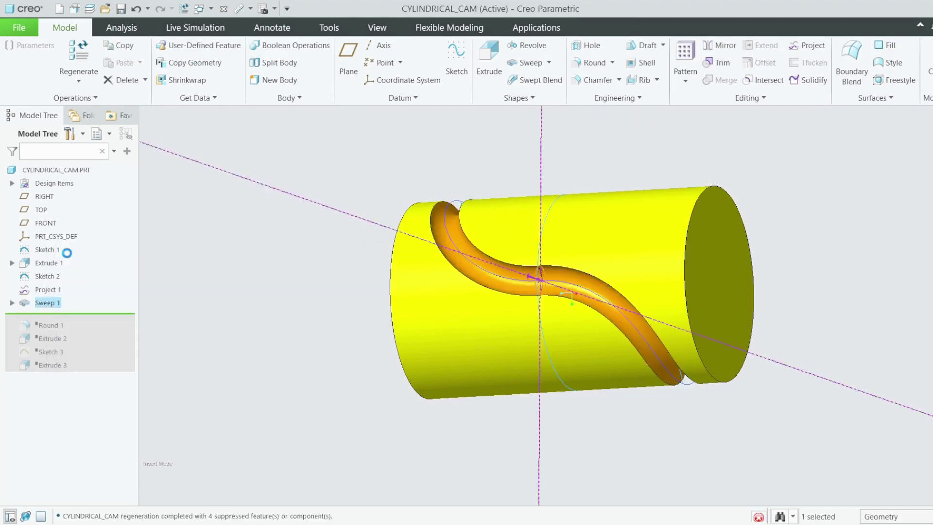
{"action": "left_click", "coordinate": [151, 60]}
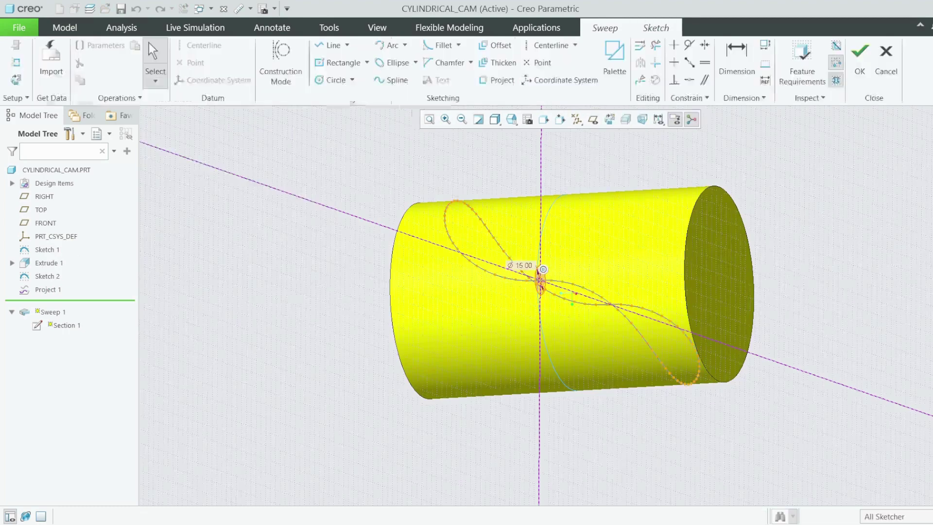
{"action": "left_click", "coordinate": [610, 119]}
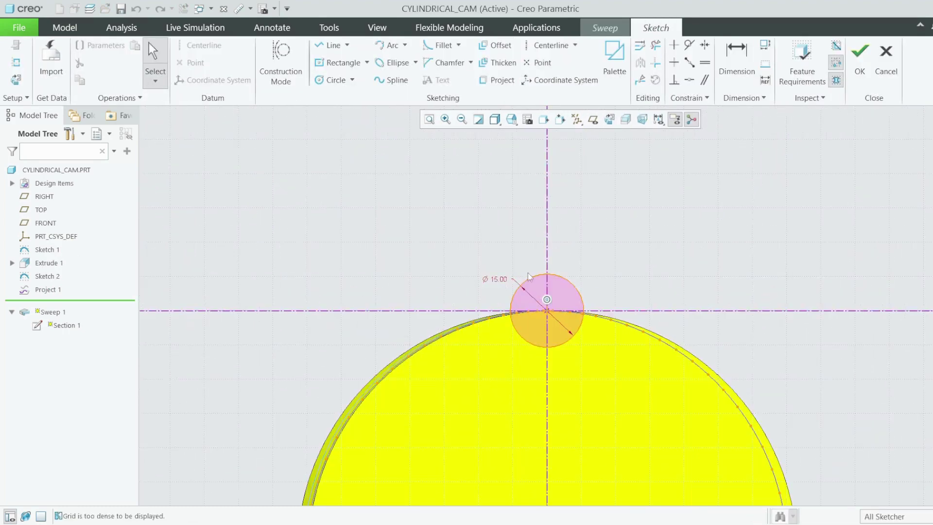
- Quit the section sketch without saving, close the Sweep 1 definition, and inspect the groove on the cylinder
{"action": "left_click", "coordinate": [886, 57]}
{"action": "left_click", "coordinate": [550, 293]}
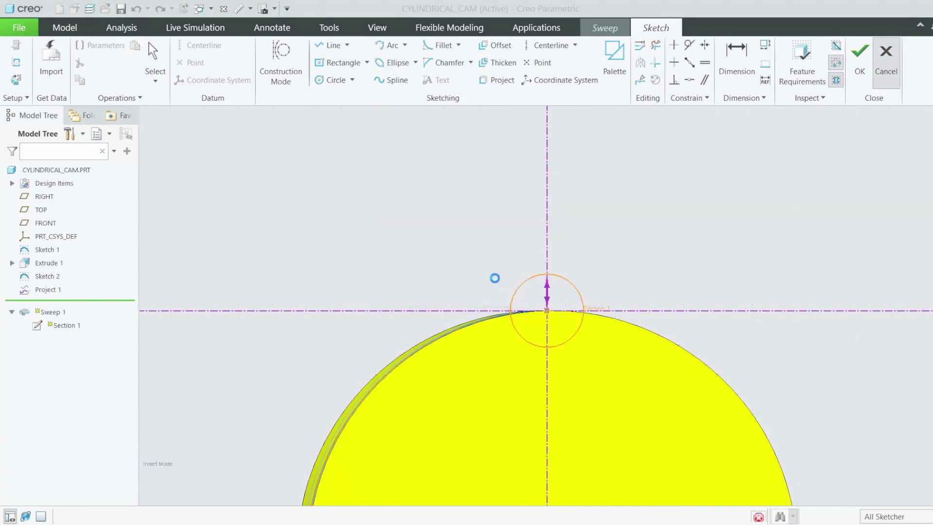
{"action": "left_click", "coordinate": [551, 71]}
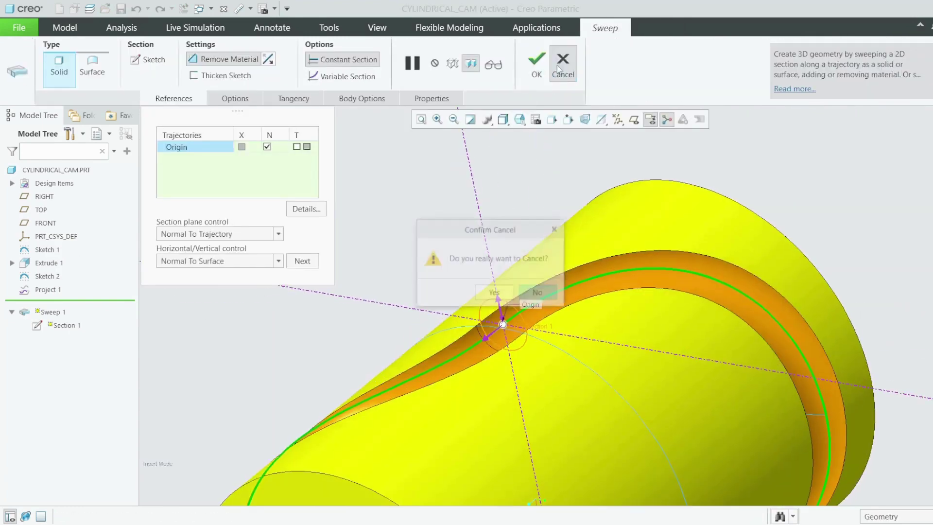
{"action": "left_click", "coordinate": [539, 292]}
{"action": "scroll", "coordinate": [571, 182], "scroll_direction": "up", "scroll_amount": 3}
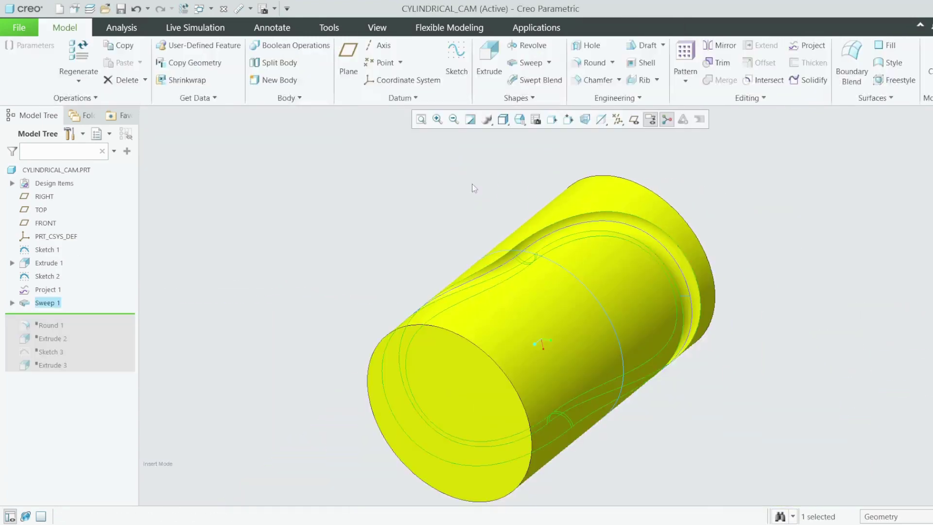
{"action": "middle_click_drag", "start_coordinate": [381, 237], "coordinate": [299, 237]}
{"action": "left_click", "coordinate": [297, 239]}
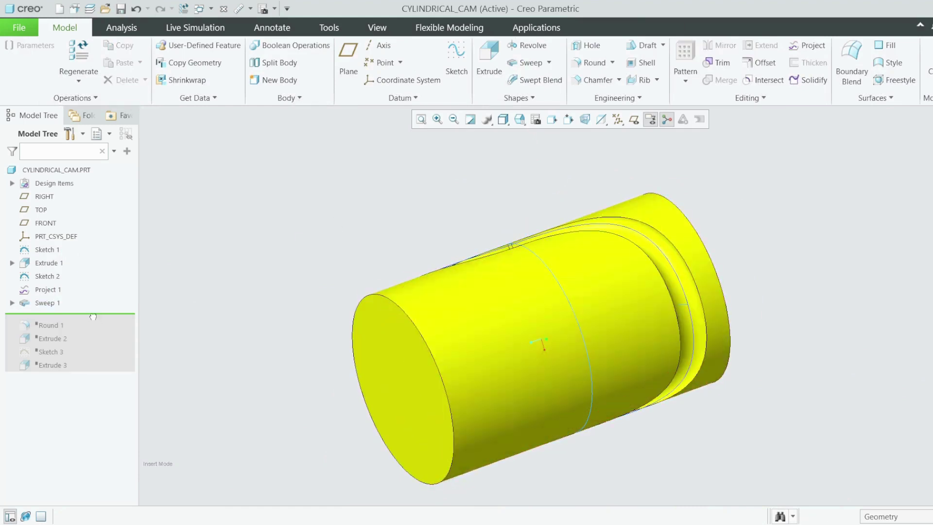
- Roll the insertion point past Round 1 and Extrude 2, review Extrude 2's depth and circular section, quit the sketch, and accept the feature
{"action": "left_click_drag", "start_coordinate": [88, 324], "coordinate": [93, 341]}
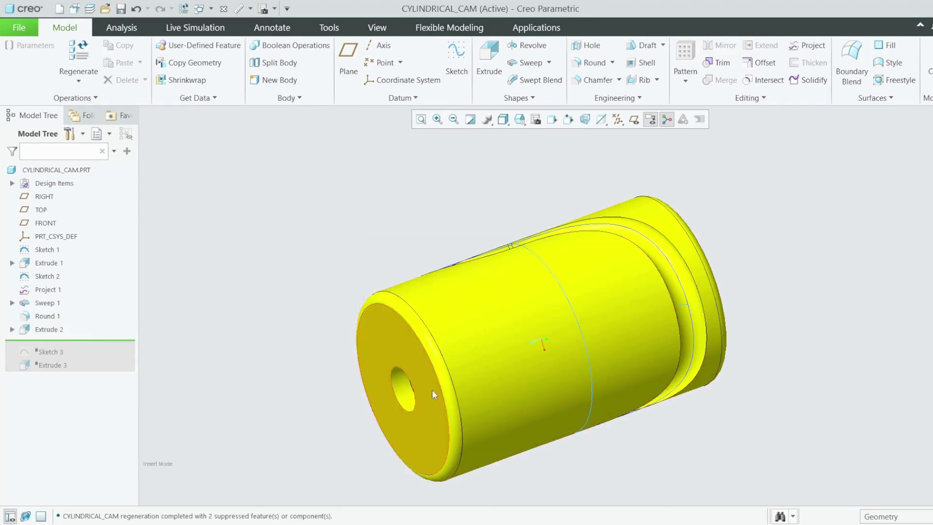
{"action": "middle_click_drag", "start_coordinate": [432, 390], "coordinate": [463, 375]}
{"action": "right_click", "coordinate": [47, 333]}
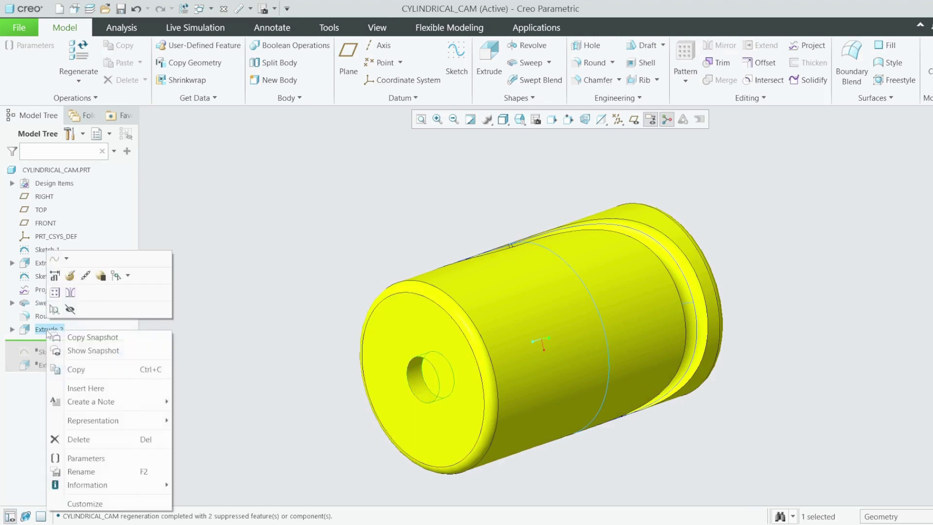
{"action": "left_click", "coordinate": [71, 291]}
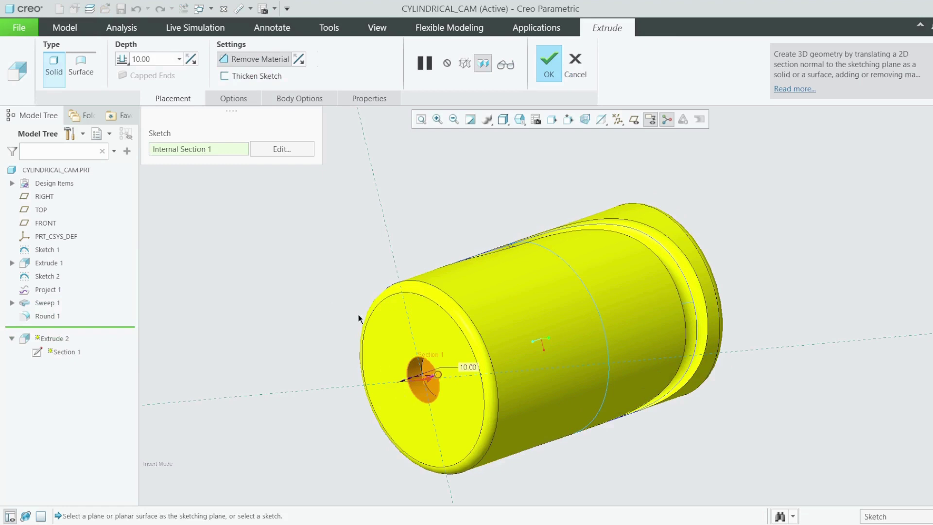
{"action": "left_click", "coordinate": [282, 149]}
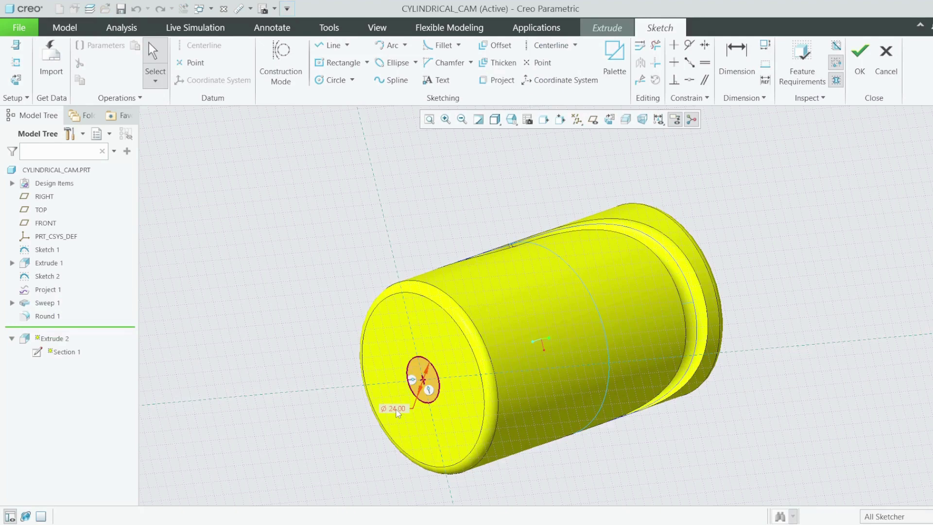
{"action": "left_click", "coordinate": [886, 54]}
{"action": "key", "text": "Return"}
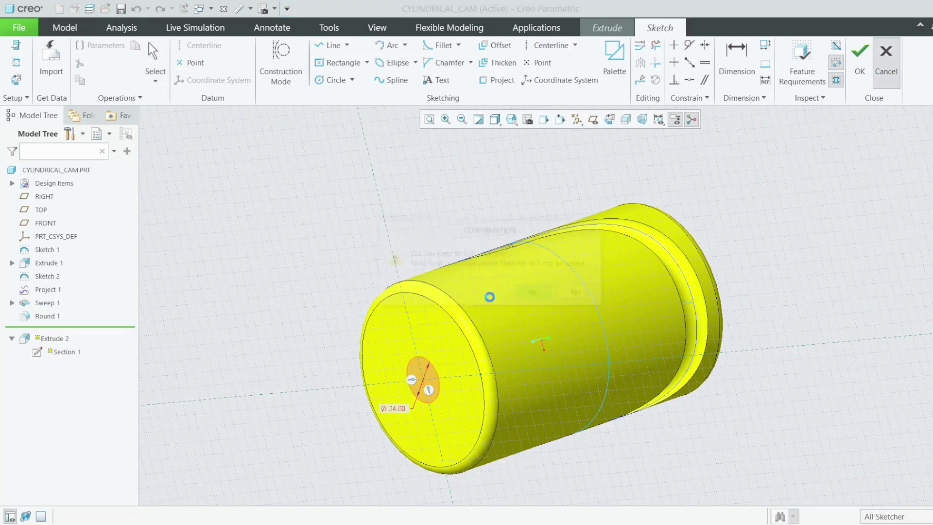
{"action": "left_click", "coordinate": [554, 62]}
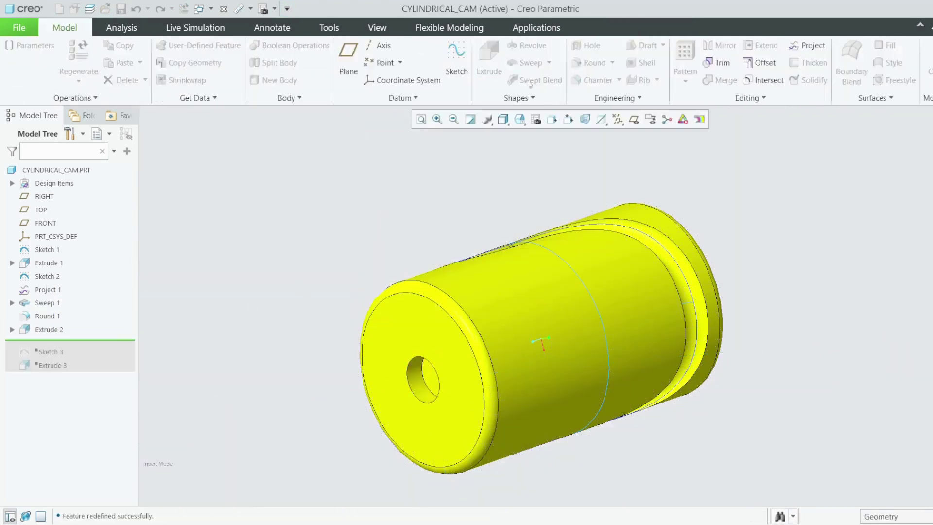
- Roll the insertion point past Sketch 3 and Extrude 3, and examine the two pins on the cam's end face
{"action": "left_click_drag", "start_coordinate": [102, 345], "coordinate": [102, 354]}
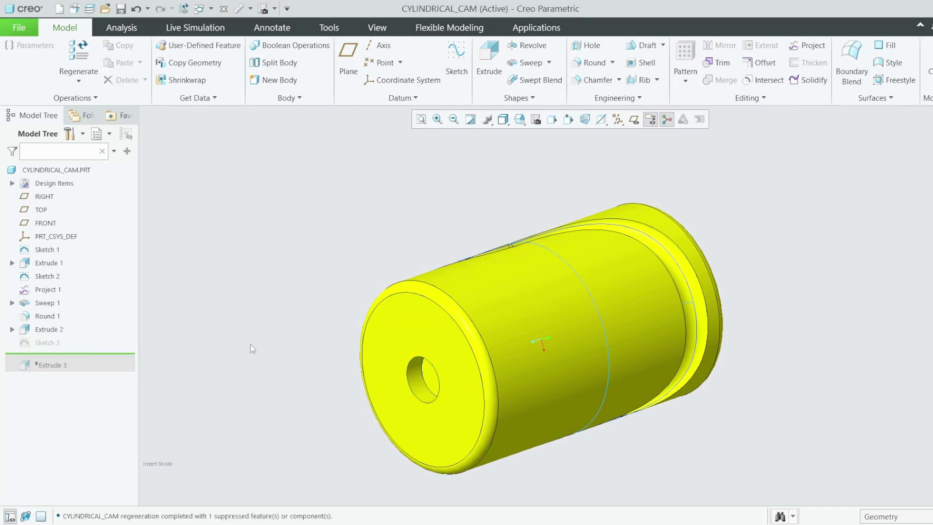
{"action": "middle_click_drag", "start_coordinate": [430, 305], "coordinate": [333, 316]}
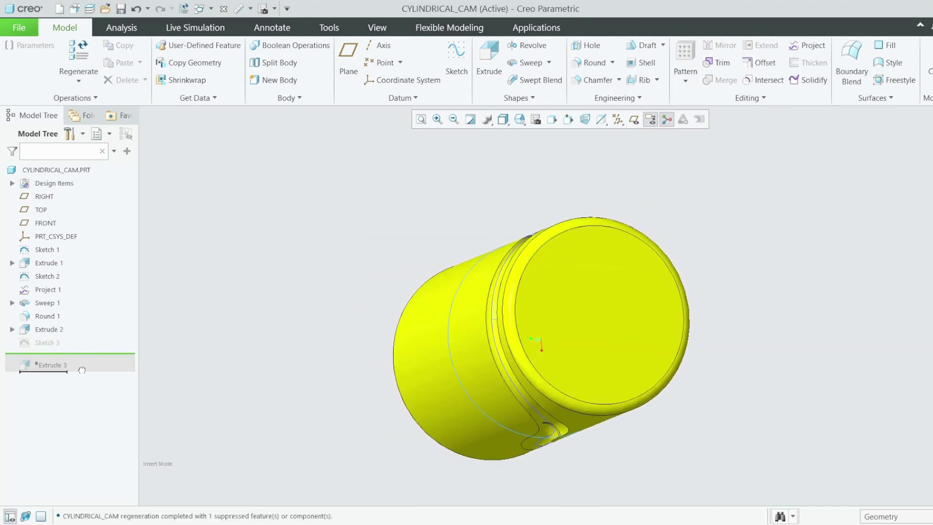
{"action": "left_click_drag", "start_coordinate": [82, 370], "coordinate": [81, 371]}
{"action": "mouse_move", "coordinate": [559, 334]}
{"action": "middle_mouse_down"}
{"action": "mouse_move", "coordinate": [592, 331]}
{"action": "mouse_move", "coordinate": [626, 227]}
{"action": "middle_mouse_up"}
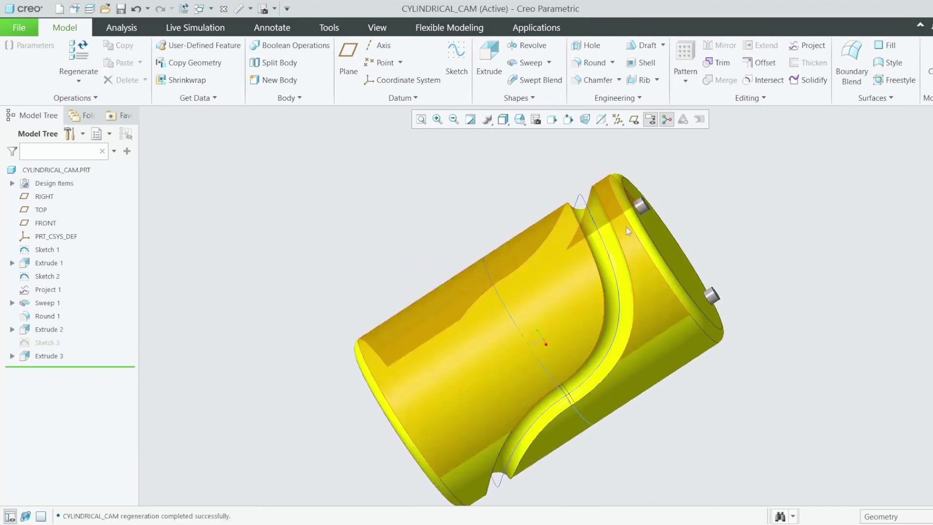
{"action": "scroll", "coordinate": [633, 212], "scroll_direction": "down", "scroll_amount": 3}
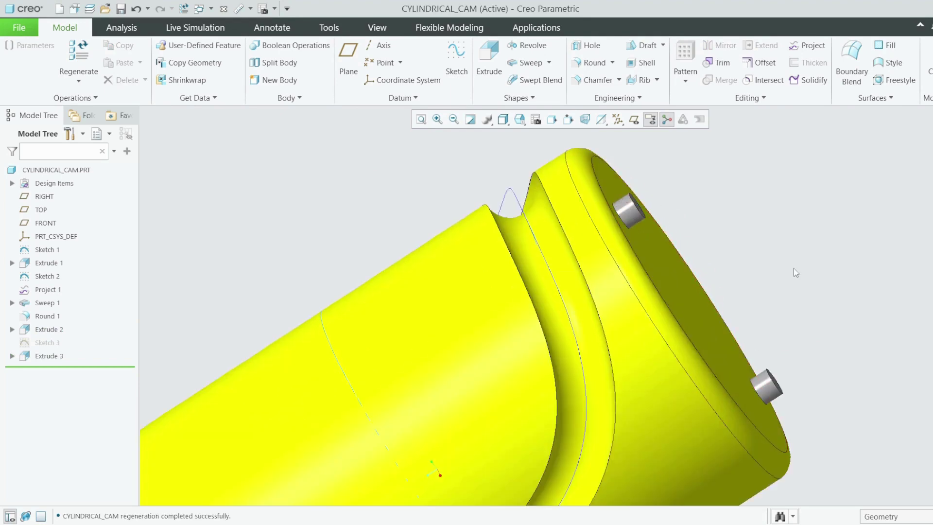
{"action": "scroll", "coordinate": [655, 243], "scroll_direction": "up", "scroll_amount": 3}
{"action": "mouse_move", "coordinate": [581, 294]}
{"action": "middle_mouse_down"}
{"action": "mouse_move", "coordinate": [527, 314]}
{"action": "mouse_move", "coordinate": [562, 334]}
{"action": "mouse_move", "coordinate": [684, 343]}
{"action": "mouse_move", "coordinate": [671, 344]}
{"action": "middle_mouse_up"}
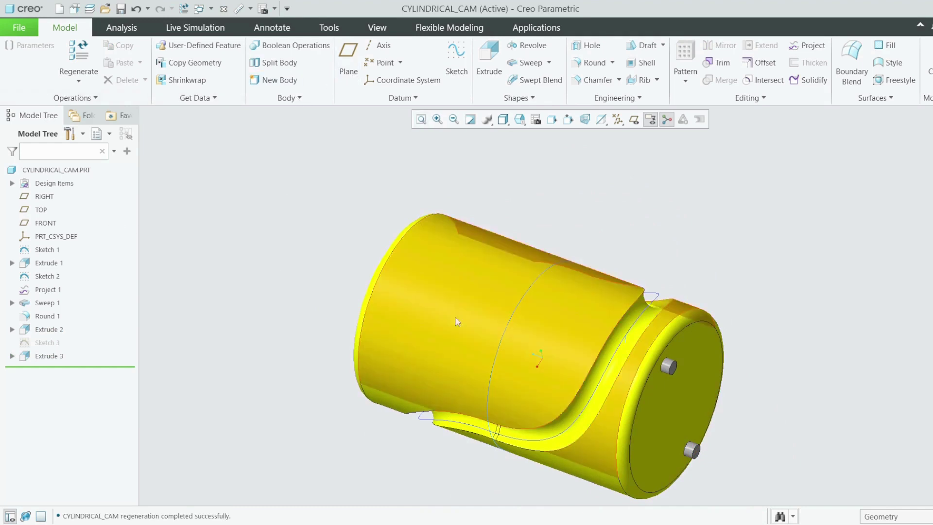
- Apply the metallic yellow appearance from My Appearances to the entire CYLINDRICAL_CAM.PRT part and inspect the recoloured cam
{"action": "left_click", "coordinate": [371, 31]}
{"action": "left_click", "coordinate": [130, 58]}
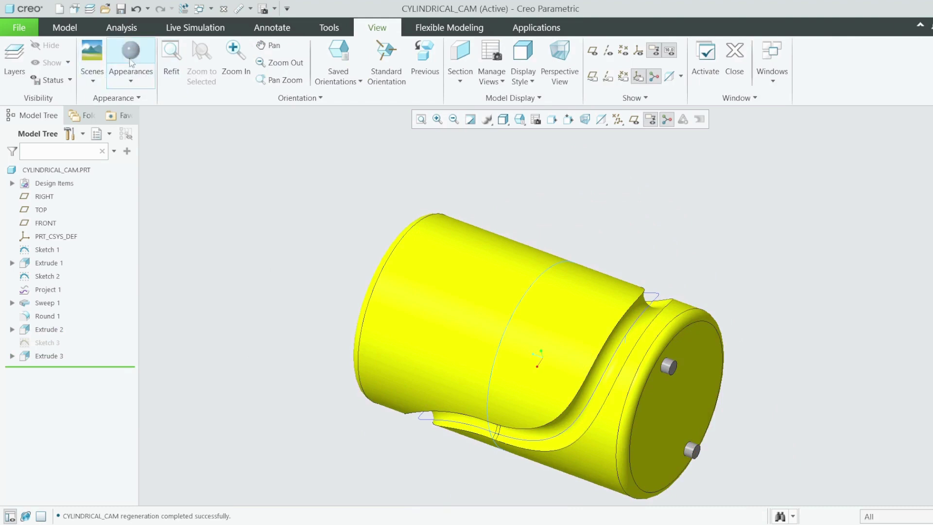
{"action": "left_click", "coordinate": [920, 40]}
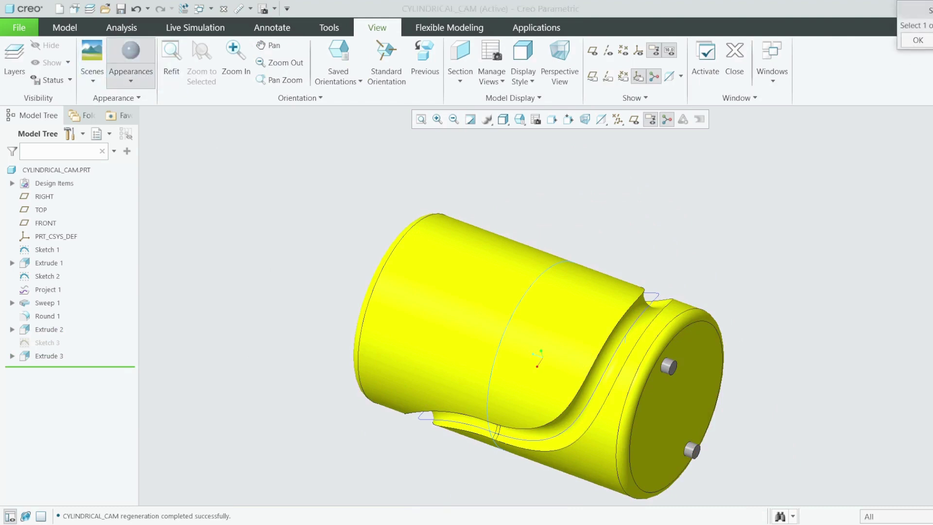
{"action": "left_click", "coordinate": [131, 90]}
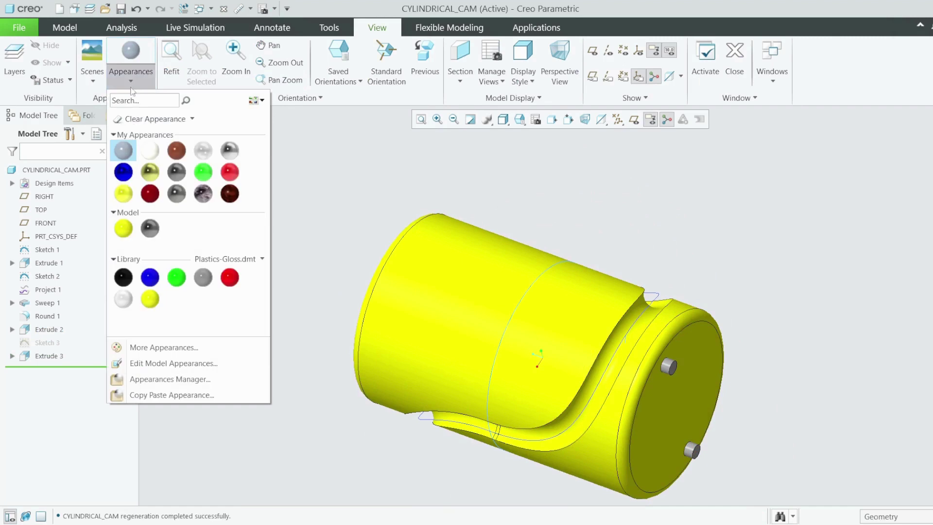
{"action": "left_click", "coordinate": [150, 171]}
{"action": "left_click", "coordinate": [64, 173]}
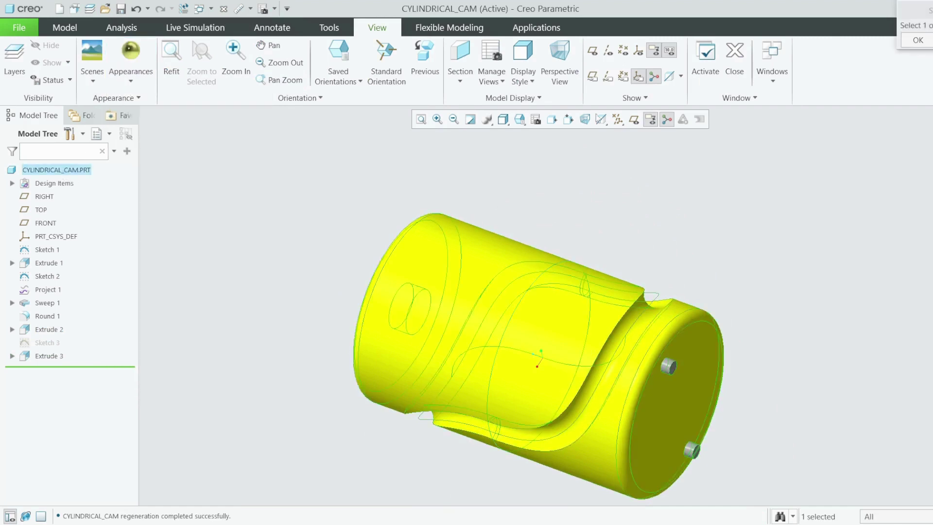
{"action": "left_click_drag", "start_coordinate": [910, 18], "coordinate": [448, 88]}
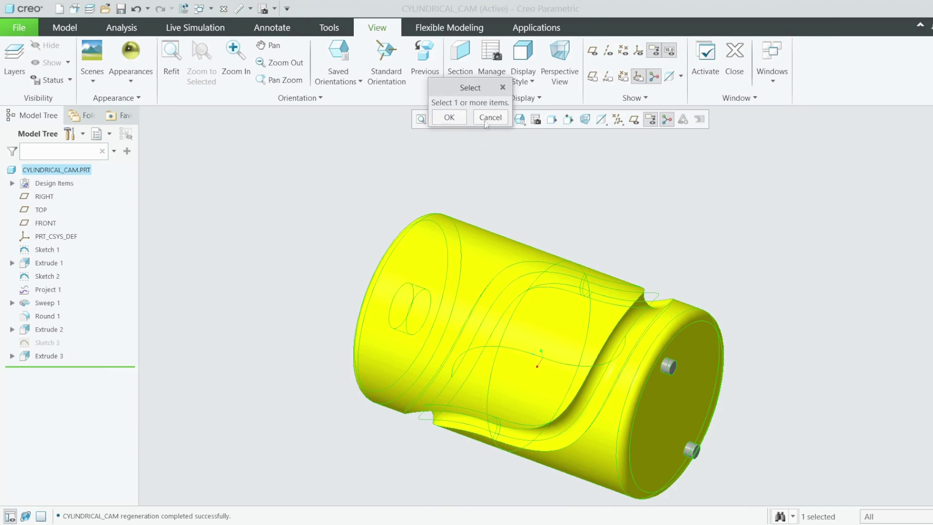
{"action": "left_click", "coordinate": [448, 118]}
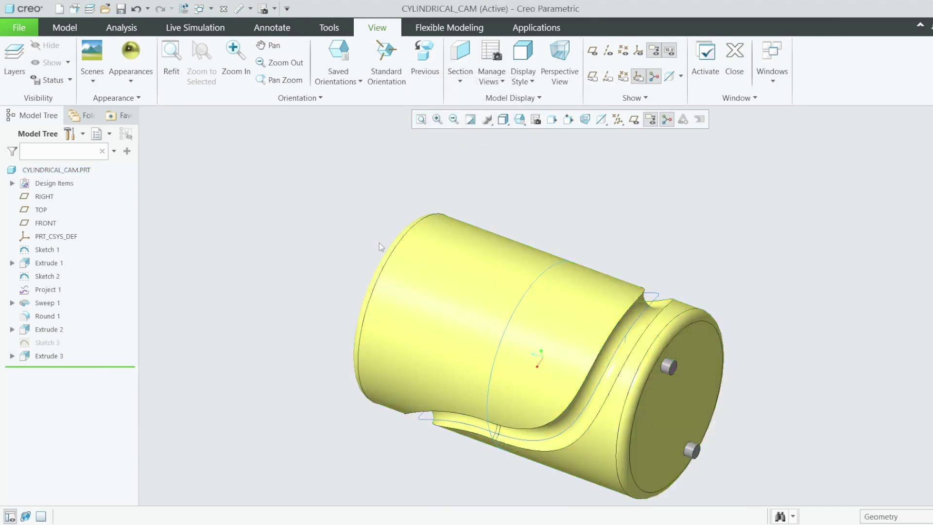
{"action": "mouse_move", "coordinate": [378, 242]}
{"action": "middle_mouse_down"}
{"action": "mouse_move", "coordinate": [375, 205]}
{"action": "mouse_move", "coordinate": [363, 223]}
{"action": "middle_mouse_up"}
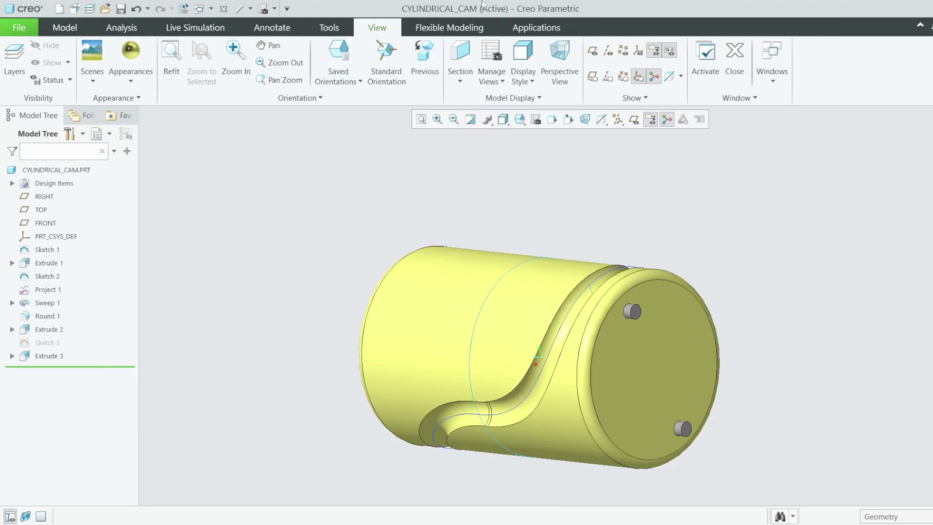
- Look at FOLLOWER.PRT in its own window and switch to the SUPPORT.PRT window
{"action": "left_click", "coordinate": [199, 9]}
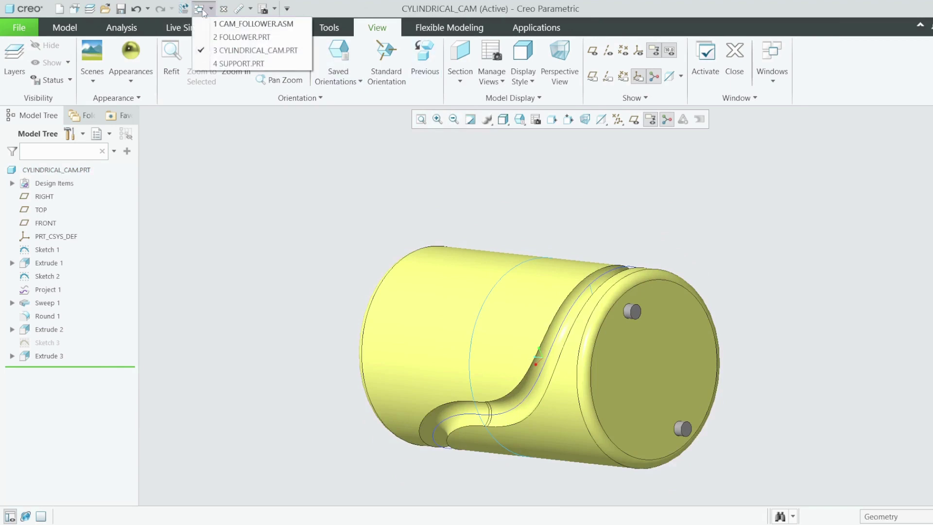
{"action": "left_click", "coordinate": [224, 39]}
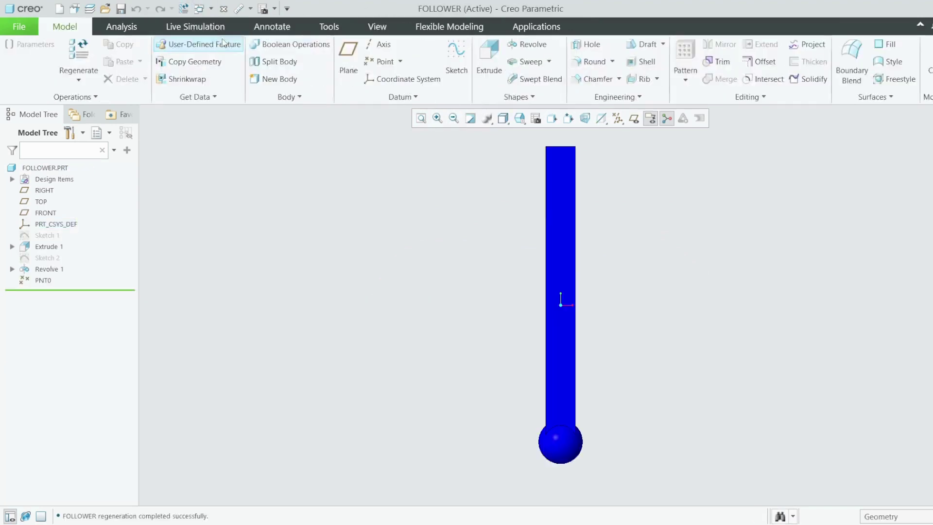
{"action": "left_click", "coordinate": [199, 9]}
{"action": "left_click", "coordinate": [241, 63]}
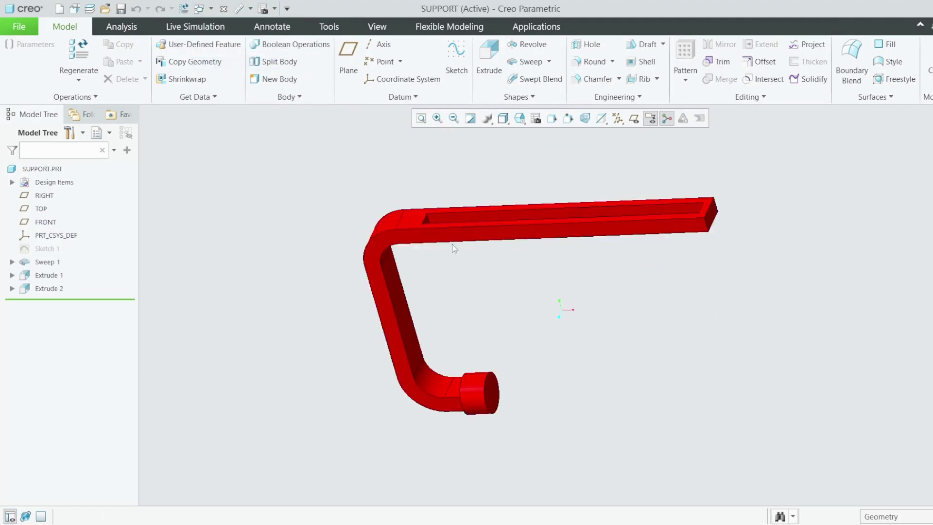
- Roll the support part back to just after Sketch 1 and open that path sketch for editing, viewed normal to its plane
{"action": "right_click", "coordinate": [57, 249]}
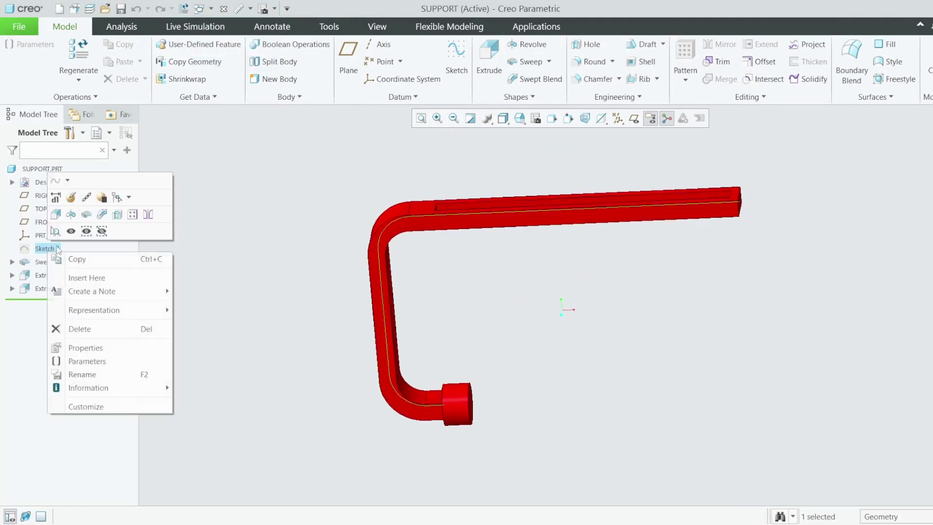
{"action": "left_click", "coordinate": [87, 277]}
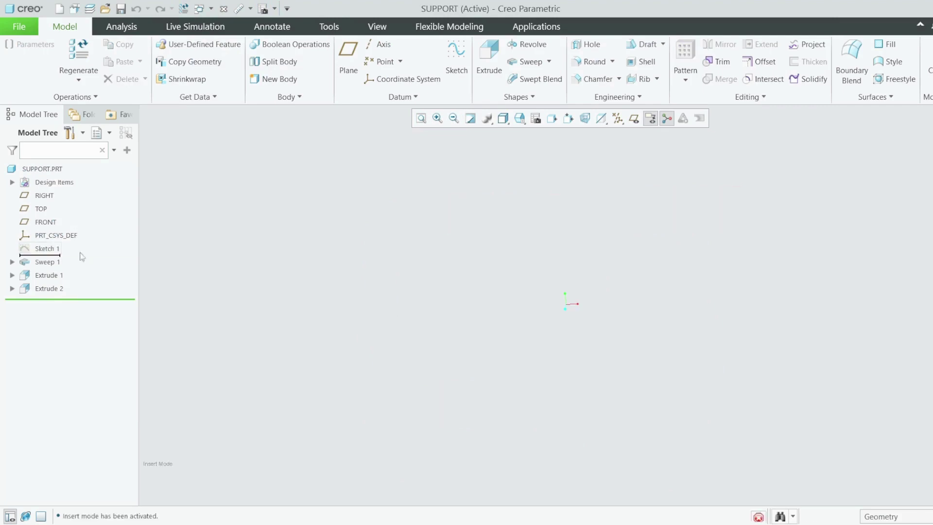
{"action": "right_click", "coordinate": [37, 245]}
{"action": "left_click", "coordinate": [64, 193]}
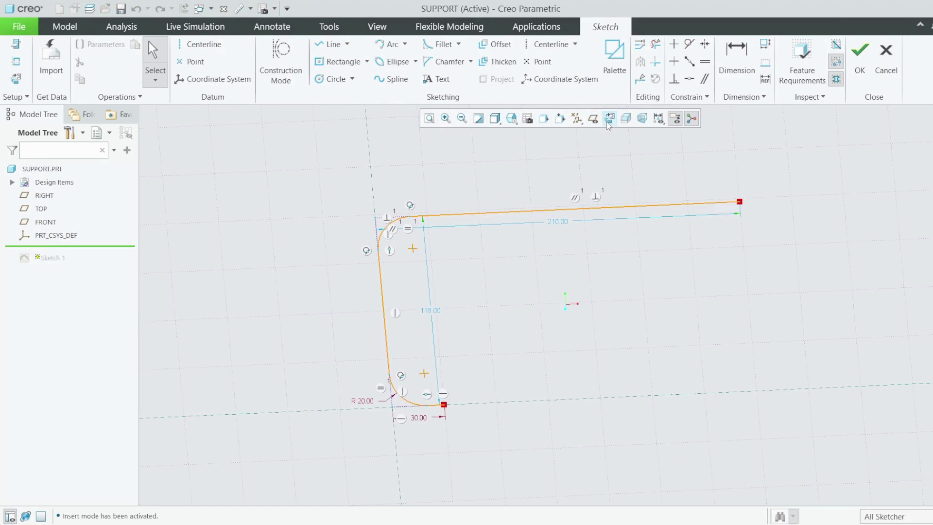
{"action": "left_click", "coordinate": [610, 118]}
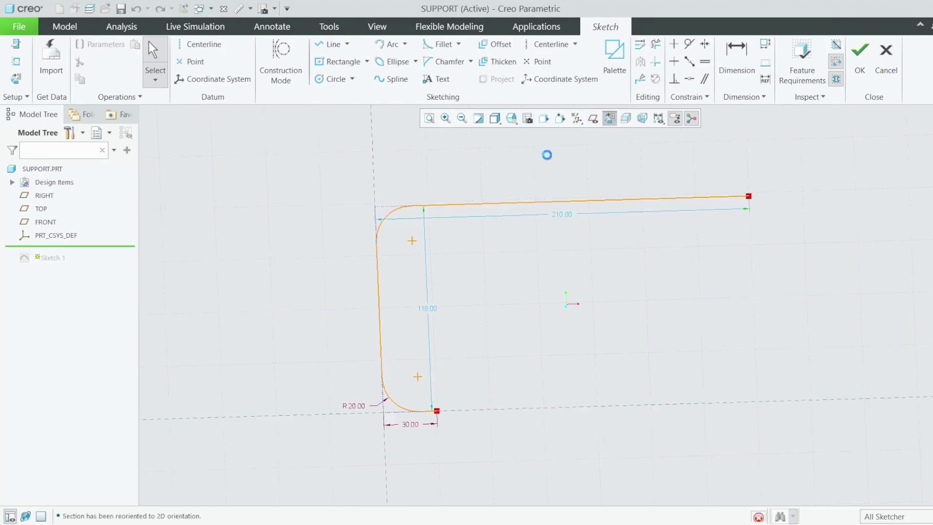
- Move the 210 and 118 dimensions outside the support's path profile and accept the sketch
{"action": "left_click_drag", "start_coordinate": [574, 214], "coordinate": [563, 160]}
{"action": "left_click_drag", "start_coordinate": [426, 304], "coordinate": [293, 313]}
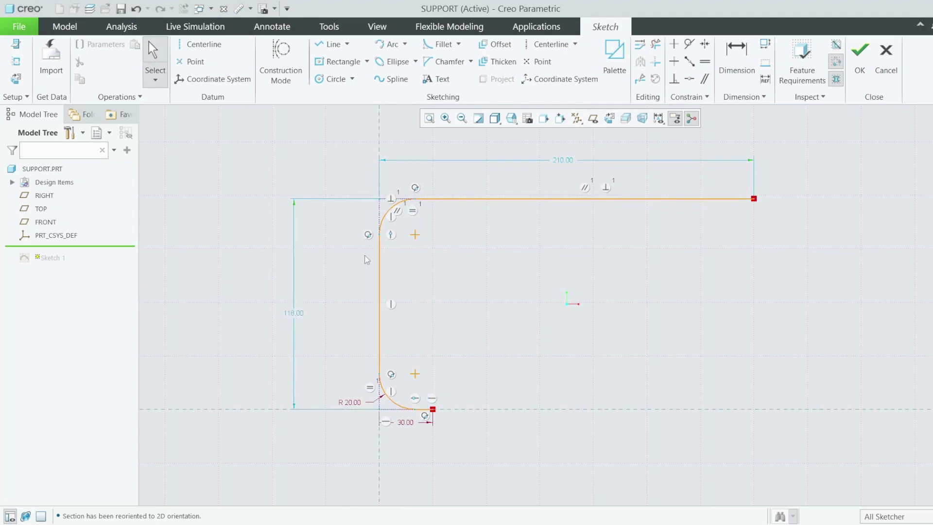
{"action": "scroll", "coordinate": [349, 377], "scroll_direction": "down", "scroll_amount": 2}
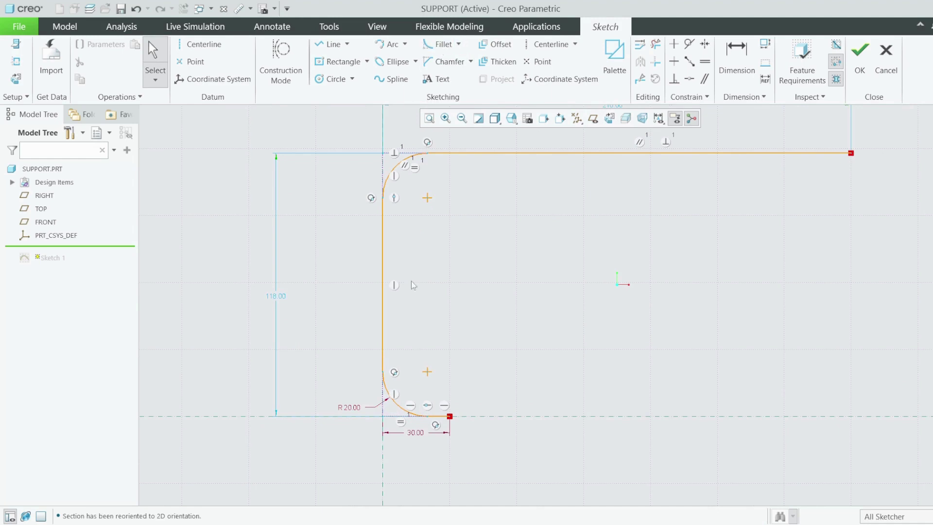
{"action": "left_click", "coordinate": [860, 54]}
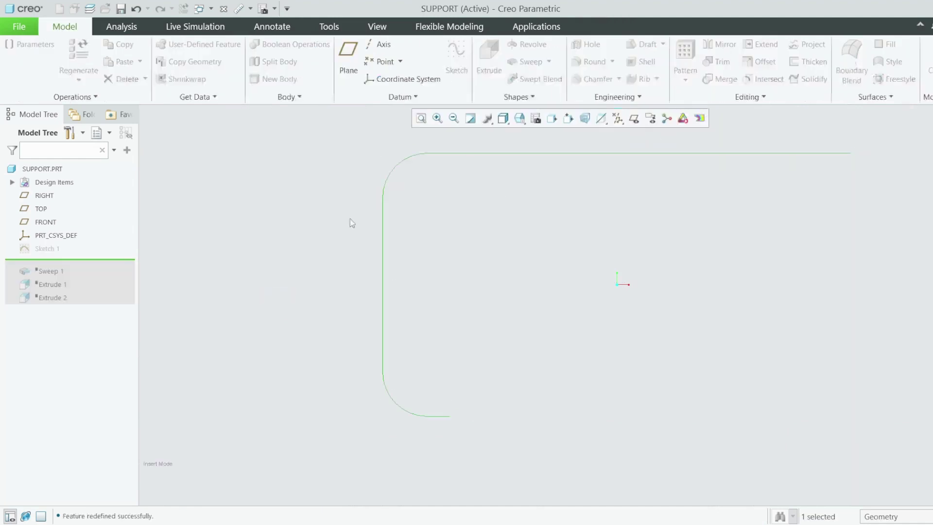
- Roll the insertion point past Sweep 1, open its definition, and view its section sketch normal to the sketch plane
{"action": "left_click_drag", "start_coordinate": [114, 264], "coordinate": [63, 272]}
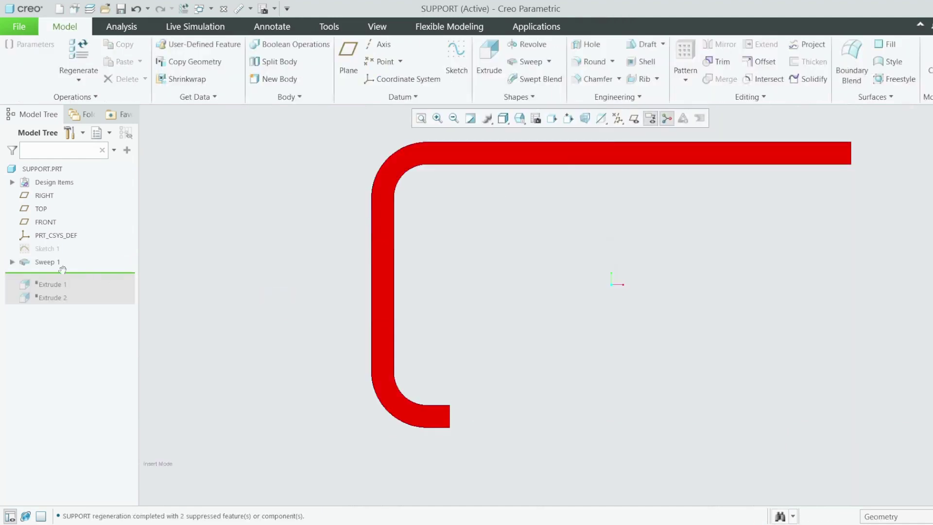
{"action": "right_click", "coordinate": [54, 263]}
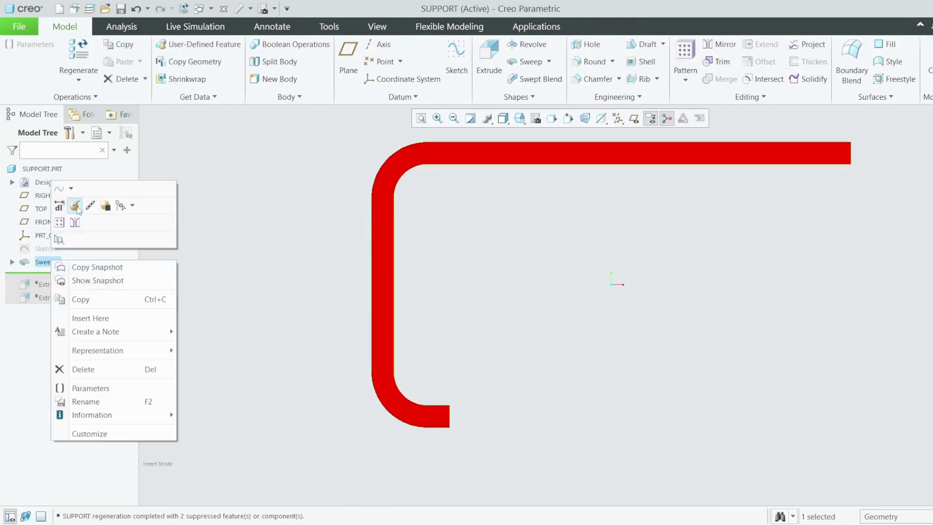
{"action": "left_click", "coordinate": [75, 204]}
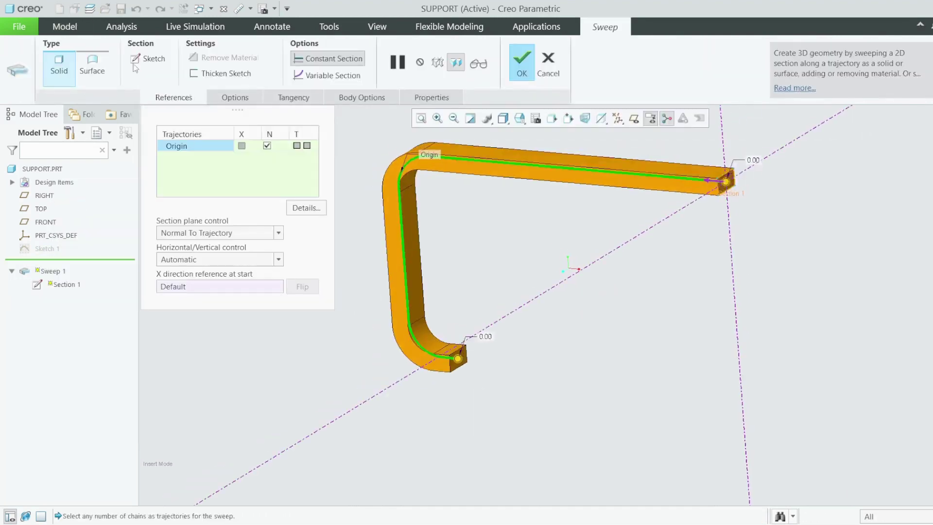
{"action": "left_click", "coordinate": [148, 58]}
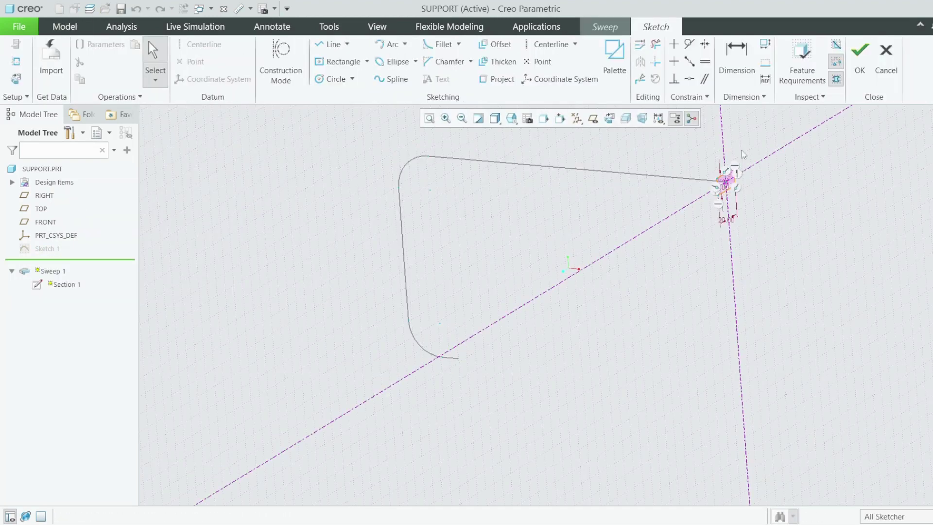
{"action": "left_click", "coordinate": [611, 119]}
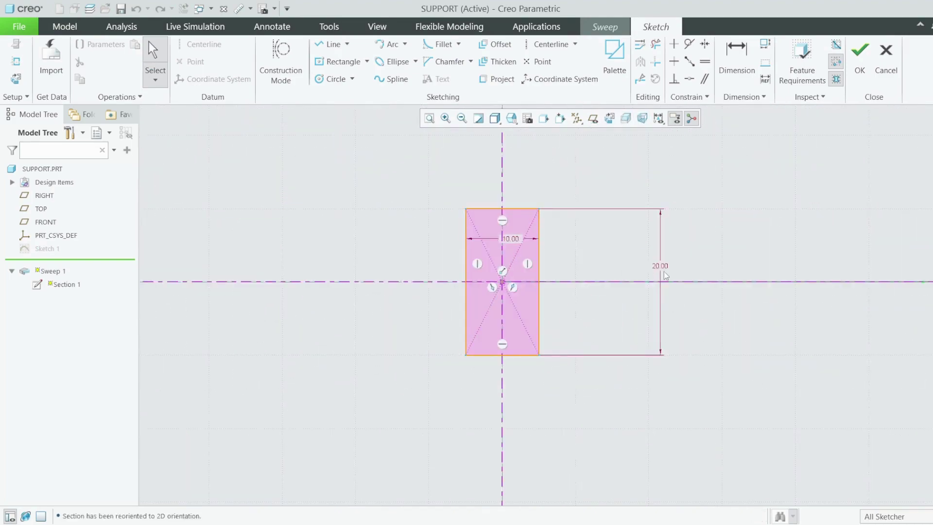
- Examine the rectangular section at the end of the sweep path, and accept the section sketch and the Sweep 1 feature
{"action": "mouse_move", "coordinate": [595, 270]}
{"action": "middle_mouse_down"}
{"action": "mouse_move", "coordinate": [559, 277]}
{"action": "mouse_move", "coordinate": [520, 333]}
{"action": "middle_mouse_up"}
{"action": "scroll", "coordinate": [417, 262], "scroll_direction": "up", "scroll_amount": 8}
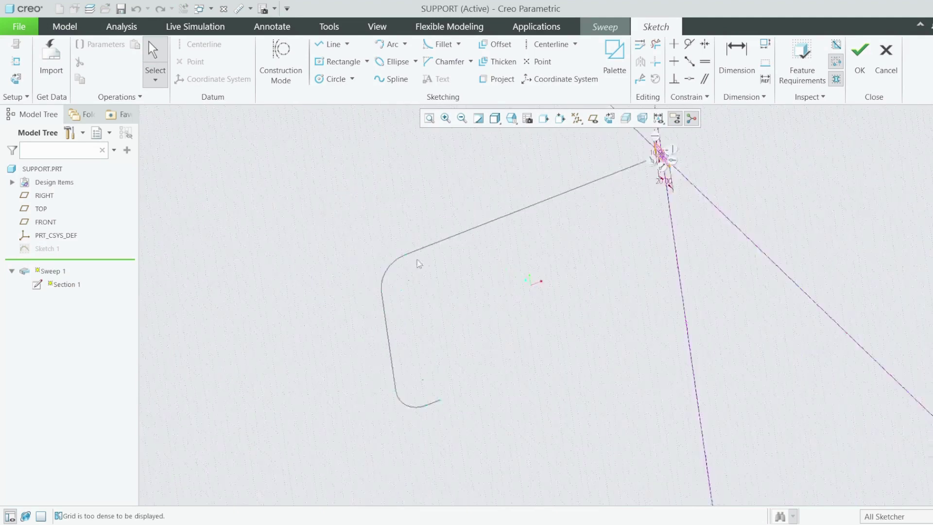
{"action": "scroll", "coordinate": [617, 160], "scroll_direction": "down", "scroll_amount": 5}
{"action": "middle_click_drag", "start_coordinate": [619, 170], "coordinate": [559, 245]}
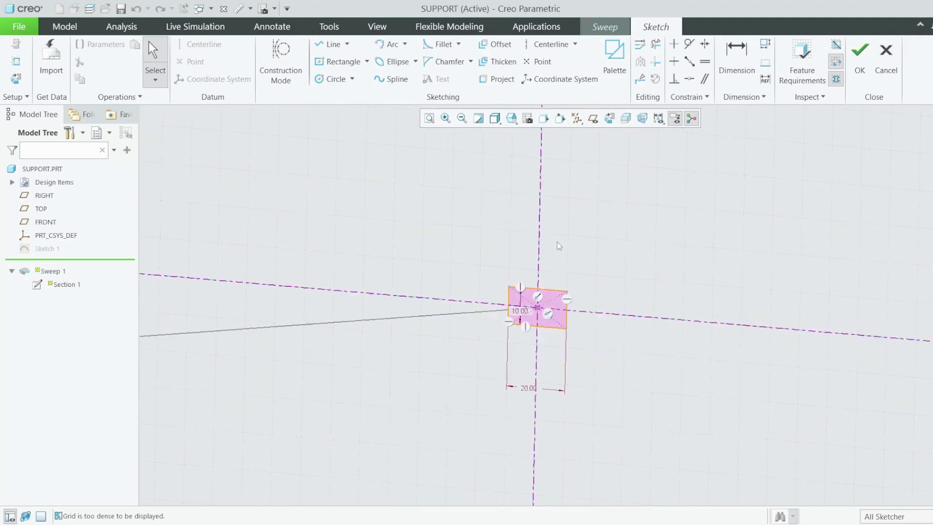
{"action": "left_click", "coordinate": [859, 56]}
{"action": "scroll", "coordinate": [588, 254], "scroll_direction": "up", "scroll_amount": 3}
{"action": "left_click", "coordinate": [522, 62]}
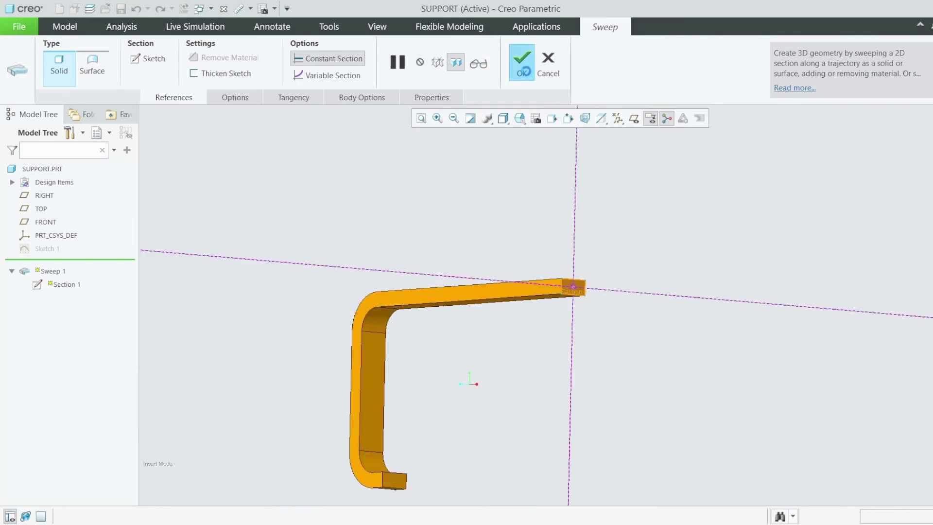
- Roll the insertion point past Extrude 1, open its definition, and view the slot's internal section normal to the sketch plane
{"action": "middle_click_drag", "start_coordinate": [261, 247], "coordinate": [450, 279]}
{"action": "scroll", "coordinate": [451, 279], "scroll_direction": "down", "scroll_amount": 3}
{"action": "left_click", "coordinate": [437, 281]}
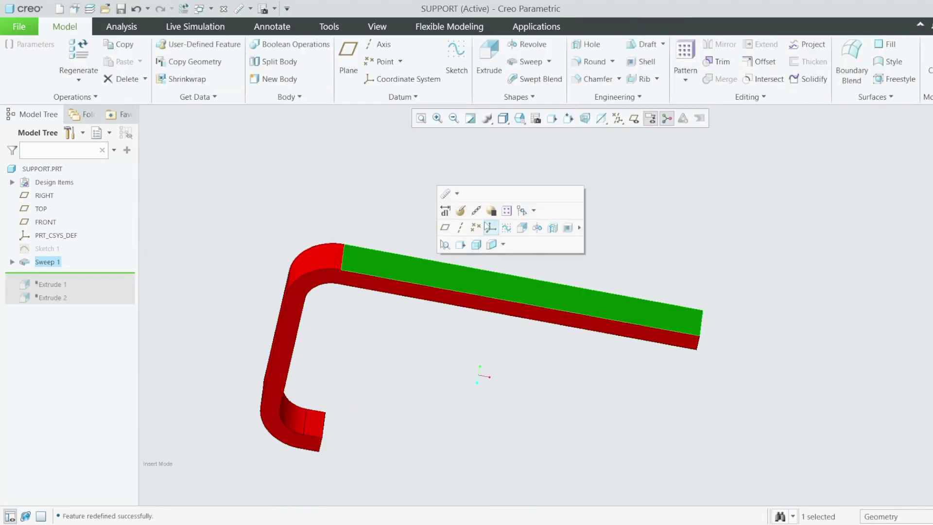
{"action": "left_click_drag", "start_coordinate": [98, 277], "coordinate": [95, 288]}
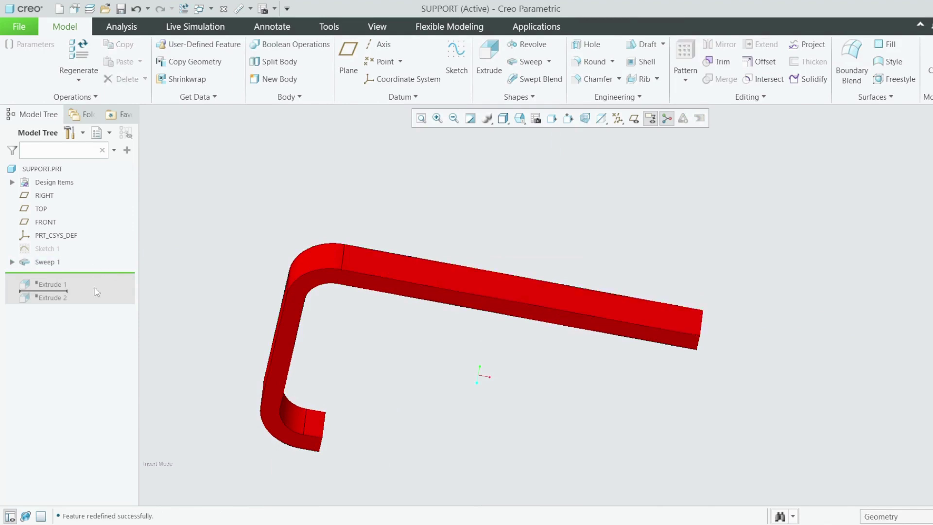
{"action": "left_click", "coordinate": [11, 275]}
{"action": "right_click", "coordinate": [48, 275]}
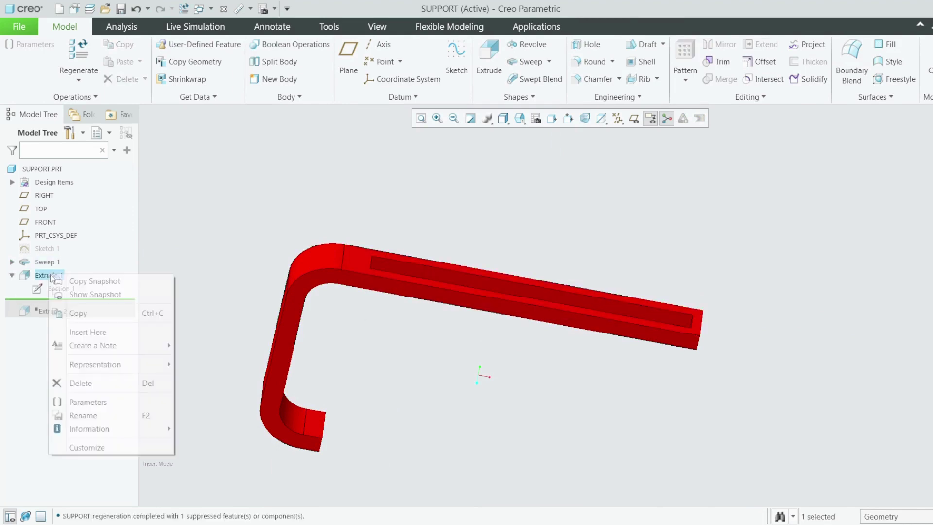
{"action": "left_click", "coordinate": [74, 220]}
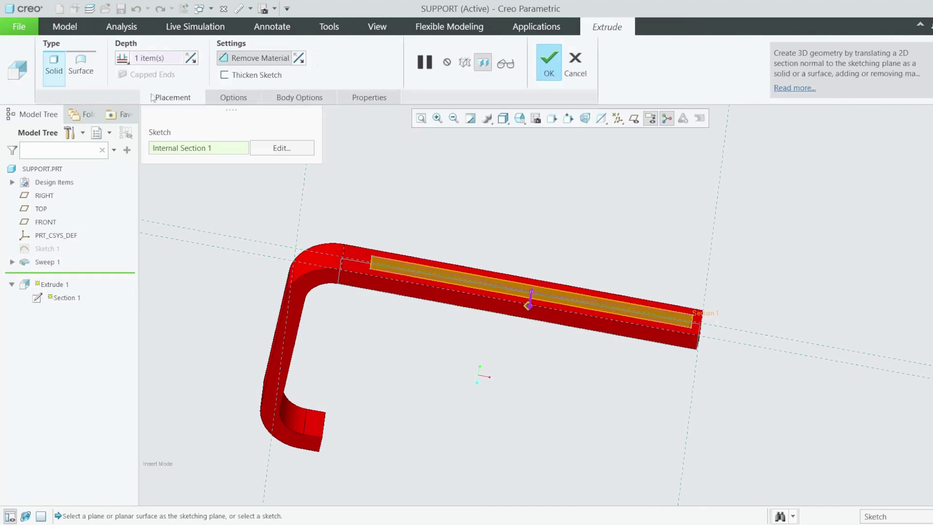
{"action": "left_click", "coordinate": [283, 148]}
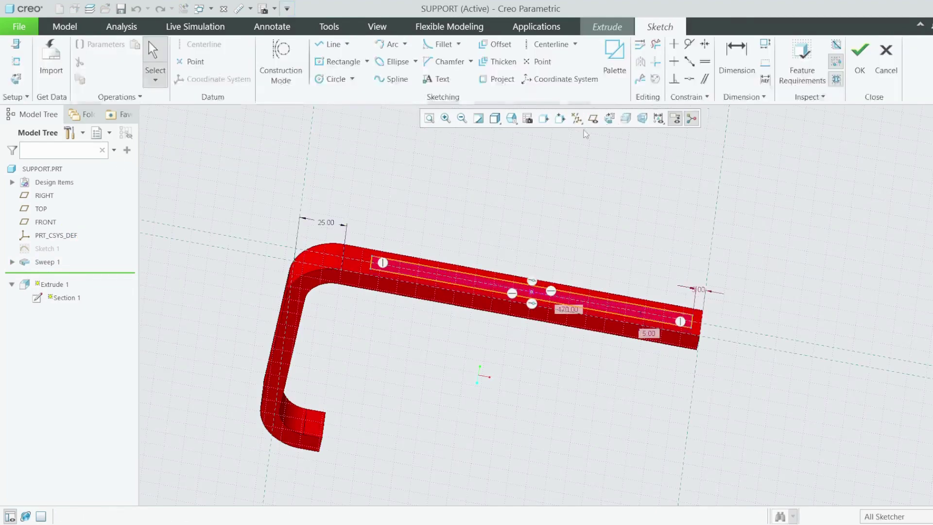
{"action": "left_click", "coordinate": [613, 120]}
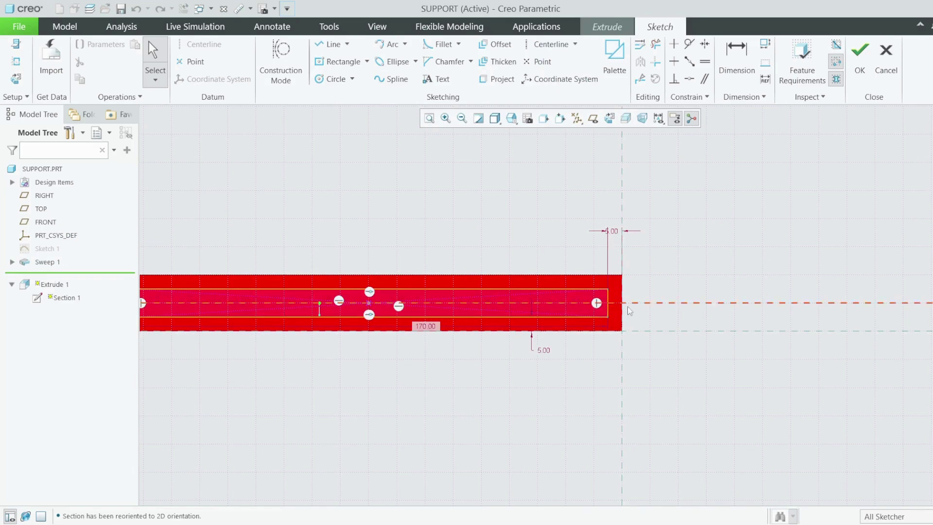
- Review the slot section's dimensions and delete the 25 mm dimension near the arm's bend end
{"action": "scroll", "coordinate": [545, 319], "scroll_direction": "down", "scroll_amount": 3}
{"action": "scroll", "coordinate": [566, 339], "scroll_direction": "up", "scroll_amount": 3}
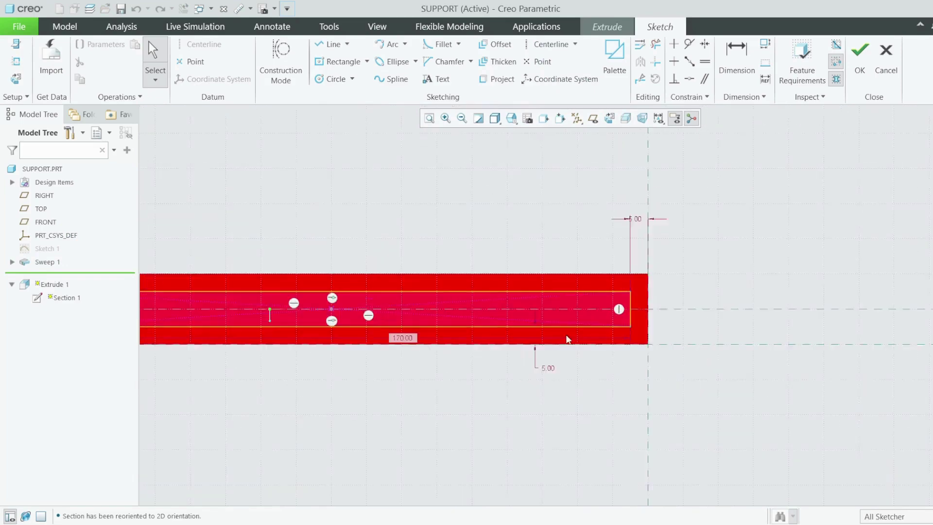
{"action": "scroll", "coordinate": [439, 342], "scroll_direction": "up", "scroll_amount": 2}
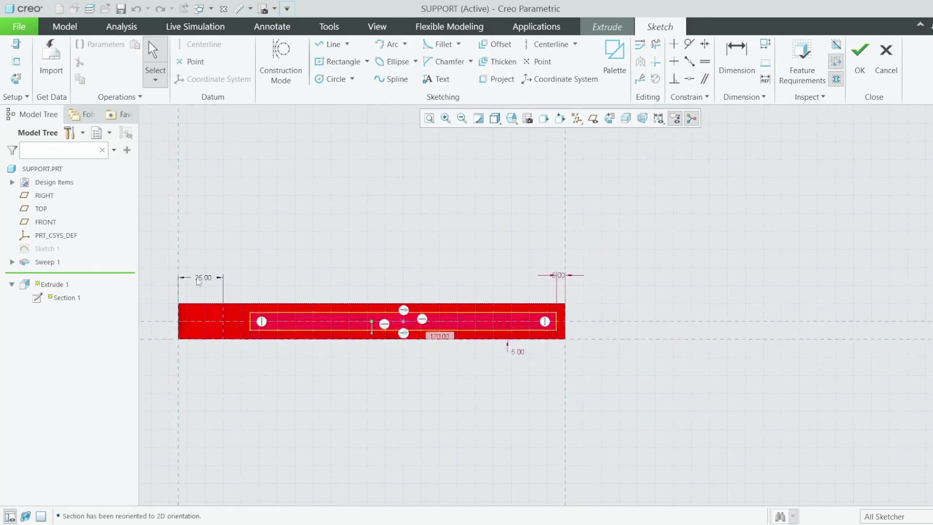
{"action": "scroll", "coordinate": [197, 279], "scroll_direction": "down", "scroll_amount": 3}
{"action": "left_click", "coordinate": [211, 285]}
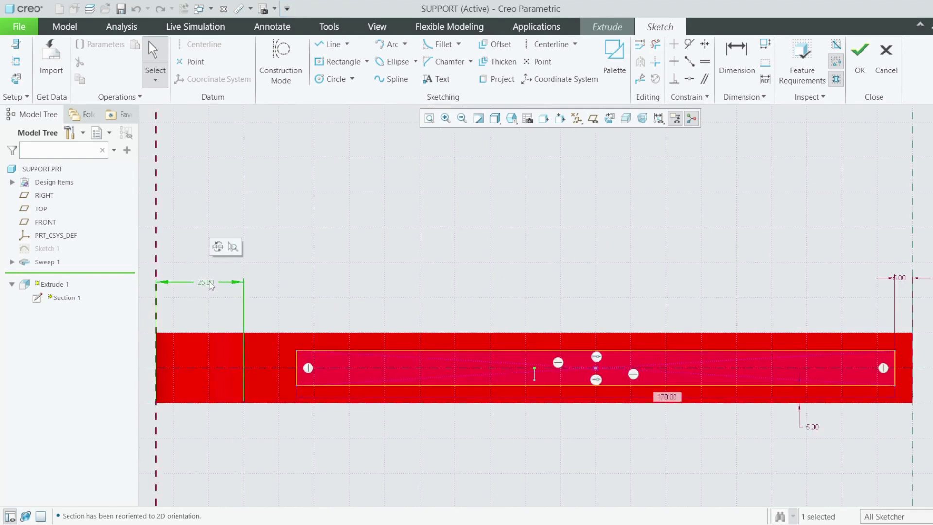
{"action": "key", "text": "Delete"}
{"action": "scroll", "coordinate": [316, 260], "scroll_direction": "up", "scroll_amount": 1}
{"action": "scroll", "coordinate": [632, 343], "scroll_direction": "down", "scroll_amount": 1}
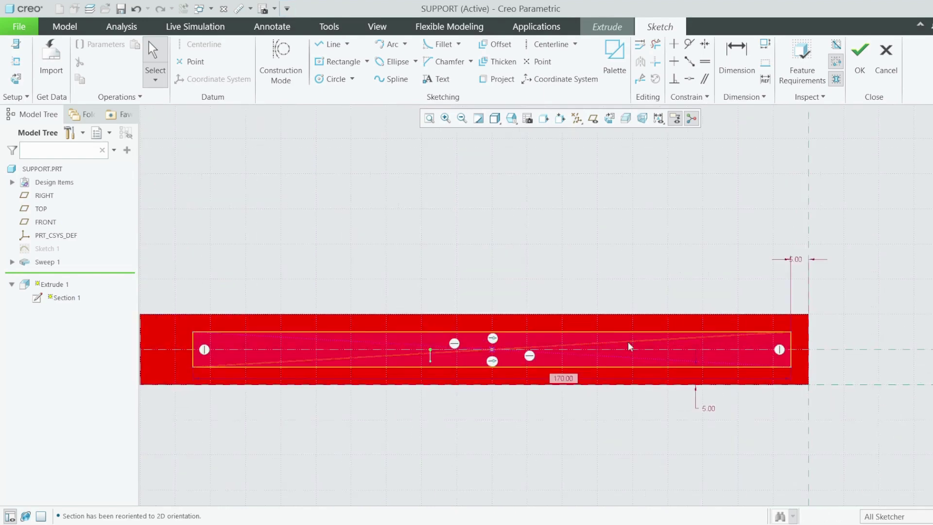
- Accept the slot's section sketch and the Extrude 1 cut, and return the support to its default orientation
{"action": "left_click", "coordinate": [367, 61]}
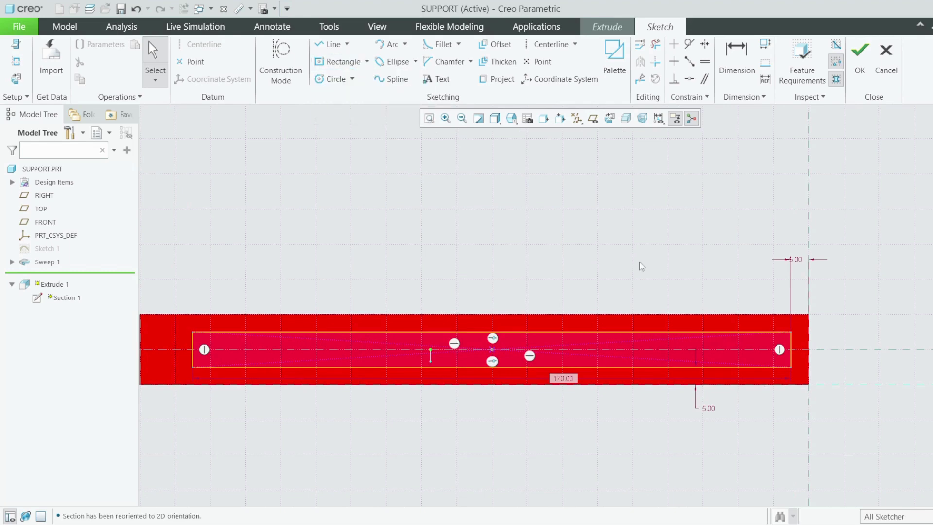
{"action": "left_click", "coordinate": [859, 58]}
{"action": "scroll", "coordinate": [627, 233], "scroll_direction": "down", "scroll_amount": 3}
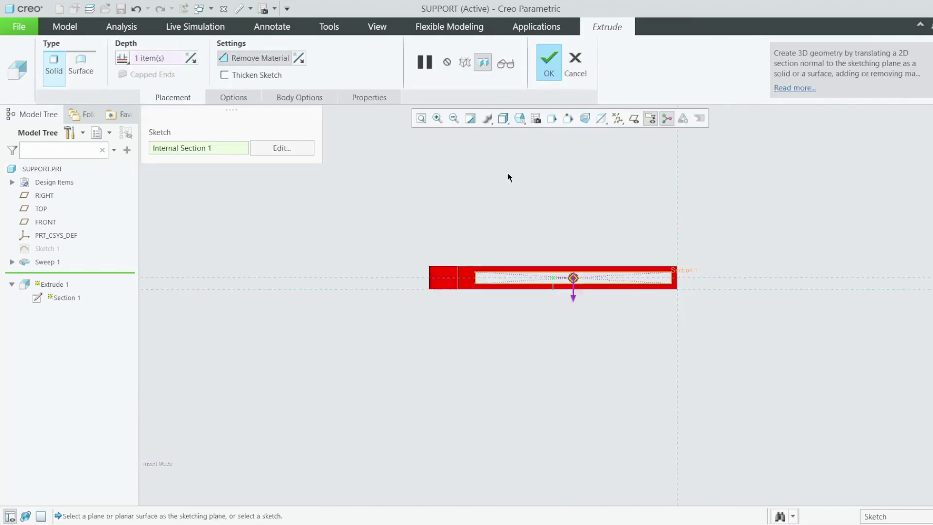
{"action": "left_click", "coordinate": [548, 59]}
{"action": "key", "text": "ctrl+d"}
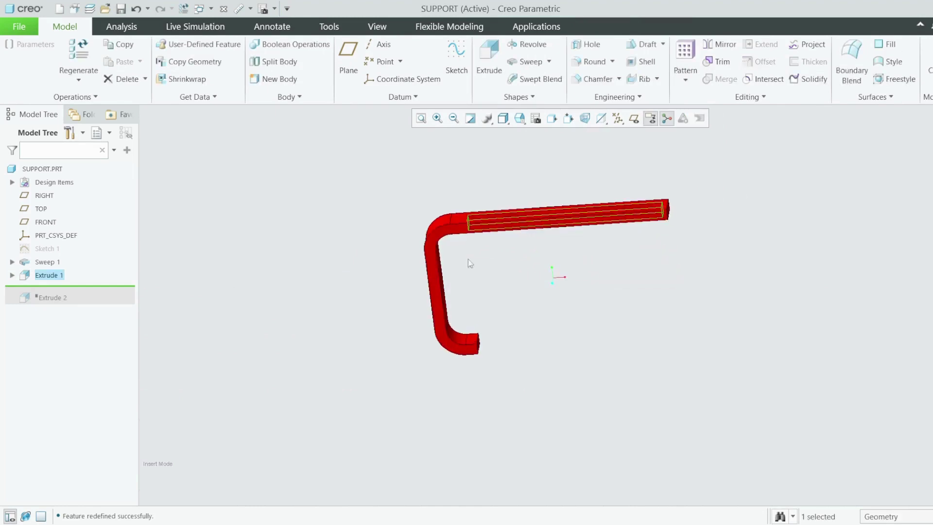
- Roll the insertion point past Extrude 2 and open the definition of the cylindrical boss at the support's lower end
{"action": "mouse_move", "coordinate": [103, 286]}
{"action": "left_mouse_down"}
{"action": "mouse_move", "coordinate": [86, 299]}
{"action": "mouse_move", "coordinate": [84, 285]}
{"action": "mouse_move", "coordinate": [87, 300]}
{"action": "left_mouse_up"}
{"action": "scroll", "coordinate": [460, 337], "scroll_direction": "up", "scroll_amount": 3}
{"action": "scroll", "coordinate": [543, 326], "scroll_direction": "up", "scroll_amount": 3}
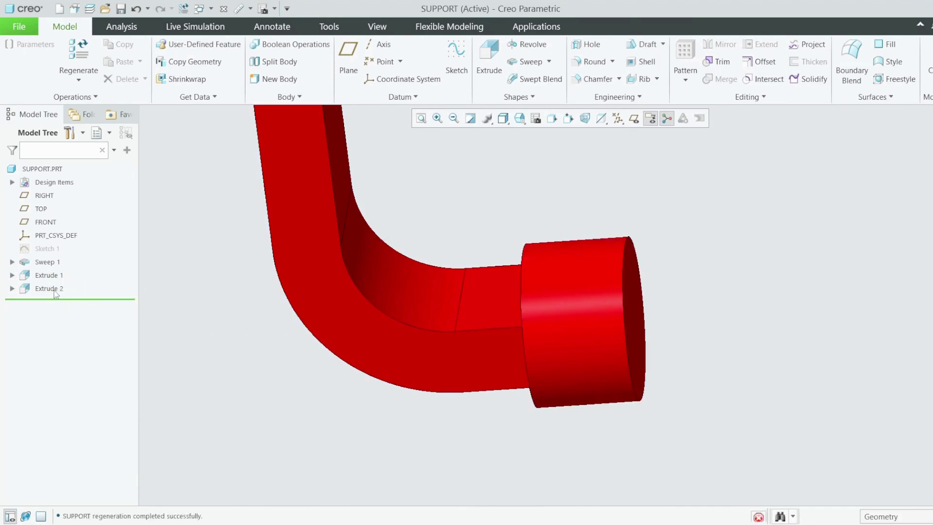
{"action": "right_click", "coordinate": [54, 289]}
{"action": "left_click", "coordinate": [78, 237]}
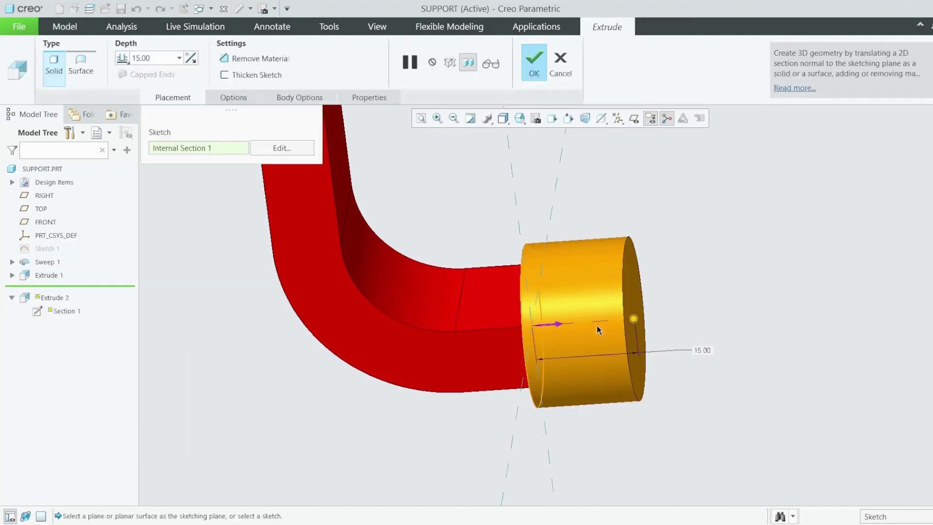
- View the circular internal section of the boss, and accept the sketch and the Extrude 2 feature
{"action": "left_click", "coordinate": [280, 147]}
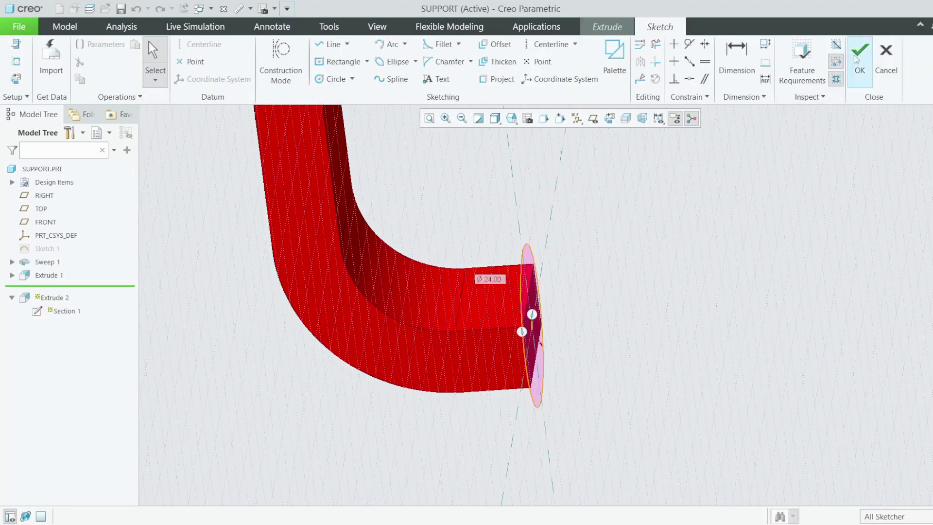
{"action": "left_click", "coordinate": [860, 57]}
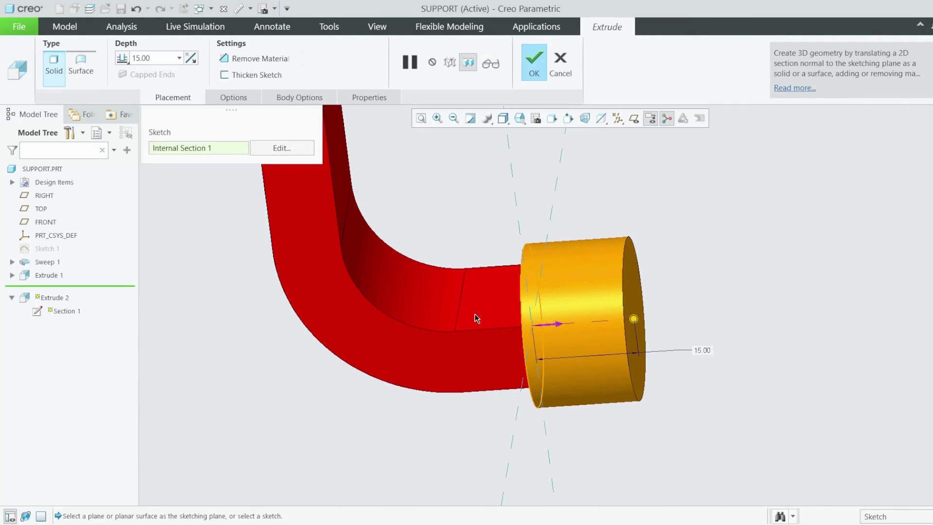
{"action": "left_click", "coordinate": [535, 62]}
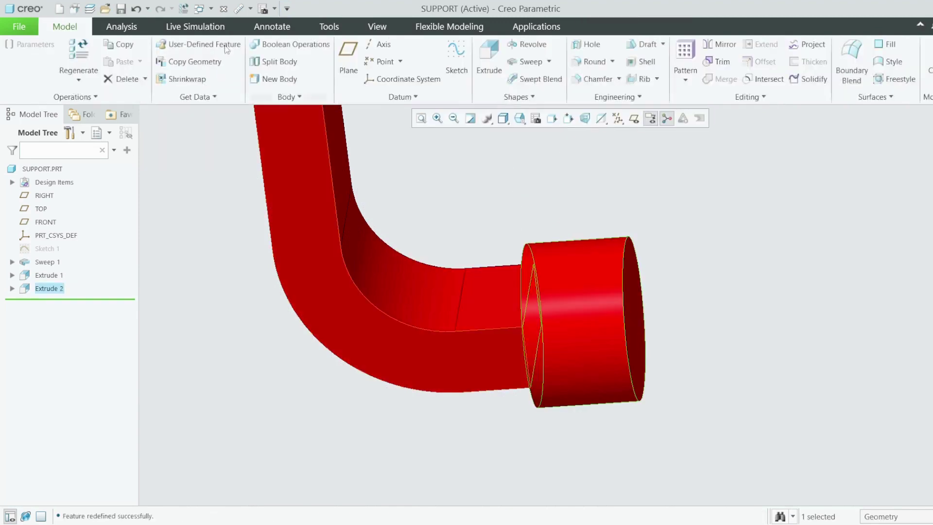
- Switch to CYLINDRICAL_CAM.PRT and bring the central hole in the cam's end face into close view
{"action": "left_click", "coordinate": [200, 8]}
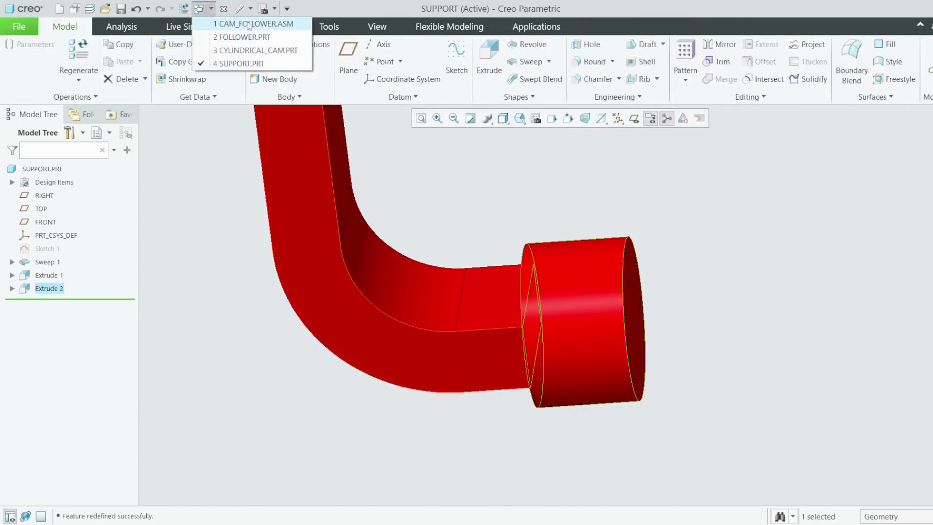
{"action": "left_click", "coordinate": [248, 50]}
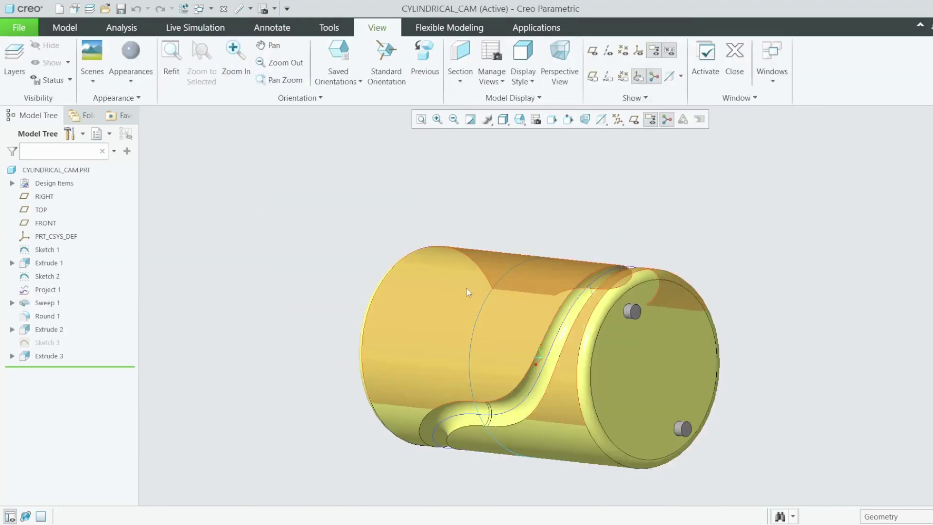
{"action": "middle_click_drag", "start_coordinate": [467, 288], "coordinate": [440, 320]}
{"action": "scroll", "coordinate": [441, 319], "scroll_direction": "up", "scroll_amount": 4}
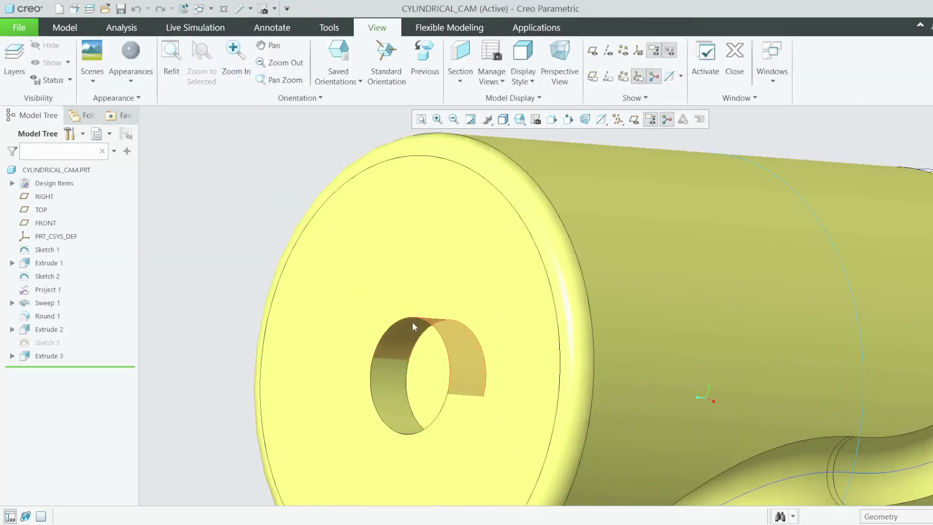
- Measure the diameter of the edge of the cam's central hole, and close the measurement
{"action": "left_click", "coordinate": [389, 330]}
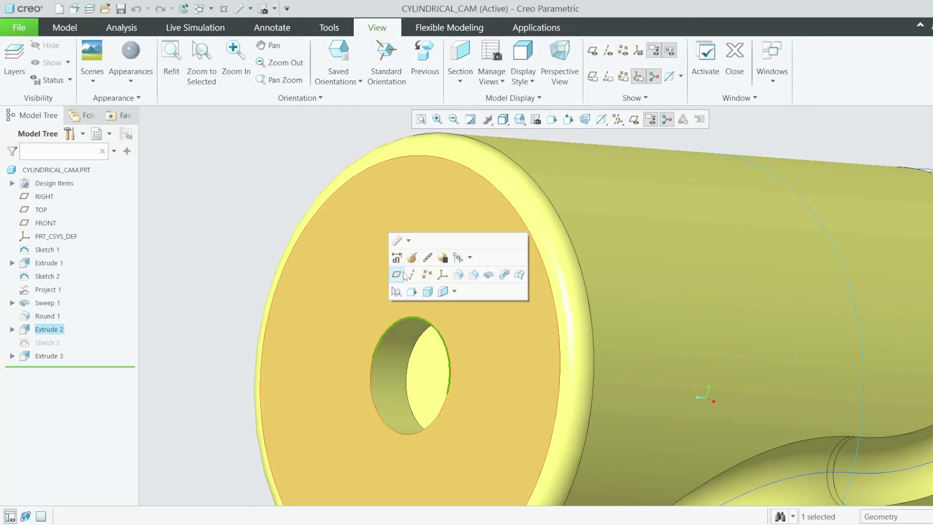
{"action": "left_click", "coordinate": [409, 240]}
{"action": "left_click", "coordinate": [415, 256]}
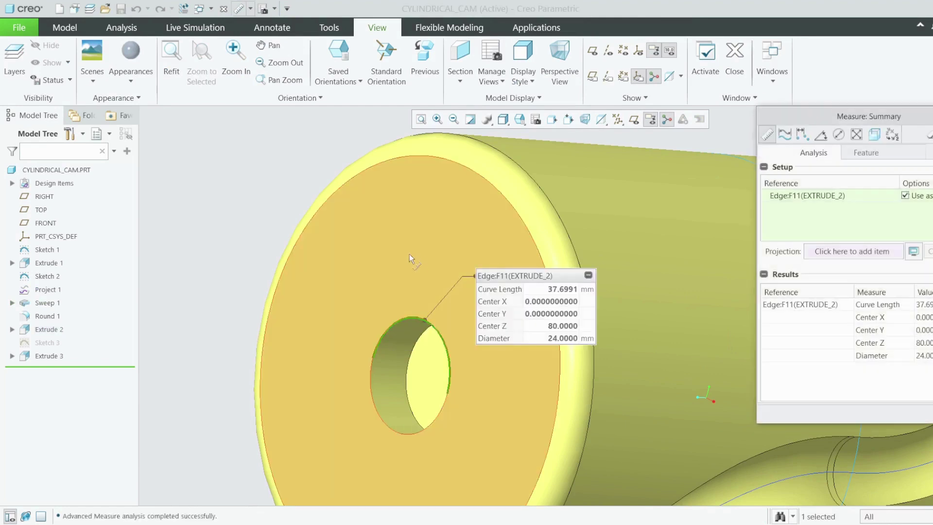
{"action": "left_click", "coordinate": [553, 340]}
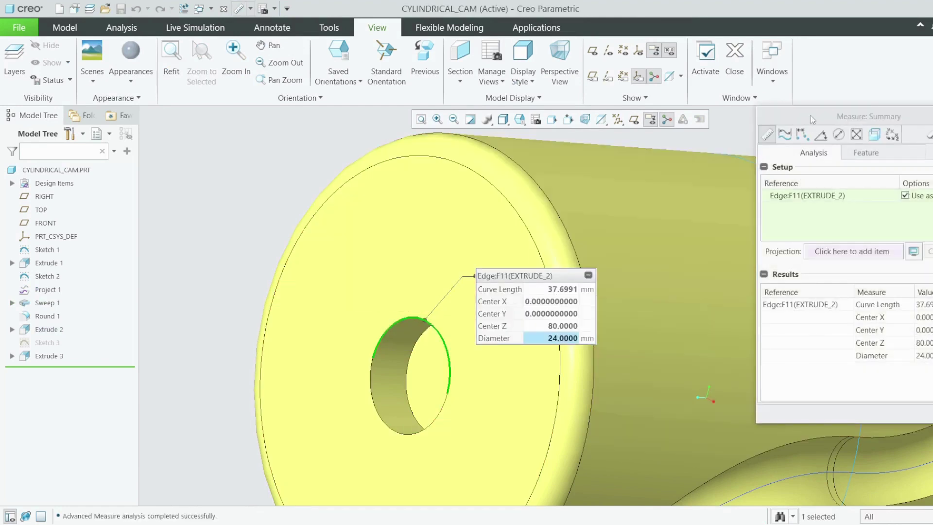
{"action": "left_click_drag", "start_coordinate": [798, 118], "coordinate": [662, 117]}
{"action": "left_click", "coordinate": [836, 115]}
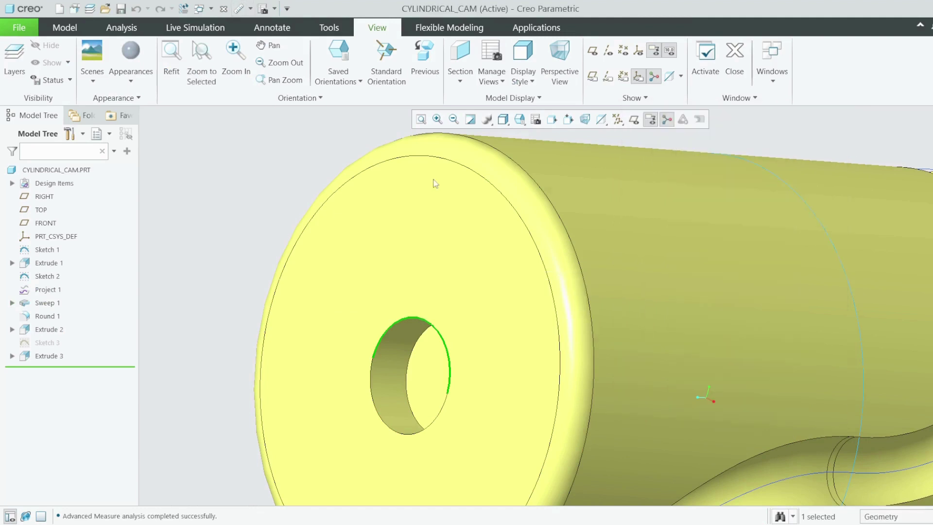
{"action": "left_click", "coordinate": [246, 125]}
- Switch to FOLLOWER.PRT, roll the insertion point back to just after Sketch 1, and open that sketch normal to its plane
{"action": "left_click", "coordinate": [210, 8]}
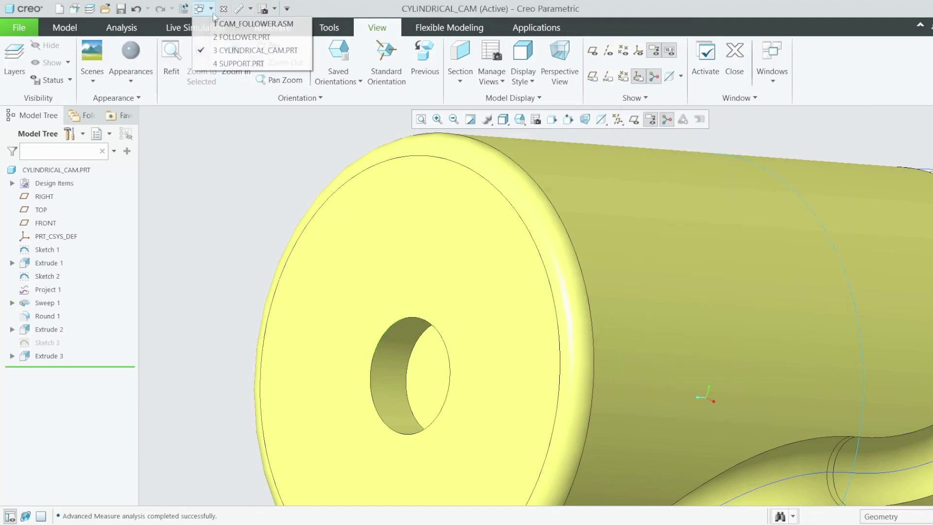
{"action": "left_click", "coordinate": [238, 37]}
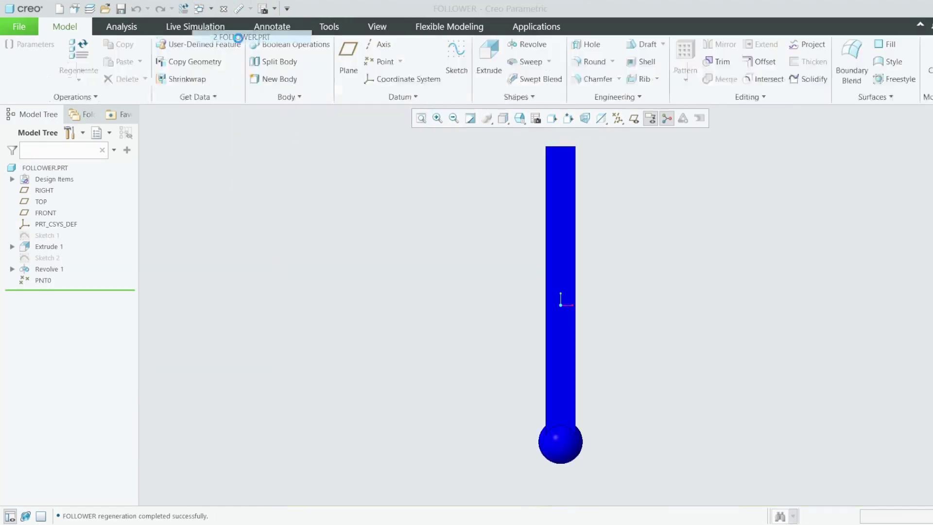
{"action": "left_click_drag", "start_coordinate": [94, 291], "coordinate": [84, 241]}
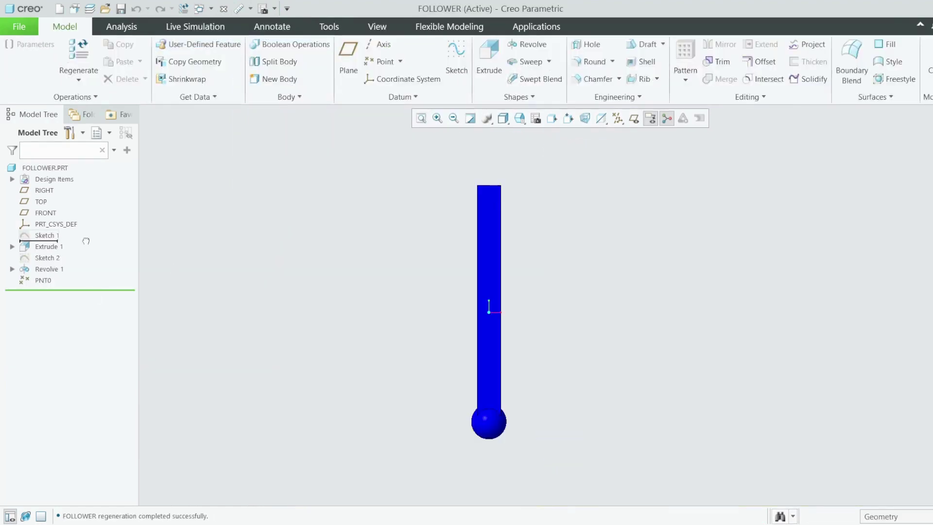
{"action": "right_click", "coordinate": [48, 237]}
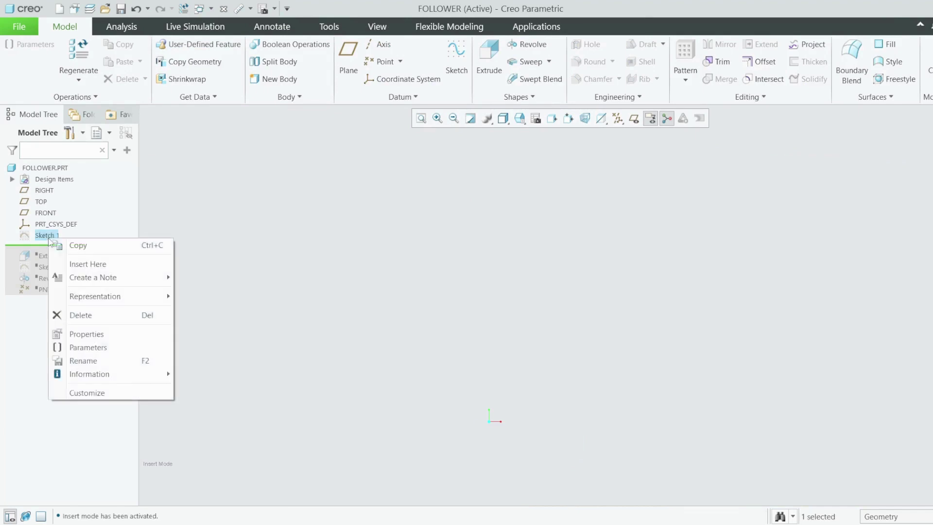
{"action": "left_click", "coordinate": [74, 185]}
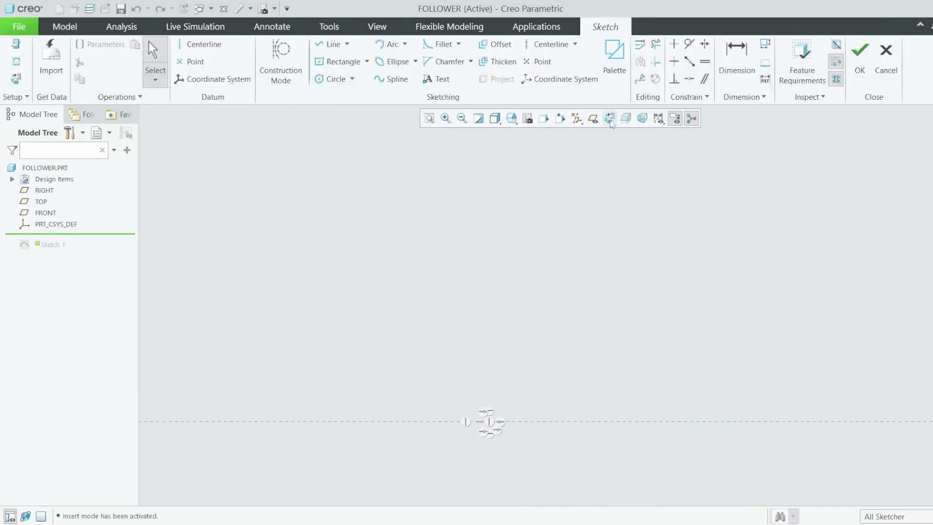
{"action": "left_click", "coordinate": [610, 119]}
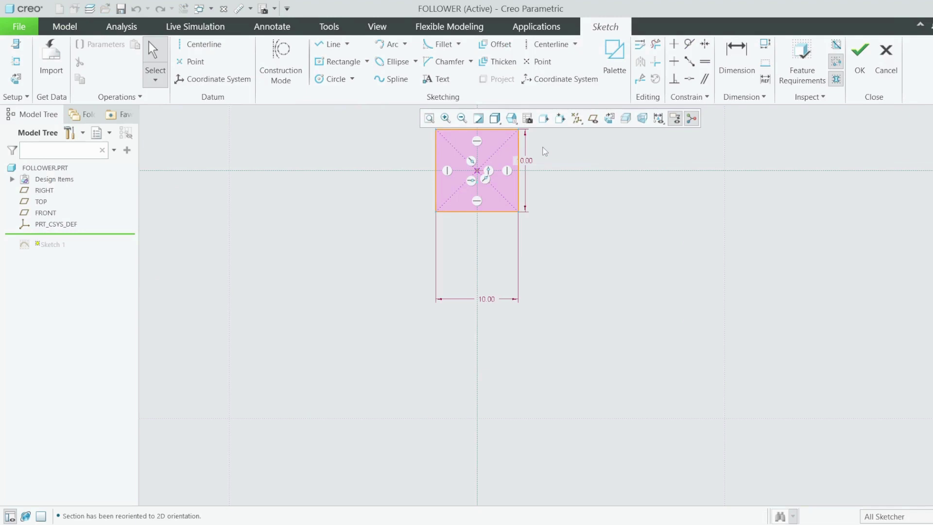
- Review the definition of the follower's Extrude 1, and open Sketch 2 normal to its sketch plane
{"action": "right_click", "coordinate": [49, 246]}
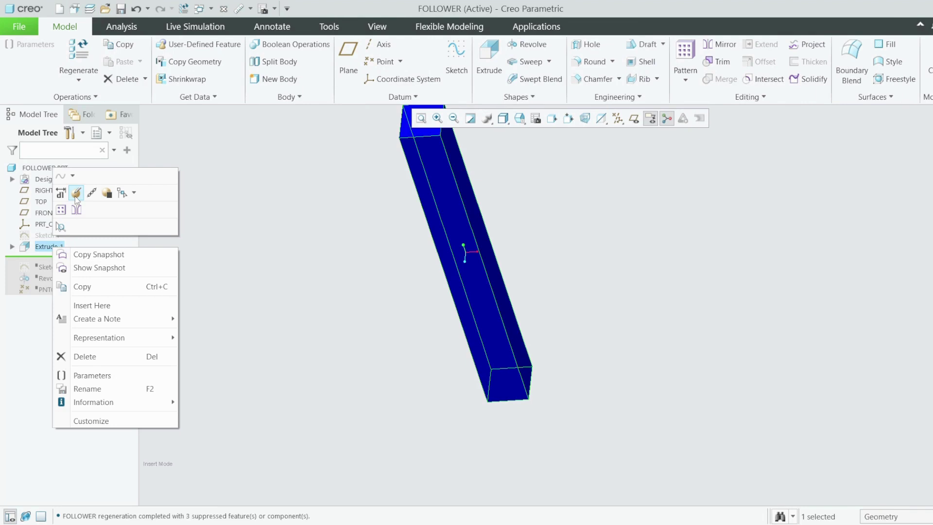
{"action": "left_click", "coordinate": [76, 194]}
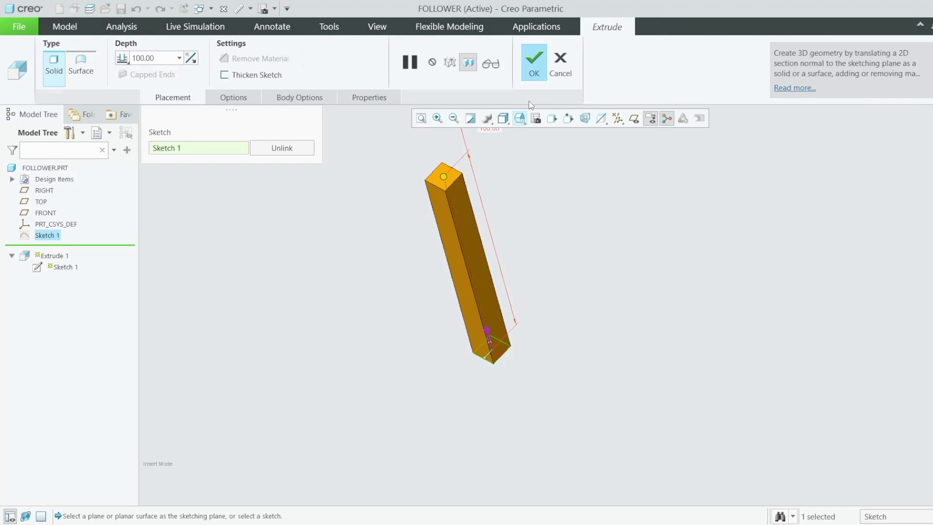
{"action": "right_click", "coordinate": [48, 257]}
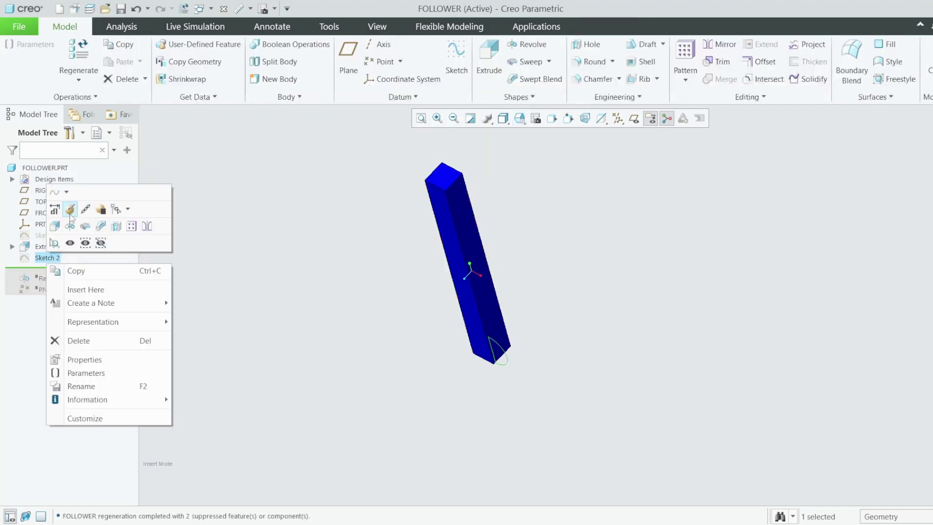
{"action": "left_click", "coordinate": [70, 212]}
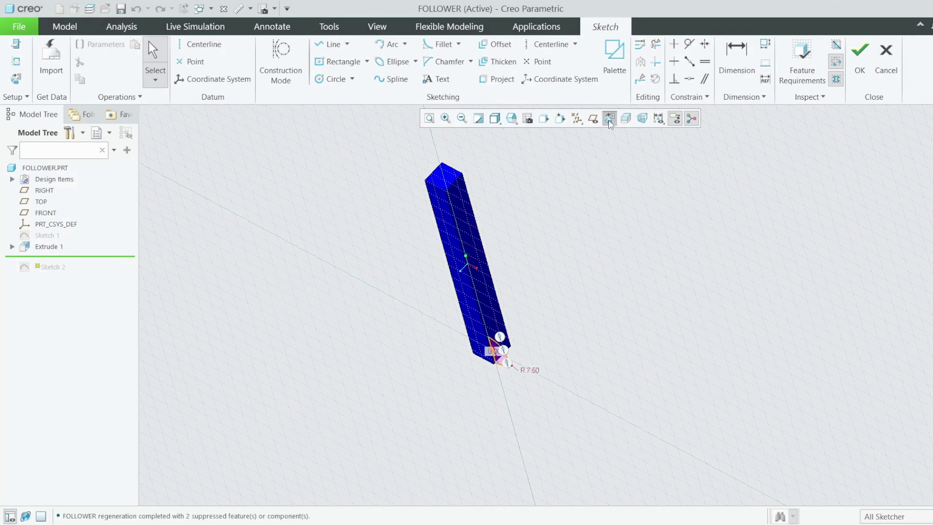
{"action": "left_click", "coordinate": [610, 121]}
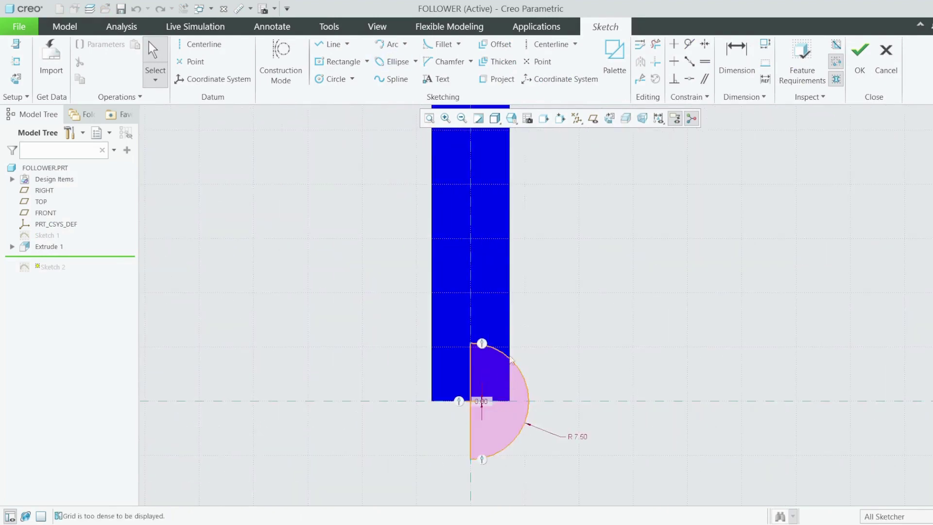
- Examine the semicircular profile's center at the follower rod's lower end, and quit Sketch 2 without saving
{"action": "scroll", "coordinate": [486, 414], "scroll_direction": "down", "scroll_amount": 2}
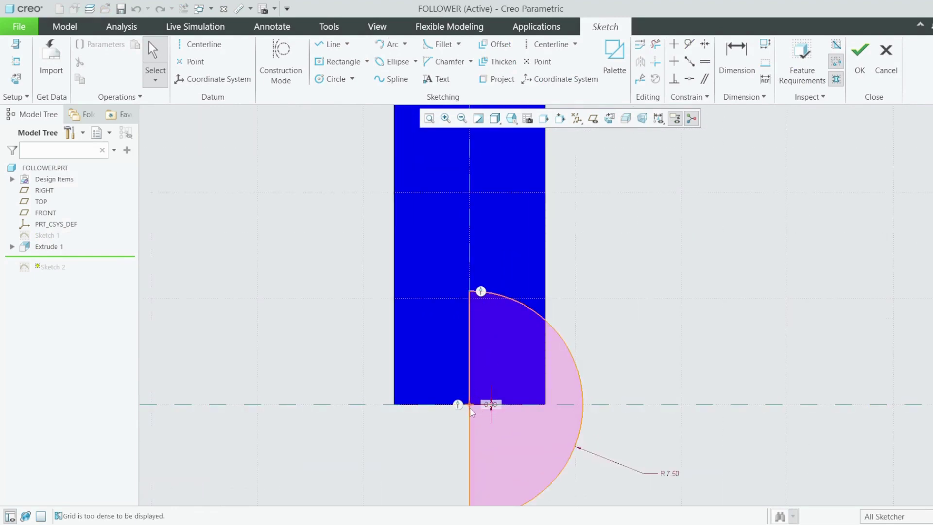
{"action": "scroll", "coordinate": [480, 403], "scroll_direction": "down", "scroll_amount": 3}
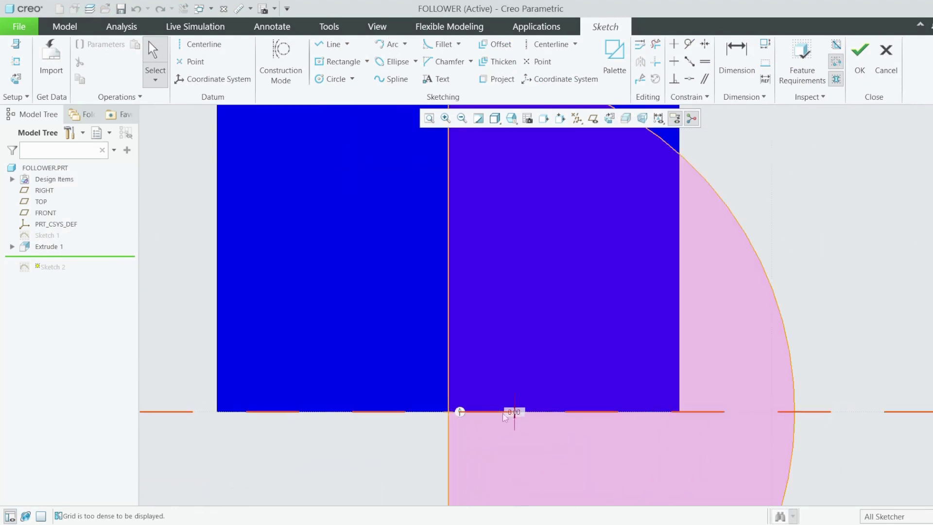
{"action": "scroll", "coordinate": [514, 415], "scroll_direction": "up", "scroll_amount": 5}
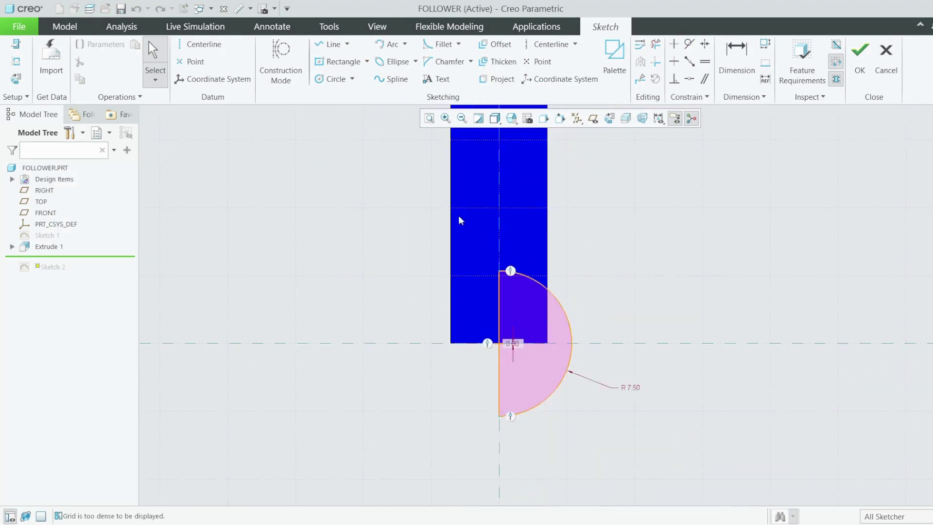
{"action": "left_click", "coordinate": [878, 68]}
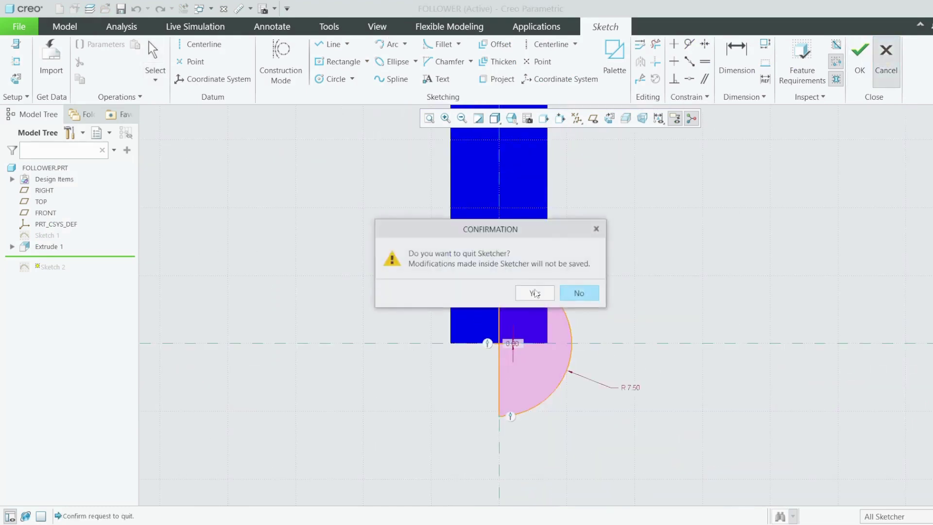
{"action": "left_click", "coordinate": [535, 293]}
- Roll the insertion point past Revolve 1 and PNT0, and open the definition of datum point PNT0
{"action": "left_click_drag", "start_coordinate": [99, 268], "coordinate": [99, 282]}
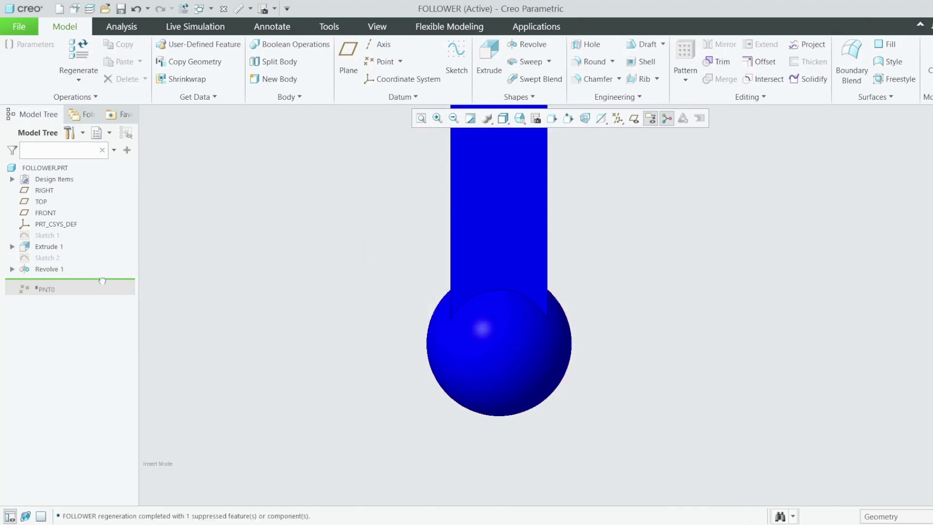
{"action": "left_click_drag", "start_coordinate": [102, 280], "coordinate": [96, 293]}
{"action": "right_click", "coordinate": [41, 281]}
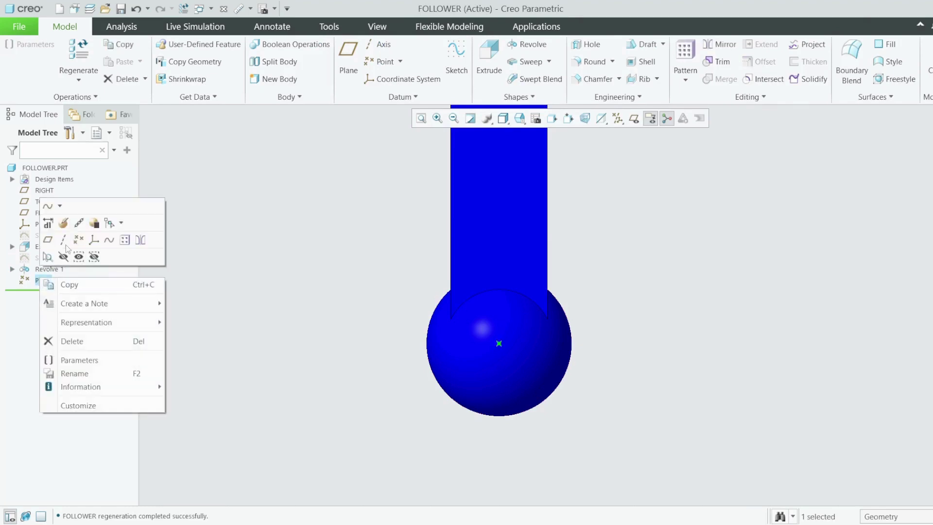
{"action": "left_click", "coordinate": [66, 227]}
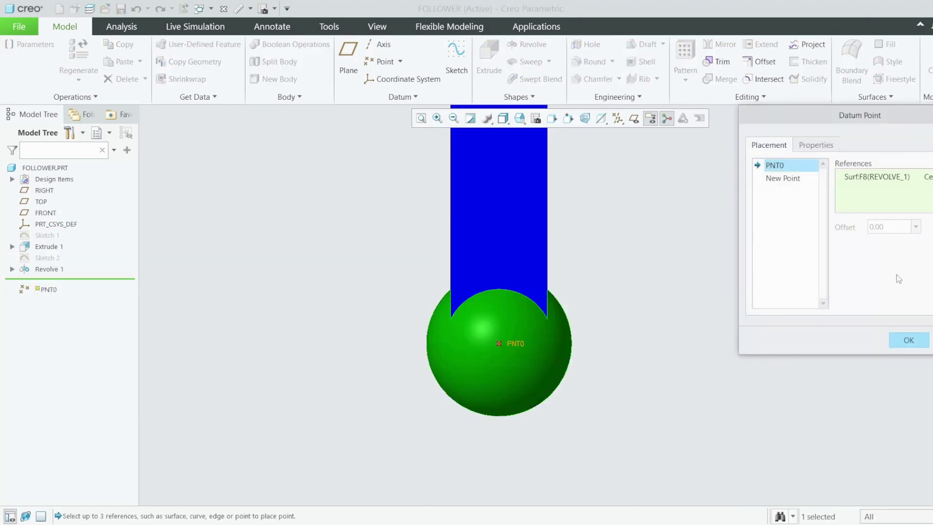
- Remove PNT0's existing reference, pick the follower's spherical surface again, and set the point's placement to Center
{"action": "right_click", "coordinate": [884, 177]}
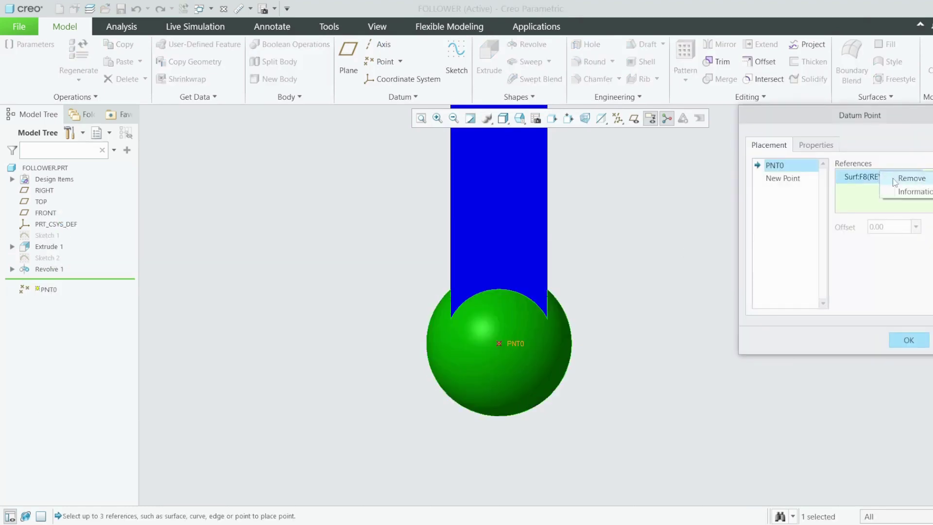
{"action": "left_click", "coordinate": [903, 178]}
{"action": "left_click", "coordinate": [516, 326]}
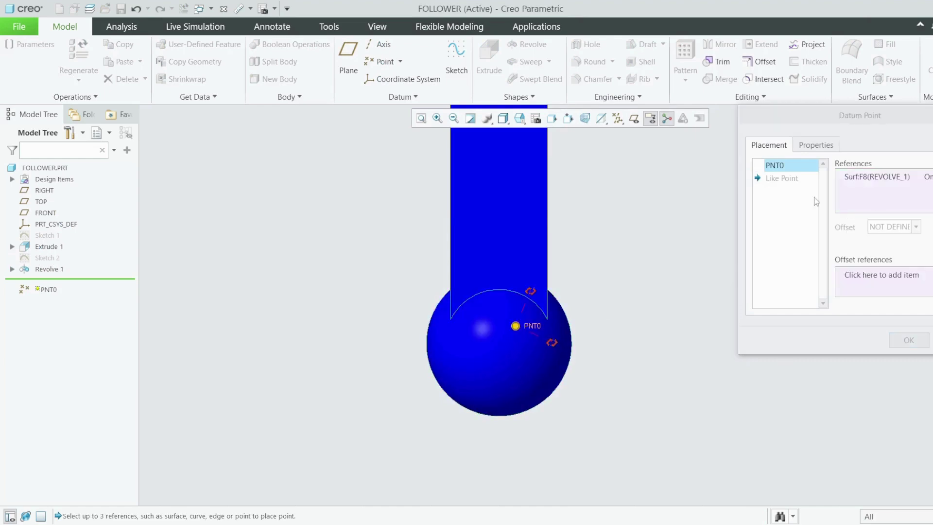
{"action": "left_click_drag", "start_coordinate": [514, 328], "coordinate": [481, 348]}
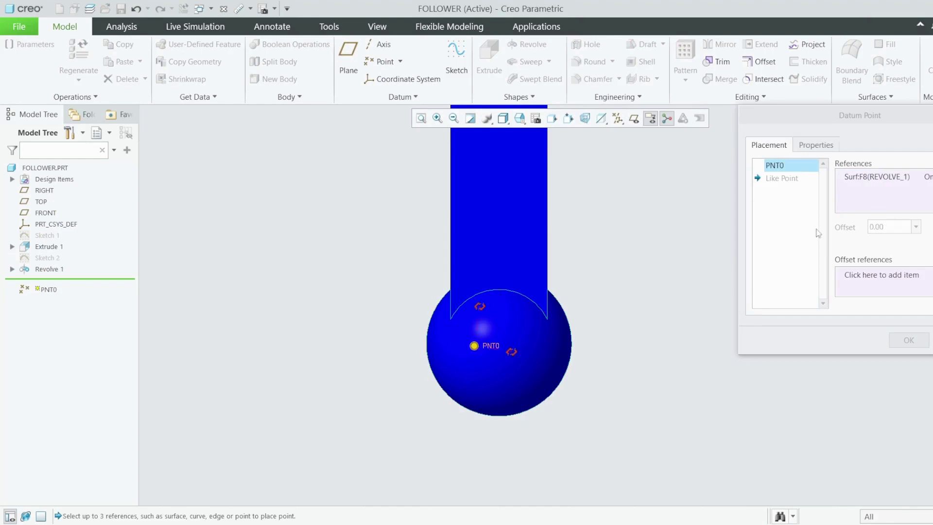
{"action": "left_click", "coordinate": [931, 179]}
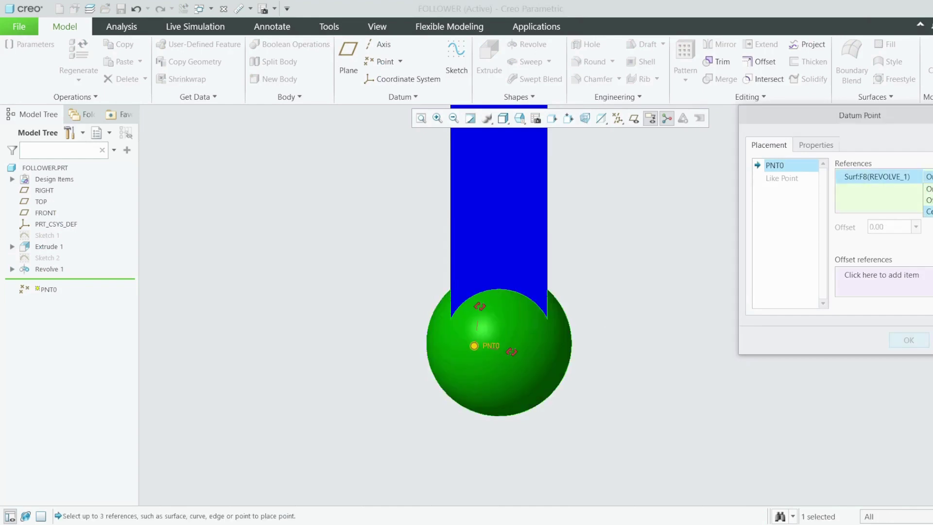
{"action": "left_click", "coordinate": [931, 211]}
- Try placing PNT0 with the Offset option at 38.40 from the spherical surface
{"action": "left_click", "coordinate": [931, 178]}
{"action": "left_click", "coordinate": [931, 201]}
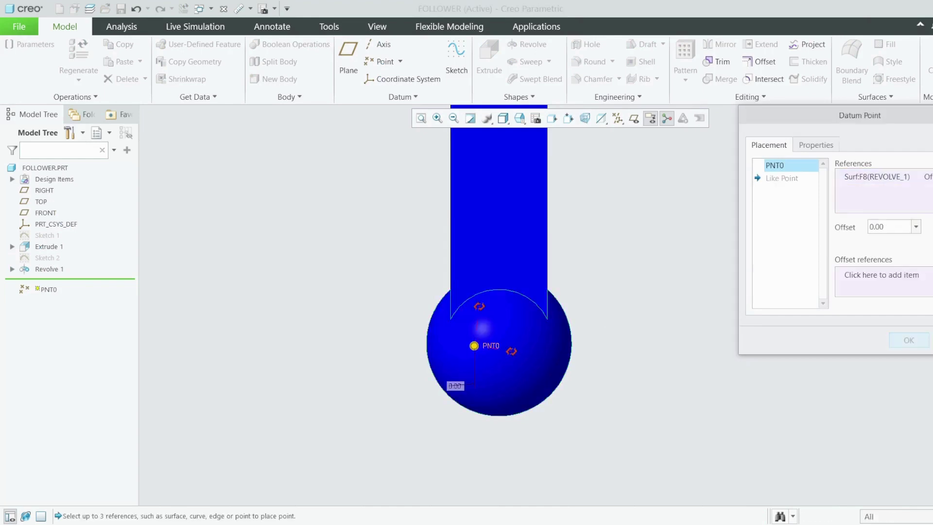
{"action": "left_click_drag", "start_coordinate": [482, 347], "coordinate": [349, 357]}
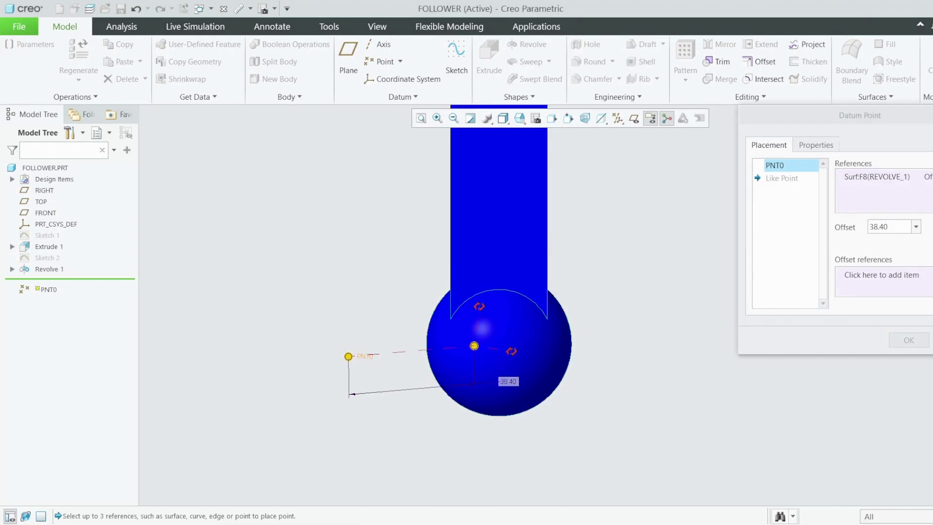
- Set PNT0's placement back to the center of the spherical surface and accept the datum point definition
{"action": "left_click", "coordinate": [931, 178]}
{"action": "left_click", "coordinate": [931, 211]}
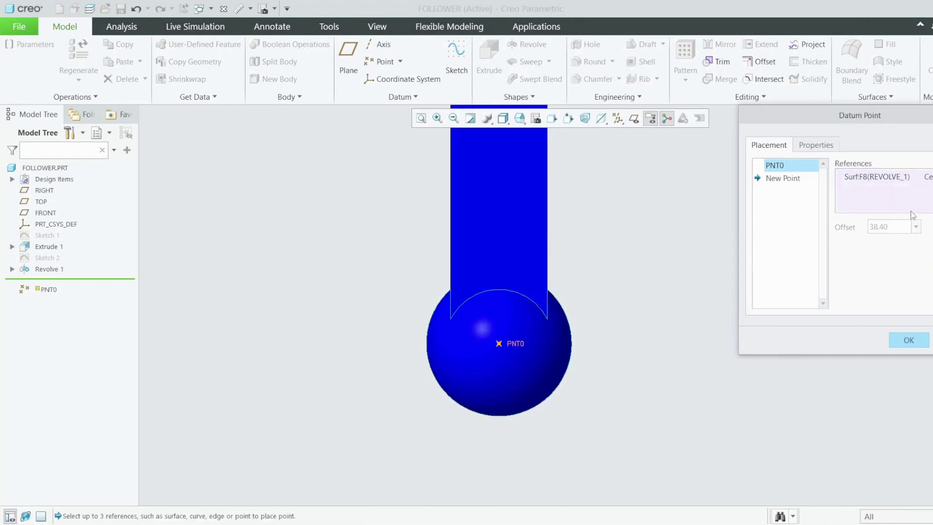
{"action": "left_click", "coordinate": [902, 340]}
- Rename the datum point PNT0 as CENTRAL_POINT
{"action": "left_click", "coordinate": [43, 280]}
{"action": "right_click", "coordinate": [43, 280]}
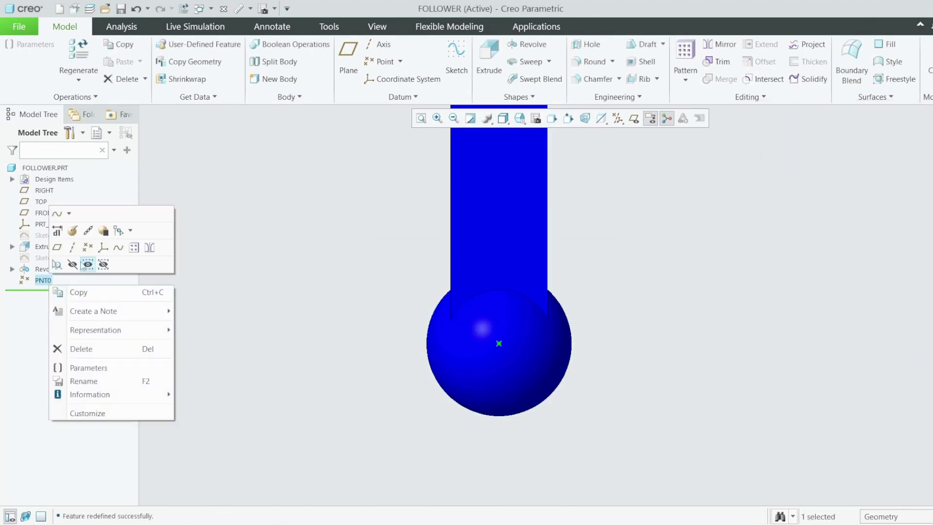
{"action": "left_click", "coordinate": [84, 381]}
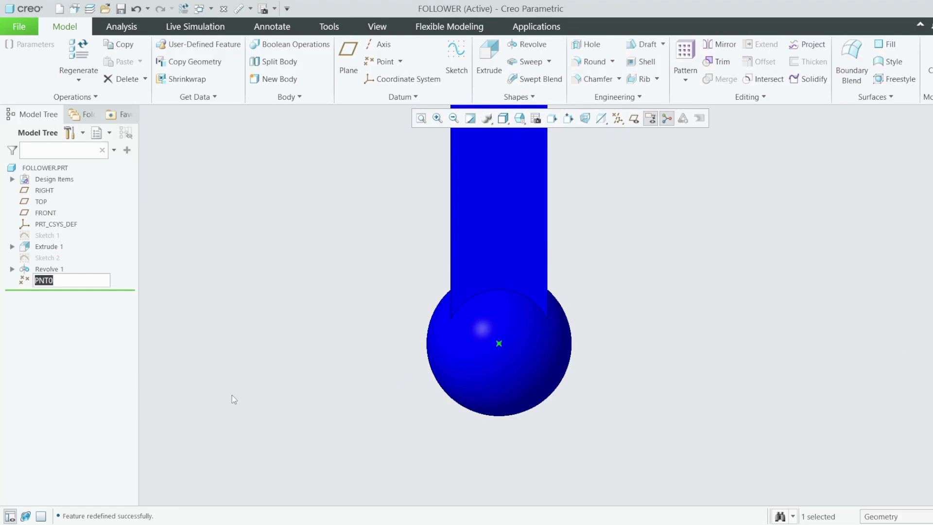
{"action": "type", "text": "Central_point"}
{"action": "key", "text": "Return"}
{"action": "left_click", "coordinate": [634, 232]}
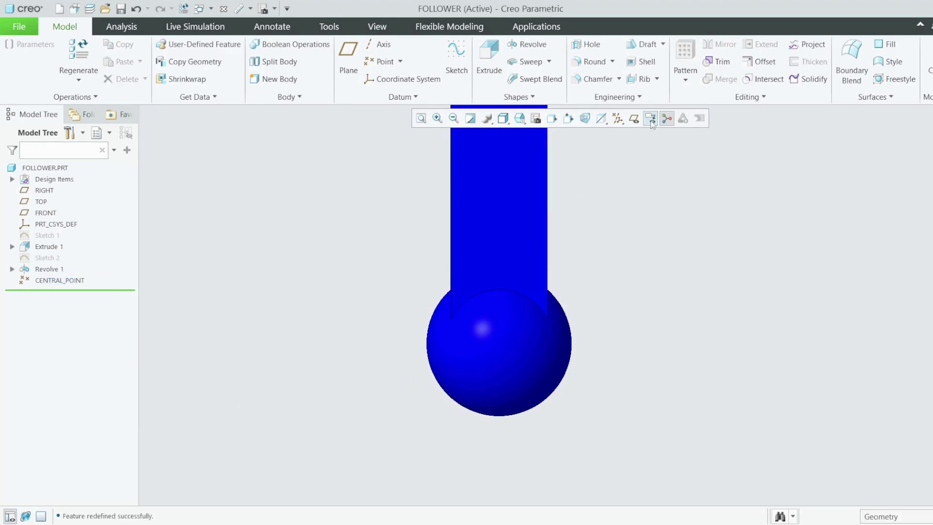
- Enable the display of datum points in the follower part
{"action": "left_click", "coordinate": [618, 118]}
{"action": "left_click", "coordinate": [618, 160]}
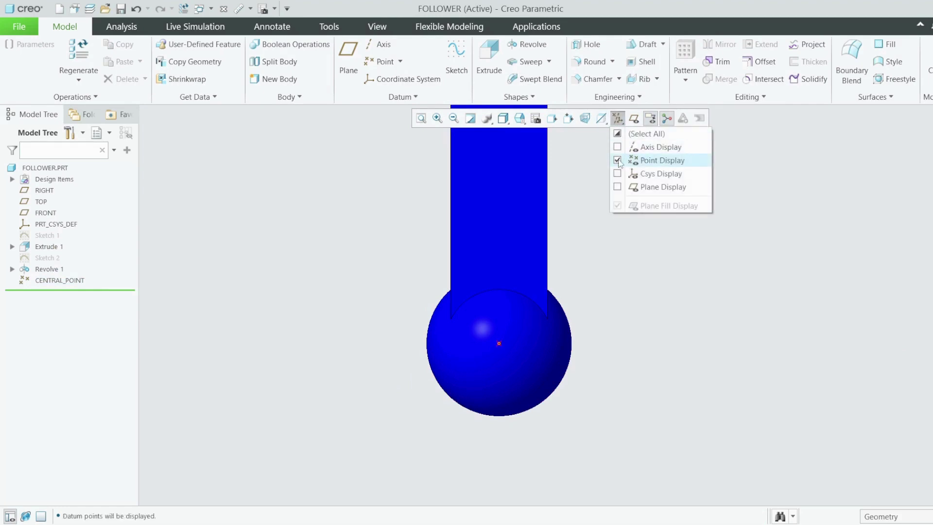
{"action": "left_click", "coordinate": [720, 198]}
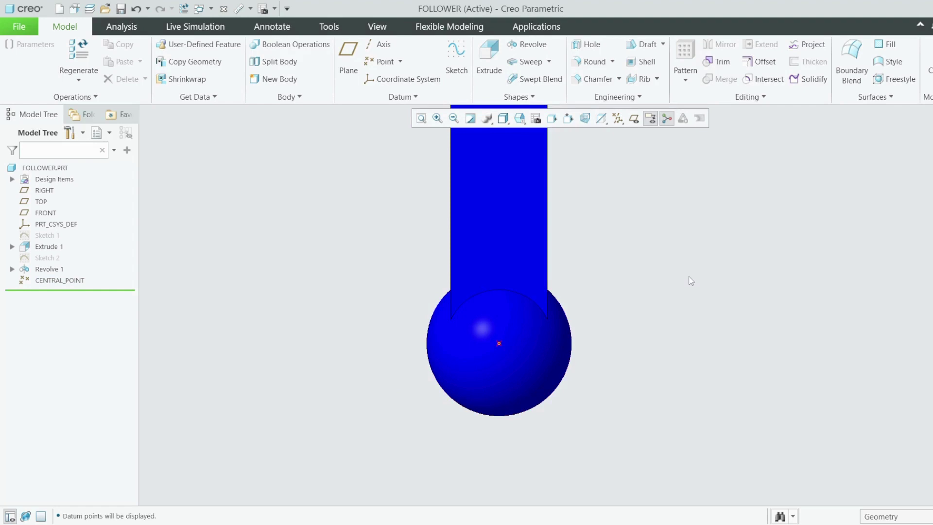
- Switch to CAM_FOLLOWER.ASM and bring support.prt in as the first component, checking its preview beforehand
{"action": "left_click", "coordinate": [207, 10]}
{"action": "left_click", "coordinate": [243, 24]}
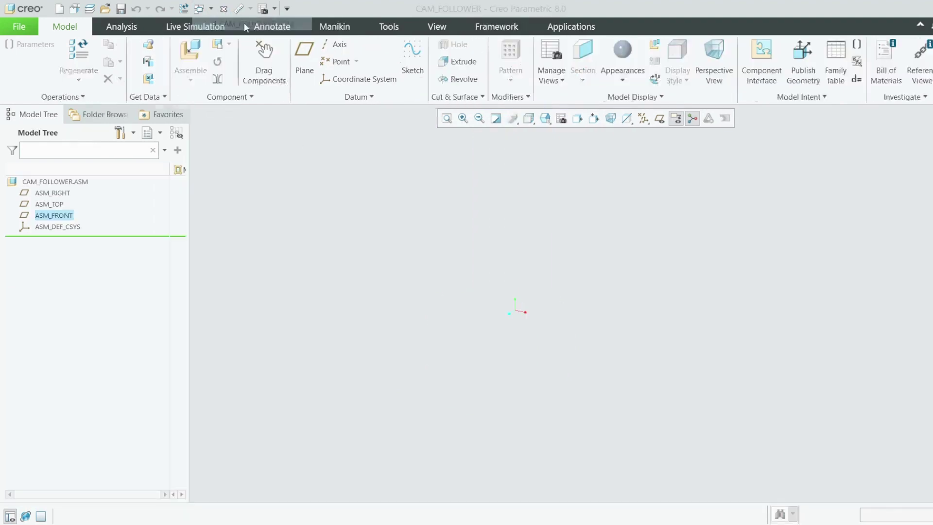
{"action": "left_click", "coordinate": [191, 53]}
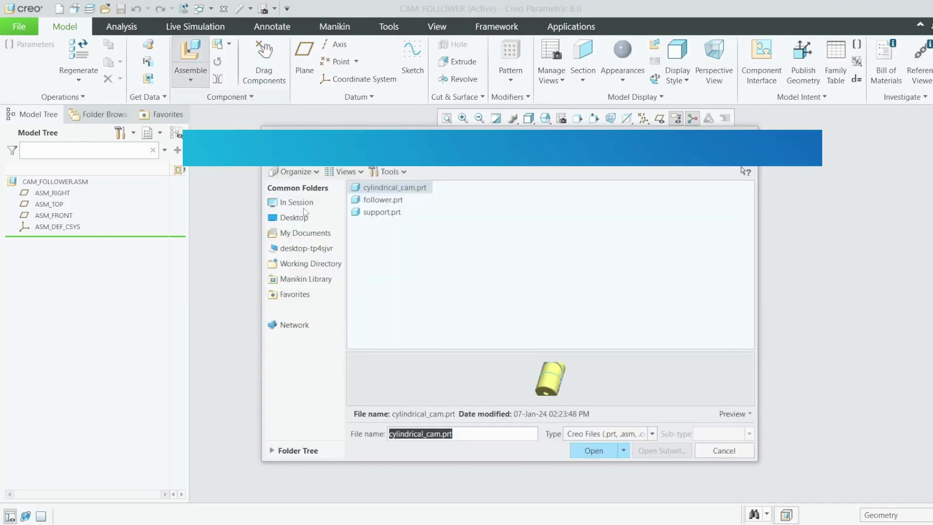
{"action": "left_click", "coordinate": [383, 201]}
{"action": "left_click", "coordinate": [381, 215]}
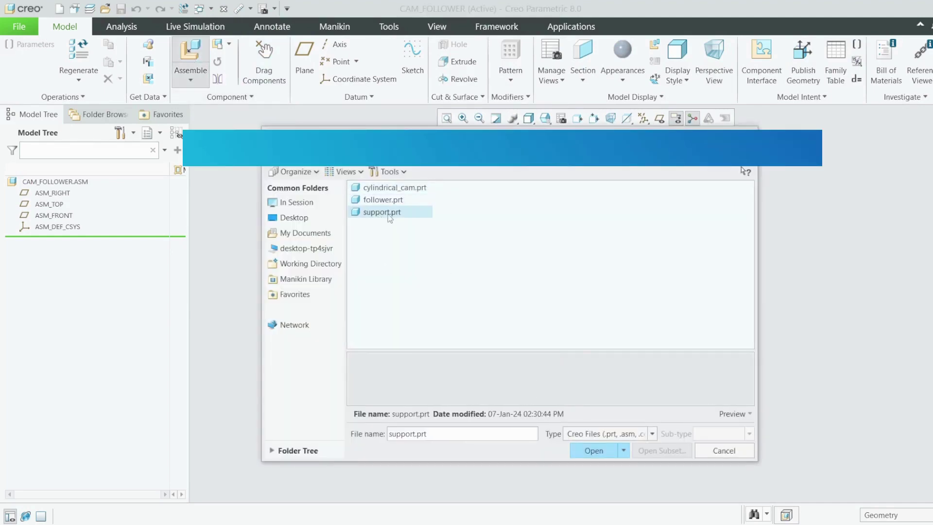
{"action": "left_click", "coordinate": [733, 415]}
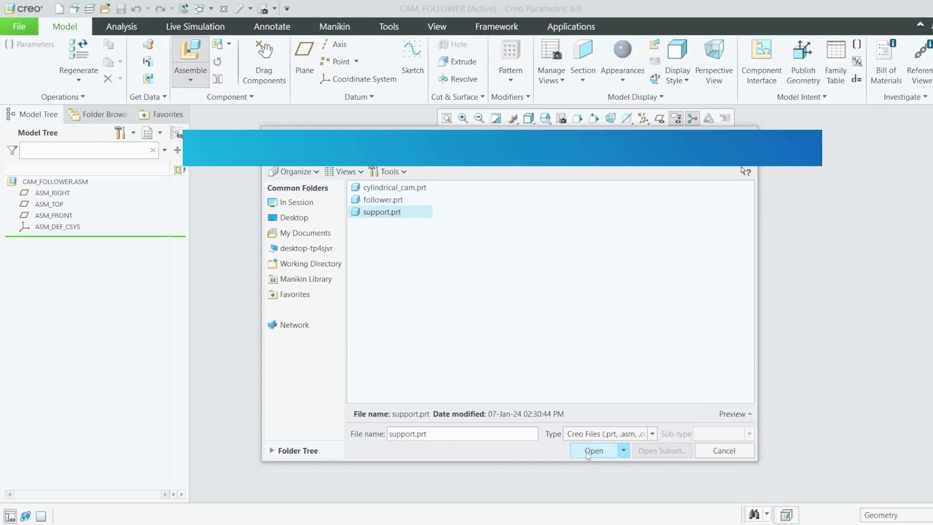
{"action": "left_click", "coordinate": [740, 416]}
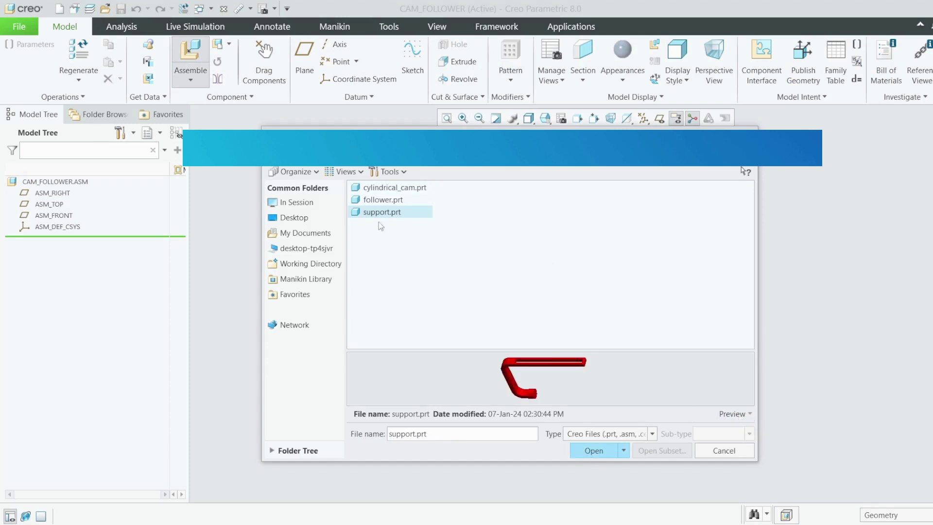
{"action": "left_click", "coordinate": [594, 451]}
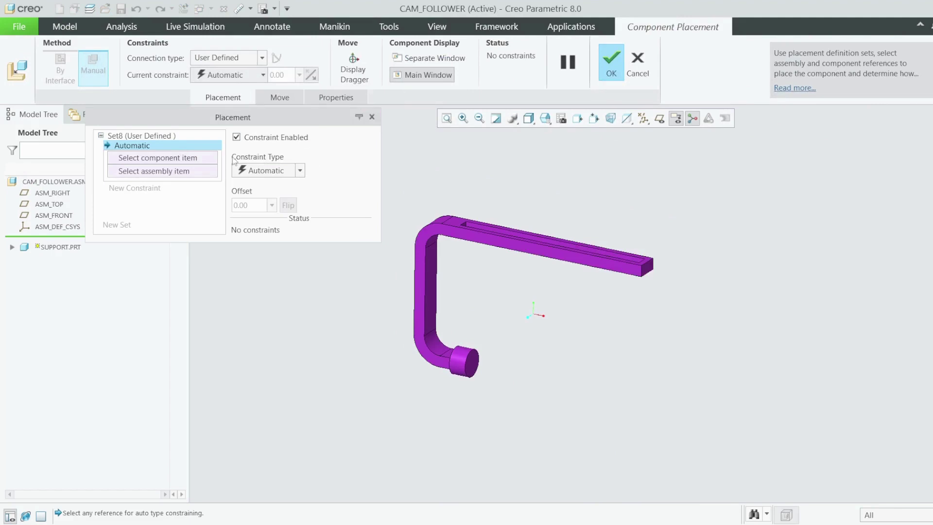
- Fix the support at the assembly origin with a Default constraint and accept its placement
{"action": "left_click", "coordinate": [299, 170]}
{"action": "left_click", "coordinate": [266, 295]}
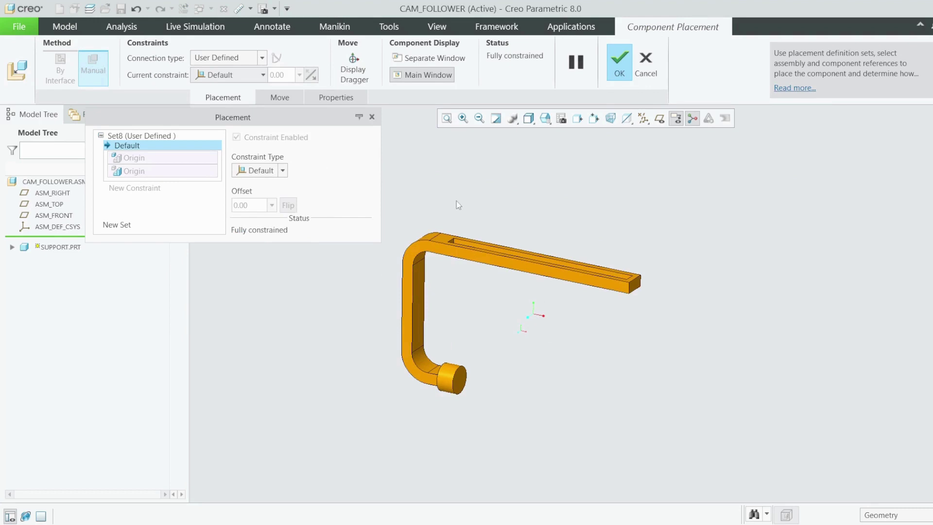
{"action": "left_click", "coordinate": [613, 69]}
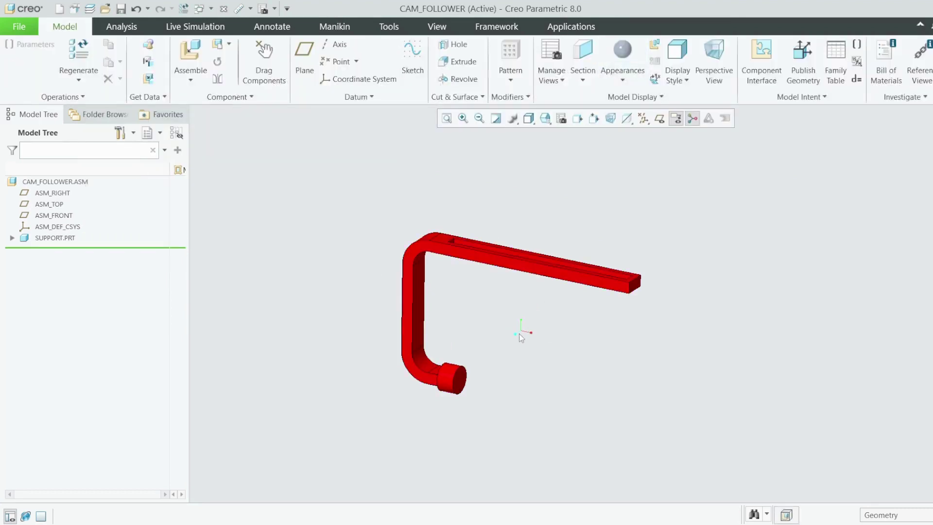
- Bring cylindrical_cam.prt into the assembly as a new component
{"action": "left_click", "coordinate": [191, 54]}
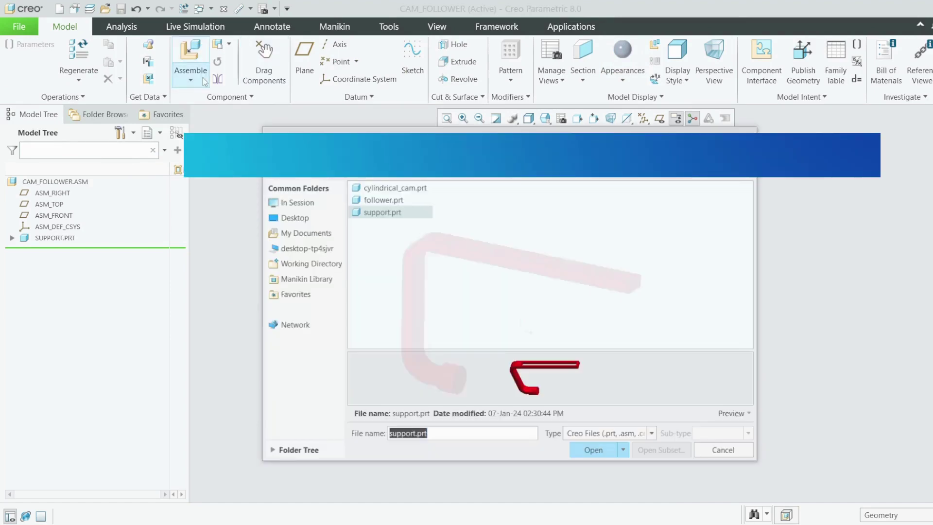
{"action": "left_click", "coordinate": [384, 192]}
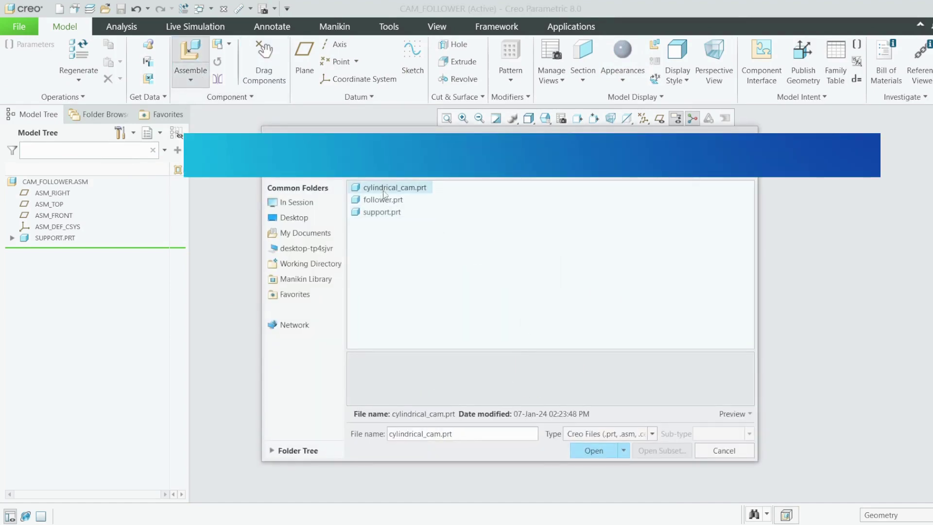
{"action": "left_click", "coordinate": [594, 450]}
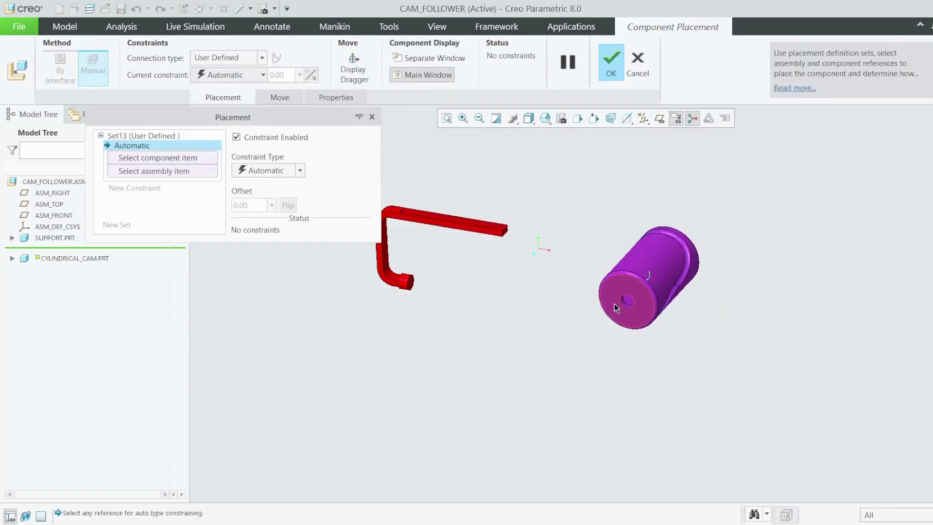
- Examine the cylindrical cam's central hole and the cylindrical end of the support where the two parts are meant to connect
{"action": "scroll", "coordinate": [606, 293], "scroll_direction": "down", "scroll_amount": 3}
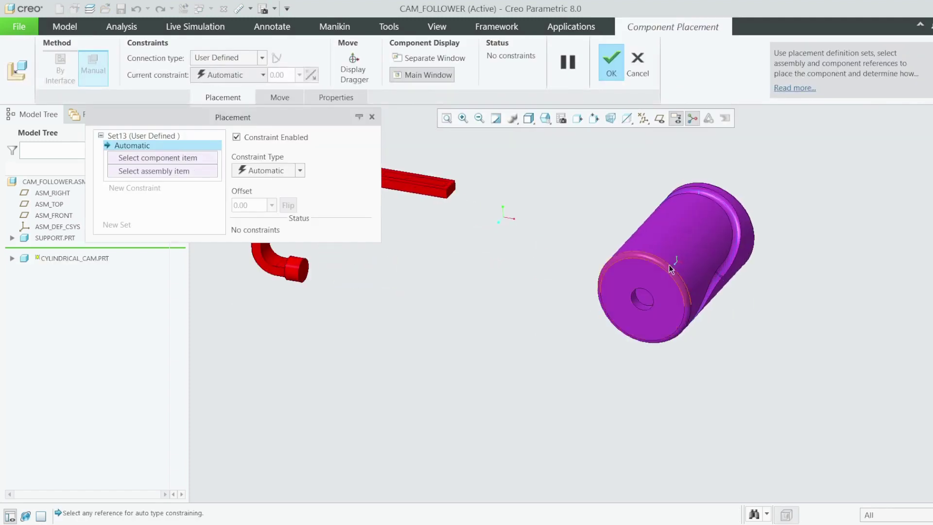
{"action": "scroll", "coordinate": [679, 328], "scroll_direction": "up", "scroll_amount": 1}
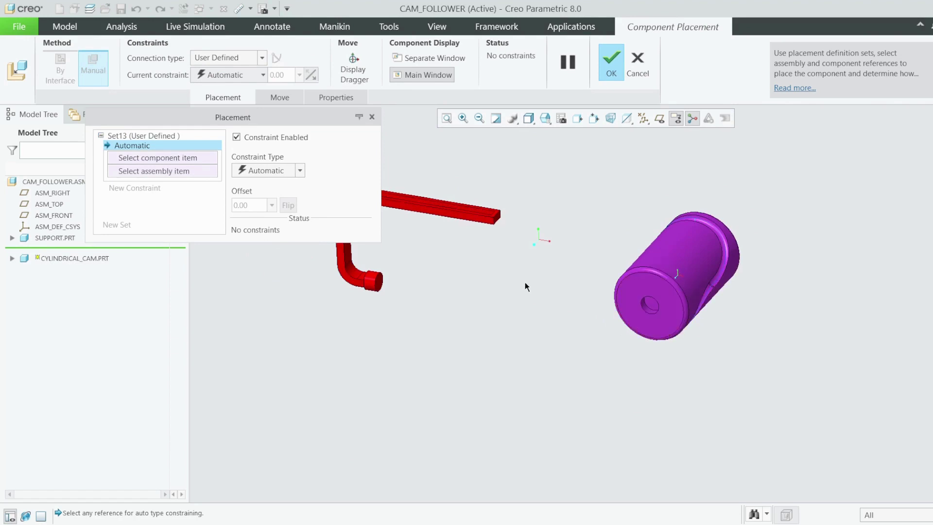
{"action": "scroll", "coordinate": [382, 272], "scroll_direction": "down", "scroll_amount": 3}
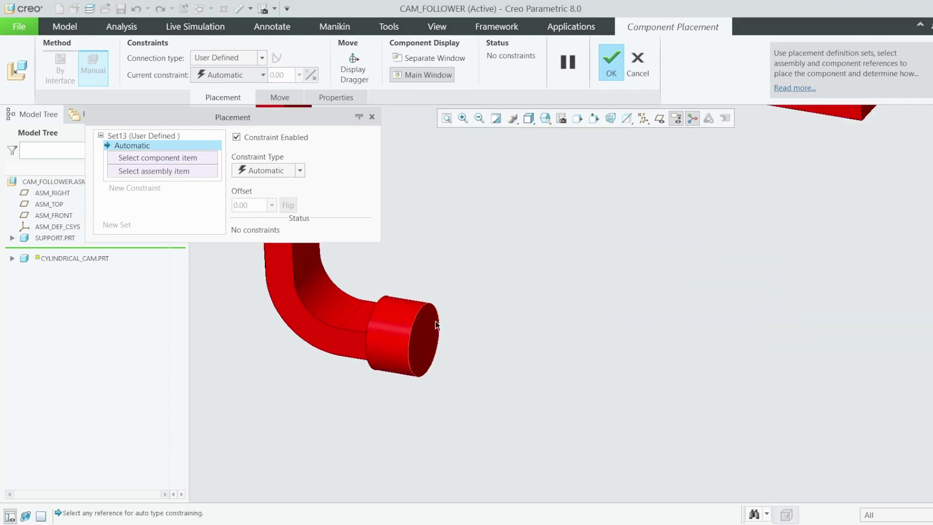
{"action": "scroll", "coordinate": [436, 252], "scroll_direction": "up", "scroll_amount": 1}
{"action": "scroll", "coordinate": [623, 252], "scroll_direction": "up", "scroll_amount": 2}
{"action": "scroll", "coordinate": [670, 200], "scroll_direction": "up", "scroll_amount": 1}
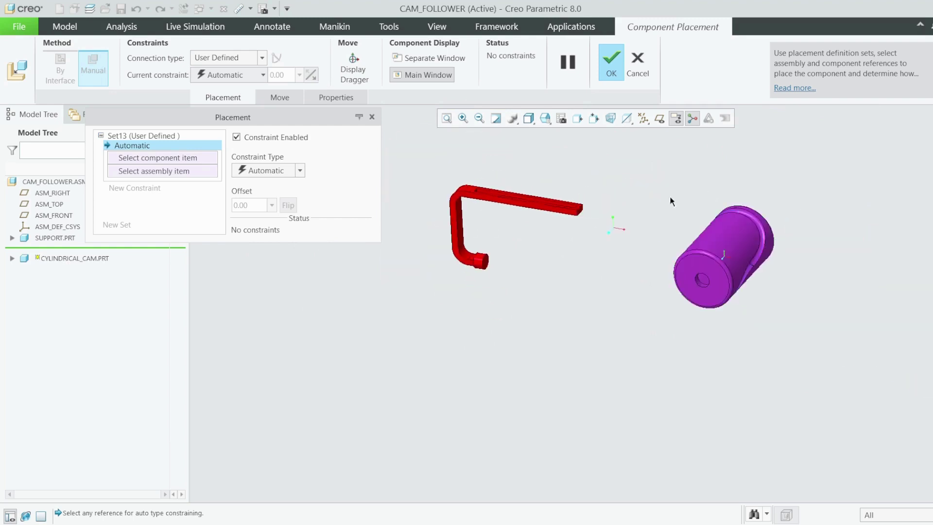
{"action": "scroll", "coordinate": [673, 201], "scroll_direction": "down", "scroll_amount": 3}
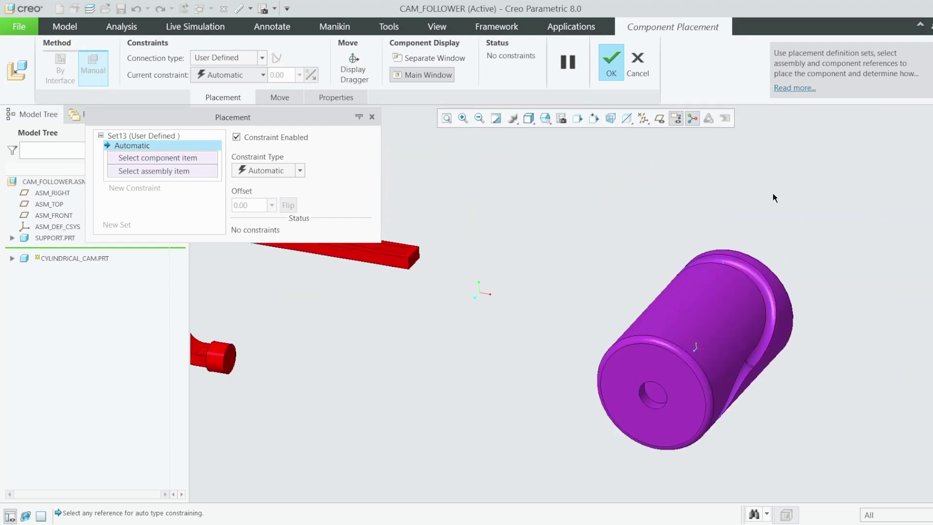
{"action": "scroll", "coordinate": [745, 203], "scroll_direction": "down", "scroll_amount": 2}
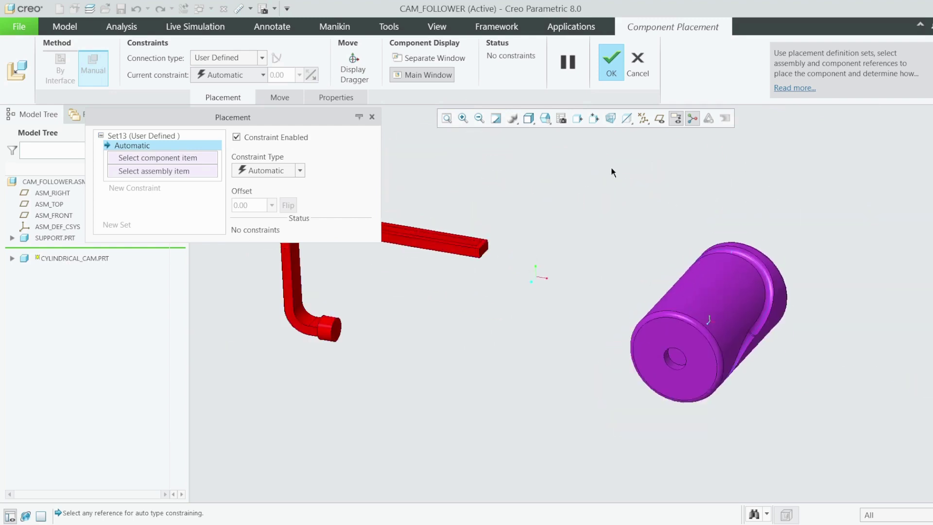
- Set the cylindrical cam's connection type to Pin
{"action": "left_click", "coordinate": [262, 58]}
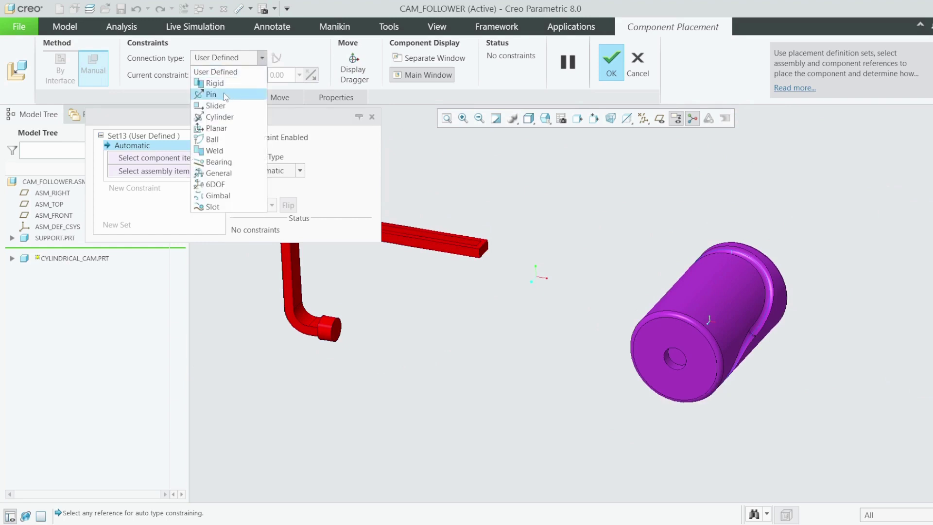
{"action": "left_click", "coordinate": [224, 95]}
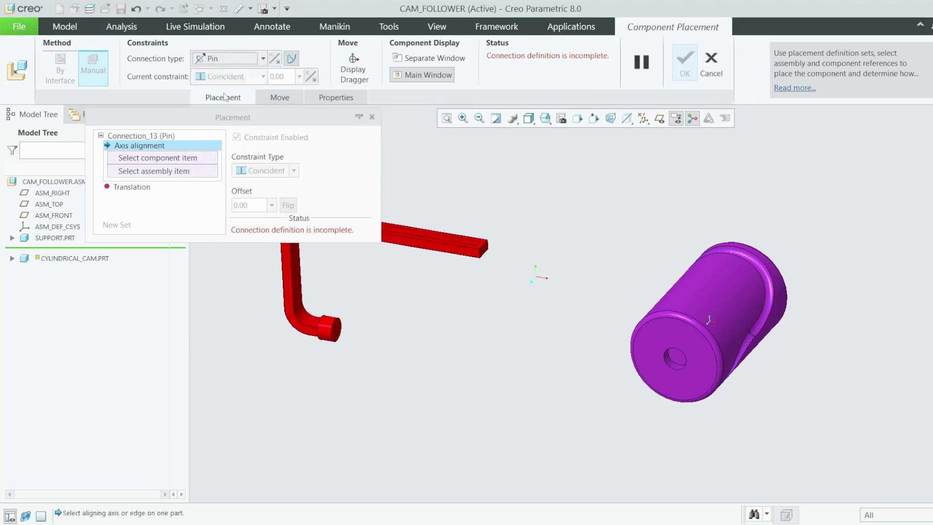
{"action": "left_click", "coordinate": [263, 59]}
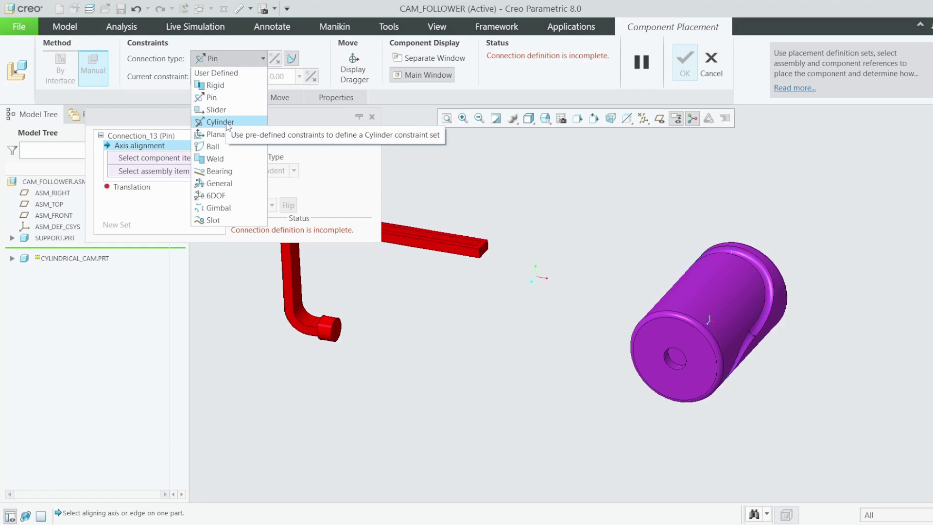
{"action": "left_click", "coordinate": [210, 97]}
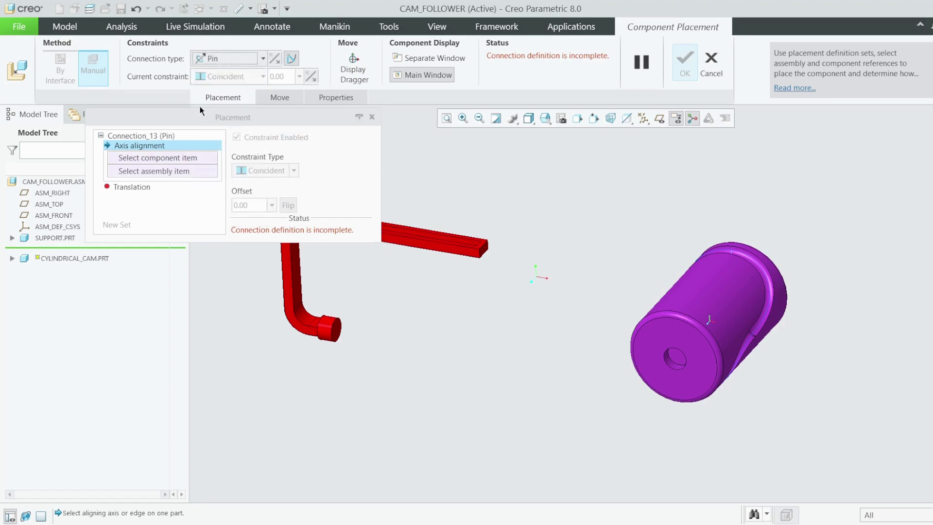
- Define the Pin connection's axis alignment between the cylindrical cam's hole surface and the cylindrical end of the support
{"action": "left_click", "coordinate": [195, 159]}
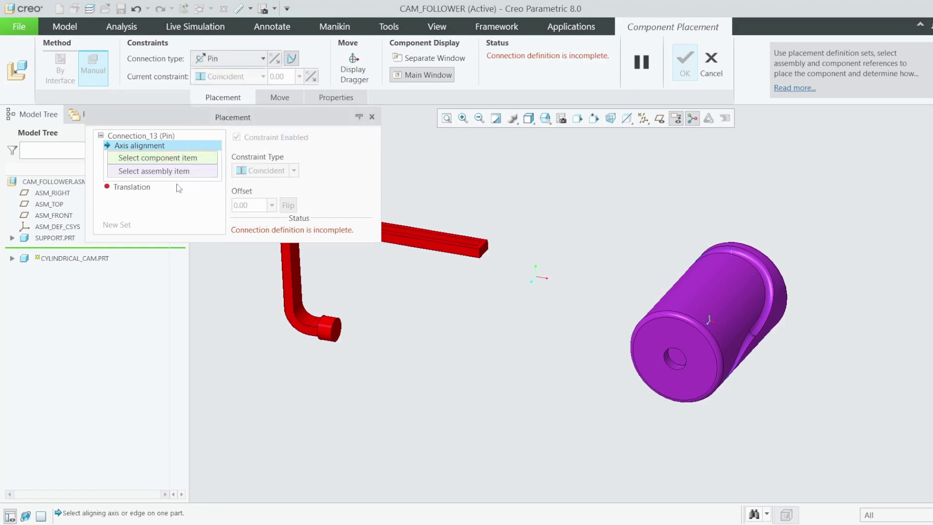
{"action": "scroll", "coordinate": [667, 367], "scroll_direction": "down", "scroll_amount": 5}
{"action": "left_click", "coordinate": [677, 374]}
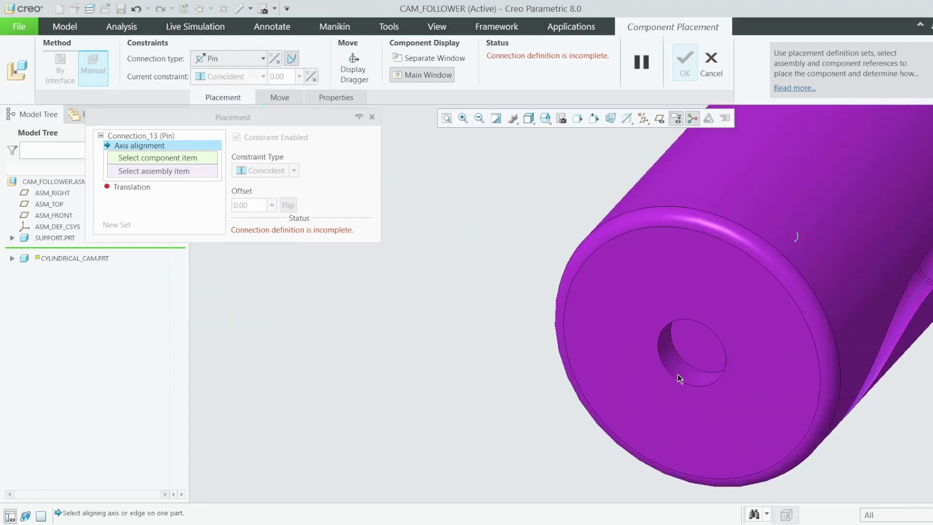
{"action": "scroll", "coordinate": [557, 374], "scroll_direction": "up", "scroll_amount": 2}
{"action": "scroll", "coordinate": [573, 359], "scroll_direction": "up", "scroll_amount": 3}
{"action": "left_click", "coordinate": [231, 298]}
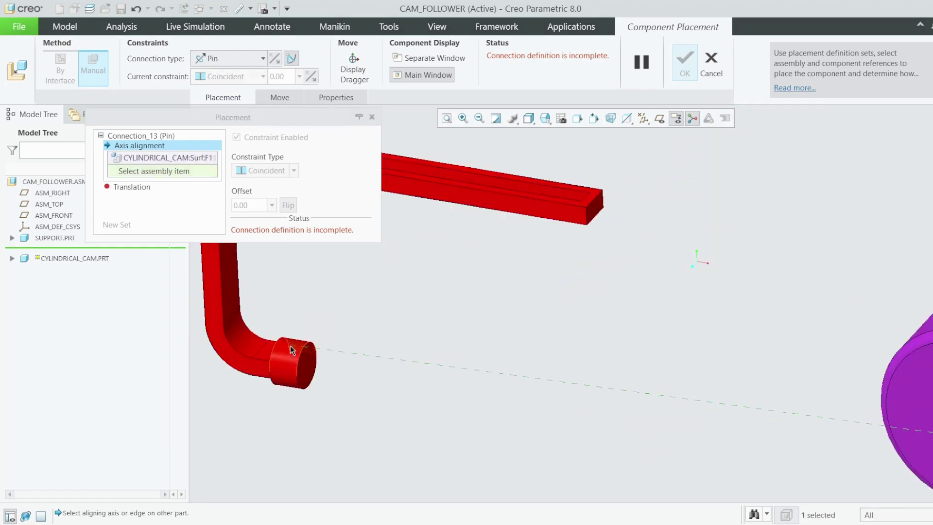
- Set a Coincident translation between the cam hole's inner flat face and the support's end face, flip its direction, and accept the placement
{"action": "middle_click_drag", "start_coordinate": [383, 361], "coordinate": [325, 243]}
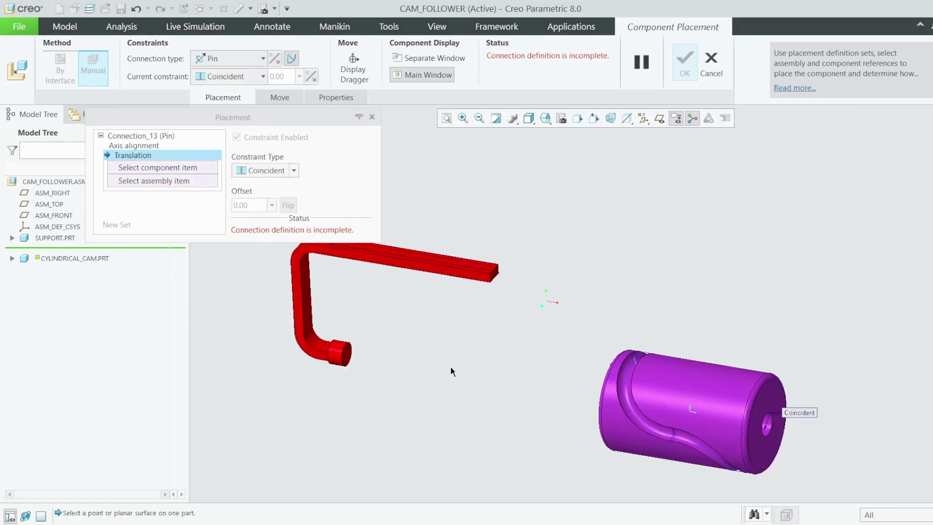
{"action": "mouse_move", "coordinate": [450, 371]}
{"action": "middle_mouse_down"}
{"action": "mouse_move", "coordinate": [536, 377]}
{"action": "mouse_move", "coordinate": [449, 367]}
{"action": "middle_mouse_up"}
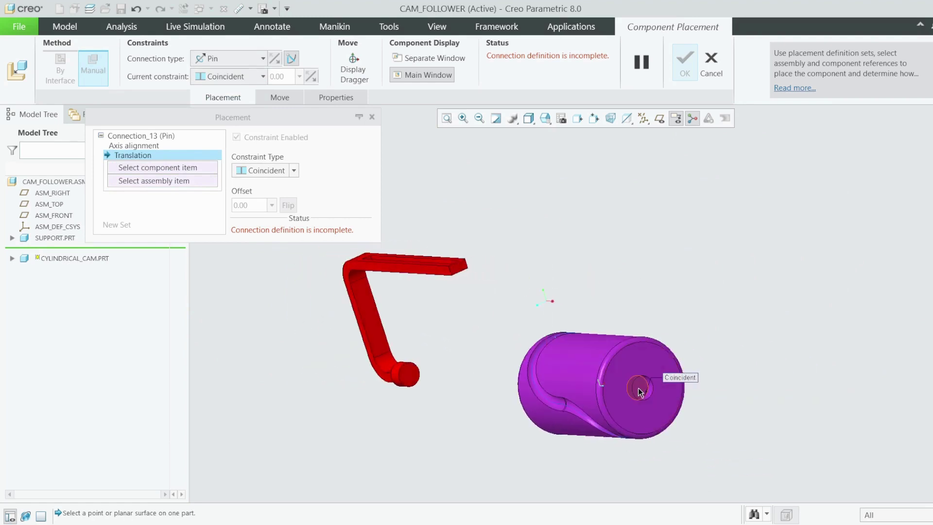
{"action": "scroll", "coordinate": [641, 393], "scroll_direction": "up", "scroll_amount": 2}
{"action": "left_click", "coordinate": [634, 381]}
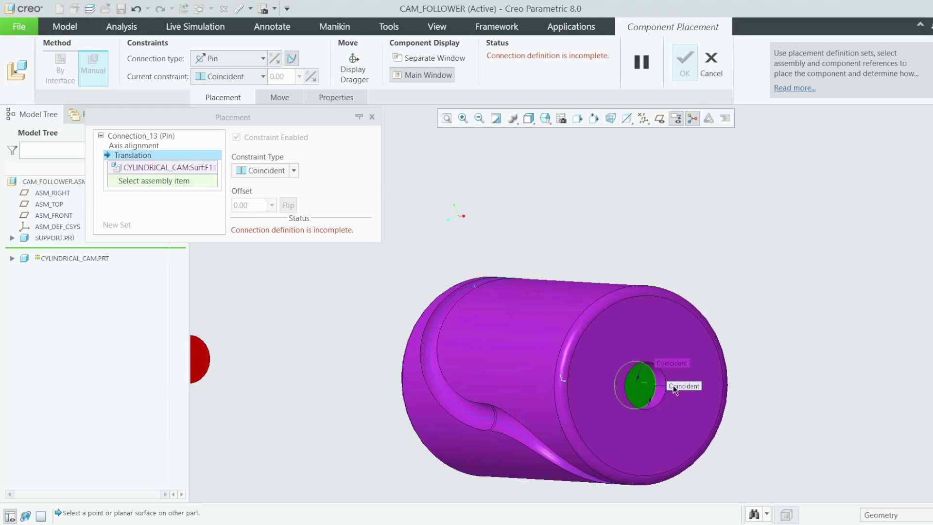
{"action": "scroll", "coordinate": [634, 381], "scroll_direction": "down", "scroll_amount": 2}
{"action": "scroll", "coordinate": [424, 369], "scroll_direction": "up", "scroll_amount": 3}
{"action": "left_click", "coordinate": [424, 369]}
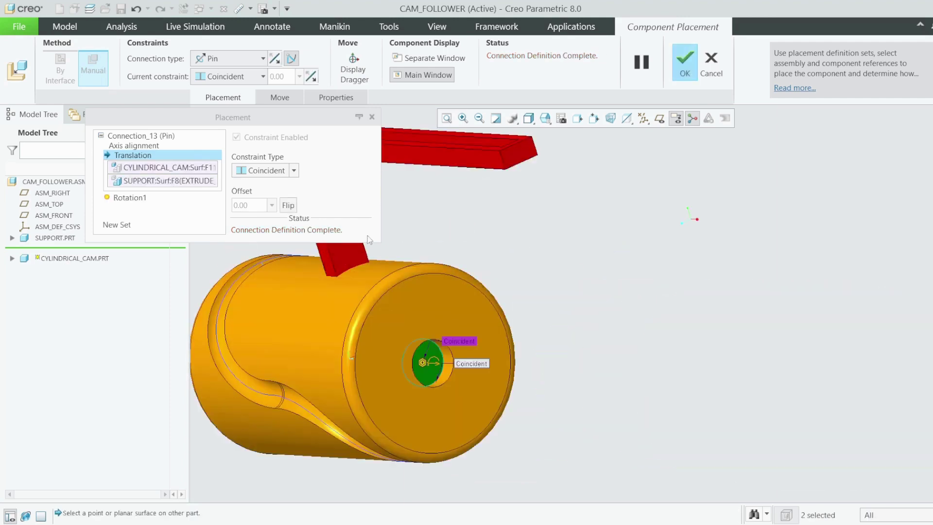
{"action": "left_click", "coordinate": [290, 206]}
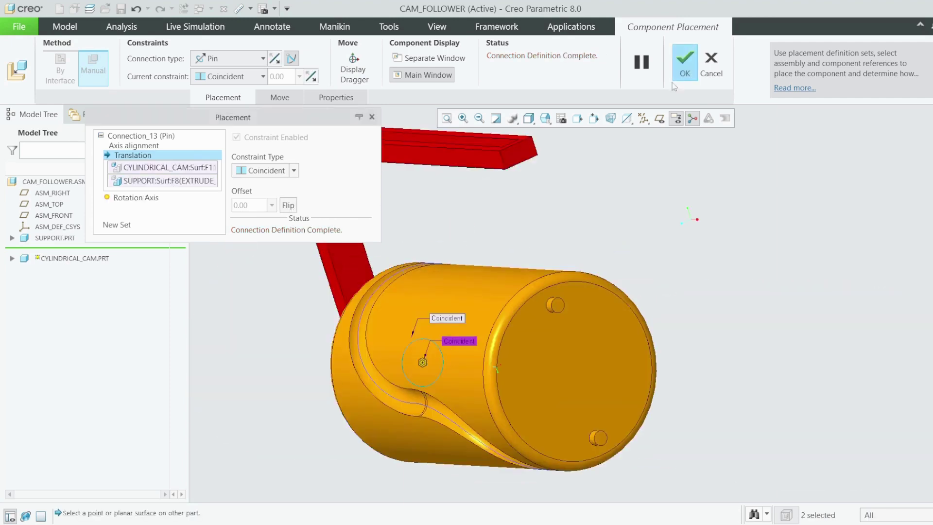
{"action": "left_click", "coordinate": [685, 63]}
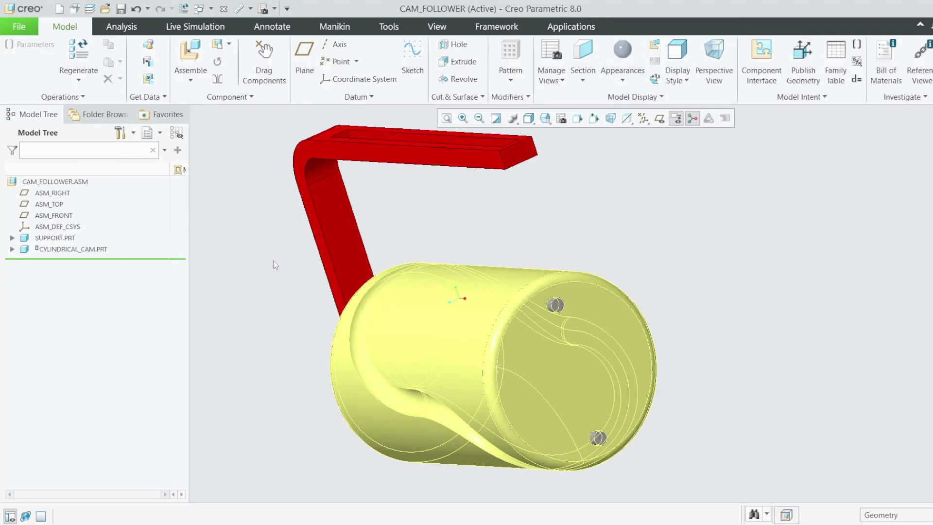
- Test the cylindrical cam's rotation about its pin axis with Drag Components
{"action": "middle_click_drag", "start_coordinate": [276, 265], "coordinate": [319, 265]}
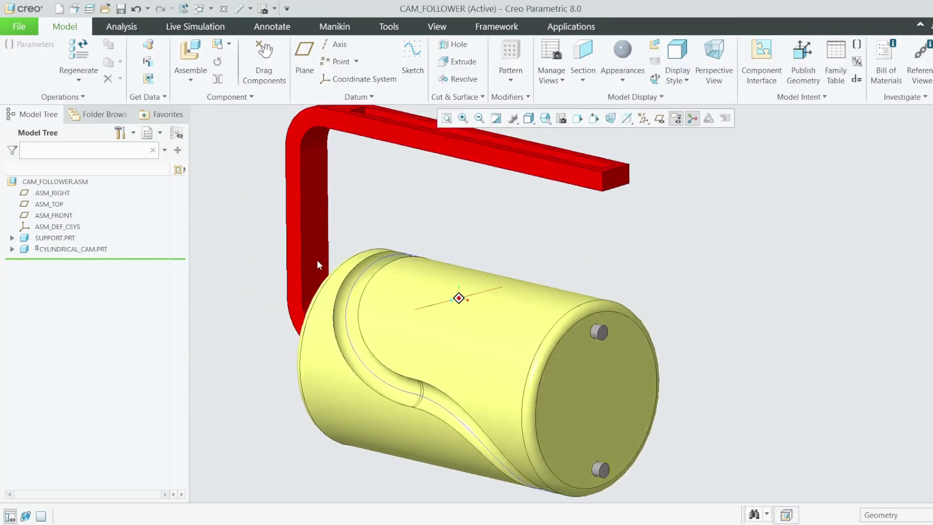
{"action": "scroll", "coordinate": [300, 239], "scroll_direction": "up", "scroll_amount": 3}
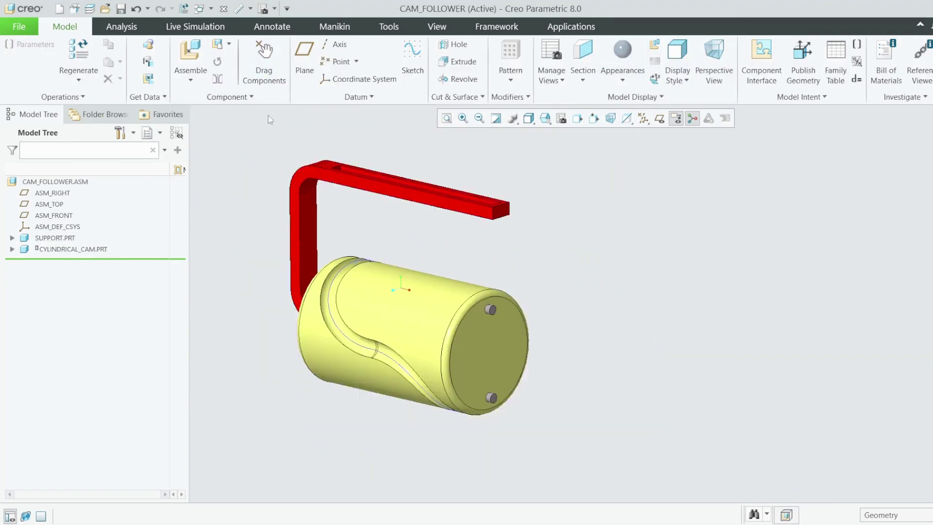
{"action": "left_click", "coordinate": [264, 61]}
{"action": "left_click_drag", "start_coordinate": [316, 100], "coordinate": [90, 200]}
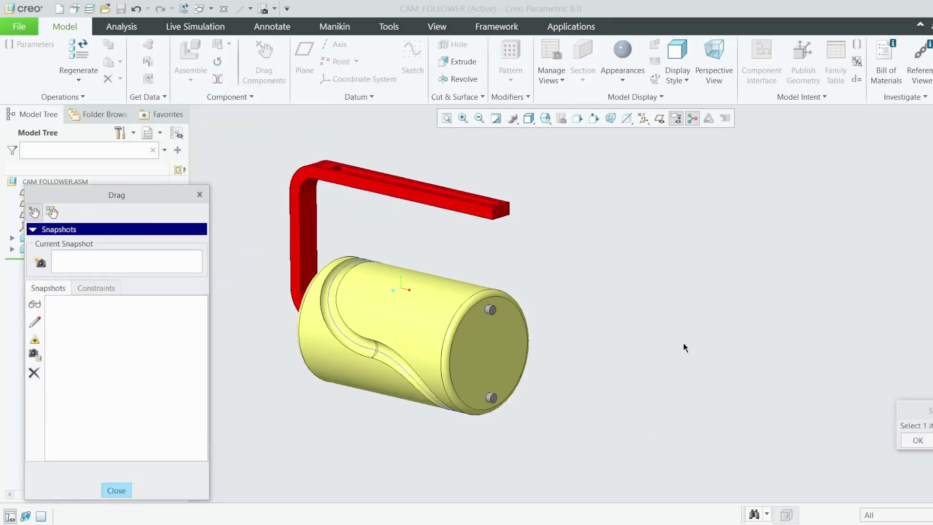
{"action": "left_click", "coordinate": [417, 316]}
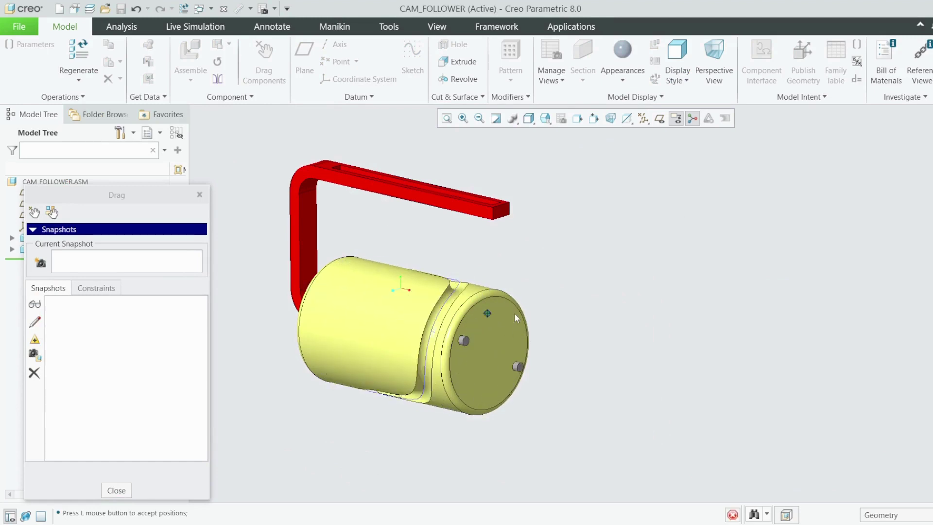
{"action": "middle_click_drag", "start_coordinate": [529, 267], "coordinate": [548, 260]}
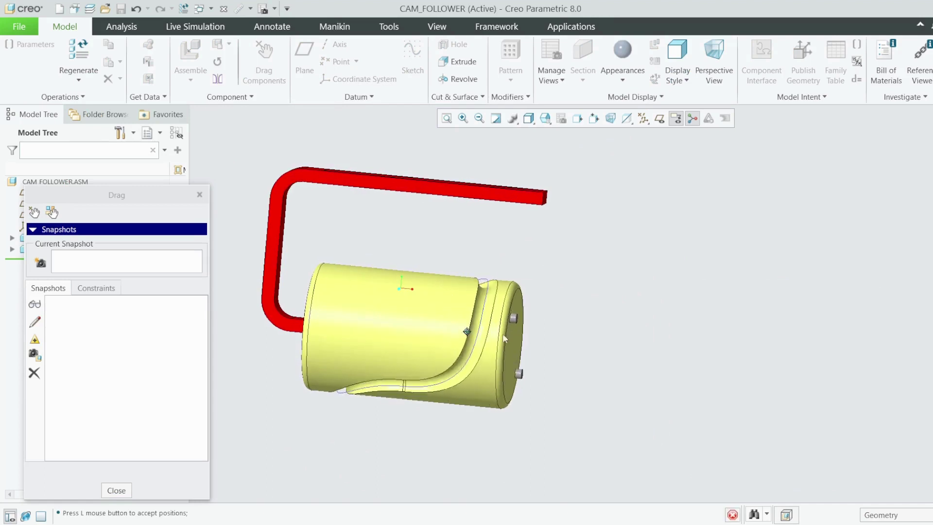
{"action": "middle_click_drag", "start_coordinate": [498, 335], "coordinate": [537, 349]}
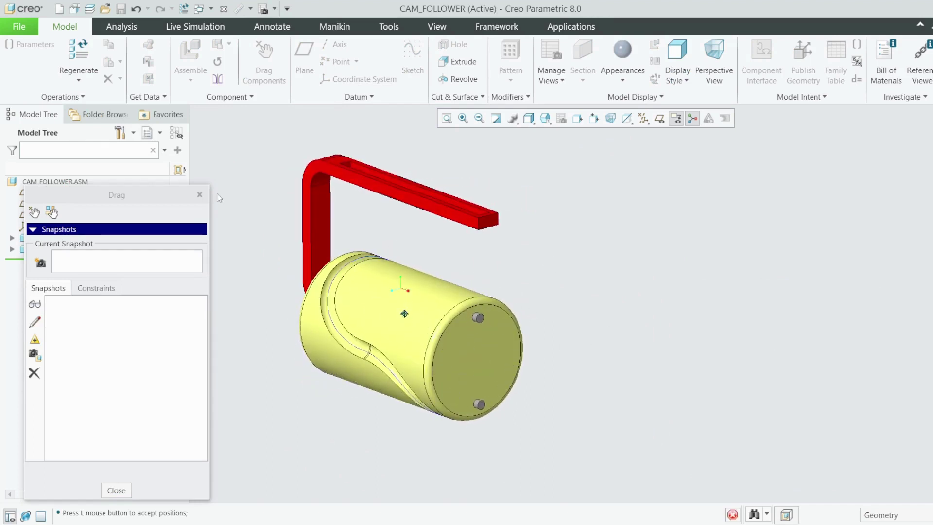
{"action": "left_click", "coordinate": [200, 194]}
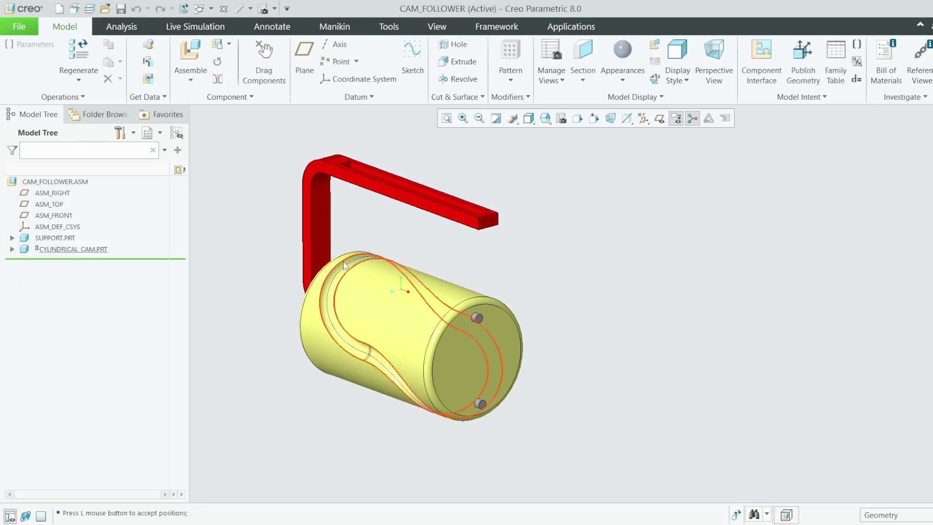
- Assemble follower.prt into the assembly with a Slot connection
{"action": "middle_click_drag", "start_coordinate": [321, 250], "coordinate": [396, 255]}
{"action": "left_click", "coordinate": [191, 53]}
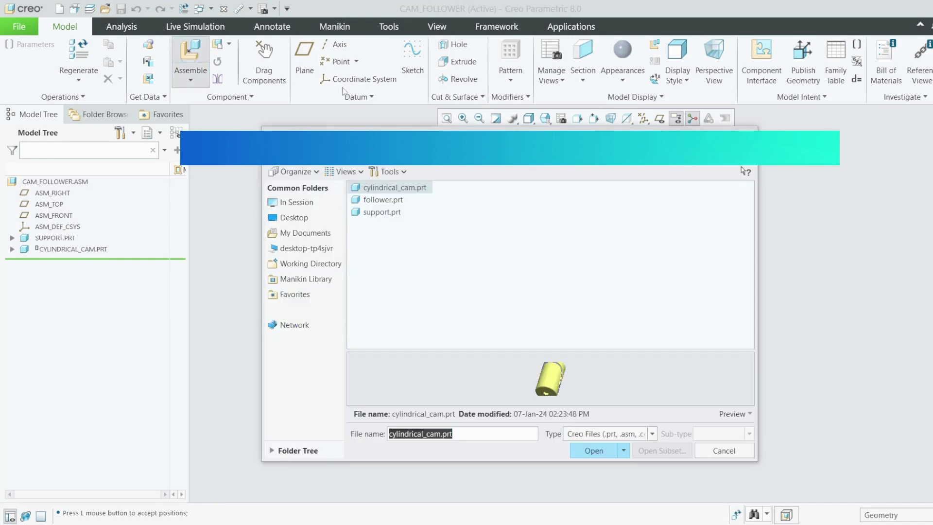
{"action": "left_click", "coordinate": [382, 202]}
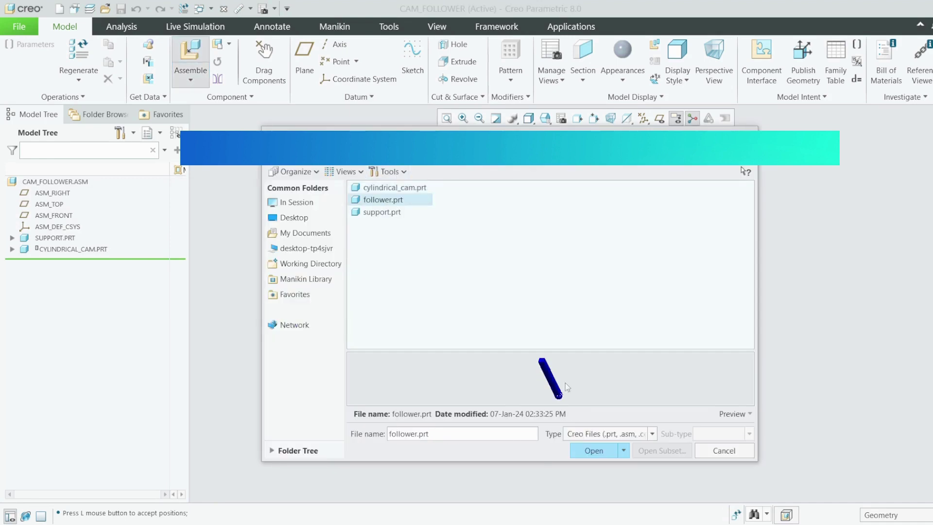
{"action": "left_click", "coordinate": [593, 451]}
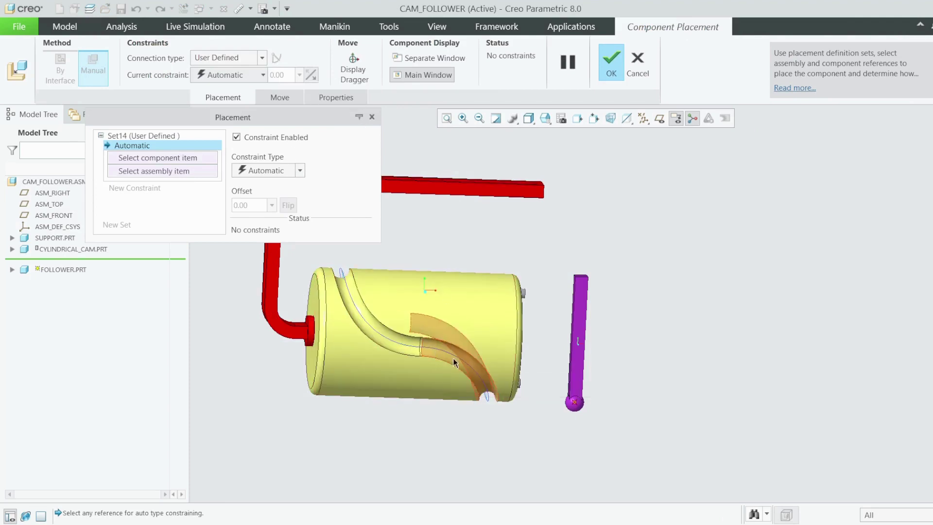
{"action": "left_click", "coordinate": [262, 58]}
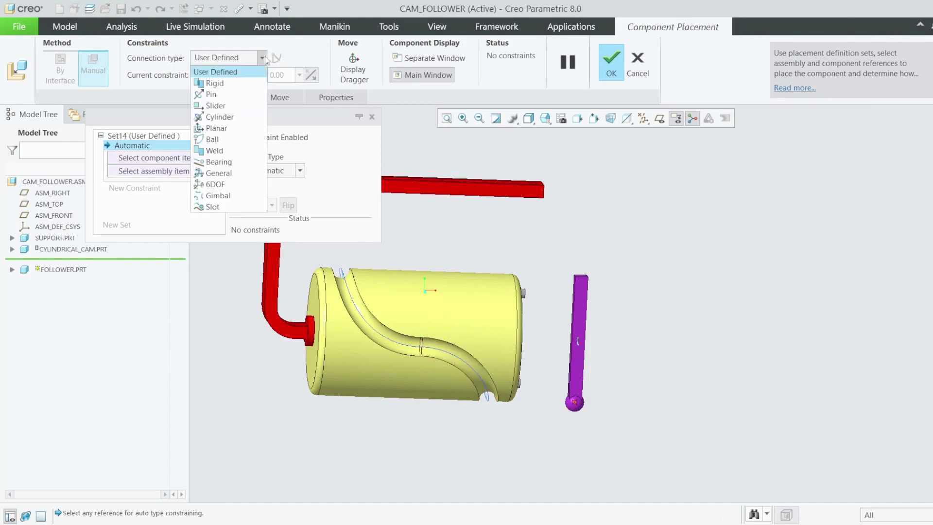
{"action": "left_click", "coordinate": [219, 207]}
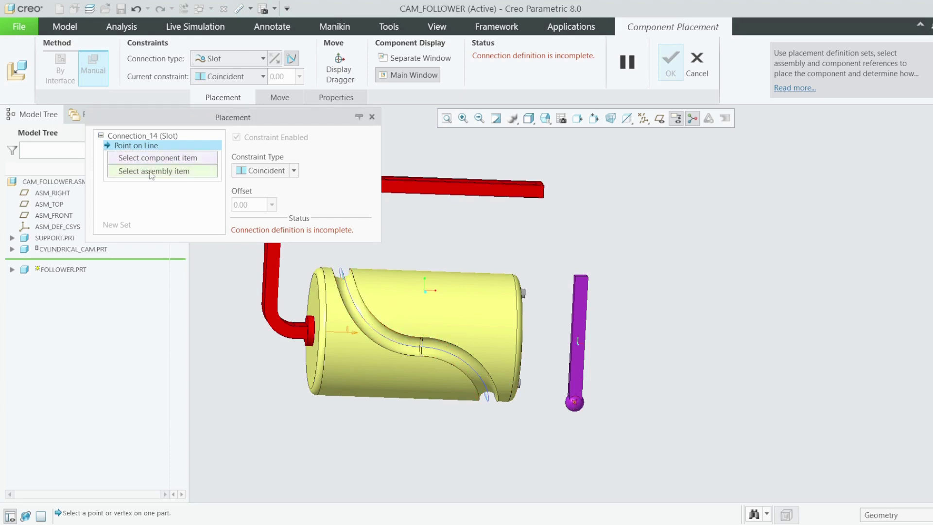
- Pick the two long centre-curve segments of the cam groove as the slot connection's assembly references
{"action": "scroll", "coordinate": [389, 350], "scroll_direction": "up", "scroll_amount": 5}
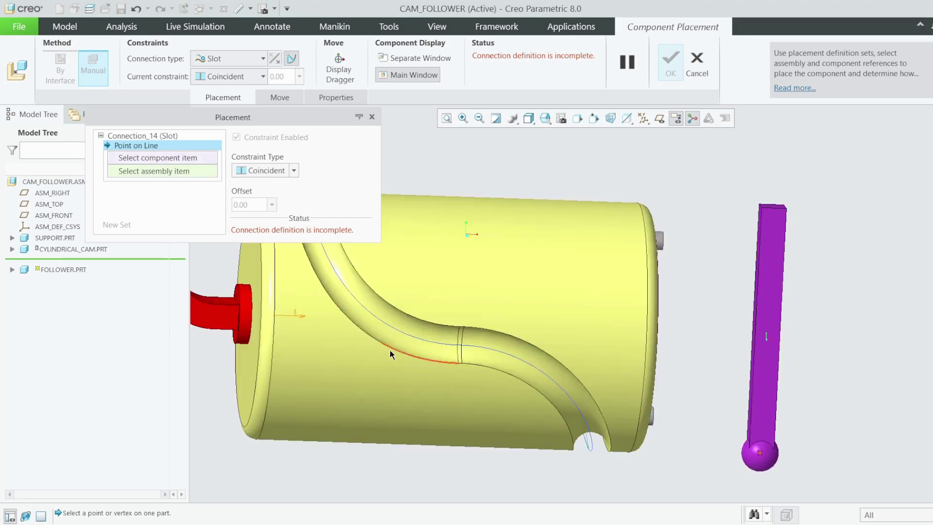
{"action": "left_click", "coordinate": [435, 348]}
{"action": "scroll", "coordinate": [474, 353], "scroll_direction": "up", "scroll_amount": 3}
{"action": "scroll", "coordinate": [474, 353], "scroll_direction": "up", "scroll_amount": 4}
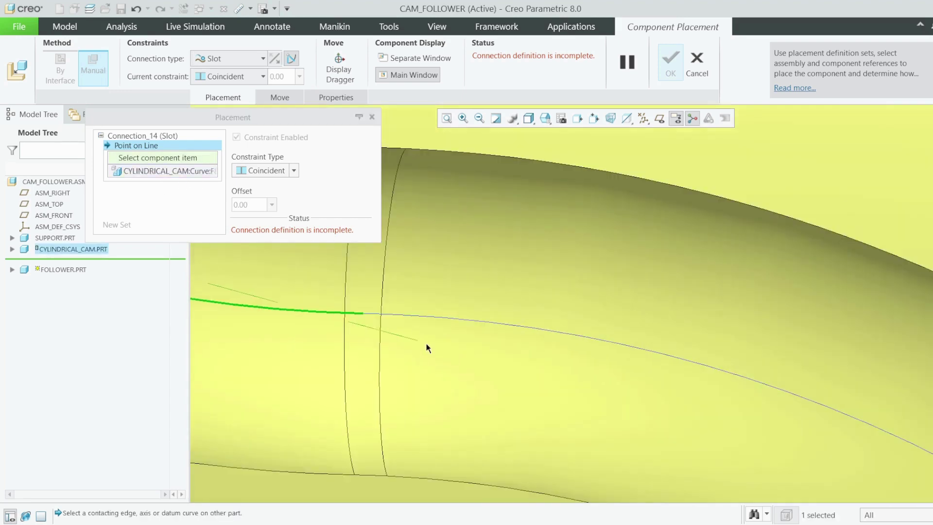
{"action": "left_click", "coordinate": [372, 314], "text": "ctrl"}
{"action": "left_click", "coordinate": [404, 316], "text": "ctrl"}
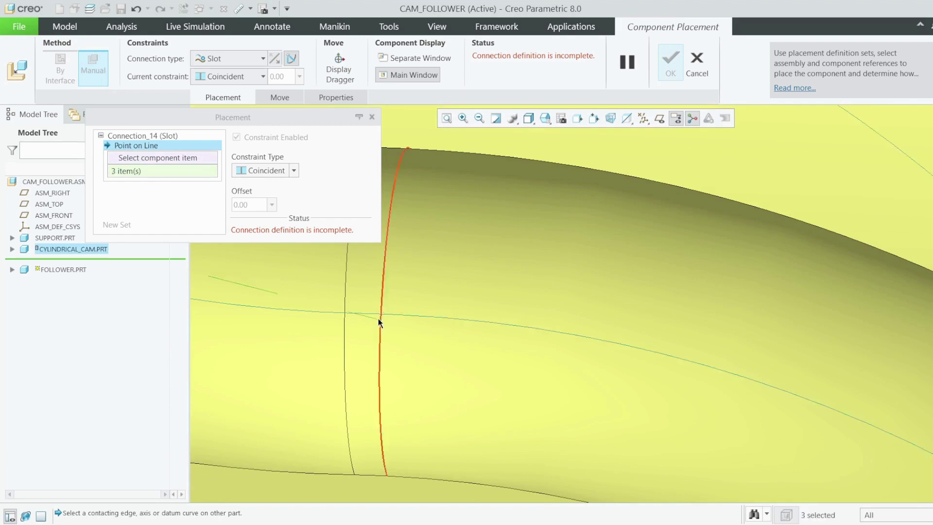
{"action": "left_click", "coordinate": [378, 316], "text": "ctrl"}
{"action": "scroll", "coordinate": [466, 360], "scroll_direction": "down", "scroll_amount": 8}
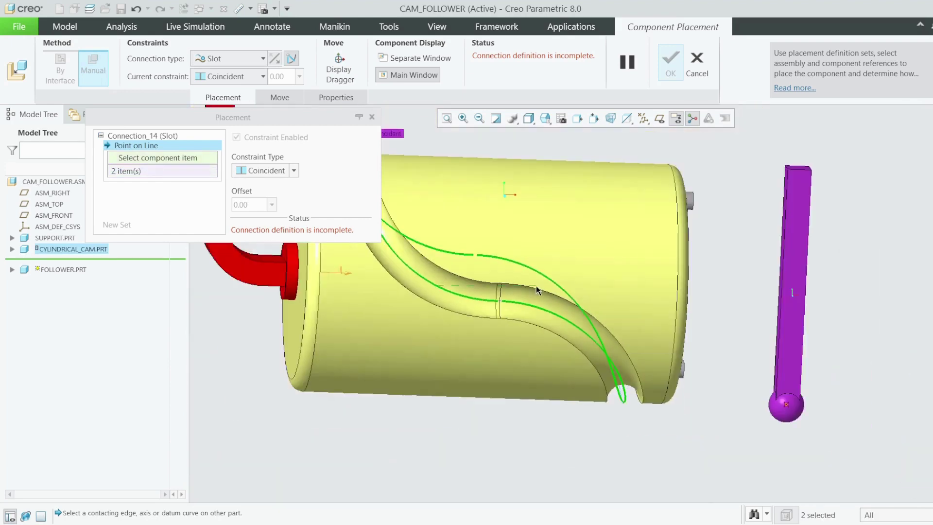
- Add the short curve segment bridging the gap at the groove's seam to the slot's assembly references
{"action": "scroll", "coordinate": [482, 240], "scroll_direction": "up", "scroll_amount": 5}
{"action": "scroll", "coordinate": [503, 283], "scroll_direction": "down", "scroll_amount": 4}
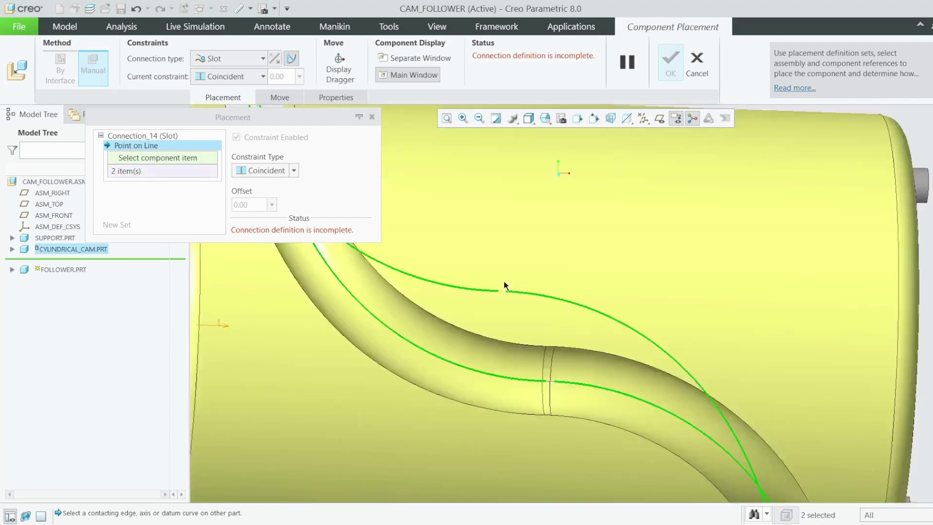
{"action": "scroll", "coordinate": [539, 342], "scroll_direction": "up", "scroll_amount": 2}
{"action": "scroll", "coordinate": [538, 342], "scroll_direction": "up", "scroll_amount": 2}
{"action": "scroll", "coordinate": [536, 351], "scroll_direction": "up", "scroll_amount": 3}
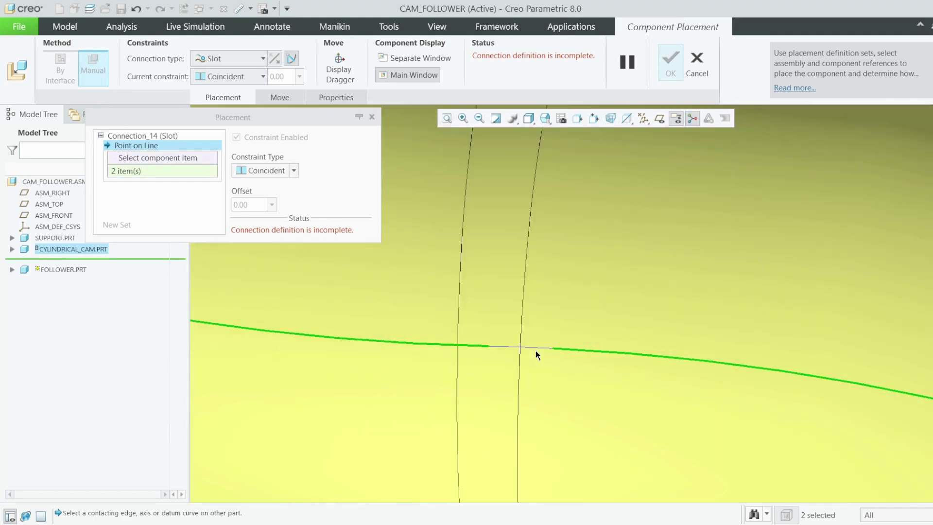
{"action": "left_click", "coordinate": [539, 348], "text": "ctrl"}
{"action": "scroll", "coordinate": [539, 334], "scroll_direction": "down", "scroll_amount": 8}
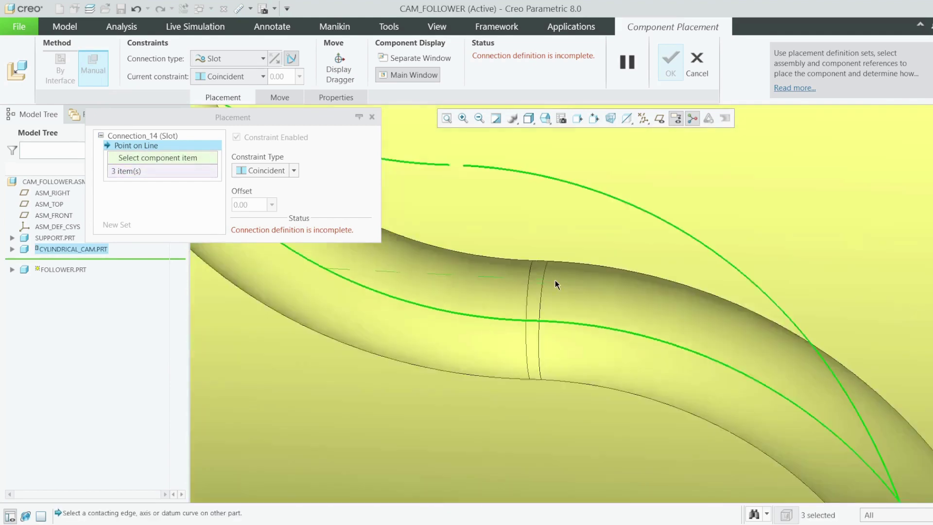
- Add the remaining short curve segment on the cam's other side so the slot path forms a closed loop
{"action": "middle_click_drag", "start_coordinate": [566, 303], "coordinate": [447, 334]}
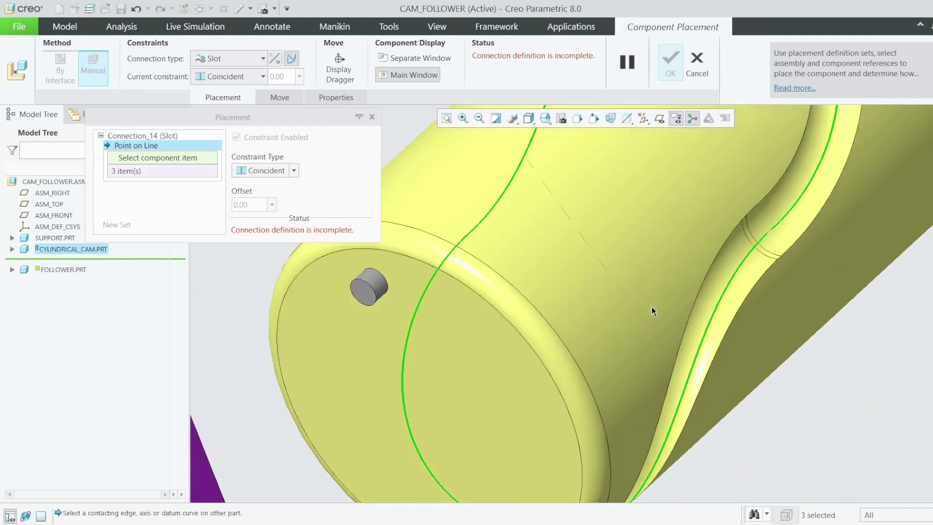
{"action": "scroll", "coordinate": [775, 194], "scroll_direction": "up", "scroll_amount": 5}
{"action": "left_click", "coordinate": [715, 247], "text": "ctrl"}
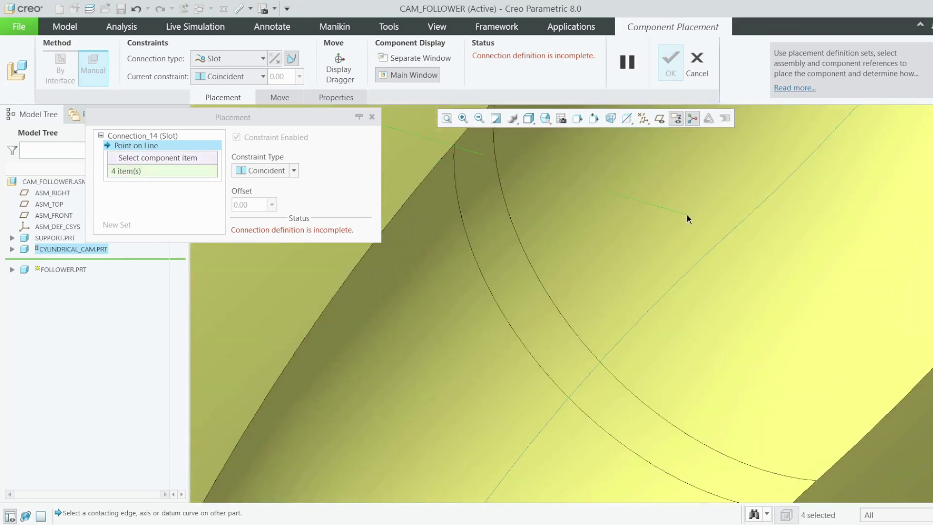
{"action": "scroll", "coordinate": [593, 234], "scroll_direction": "down", "scroll_amount": 6}
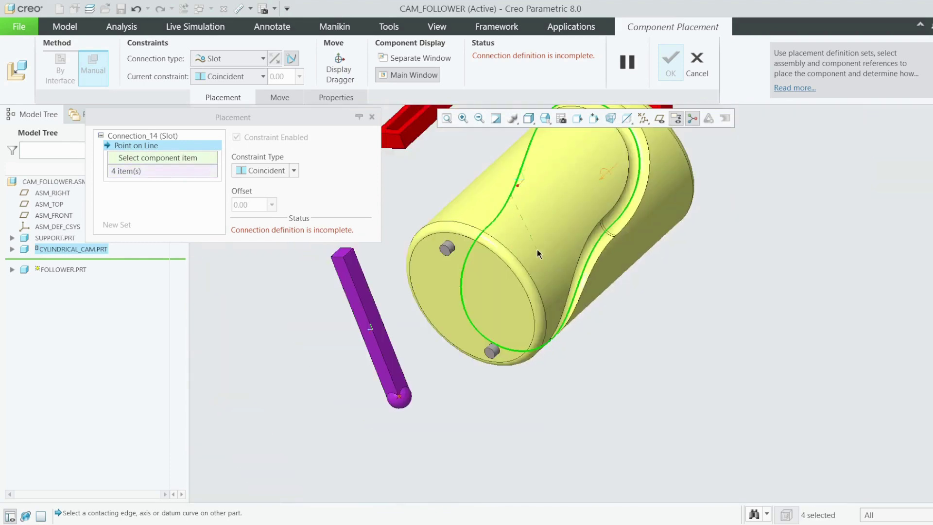
- Select the central point of the follower's ball end as the slot connection's component reference
{"action": "middle_click_drag", "start_coordinate": [549, 240], "coordinate": [681, 262]}
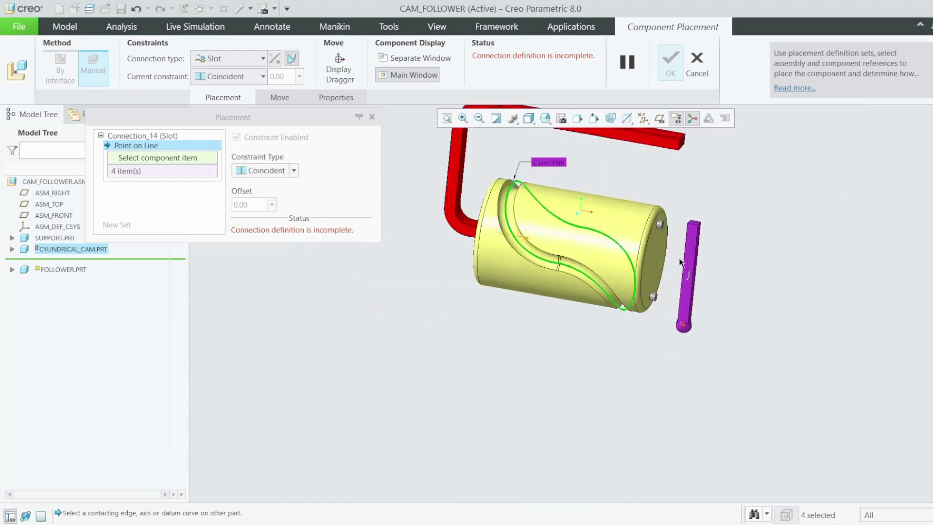
{"action": "scroll", "coordinate": [612, 180], "scroll_direction": "up", "scroll_amount": 3}
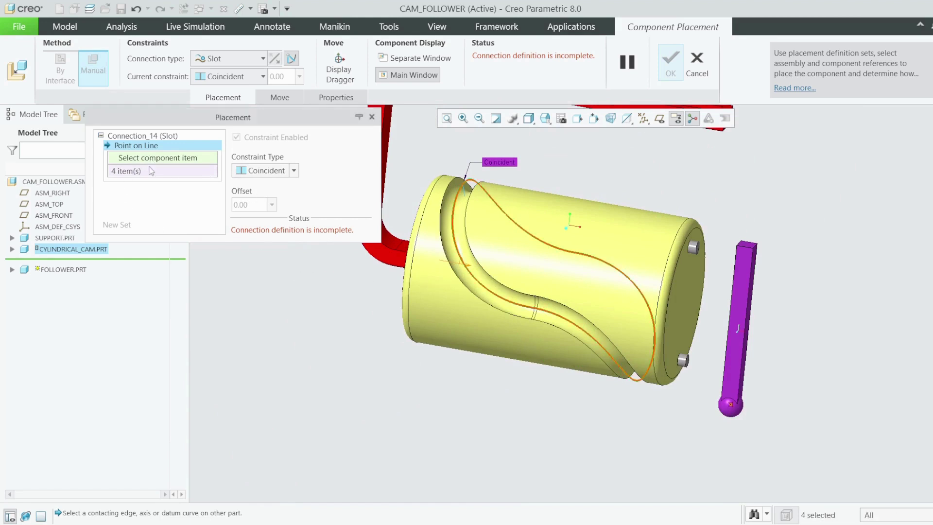
{"action": "left_click", "coordinate": [733, 411]}
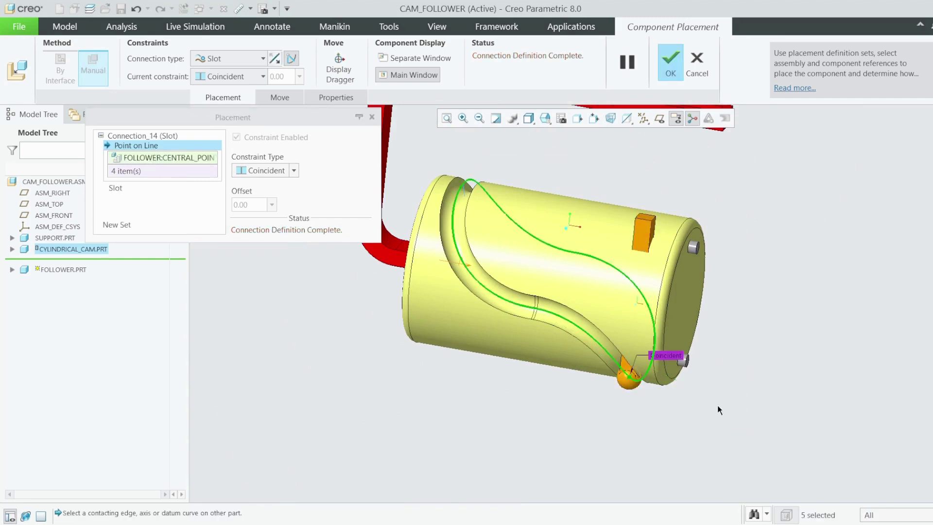
{"action": "mouse_move", "coordinate": [657, 395]}
{"action": "middle_mouse_down"}
{"action": "mouse_move", "coordinate": [671, 418]}
{"action": "mouse_move", "coordinate": [673, 373]}
{"action": "mouse_move", "coordinate": [655, 409]}
{"action": "middle_mouse_up"}
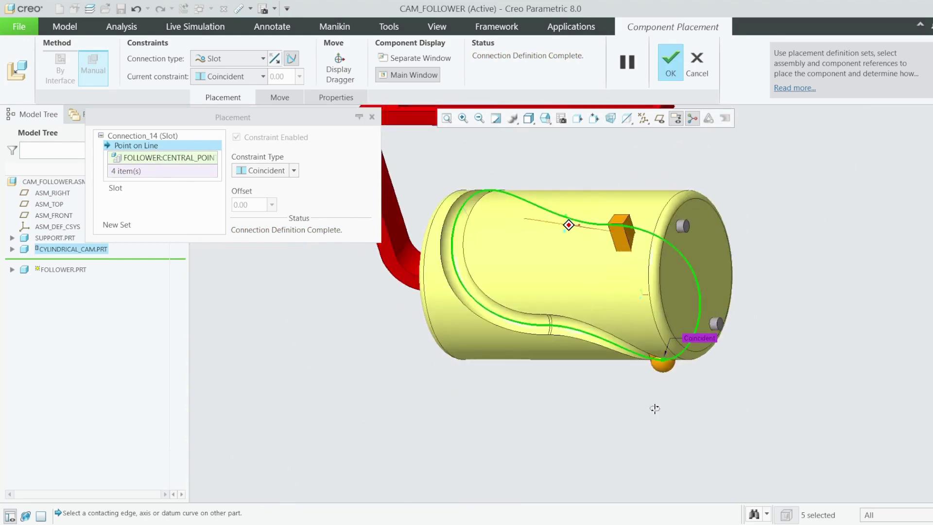
- Accept the follower's slot connection and drag the follower to test its motion along the cam groove
{"action": "left_click", "coordinate": [671, 62]}
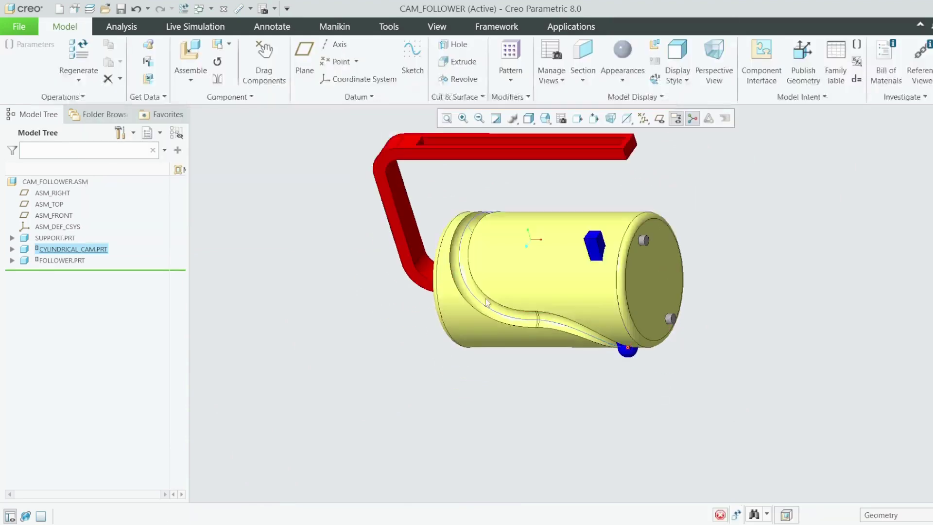
{"action": "middle_click_drag", "start_coordinate": [651, 243], "coordinate": [524, 278]}
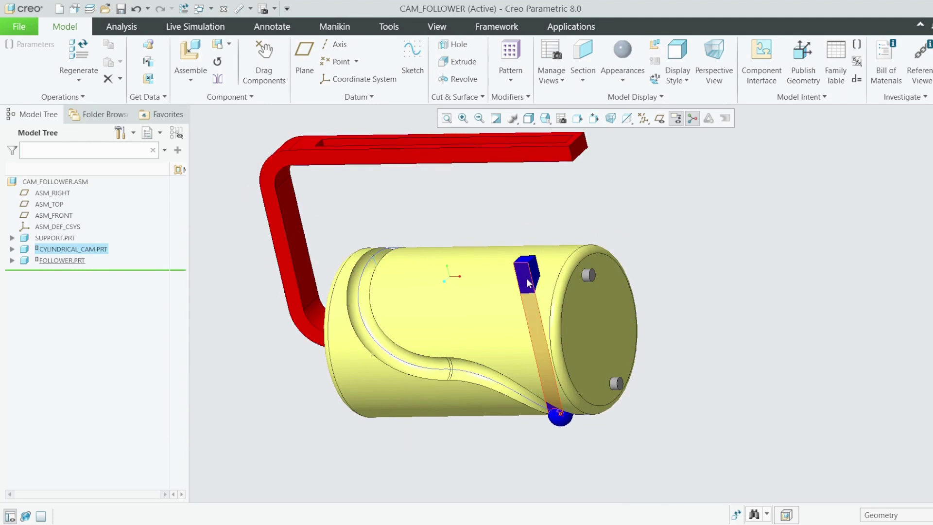
{"action": "left_click_drag", "start_coordinate": [526, 279], "coordinate": [456, 260]}
{"action": "left_click", "coordinate": [494, 213]}
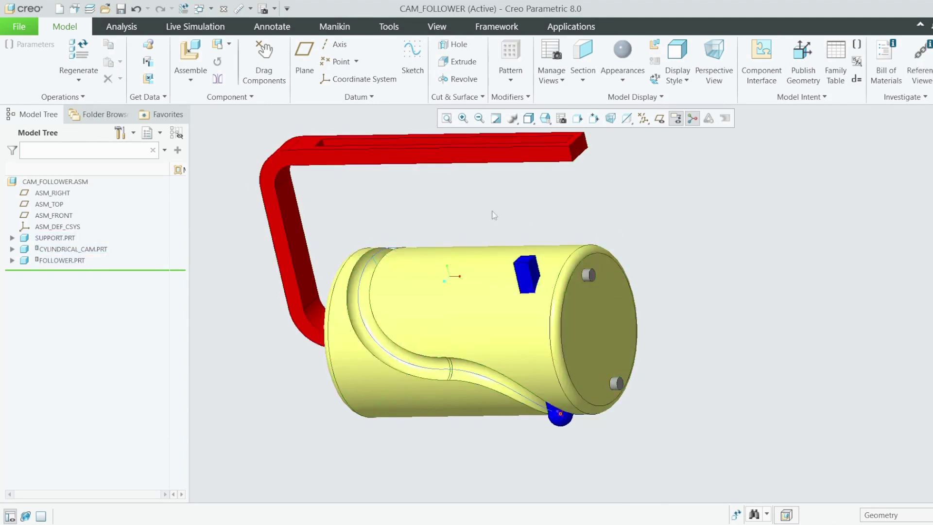
{"action": "left_click", "coordinate": [264, 62]}
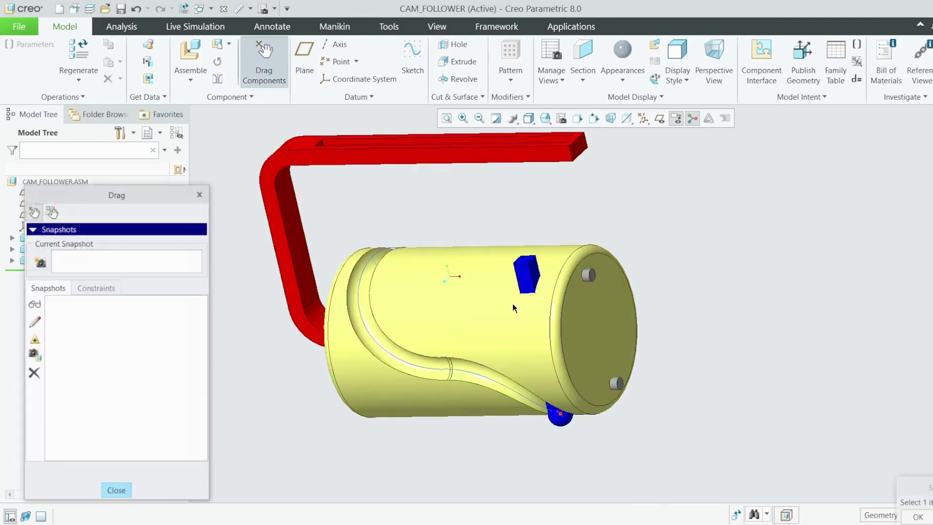
{"action": "left_click", "coordinate": [530, 284]}
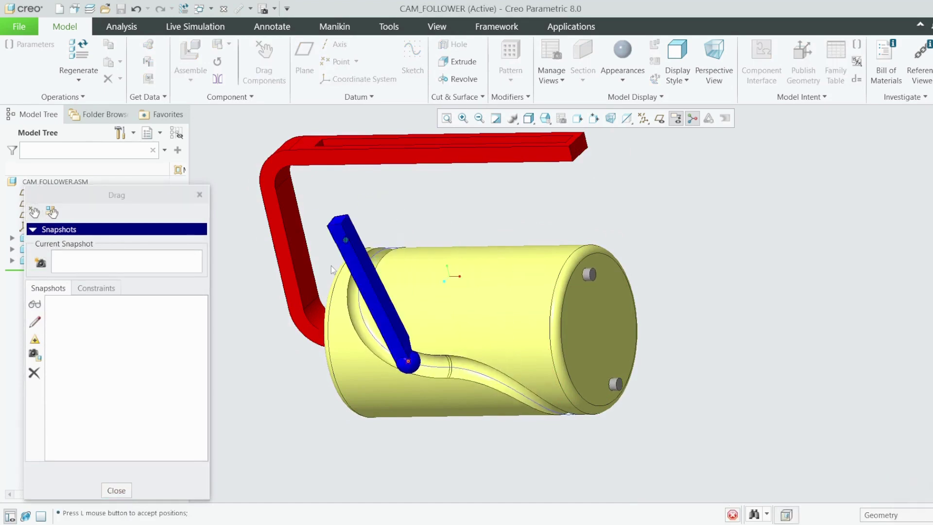
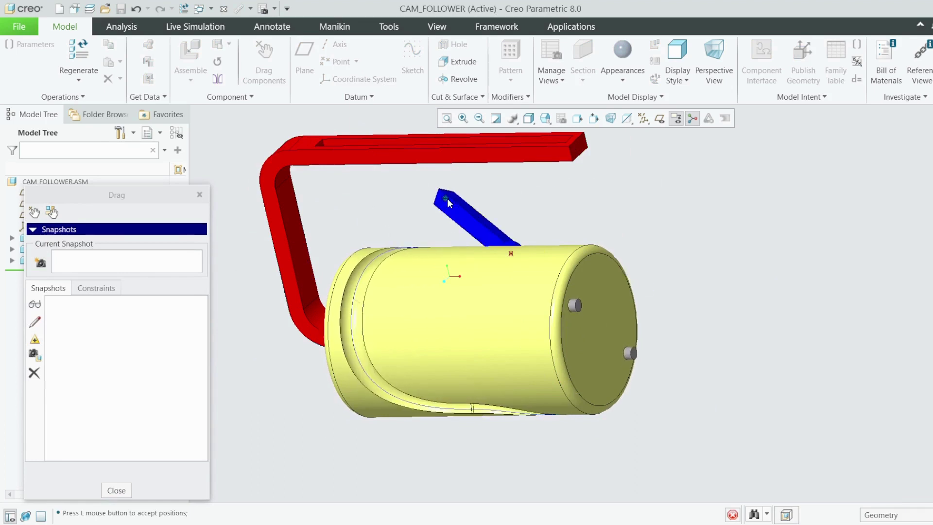
{"action": "left_click", "coordinate": [200, 195]}
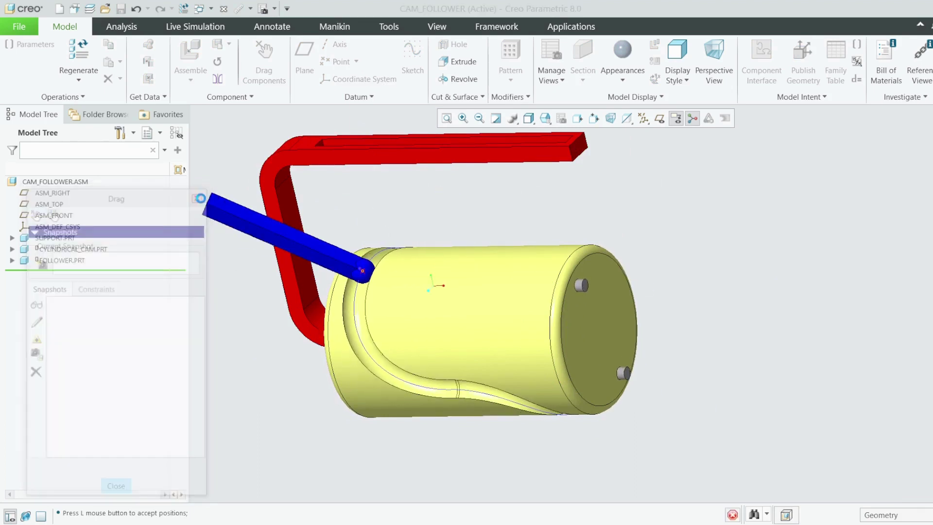
- Examine the inner side face of the support arm's slot and the matching flat side face of the follower
{"action": "mouse_move", "coordinate": [466, 272]}
{"action": "middle_mouse_down"}
{"action": "mouse_move", "coordinate": [500, 246]}
{"action": "mouse_move", "coordinate": [482, 278]}
{"action": "middle_mouse_up"}
{"action": "scroll", "coordinate": [389, 180], "scroll_direction": "up", "scroll_amount": 4}
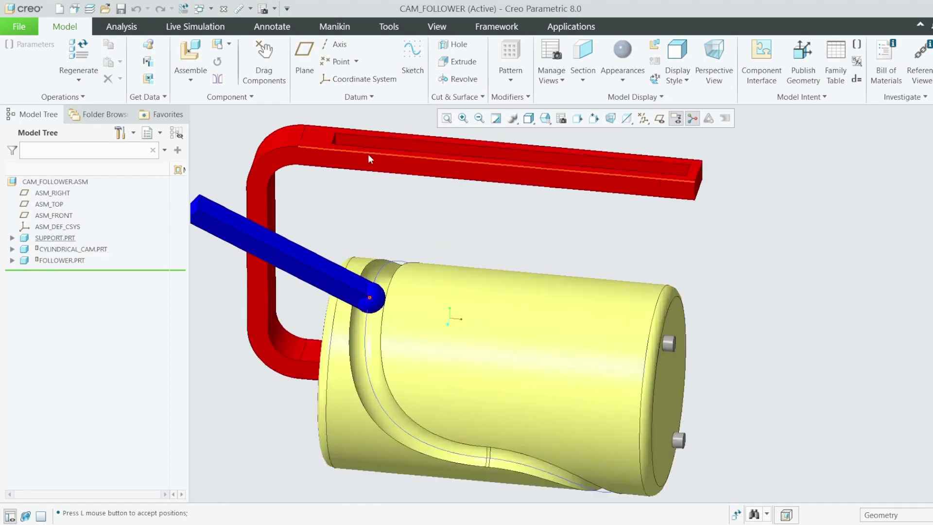
{"action": "scroll", "coordinate": [360, 151], "scroll_direction": "down", "scroll_amount": 2}
{"action": "scroll", "coordinate": [383, 153], "scroll_direction": "up", "scroll_amount": 4}
{"action": "left_click", "coordinate": [384, 152]}
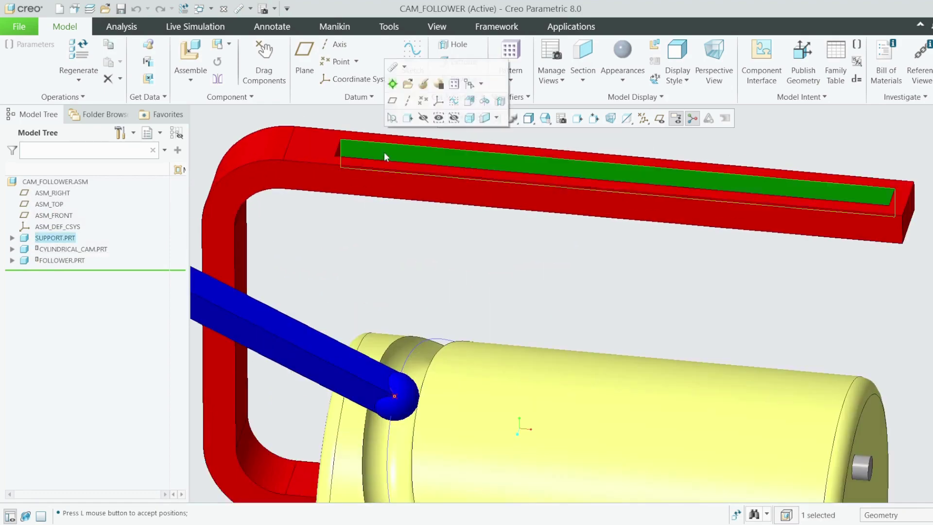
{"action": "left_click", "coordinate": [262, 340]}
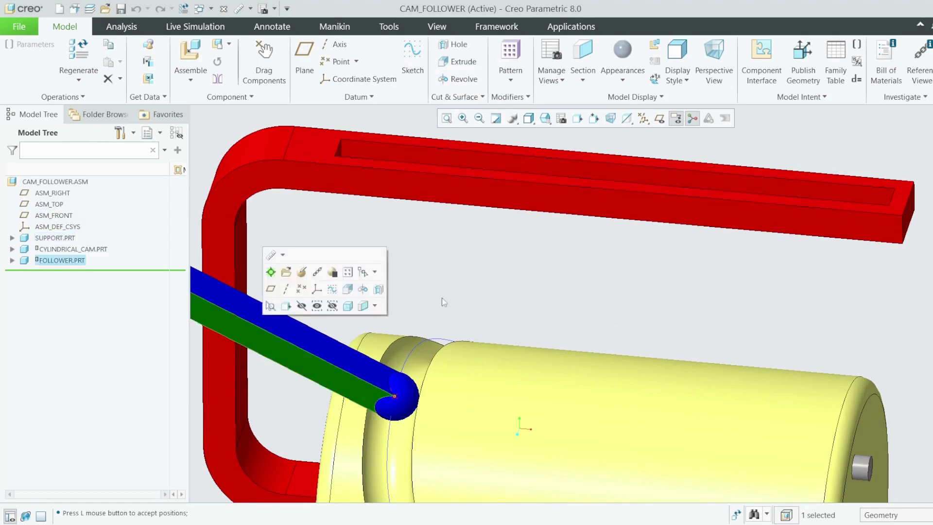
{"action": "left_click", "coordinate": [522, 287]}
{"action": "scroll", "coordinate": [496, 247], "scroll_direction": "down", "scroll_amount": 2}
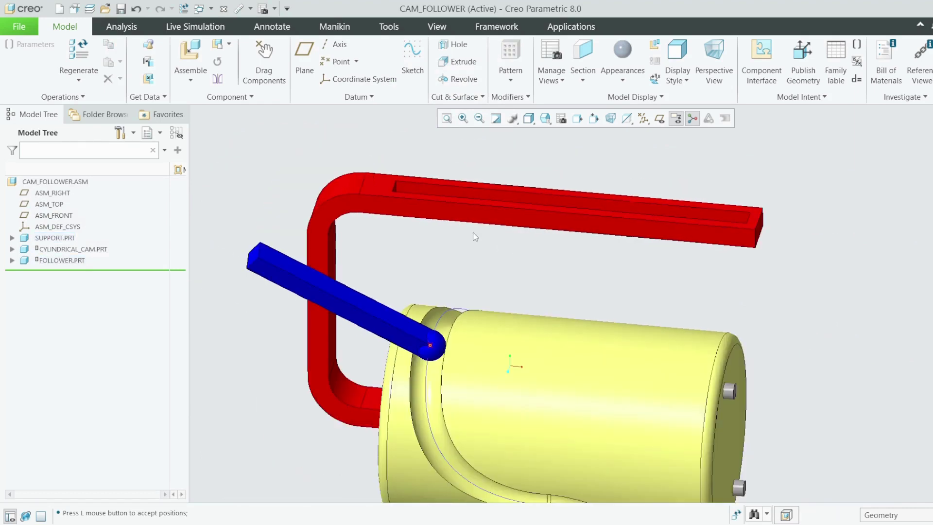
- Measure the short end edge of the support arm's slot to get the slot width
{"action": "left_click", "coordinate": [239, 9]}
{"action": "scroll", "coordinate": [379, 165], "scroll_direction": "up", "scroll_amount": 5}
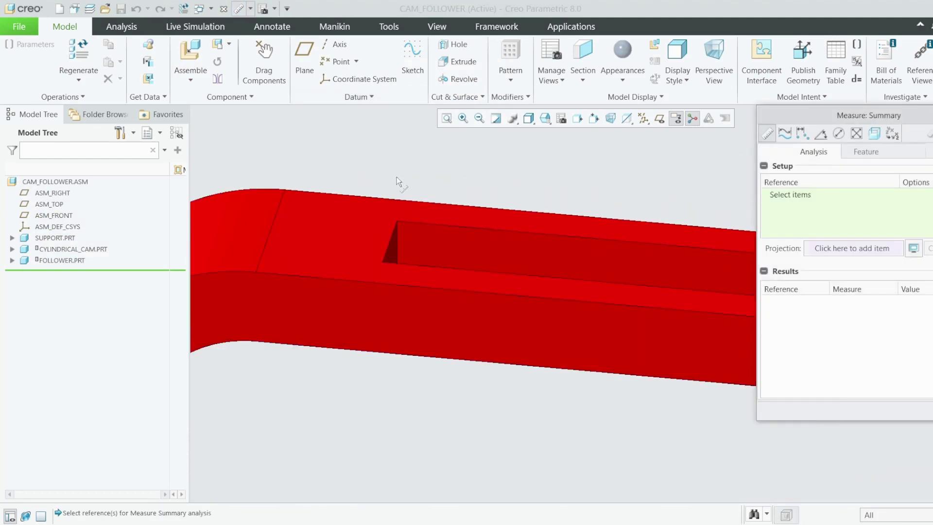
{"action": "left_click", "coordinate": [389, 240]}
{"action": "left_click_drag", "start_coordinate": [781, 123], "coordinate": [63, 143]}
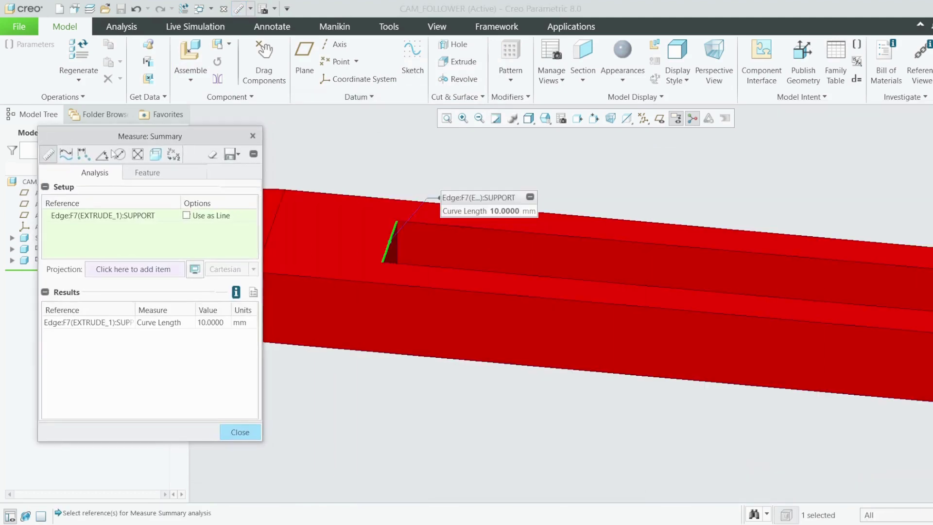
- Clear the slot edge from the measurement and measure a short edge on the follower's square end instead
{"action": "scroll", "coordinate": [662, 243], "scroll_direction": "up", "scroll_amount": 5}
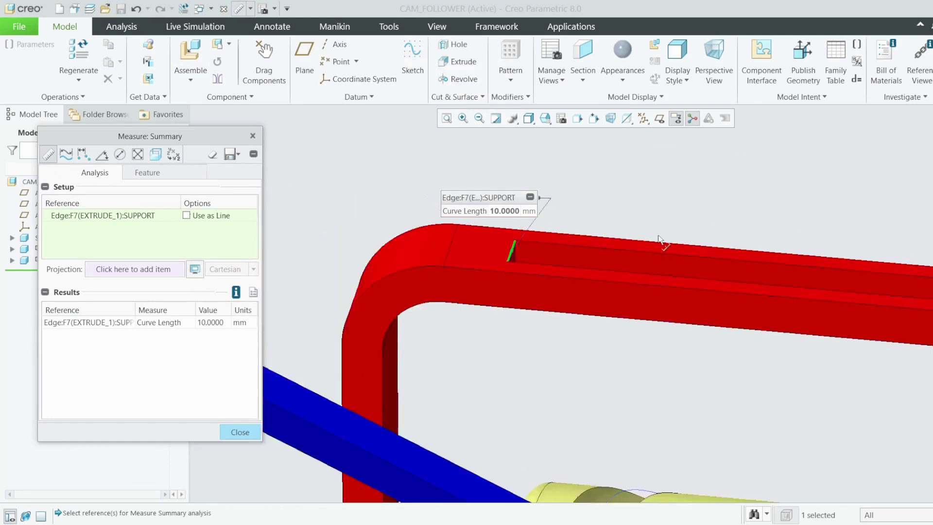
{"action": "scroll", "coordinate": [430, 315], "scroll_direction": "down", "scroll_amount": 5}
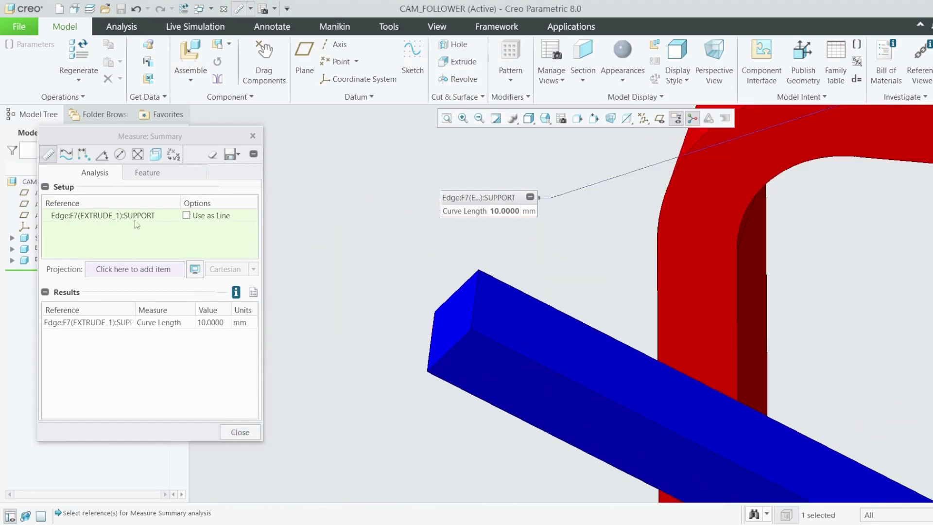
{"action": "right_click", "coordinate": [137, 225]}
{"action": "left_click", "coordinate": [165, 223]}
{"action": "left_click", "coordinate": [431, 336]}
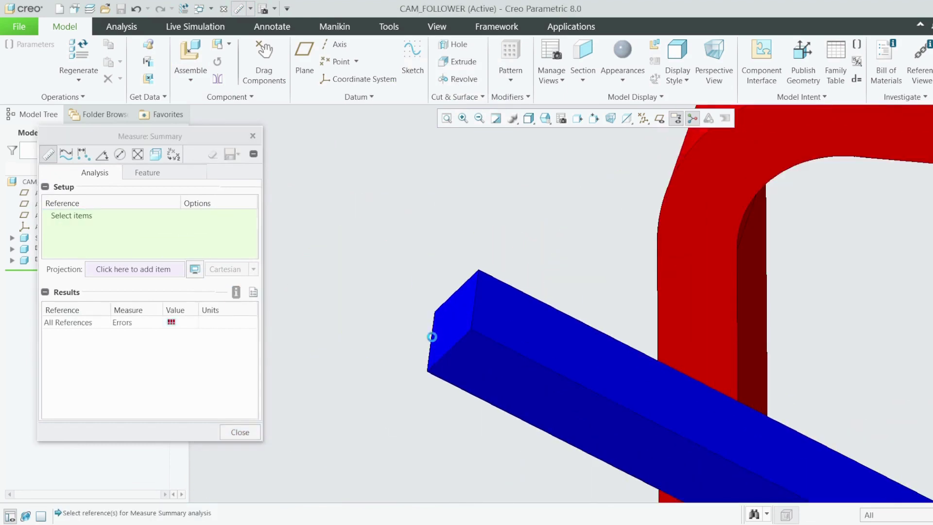
{"action": "left_click", "coordinate": [120, 226]}
{"action": "left_click", "coordinate": [199, 220]}
{"action": "left_click", "coordinate": [252, 137]}
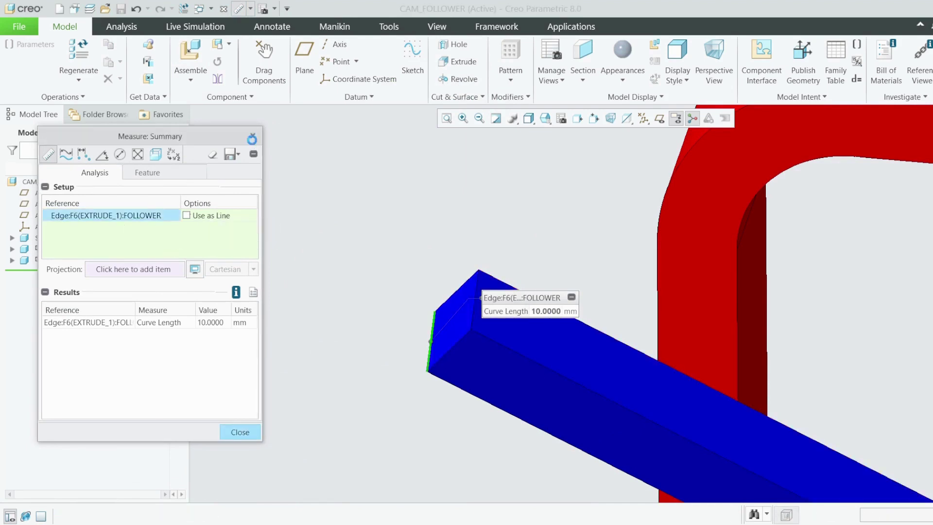
- Redefine the follower's placement and add a second connection set of type General
{"action": "scroll", "coordinate": [249, 211], "scroll_direction": "up", "scroll_amount": 5}
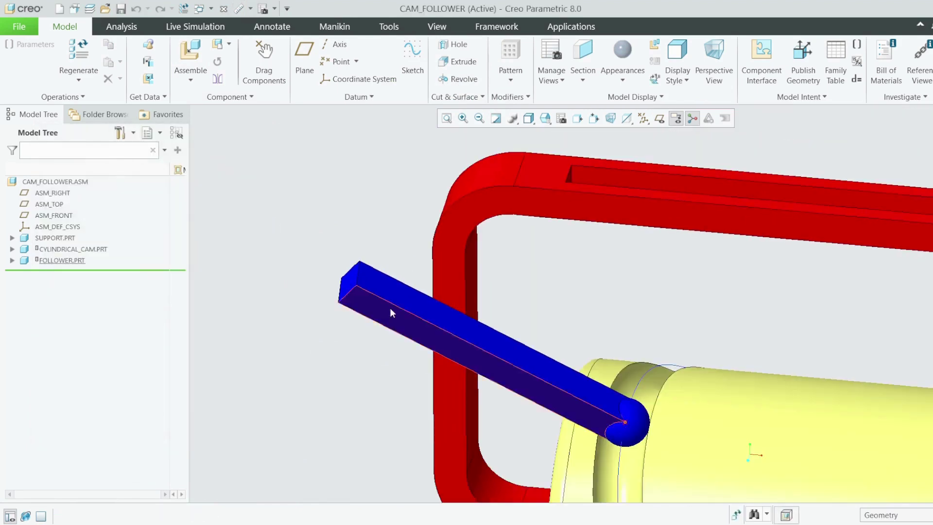
{"action": "middle_click_drag", "start_coordinate": [390, 307], "coordinate": [335, 467]}
{"action": "left_click", "coordinate": [331, 473]}
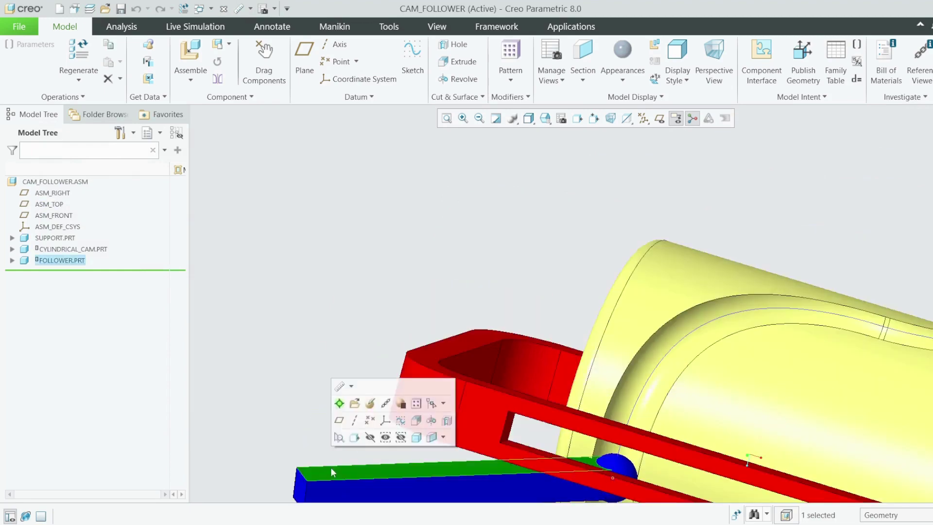
{"action": "scroll", "coordinate": [319, 290], "scroll_direction": "up", "scroll_amount": 3}
{"action": "middle_click_drag", "start_coordinate": [356, 279], "coordinate": [404, 228]}
{"action": "scroll", "coordinate": [532, 212], "scroll_direction": "down", "scroll_amount": 3}
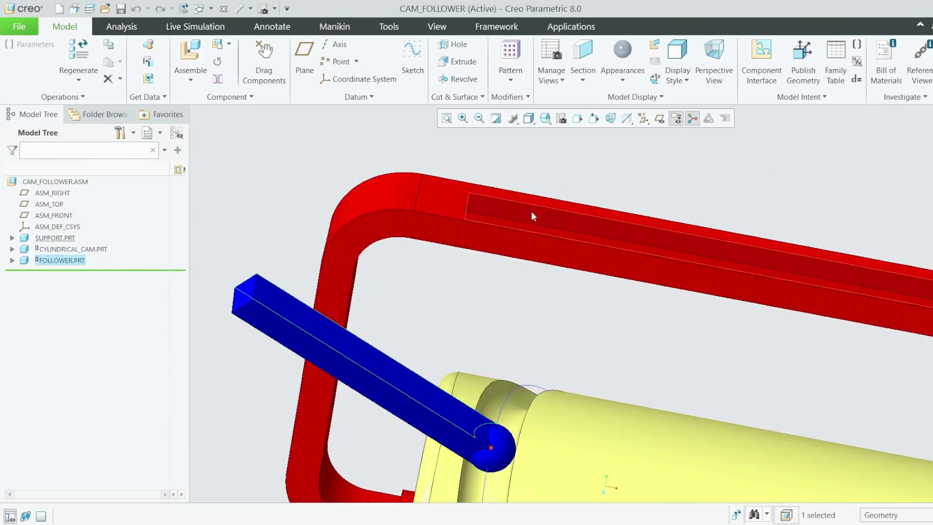
{"action": "right_click", "coordinate": [72, 260]}
{"action": "left_click", "coordinate": [106, 221]}
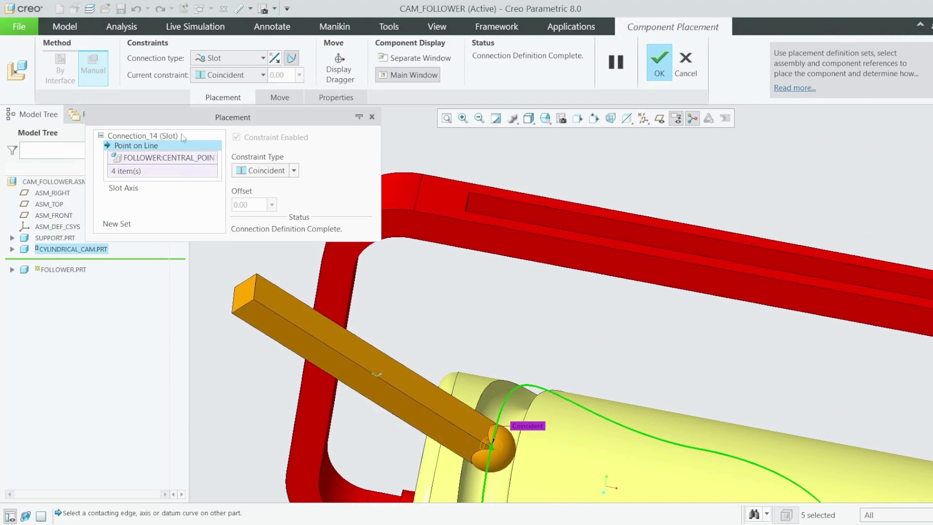
{"action": "left_click", "coordinate": [118, 224]}
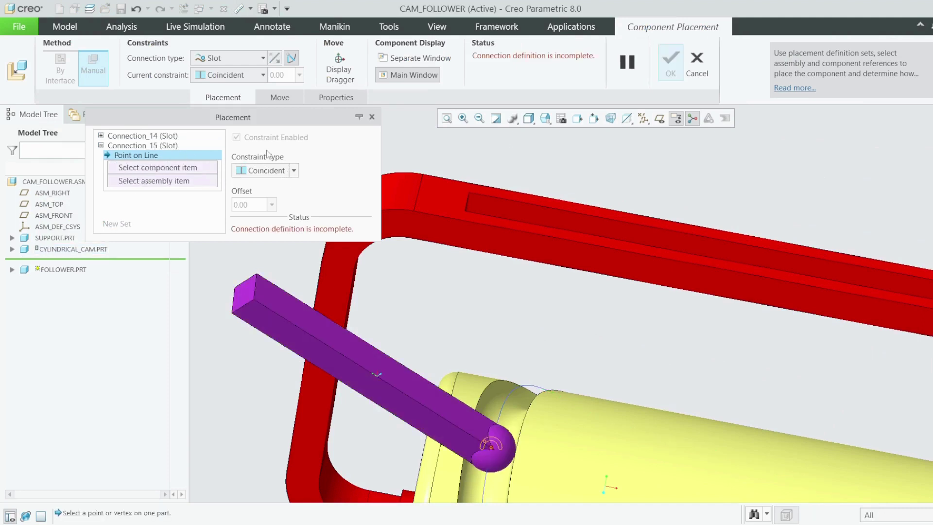
{"action": "left_click", "coordinate": [258, 58]}
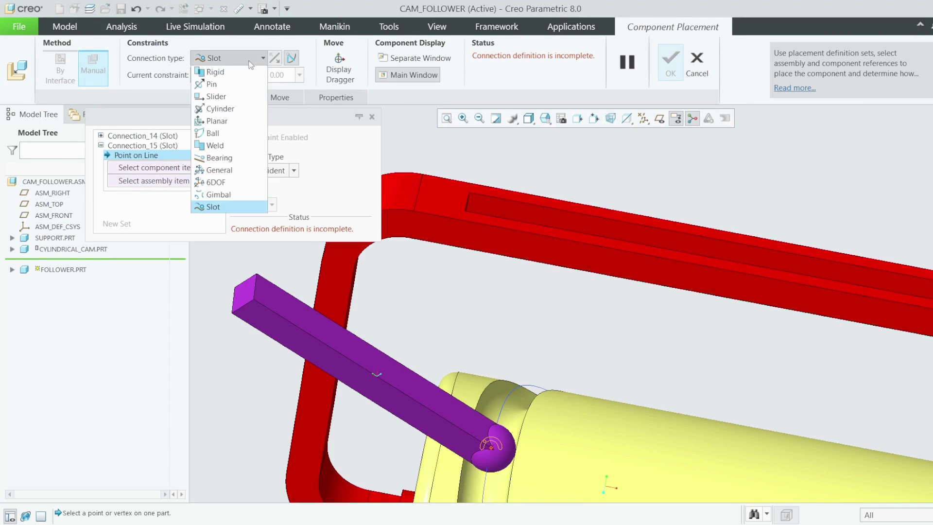
{"action": "left_click", "coordinate": [229, 170]}
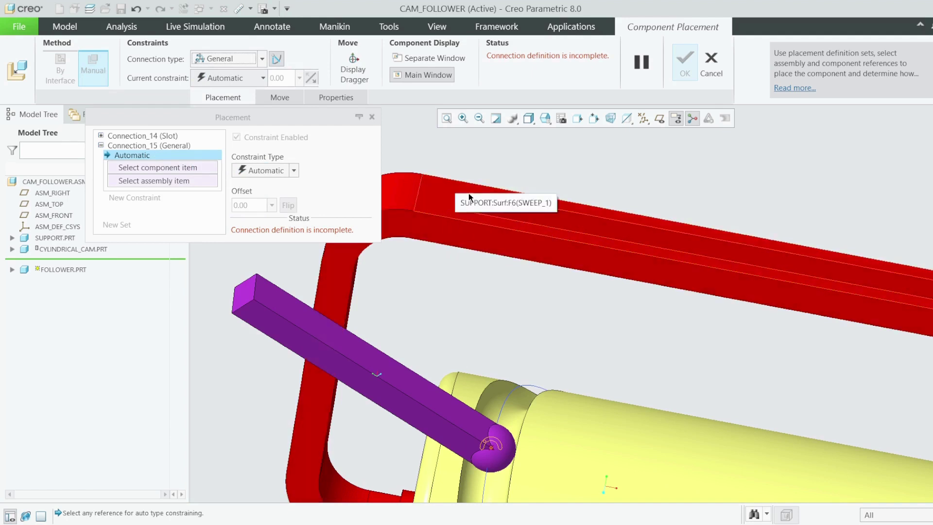
- Make the follower's flat side face coincident with the inner side face of the support's slot and accept the placement
{"action": "scroll", "coordinate": [525, 224], "scroll_direction": "down", "scroll_amount": 3}
{"action": "scroll", "coordinate": [524, 219], "scroll_direction": "up", "scroll_amount": 2}
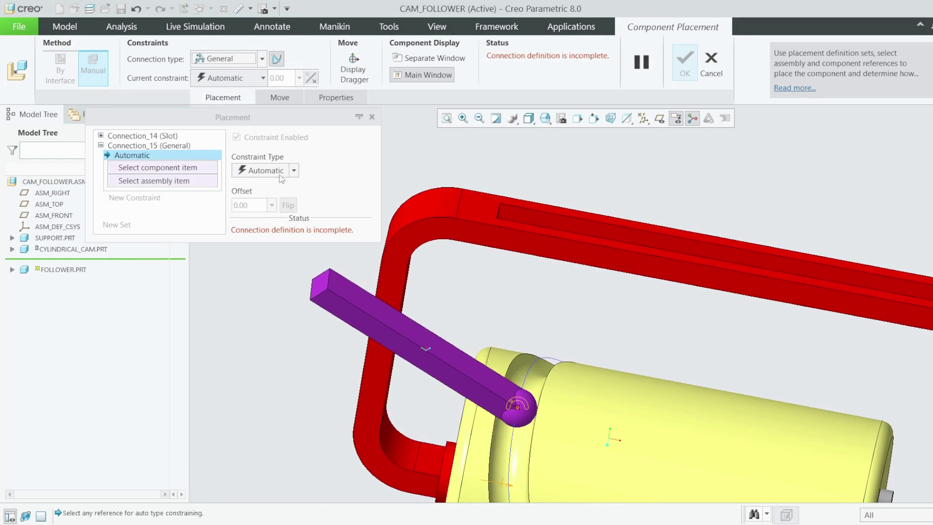
{"action": "left_click", "coordinate": [560, 224]}
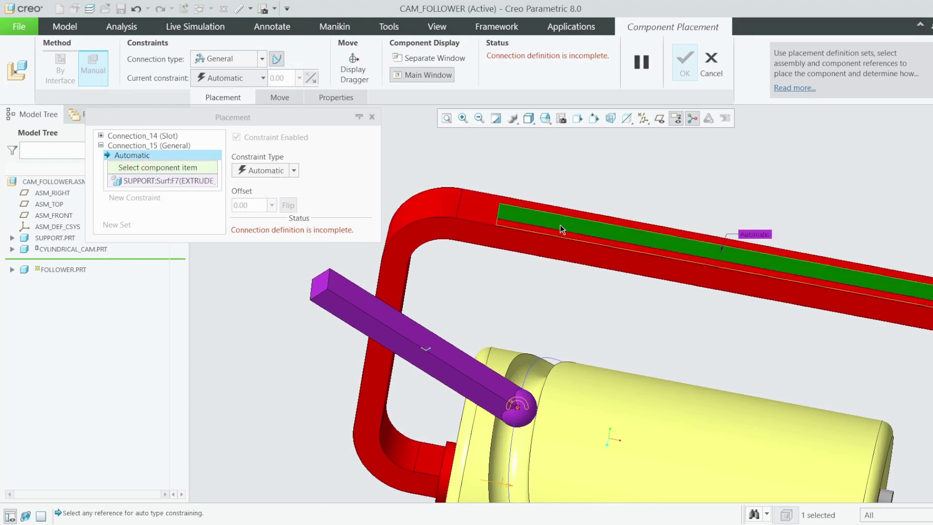
{"action": "scroll", "coordinate": [415, 331], "scroll_direction": "down", "scroll_amount": 1}
{"action": "middle_click_drag", "start_coordinate": [415, 331], "coordinate": [466, 254]}
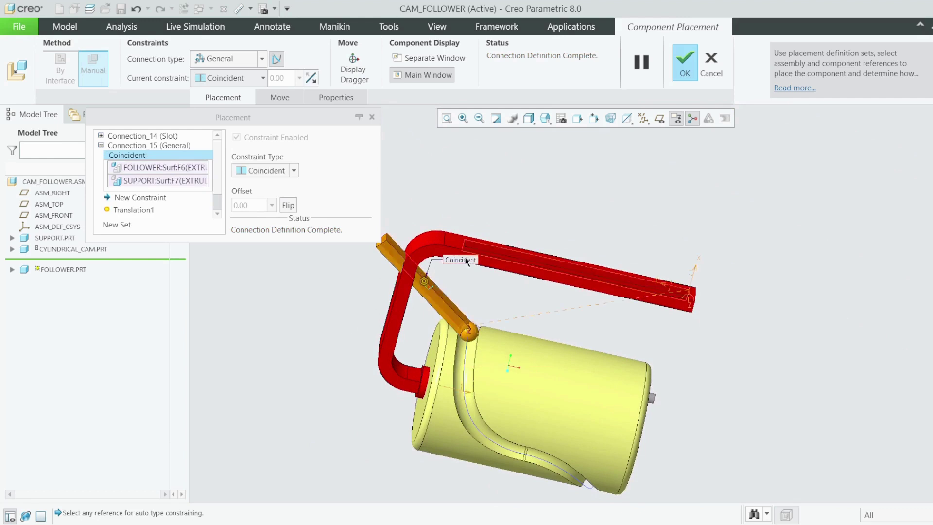
{"action": "left_click", "coordinate": [683, 63]}
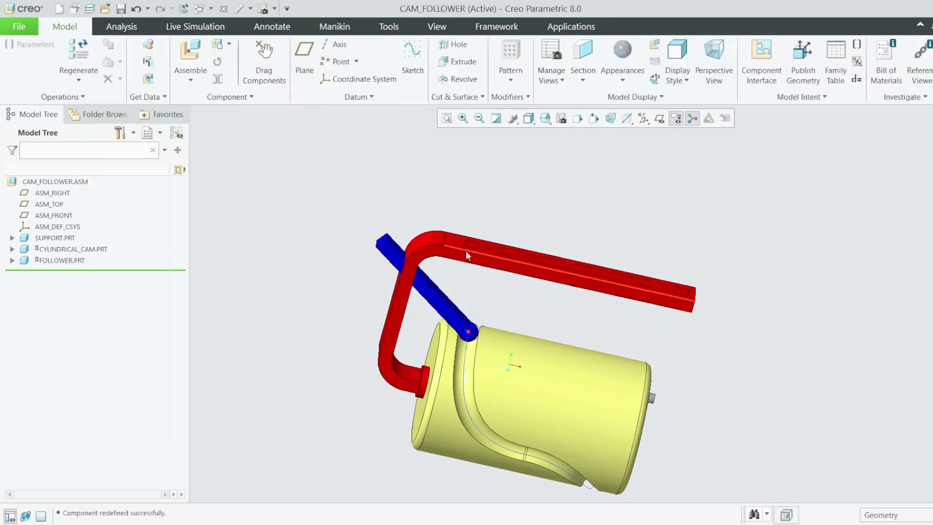
- Drag the follower to check its remaining motion, and inspect its side face and the end face of the support's slot
{"action": "left_click", "coordinate": [430, 299]}
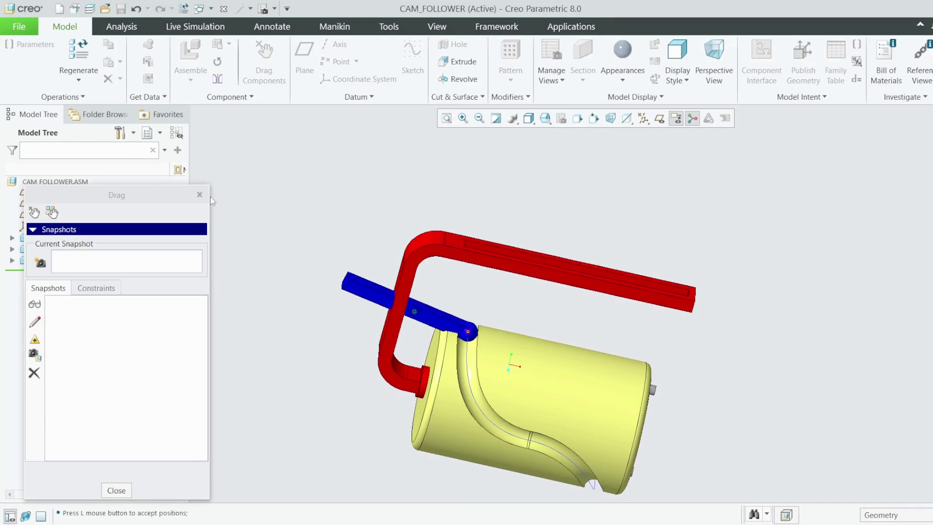
{"action": "left_click", "coordinate": [116, 490]}
{"action": "scroll", "coordinate": [381, 275], "scroll_direction": "down", "scroll_amount": 3}
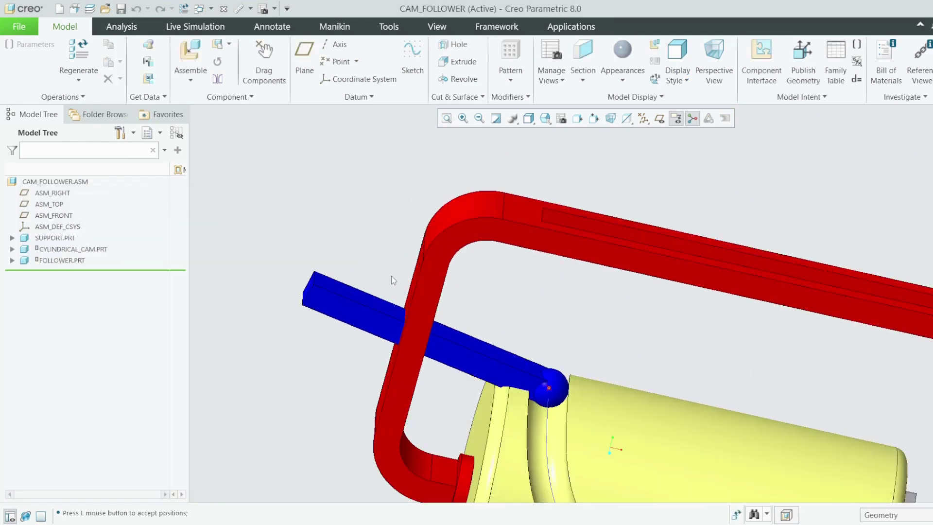
{"action": "left_click", "coordinate": [343, 290]}
{"action": "scroll", "coordinate": [326, 282], "scroll_direction": "up", "scroll_amount": 3}
{"action": "scroll", "coordinate": [654, 304], "scroll_direction": "down", "scroll_amount": 3}
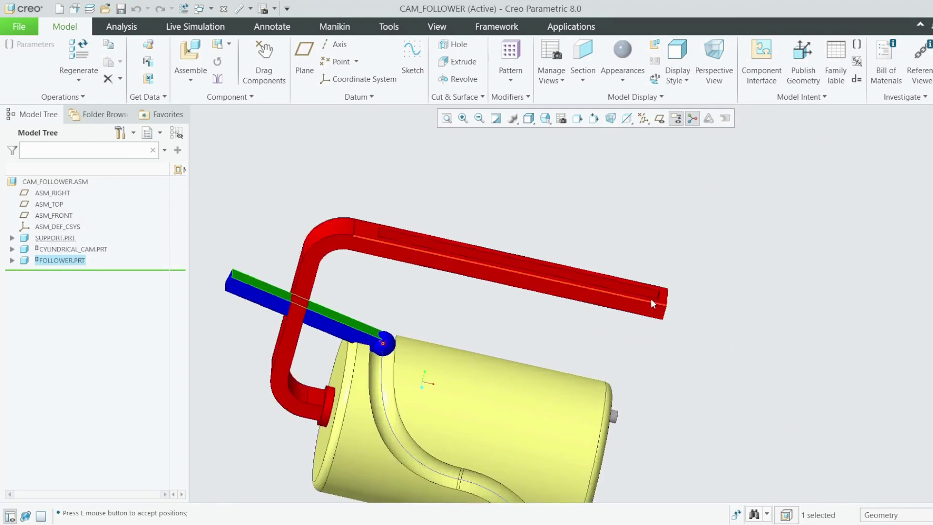
{"action": "mouse_move", "coordinate": [654, 303]}
{"action": "middle_mouse_down"}
{"action": "mouse_move", "coordinate": [677, 314]}
{"action": "mouse_move", "coordinate": [668, 313]}
{"action": "middle_mouse_up"}
{"action": "scroll", "coordinate": [667, 314], "scroll_direction": "down", "scroll_amount": 4}
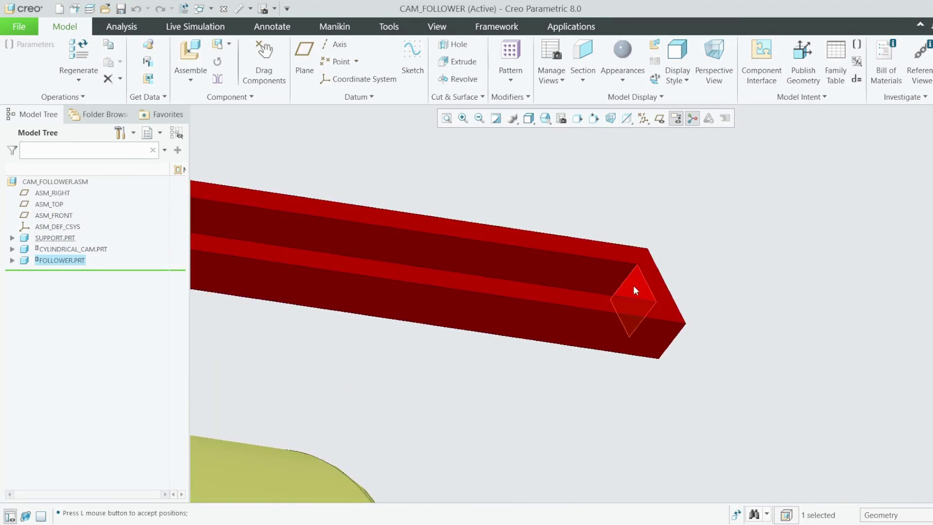
{"action": "scroll", "coordinate": [627, 243], "scroll_direction": "up", "scroll_amount": 5}
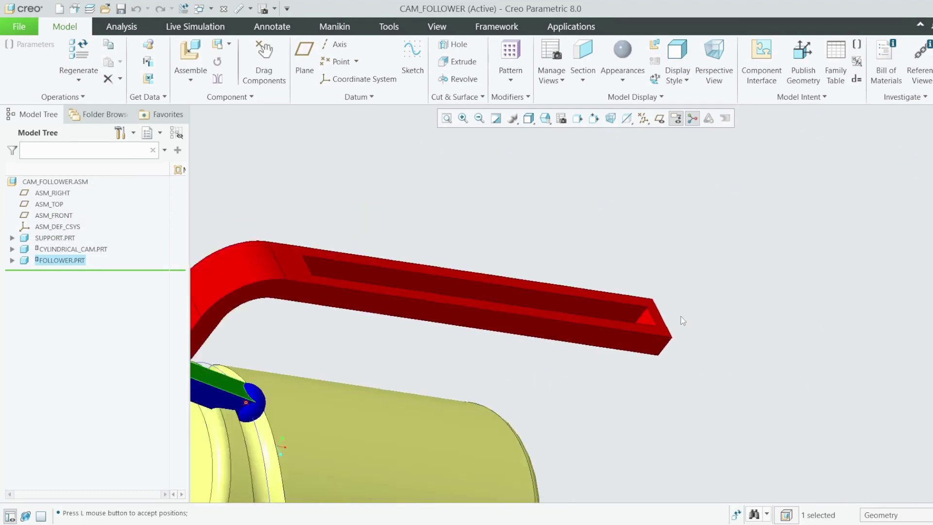
- Redefine the follower's placement and add a constraint to its General set between the follower's side face and the end face of the support's slot
{"action": "right_click", "coordinate": [69, 261]}
{"action": "left_click", "coordinate": [102, 289]}
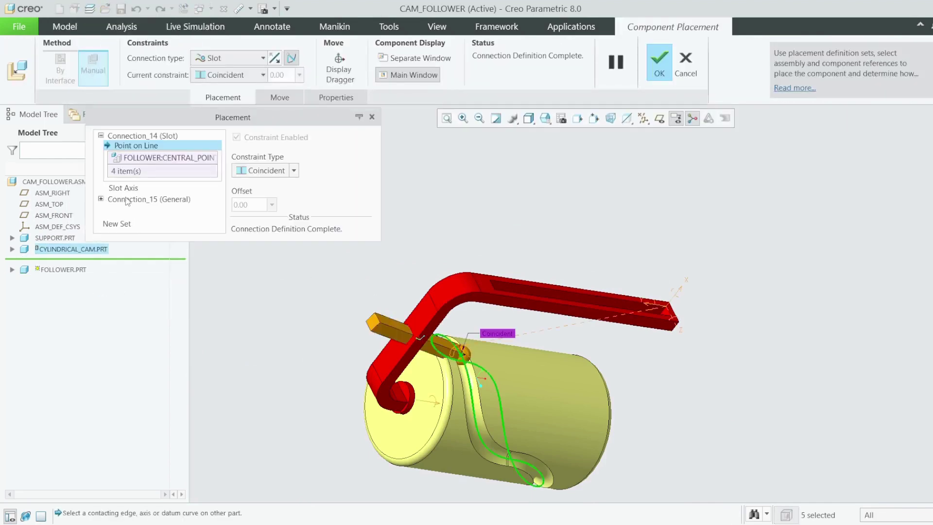
{"action": "left_click", "coordinate": [101, 199]}
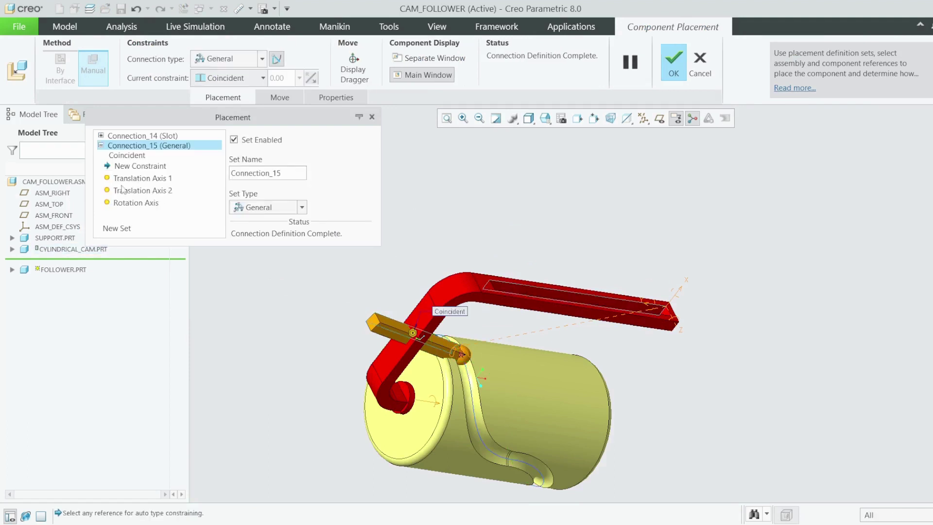
{"action": "left_click", "coordinate": [127, 155]}
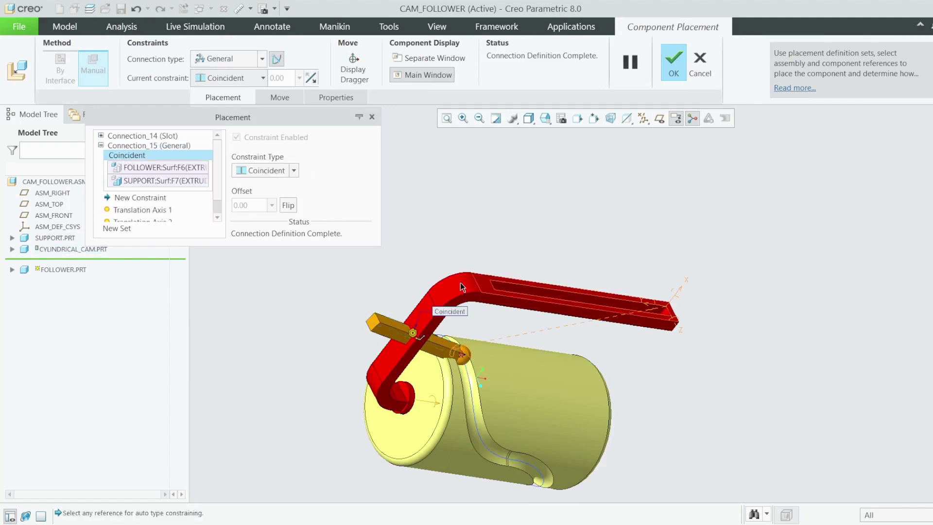
{"action": "scroll", "coordinate": [398, 320], "scroll_direction": "down", "scroll_amount": 3}
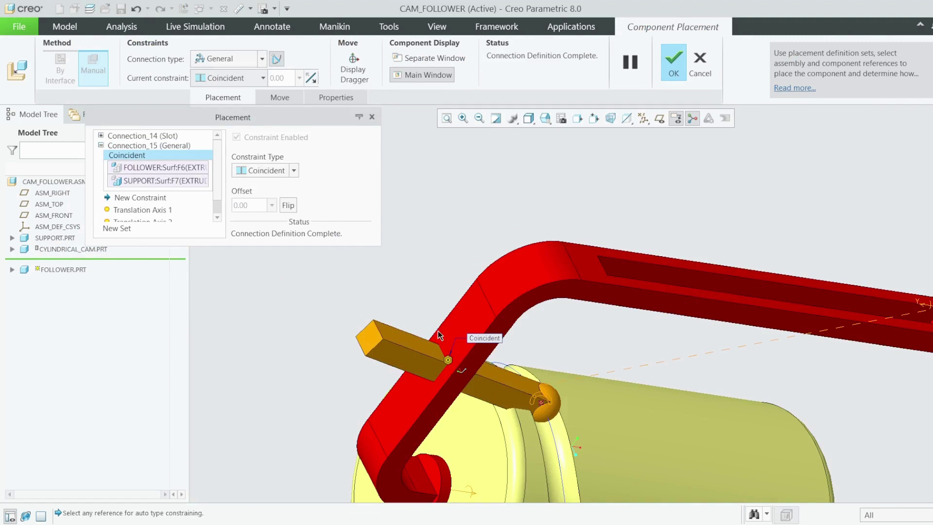
{"action": "left_click", "coordinate": [412, 343]}
{"action": "scroll", "coordinate": [647, 249], "scroll_direction": "up", "scroll_amount": 2}
{"action": "scroll", "coordinate": [762, 332], "scroll_direction": "down", "scroll_amount": 4}
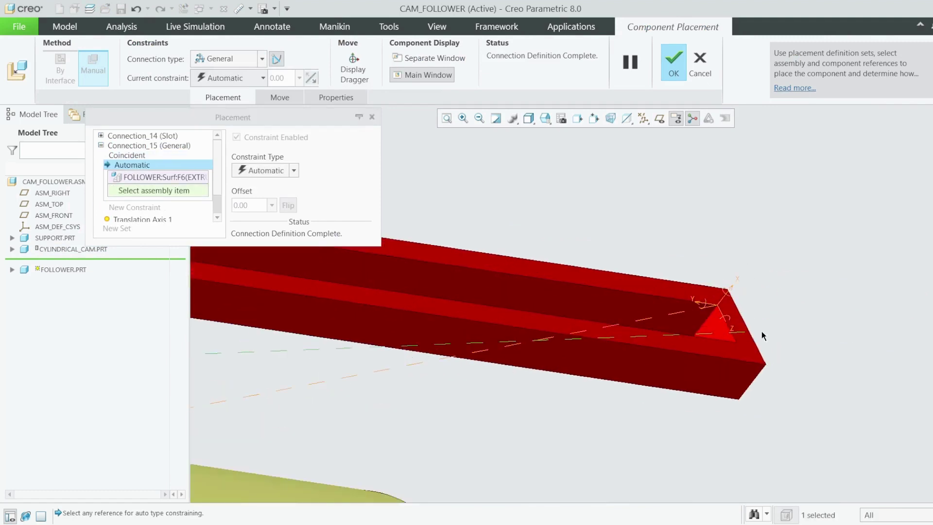
{"action": "left_click", "coordinate": [710, 334]}
{"action": "left_click", "coordinate": [557, 285]}
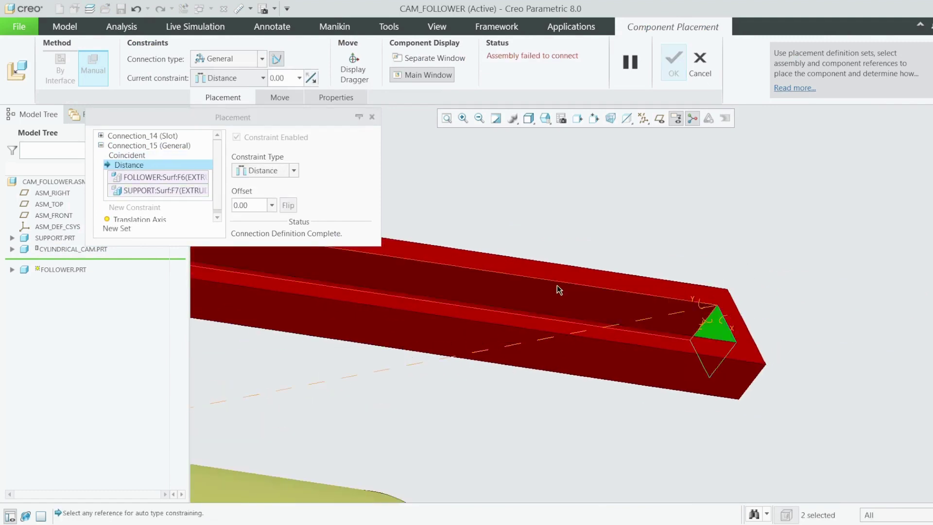
- Change the new constraint's type to Parallel and accept the follower's placement
{"action": "left_click", "coordinate": [294, 171]}
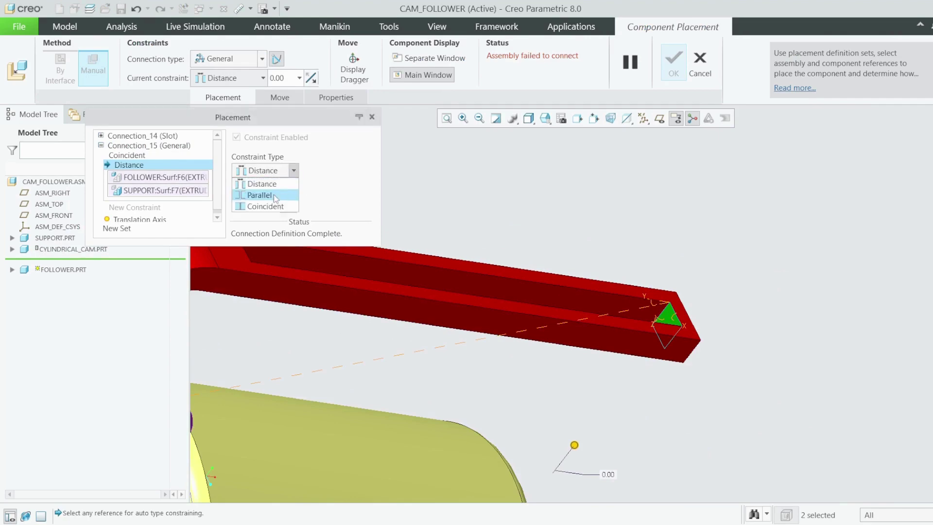
{"action": "left_click", "coordinate": [250, 196]}
{"action": "scroll", "coordinate": [658, 197], "scroll_direction": "up", "scroll_amount": 3}
{"action": "left_click", "coordinate": [670, 61]}
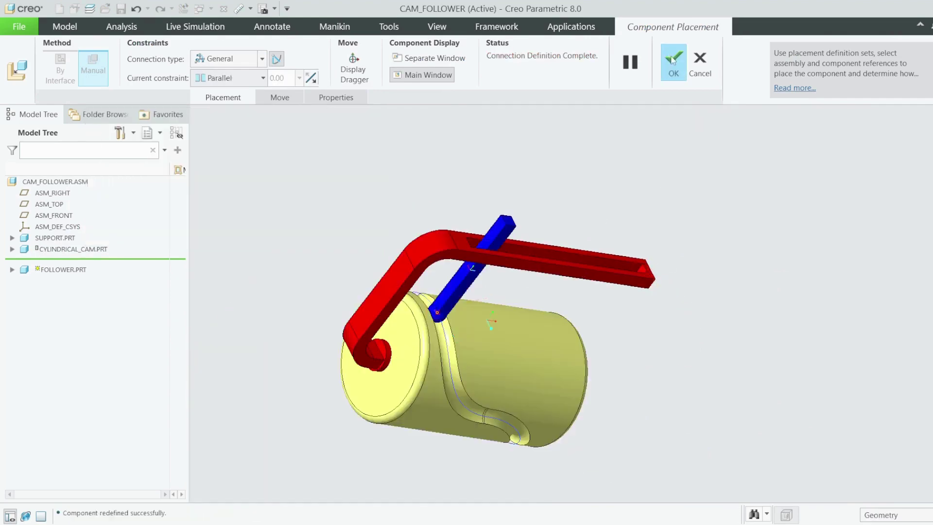
- Drag the follower along the support's slot to test its motion together with the cam, viewing it from different angles
{"action": "middle_click_drag", "start_coordinate": [533, 202], "coordinate": [441, 180]}
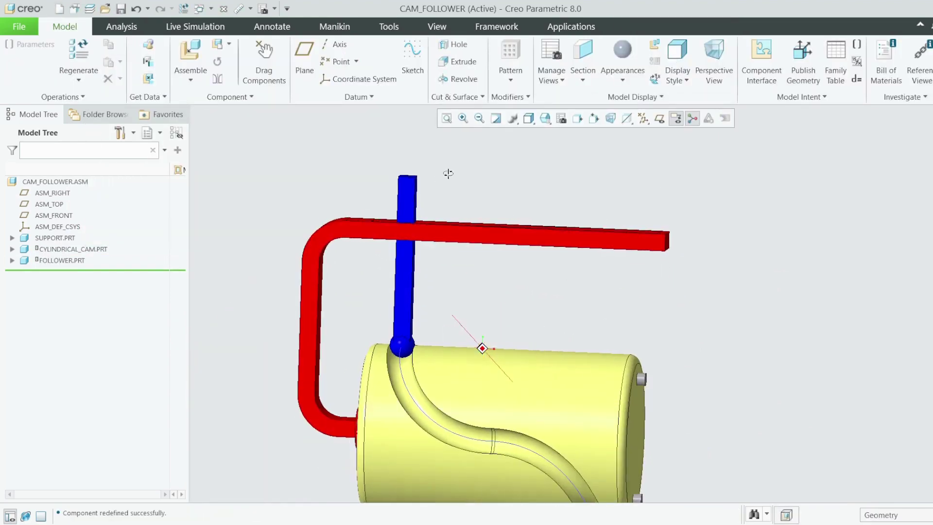
{"action": "left_click", "coordinate": [264, 57]}
{"action": "left_click", "coordinate": [404, 274]}
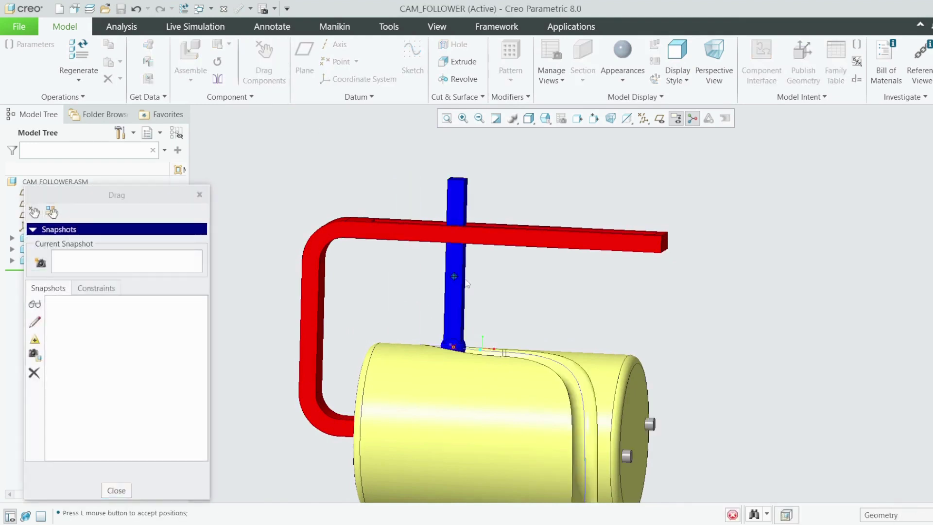
{"action": "middle_click", "coordinate": [605, 342]}
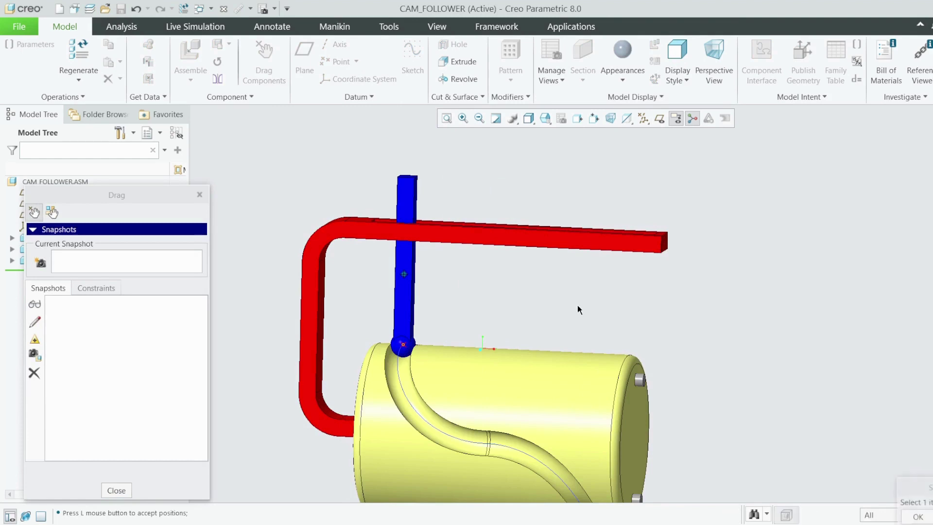
{"action": "middle_click_drag", "start_coordinate": [577, 306], "coordinate": [562, 316]}
{"action": "left_click", "coordinate": [405, 278]}
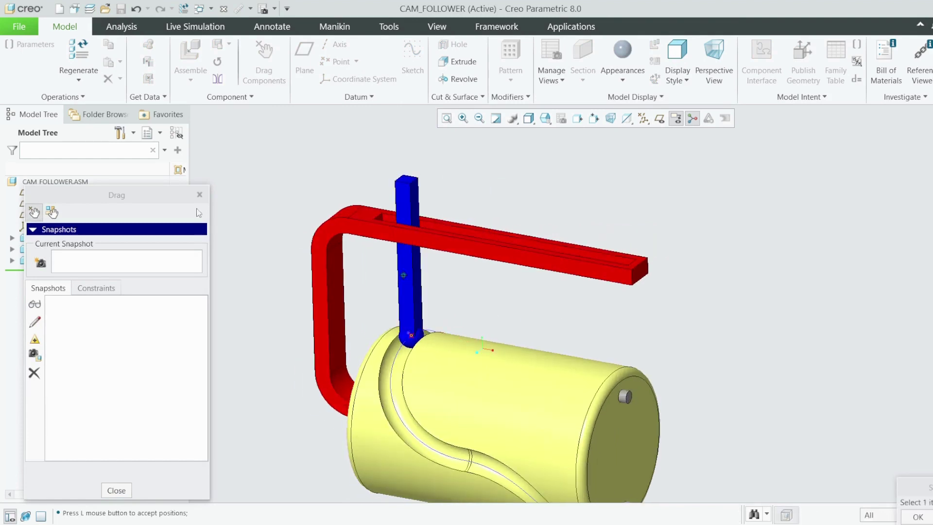
{"action": "left_click", "coordinate": [117, 490]}
{"action": "left_click", "coordinate": [264, 60]}
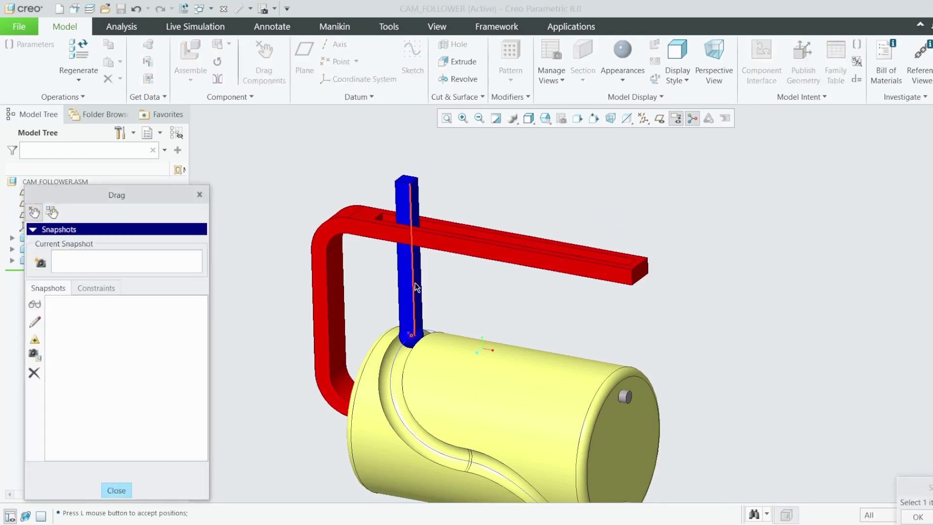
{"action": "left_click", "coordinate": [406, 270]}
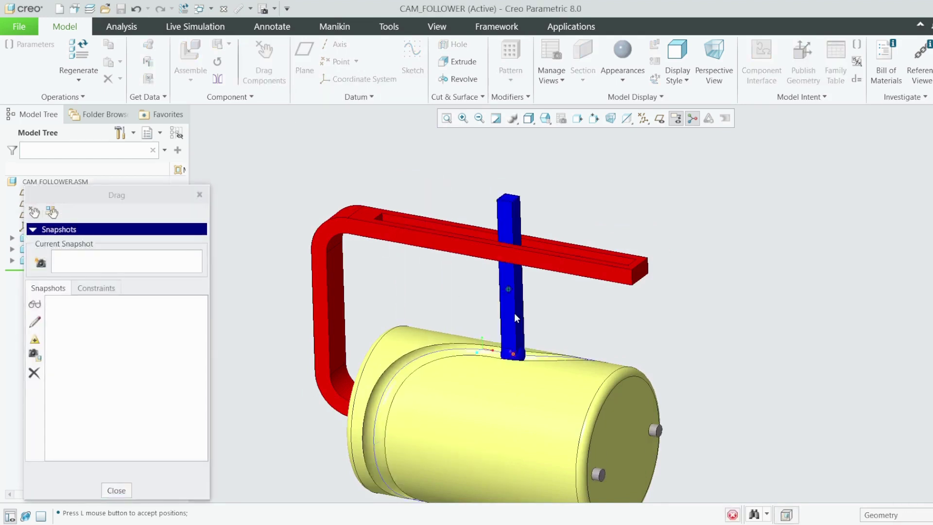
{"action": "left_click", "coordinate": [199, 195]}
{"action": "scroll", "coordinate": [313, 190], "scroll_direction": "up", "scroll_amount": 1}
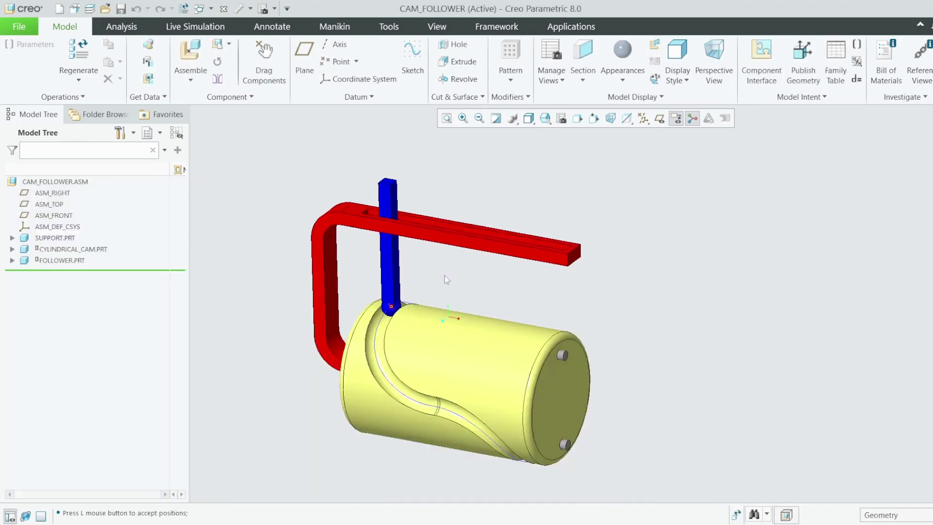
{"action": "mouse_move", "coordinate": [444, 277]}
{"action": "middle_mouse_down"}
{"action": "mouse_move", "coordinate": [518, 273]}
{"action": "mouse_move", "coordinate": [450, 267]}
{"action": "mouse_move", "coordinate": [438, 254]}
{"action": "mouse_move", "coordinate": [449, 277]}
{"action": "mouse_move", "coordinate": [441, 274]}
{"action": "middle_mouse_up"}
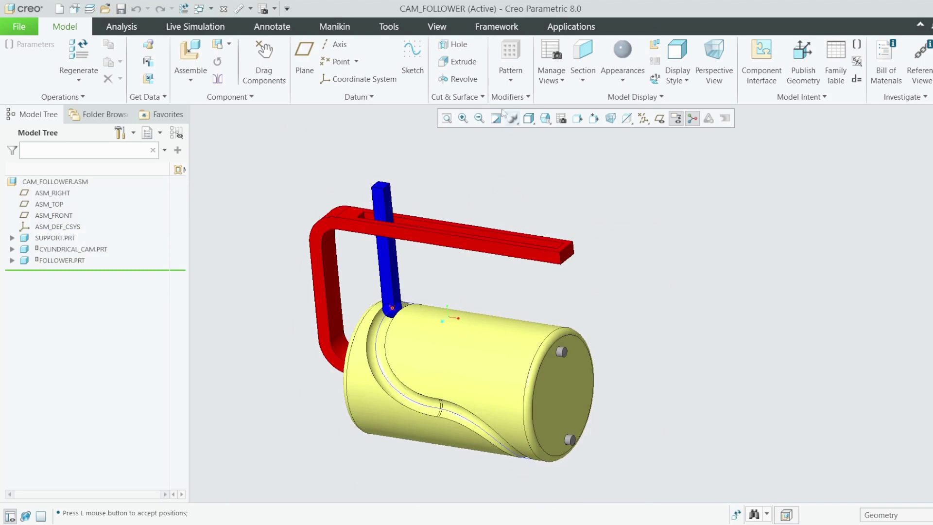
- Open the assembly in the Mechanism application and examine the connection symbols on the cam and the follower
{"action": "left_click", "coordinate": [567, 29]}
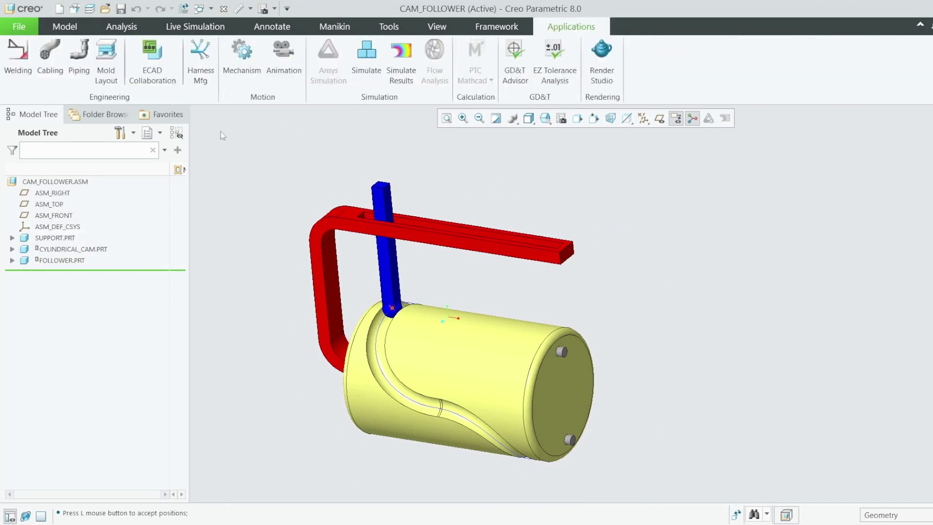
{"action": "left_click", "coordinate": [241, 57]}
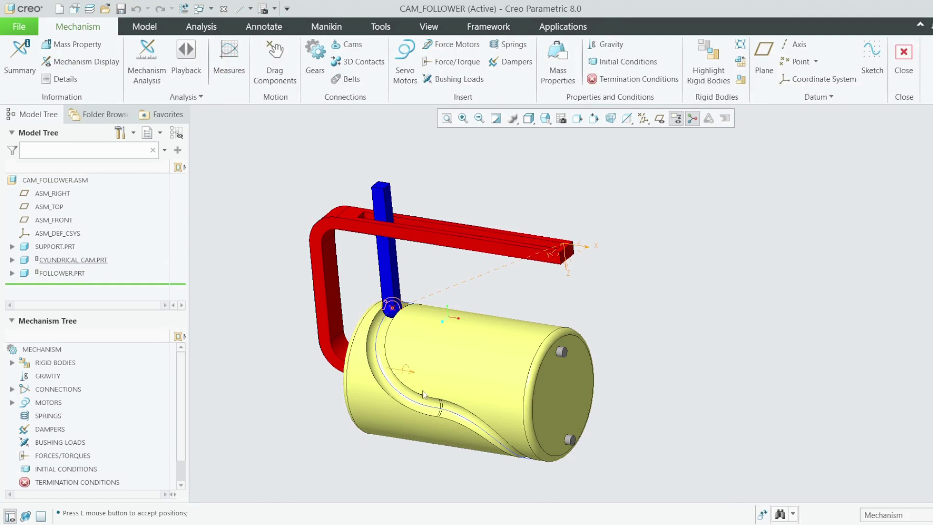
{"action": "middle_click_drag", "start_coordinate": [411, 371], "coordinate": [415, 359]}
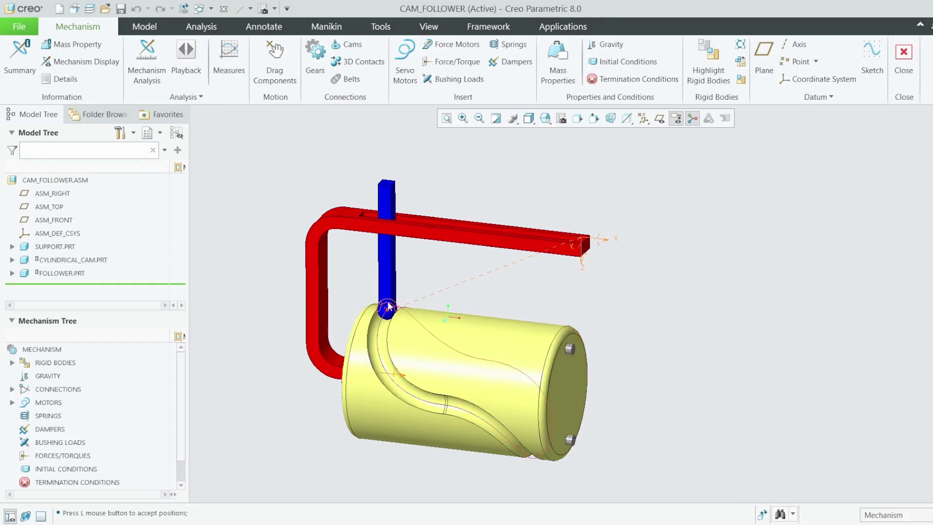
{"action": "scroll", "coordinate": [389, 306], "scroll_direction": "up", "scroll_amount": 3}
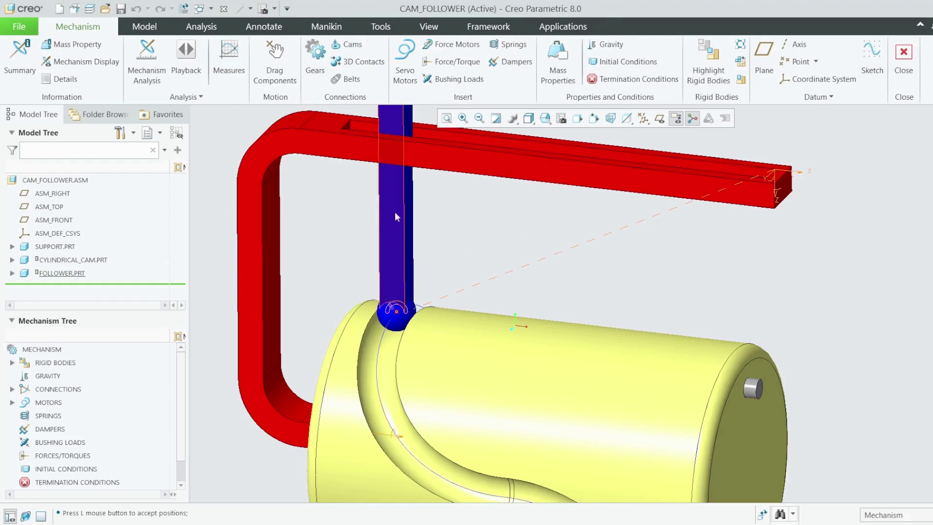
{"action": "scroll", "coordinate": [414, 294], "scroll_direction": "down", "scroll_amount": 2}
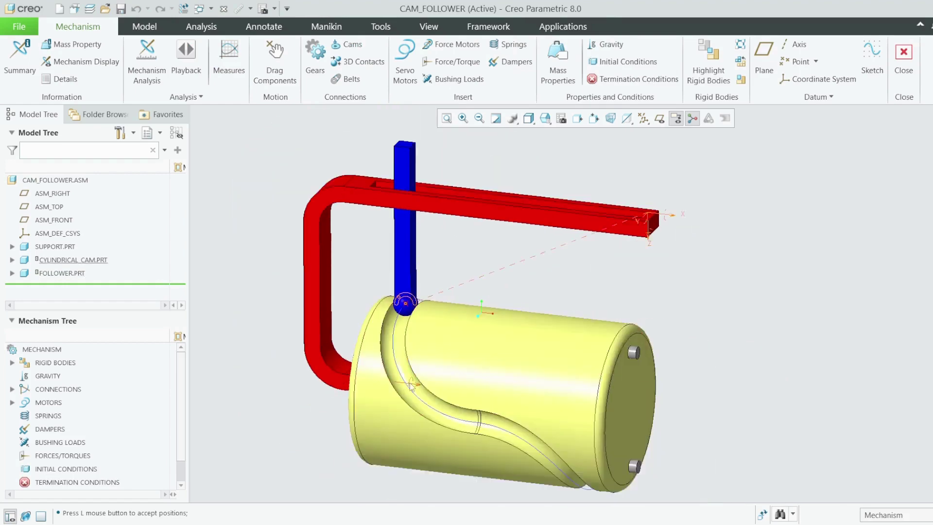
{"action": "scroll", "coordinate": [393, 375], "scroll_direction": "up", "scroll_amount": 4}
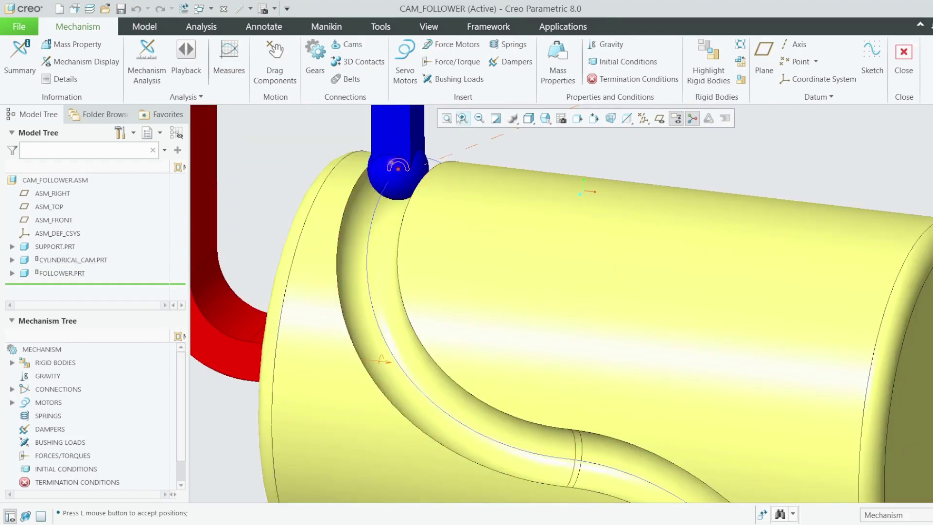
- Create a servo motor that drives the rotation axis of the cylindrical cam's pin connection
{"action": "left_click", "coordinate": [406, 57]}
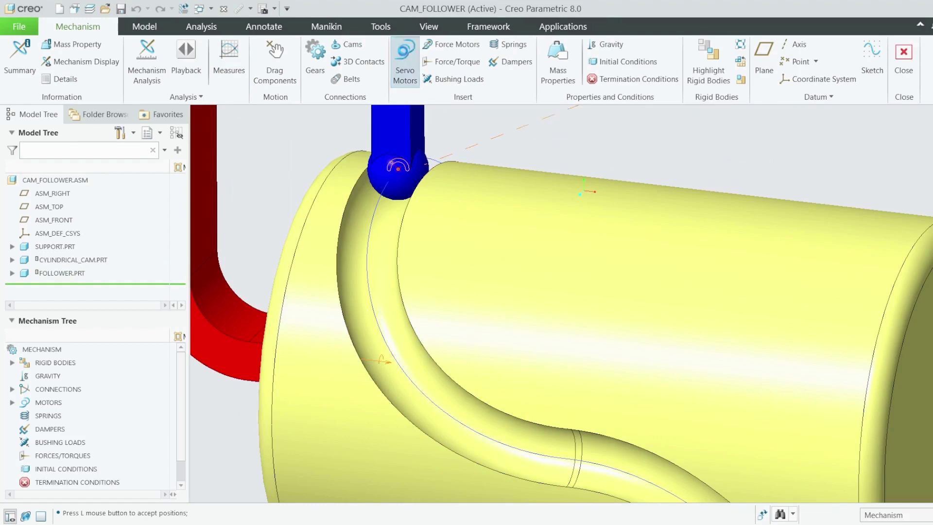
{"action": "left_click", "coordinate": [383, 363]}
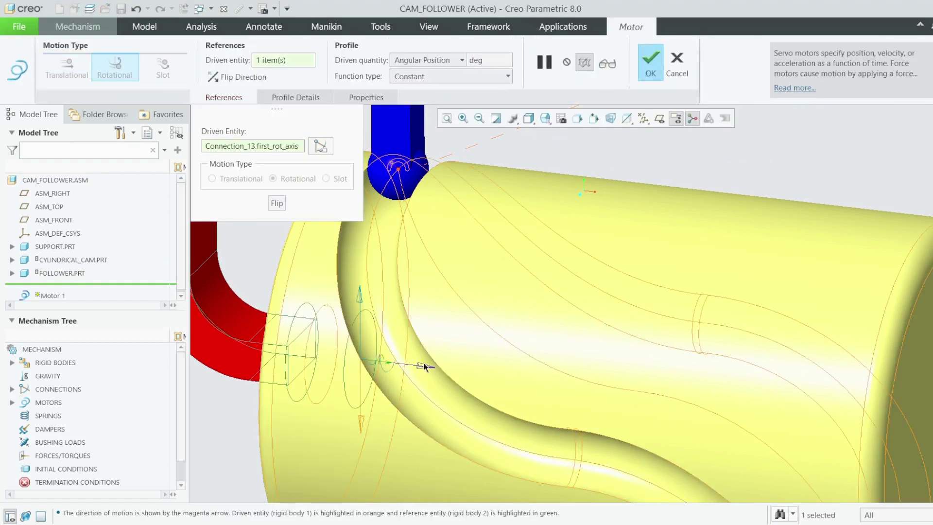
{"action": "scroll", "coordinate": [474, 298], "scroll_direction": "up", "scroll_amount": 3}
- Set the motor's driven quantity to Angular Velocity with a constant coefficient A of 30 deg/sec
{"action": "left_click", "coordinate": [297, 99]}
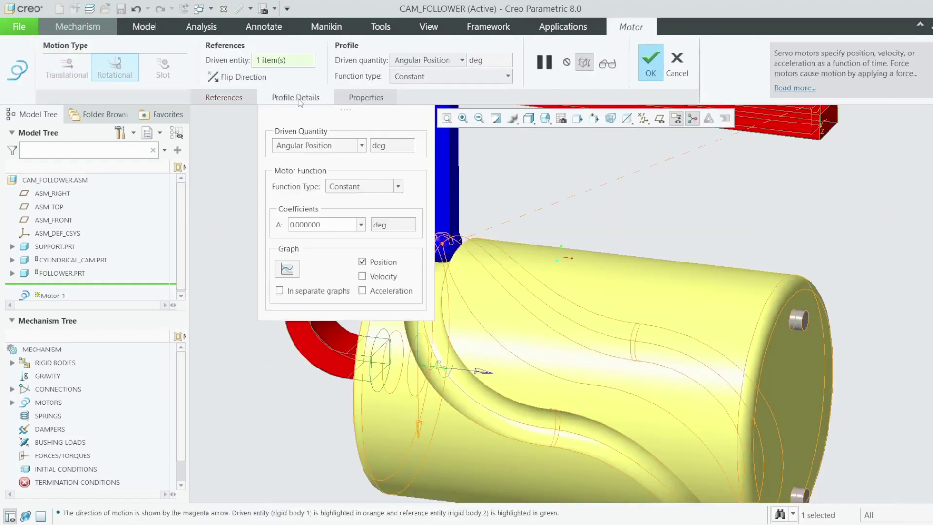
{"action": "left_click", "coordinate": [361, 146]}
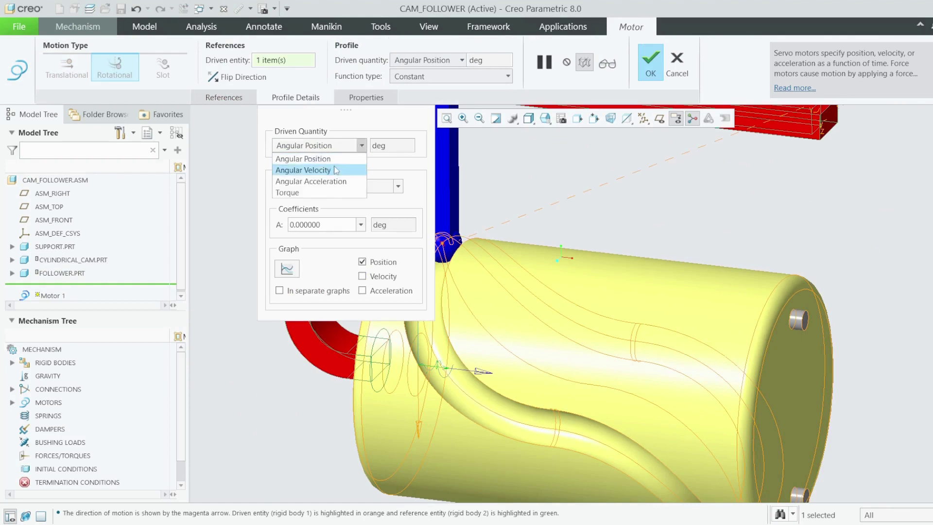
{"action": "left_click", "coordinate": [333, 167]}
{"action": "double_click", "coordinate": [317, 257]}
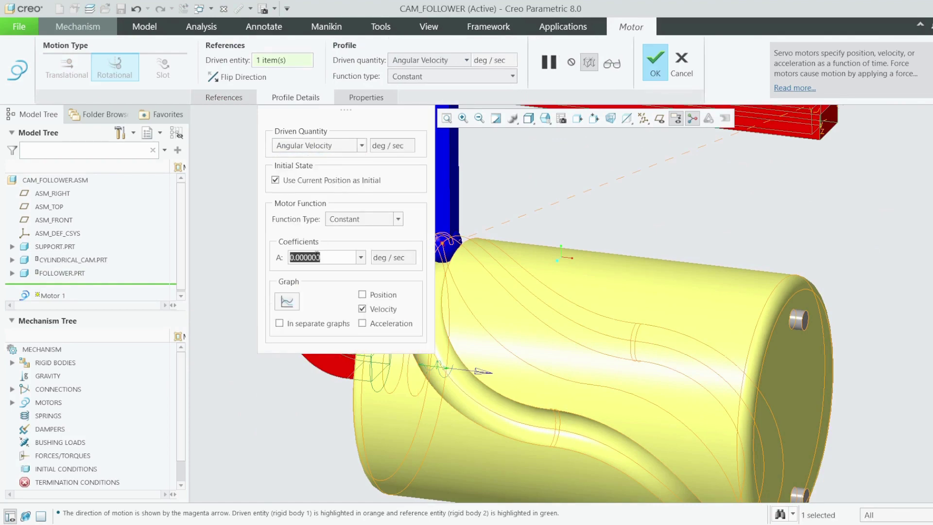
{"action": "type", "text": "30"}
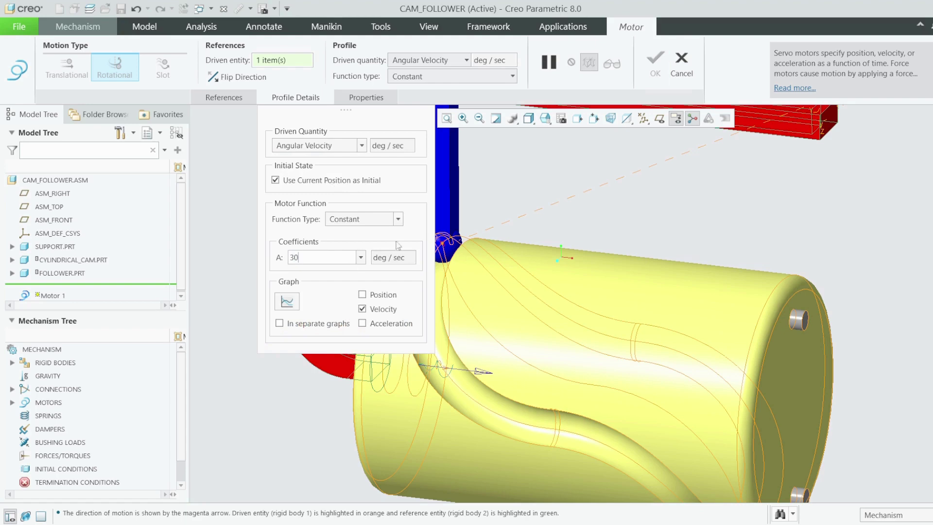
- Switch the motor's driven quantity to Torque and back to Angular Velocity
{"action": "left_click", "coordinate": [315, 145]}
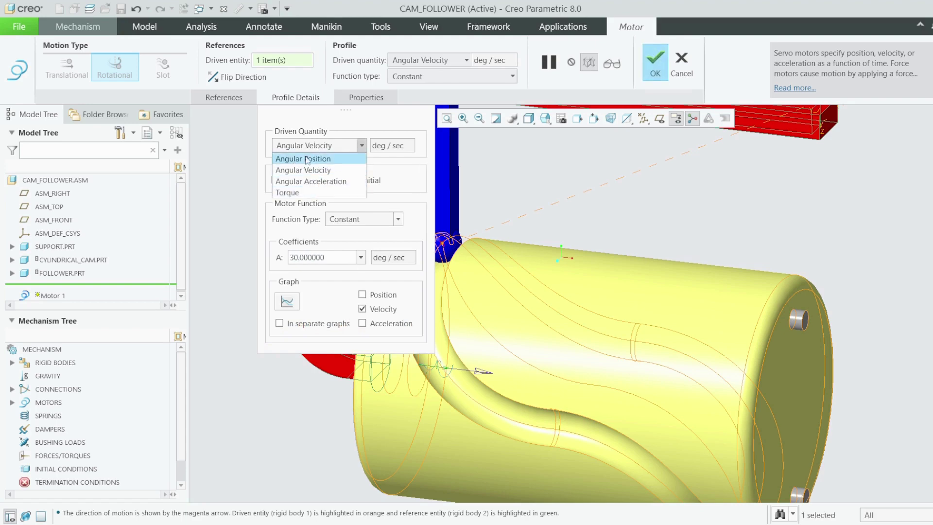
{"action": "left_click", "coordinate": [316, 193]}
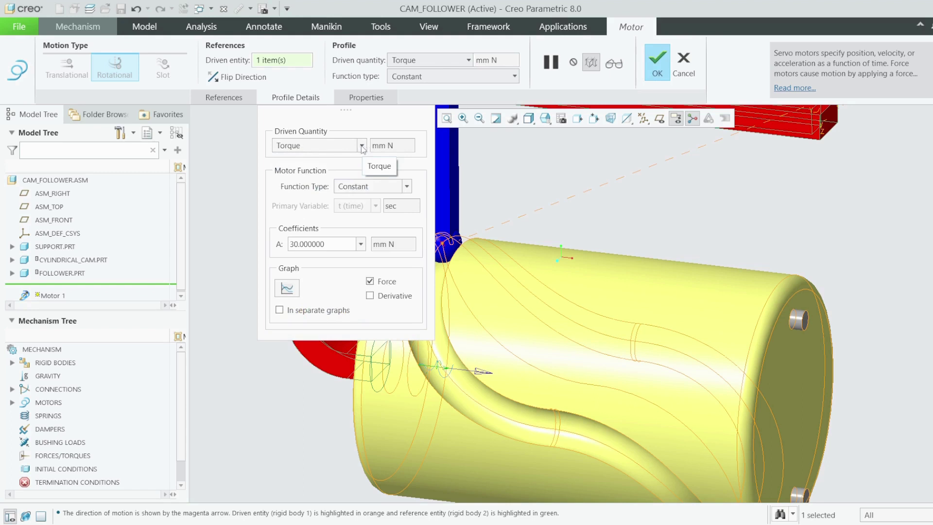
{"action": "left_click", "coordinate": [362, 146]}
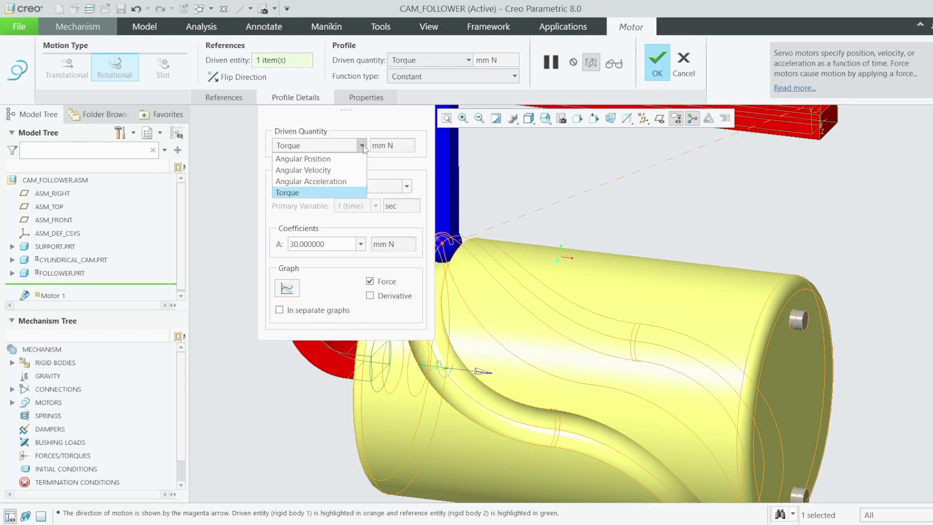
{"action": "left_click", "coordinate": [318, 170]}
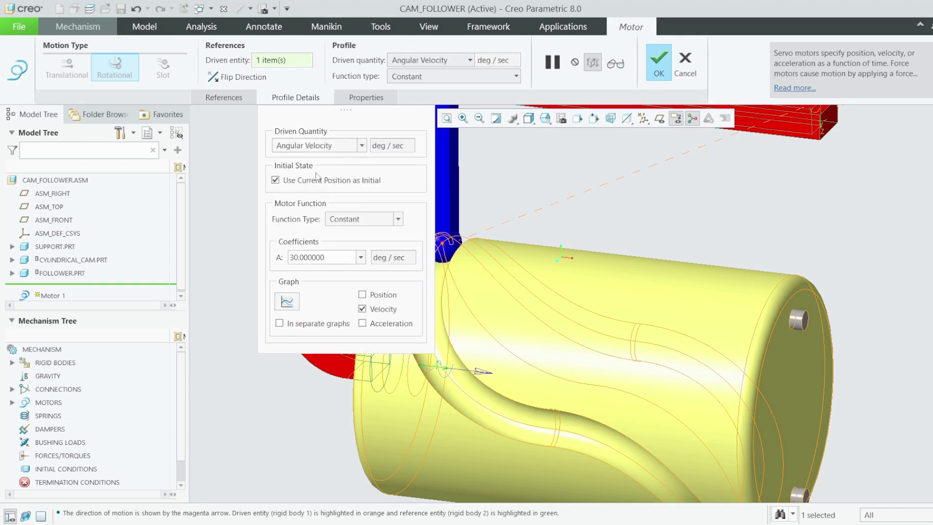
- Try the Ramp and Parabolic function types for the motor profile and return it to Constant
{"action": "left_click", "coordinate": [343, 222]}
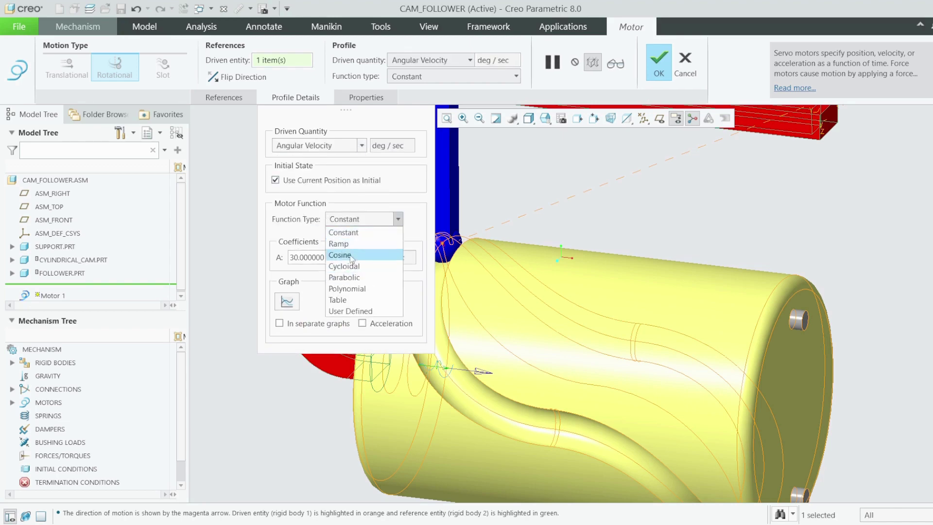
{"action": "left_click", "coordinate": [352, 244]}
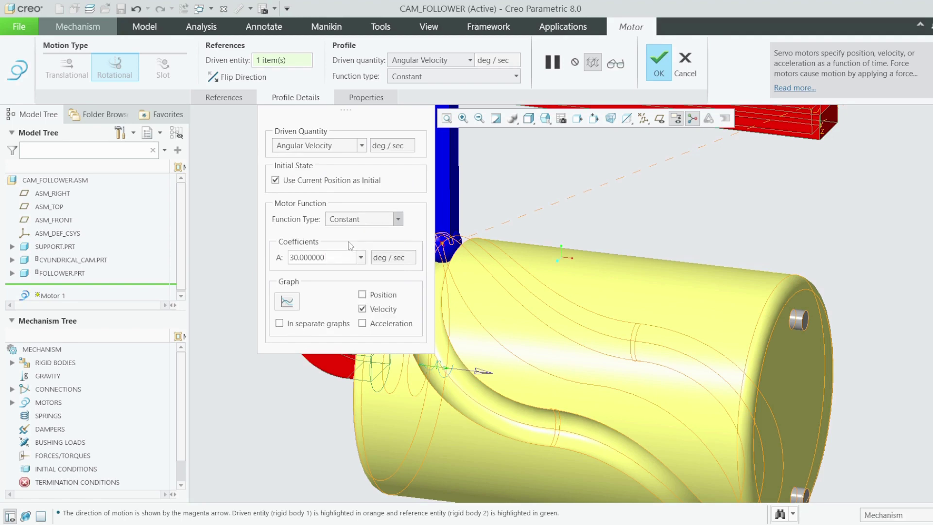
{"action": "left_click", "coordinate": [392, 222]}
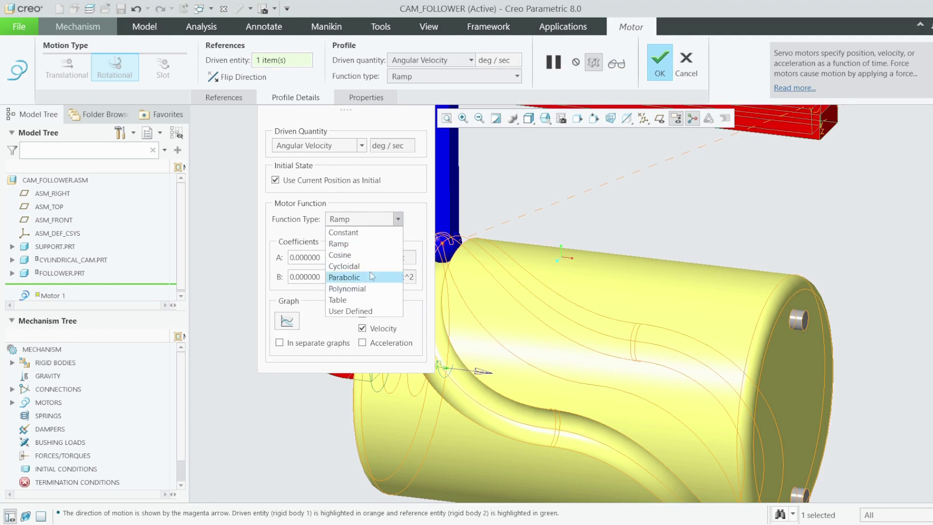
{"action": "left_click", "coordinate": [344, 277]}
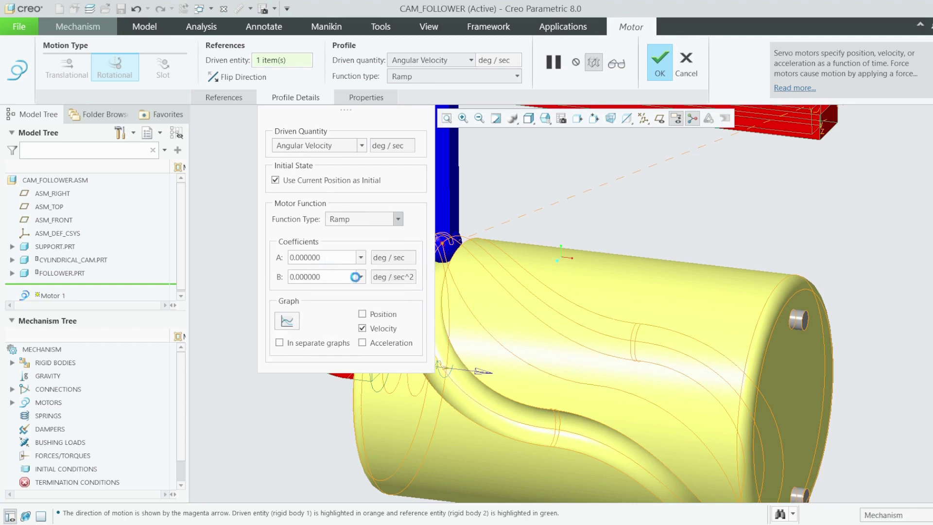
{"action": "double_click", "coordinate": [309, 260]}
{"action": "key", "text": "Tab"}
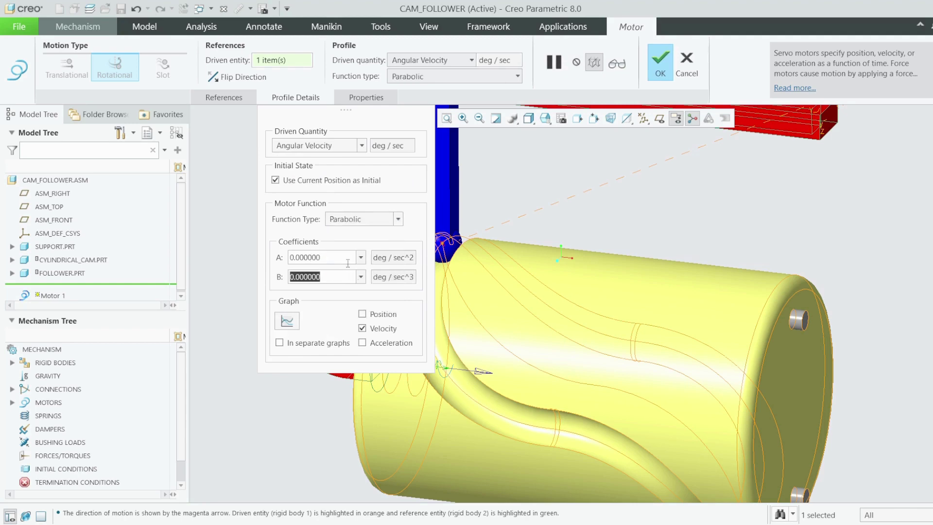
{"action": "left_click", "coordinate": [384, 225]}
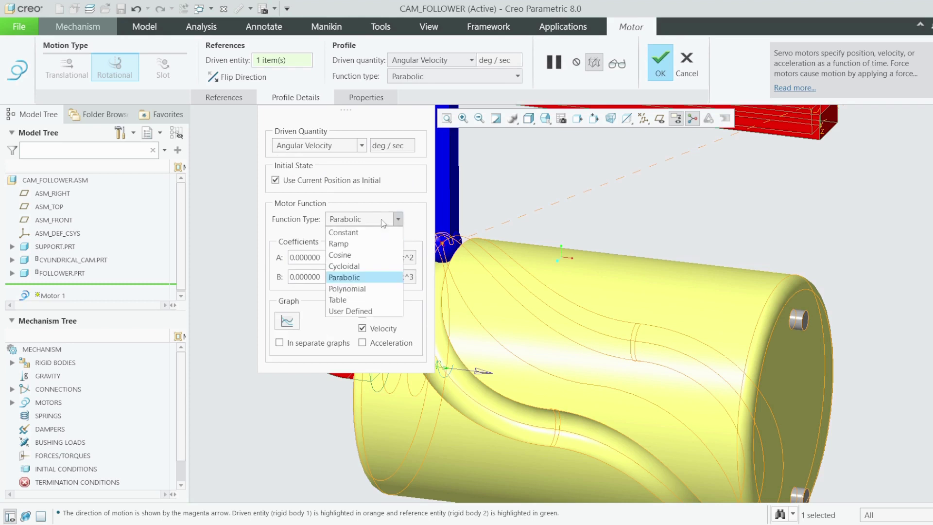
{"action": "left_click", "coordinate": [362, 233]}
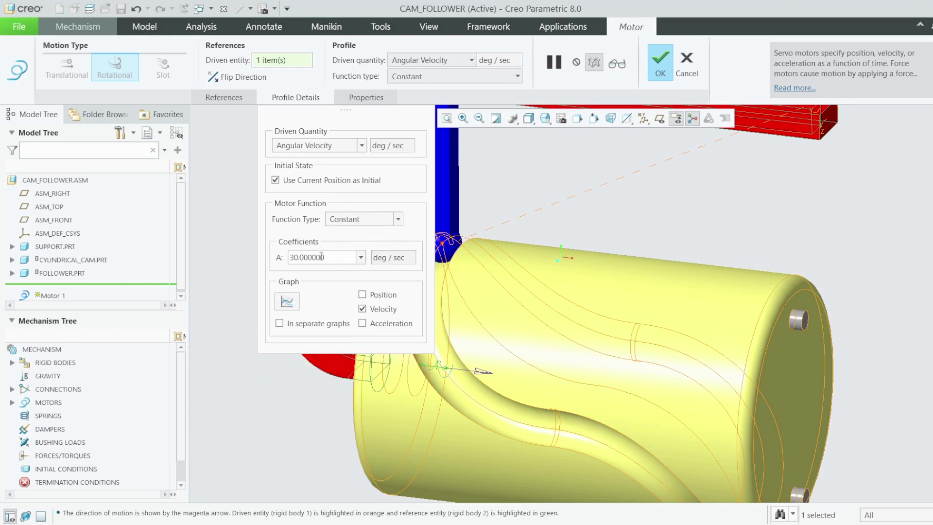
- Name the motor RotationMotion, accept its definition and restore the model's default orientation
{"action": "left_click", "coordinate": [363, 309]}
{"action": "left_click", "coordinate": [371, 98]}
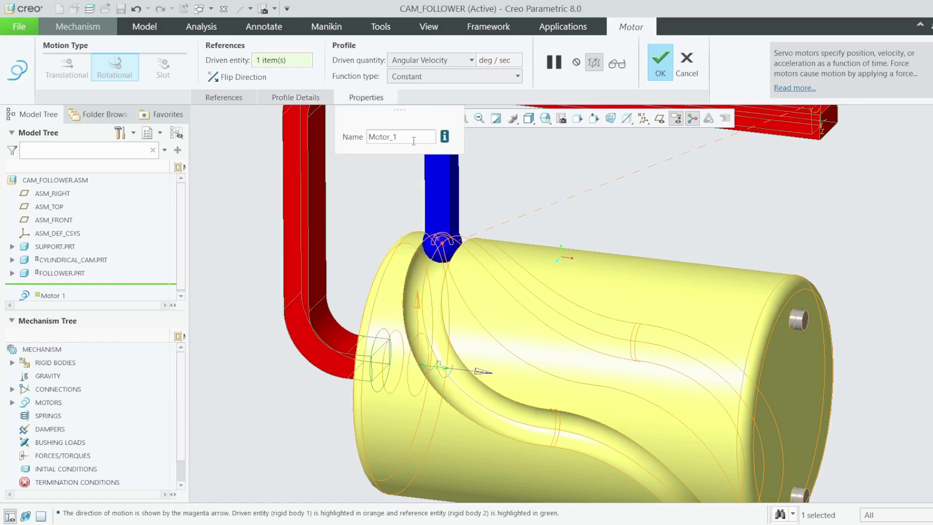
{"action": "left_click_drag", "start_coordinate": [401, 136], "coordinate": [365, 138]}
{"action": "type", "text": "Rotation"}
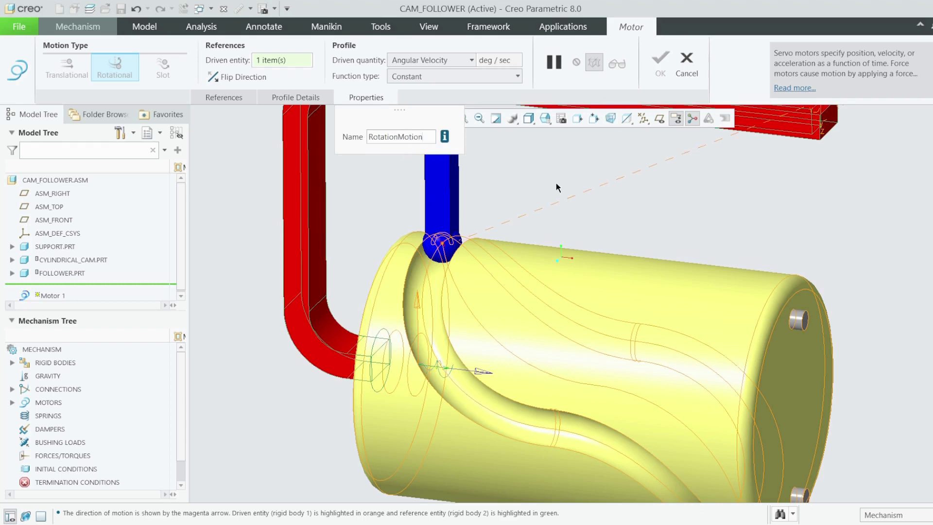
{"action": "key", "text": "Return"}
{"action": "left_click", "coordinate": [660, 63]}
{"action": "key", "text": "ctrl+d"}
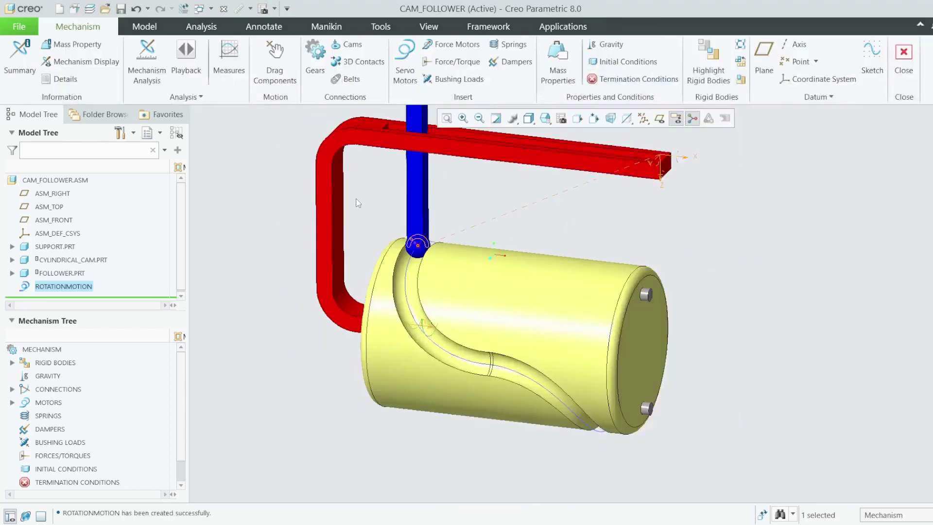
- Define a new mechanism analysis, check its motor list with the Dynamic type, and set the type to Kinematic
{"action": "left_click", "coordinate": [152, 63]}
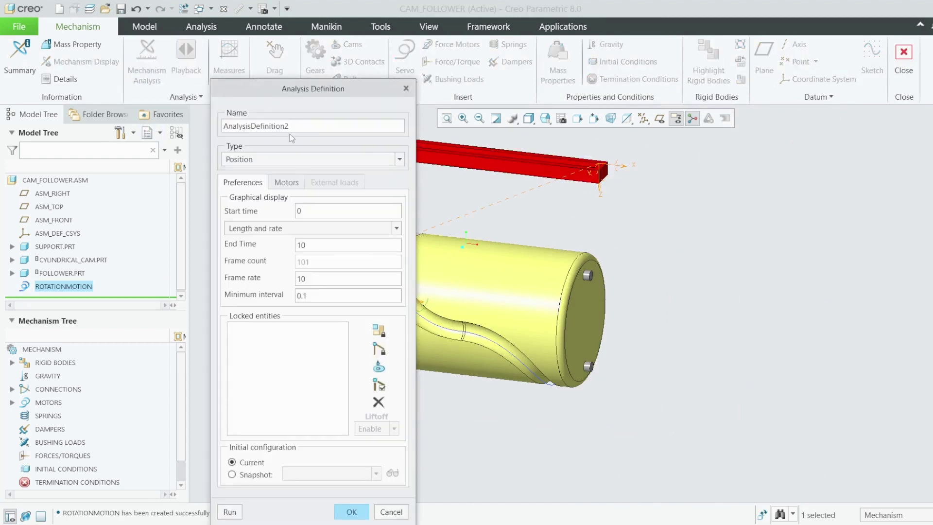
{"action": "left_click", "coordinate": [273, 158]}
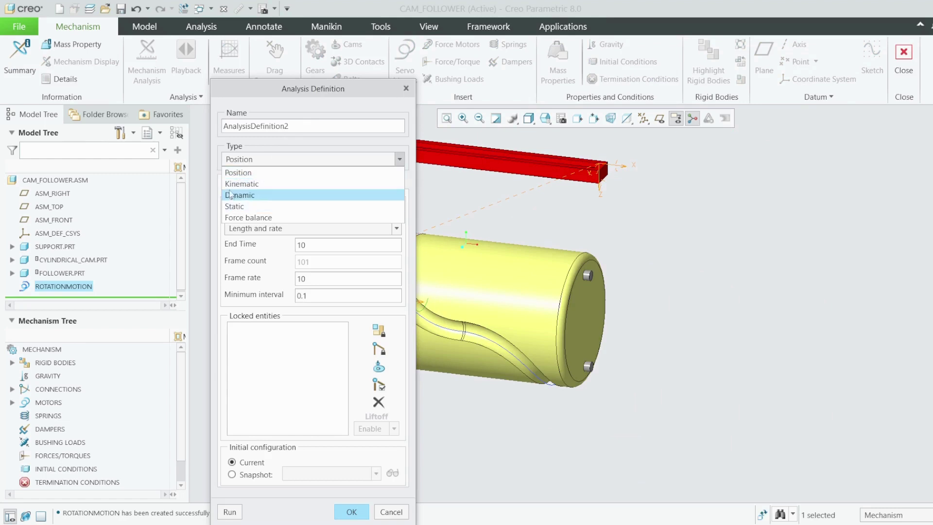
{"action": "left_click", "coordinate": [239, 195]}
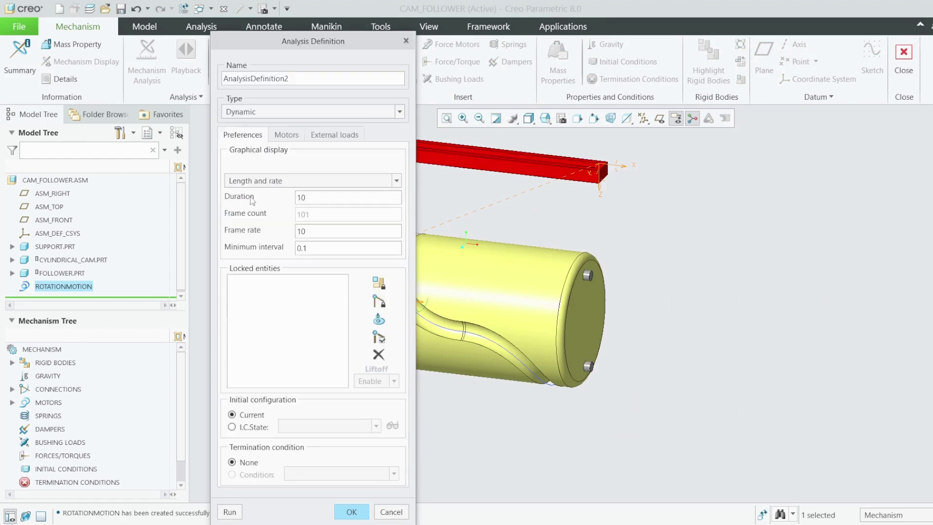
{"action": "left_click", "coordinate": [287, 135]}
{"action": "left_click", "coordinate": [242, 182]}
{"action": "left_click", "coordinate": [286, 135]}
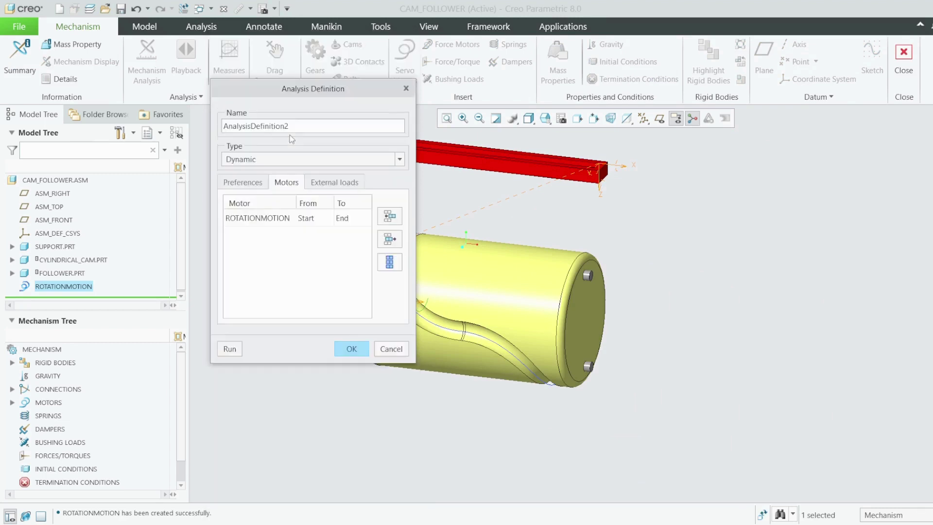
{"action": "left_click", "coordinate": [238, 182]}
{"action": "left_click", "coordinate": [258, 111]}
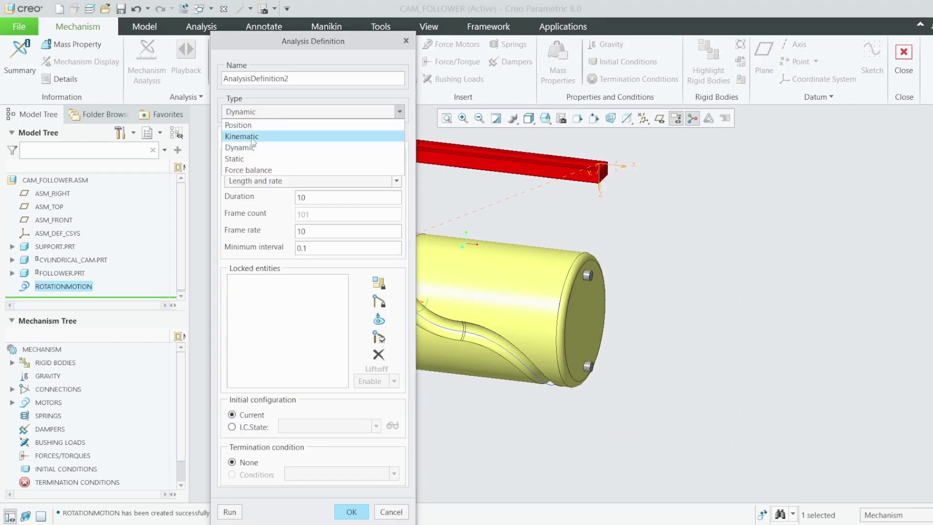
{"action": "left_click", "coordinate": [252, 136]}
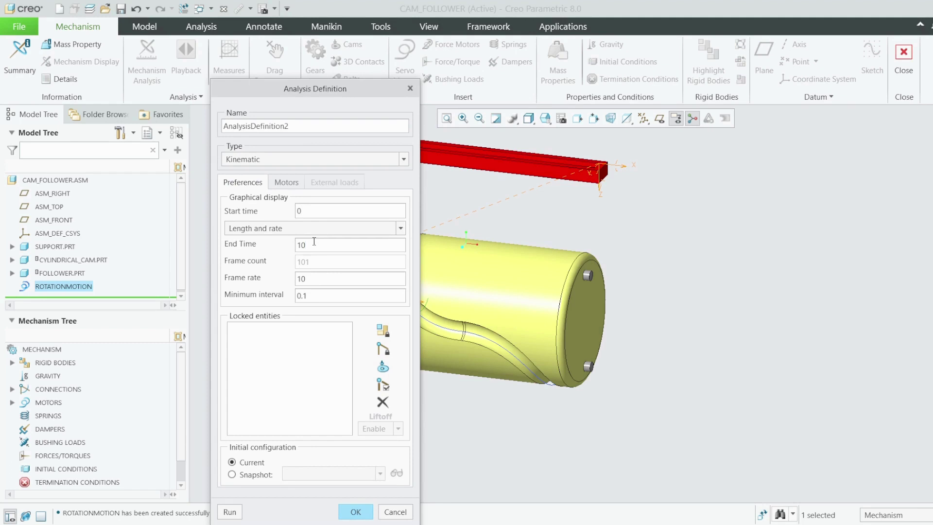
- Set the kinematic analysis frame rate to 20, run the analysis and accept its definition
{"action": "left_click_drag", "start_coordinate": [311, 280], "coordinate": [287, 278]}
{"action": "type", "text": "20"}
{"action": "left_click_drag", "start_coordinate": [345, 102], "coordinate": [355, 36]}
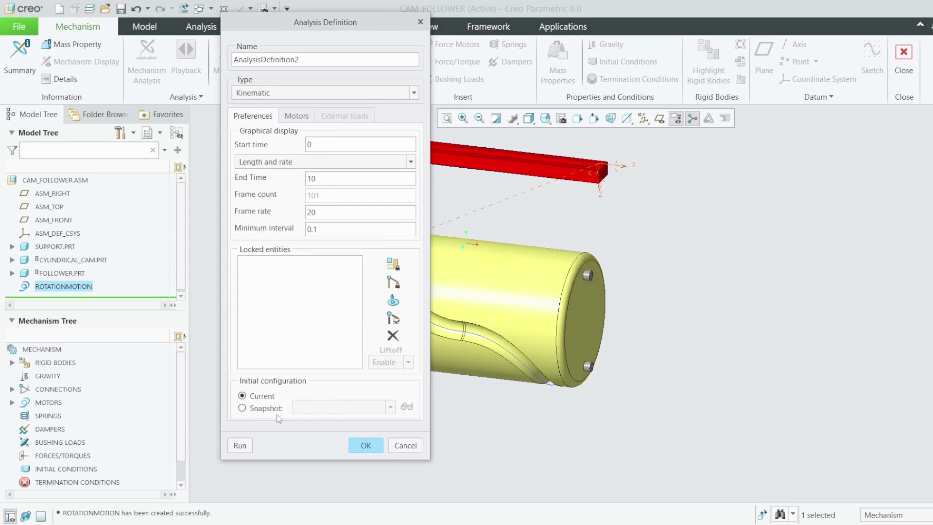
{"action": "left_click", "coordinate": [240, 445]}
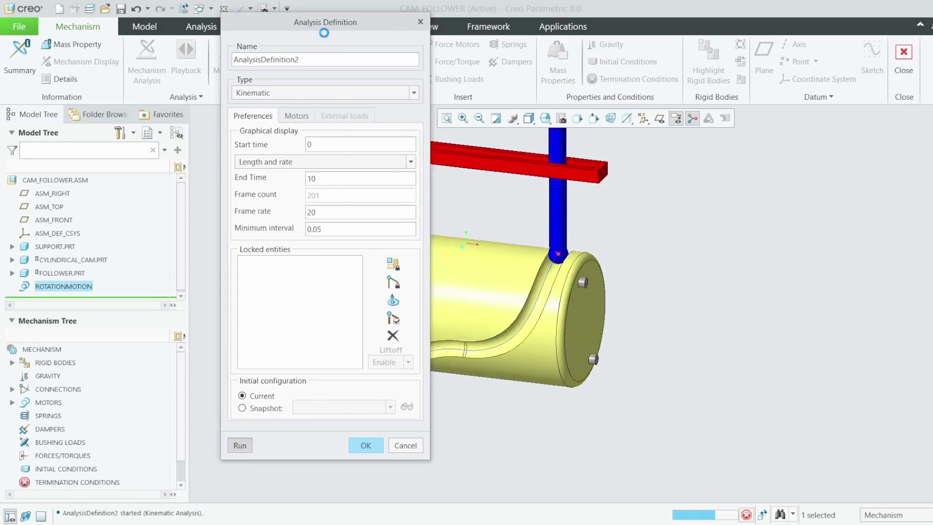
{"action": "left_click_drag", "start_coordinate": [325, 24], "coordinate": [412, 59]}
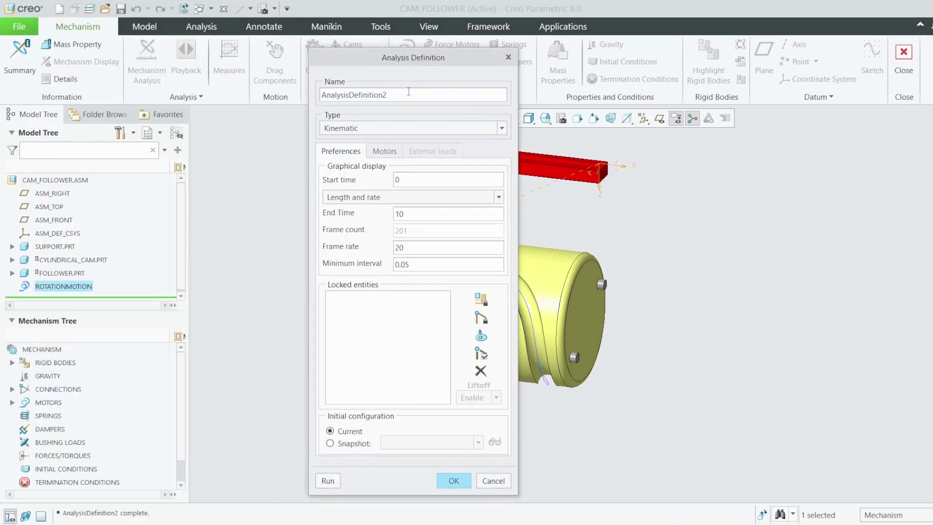
{"action": "left_click", "coordinate": [453, 481]}
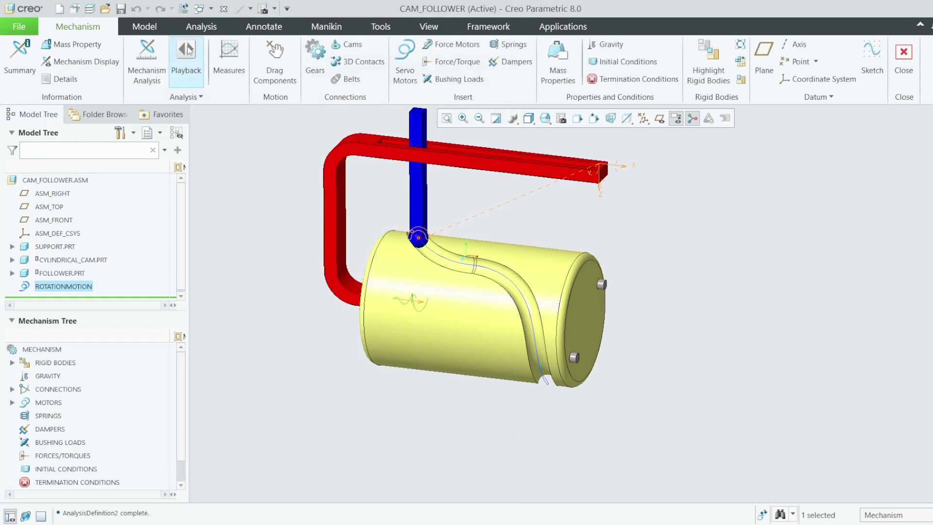
- Play back the kinematic analysis result as an animation at maximum speed and close the playback
{"action": "left_click", "coordinate": [188, 50]}
{"action": "left_click", "coordinate": [181, 150]}
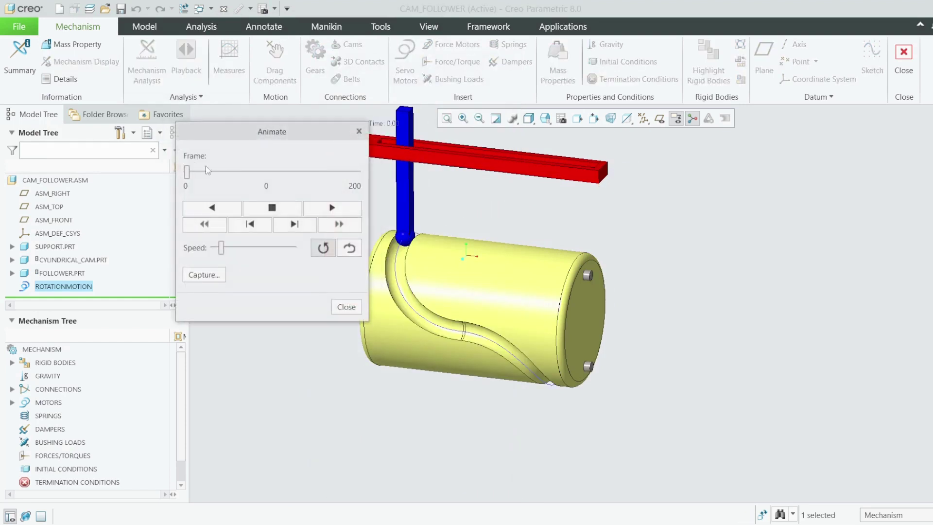
{"action": "left_click_drag", "start_coordinate": [258, 137], "coordinate": [674, 182]}
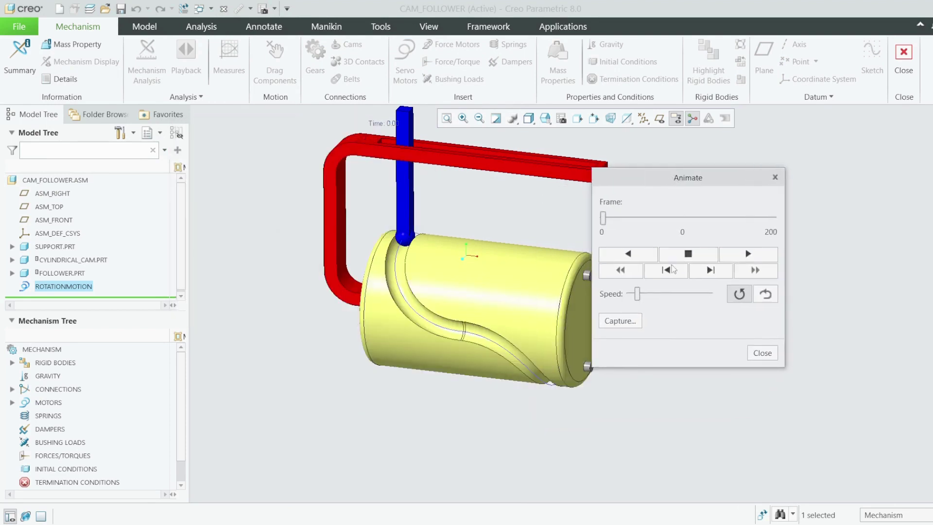
{"action": "left_click_drag", "start_coordinate": [642, 292], "coordinate": [704, 293]}
{"action": "left_click", "coordinate": [751, 254]}
{"action": "left_click_drag", "start_coordinate": [704, 178], "coordinate": [751, 179]}
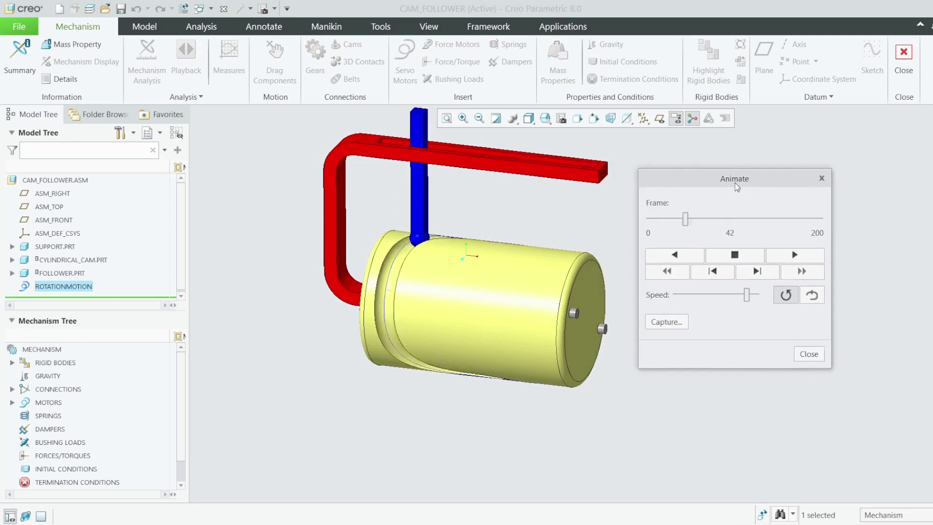
{"action": "left_click_drag", "start_coordinate": [748, 295], "coordinate": [757, 296]}
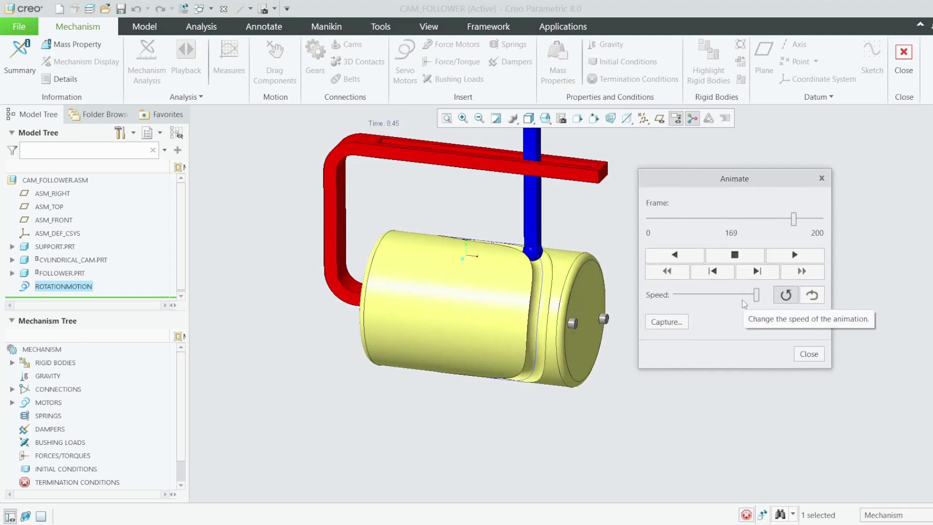
{"action": "left_click", "coordinate": [822, 178]}
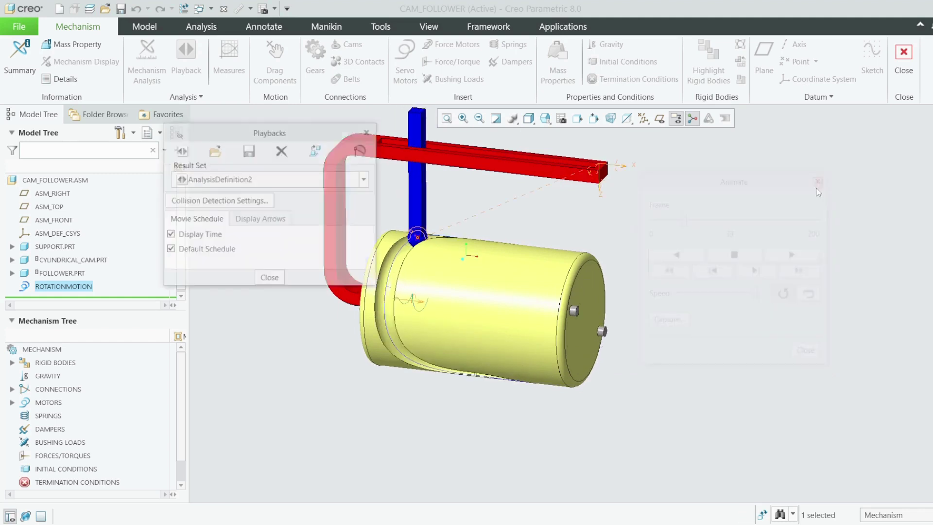
{"action": "left_click", "coordinate": [368, 131]}
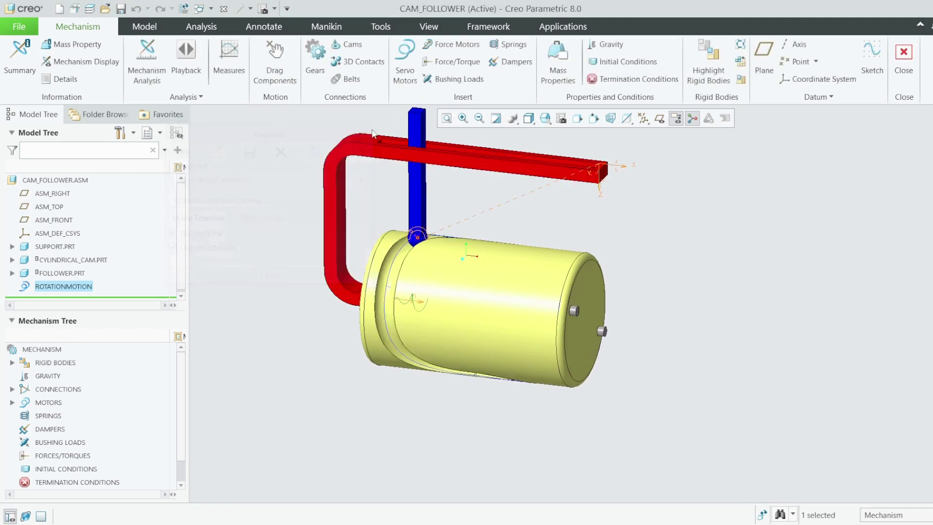
{"action": "left_click", "coordinate": [285, 234]}
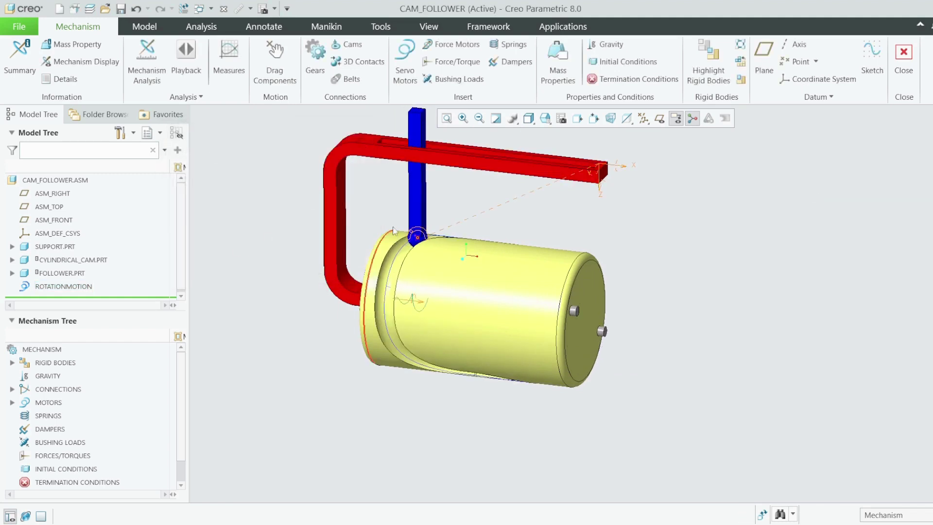
- Move the follower a short way along the cam groove with Drag Components to set a new position
{"action": "left_click", "coordinate": [258, 87]}
{"action": "left_click", "coordinate": [417, 197]}
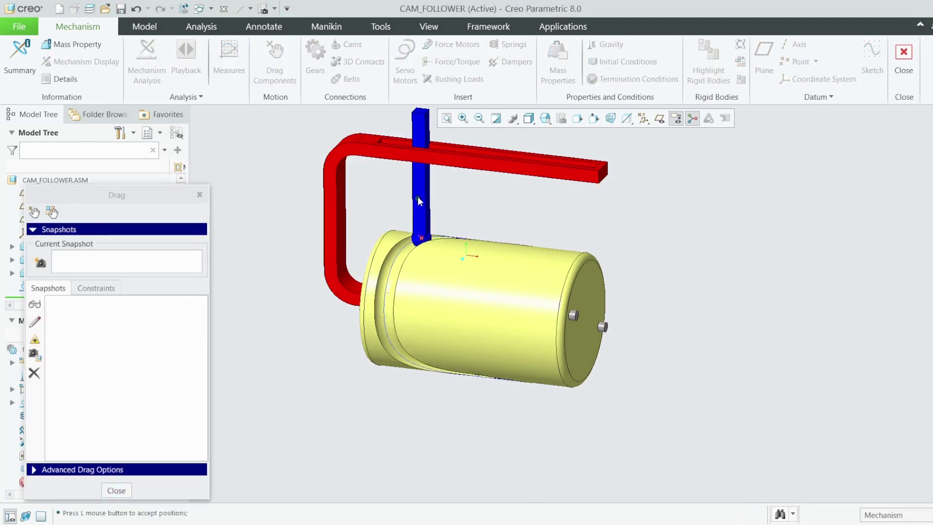
{"action": "left_click", "coordinate": [442, 196]}
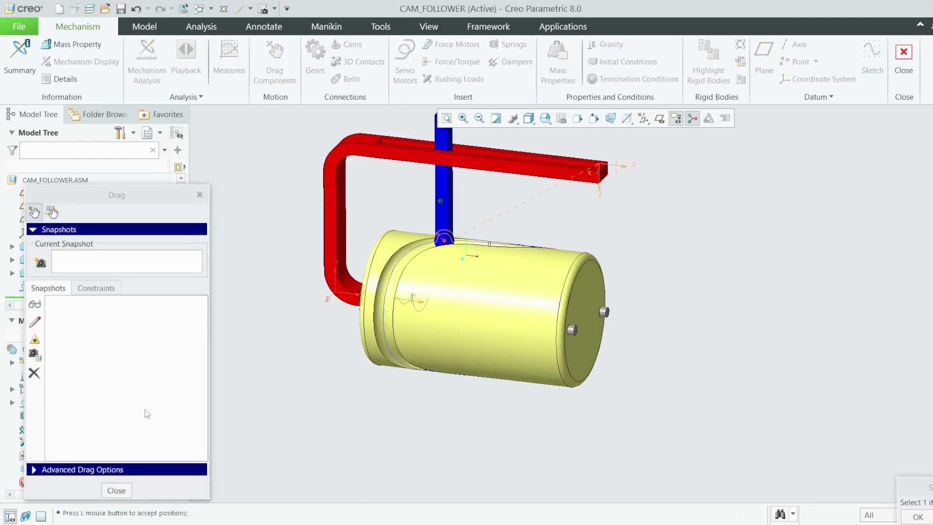
{"action": "scroll", "coordinate": [302, 359], "scroll_direction": "up", "scroll_amount": 1}
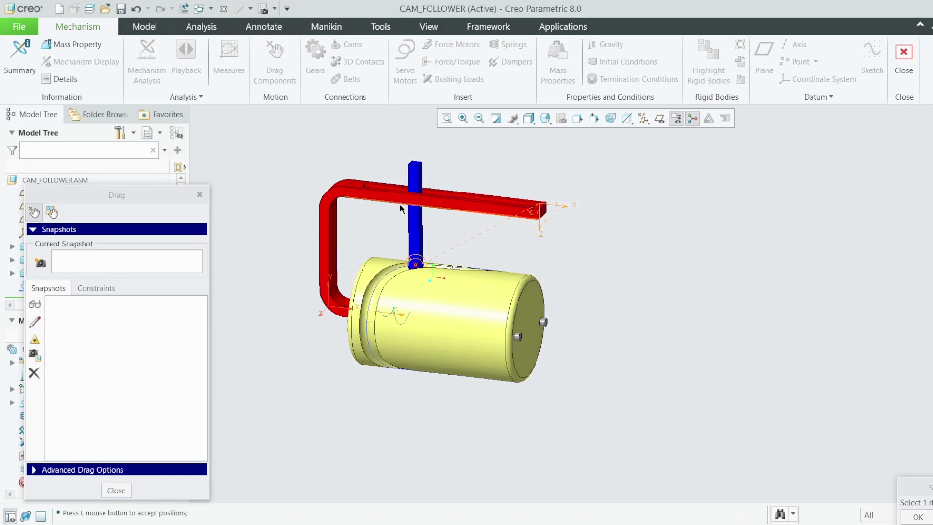
{"action": "scroll", "coordinate": [400, 204], "scroll_direction": "down", "scroll_amount": 1}
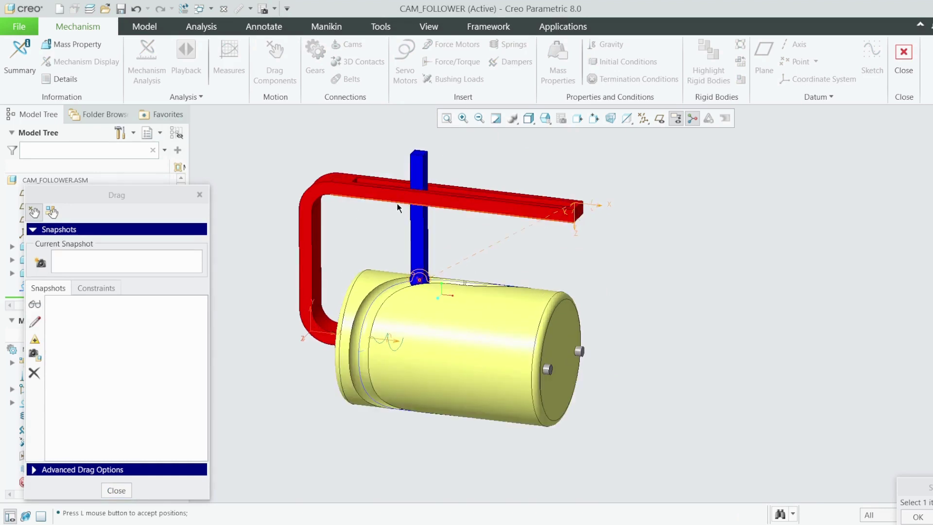
- Take a snapshot of the current component positions and name it Start
{"action": "left_click_drag", "start_coordinate": [111, 200], "coordinate": [172, 136]}
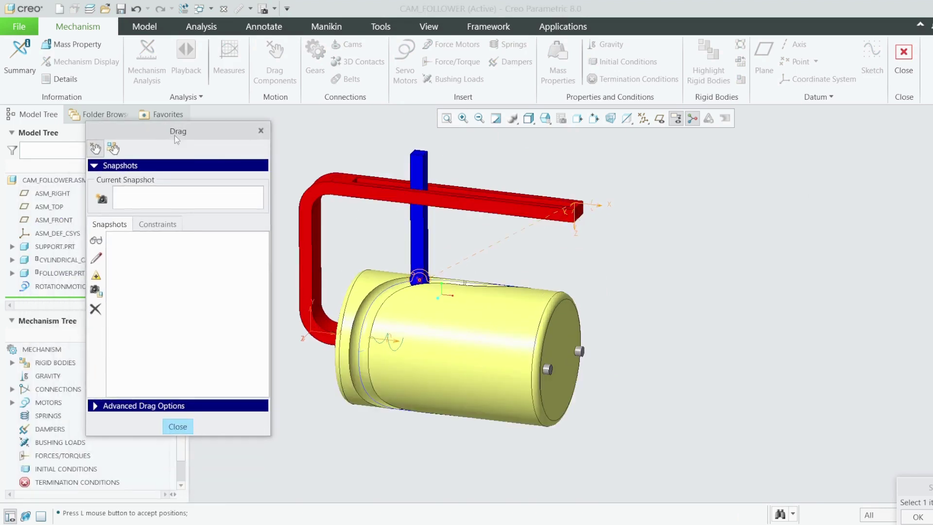
{"action": "left_click", "coordinate": [103, 199]}
{"action": "double_click", "coordinate": [169, 198]}
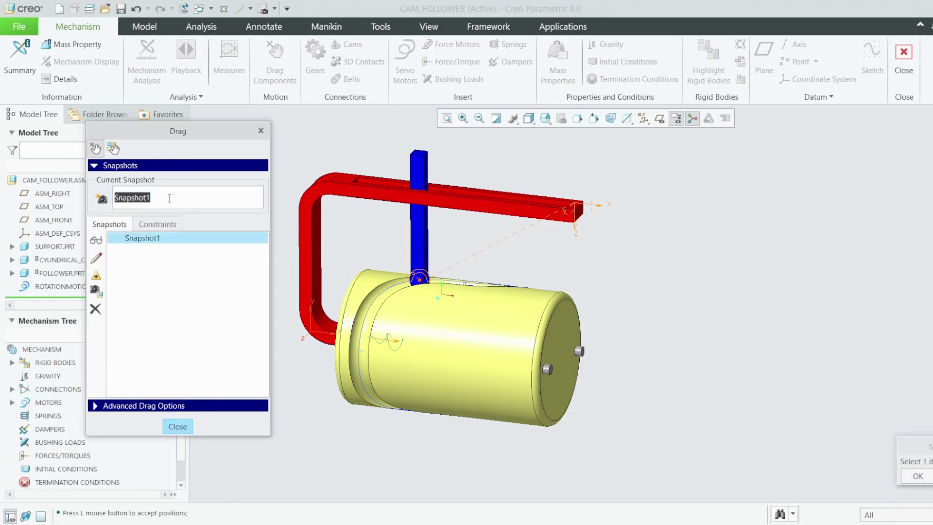
{"action": "type", "text": "Start"}
{"action": "key", "text": "Return"}
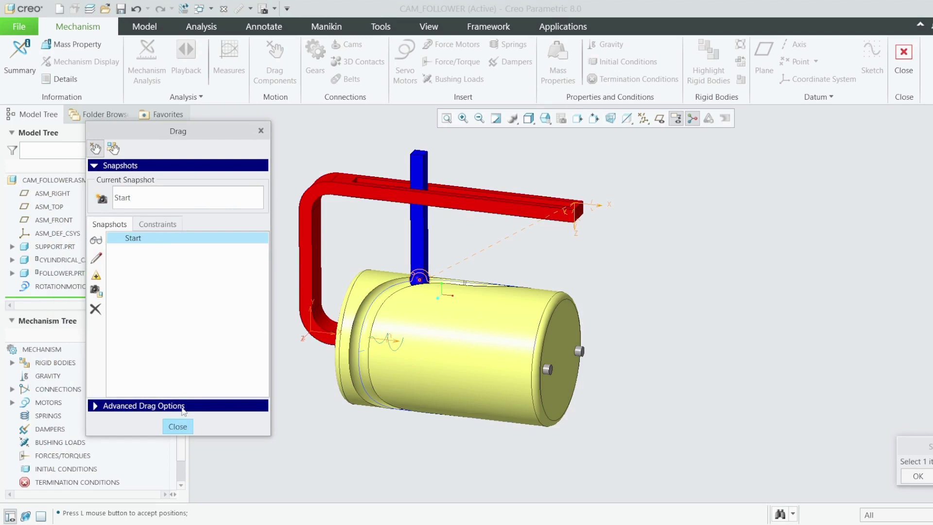
{"action": "left_click", "coordinate": [176, 427]}
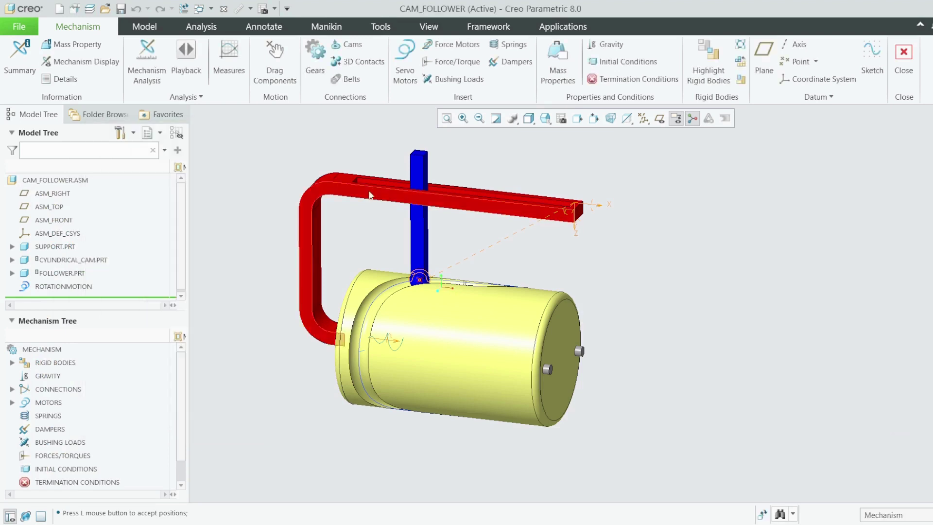
- Move the follower along the cam groove with Drag Components, away from the Start snapshot position
{"action": "left_click", "coordinate": [279, 67]}
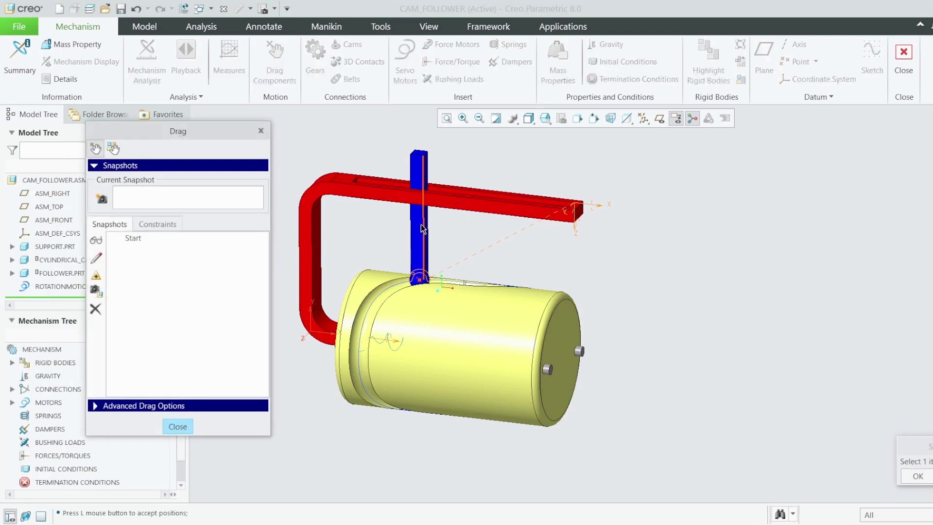
{"action": "left_click", "coordinate": [420, 243]}
{"action": "left_click", "coordinate": [499, 244]}
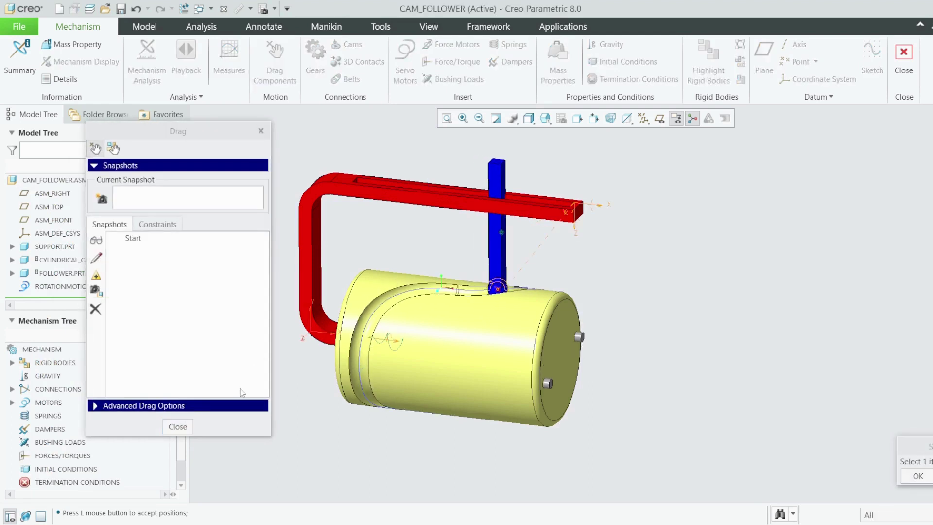
{"action": "left_click", "coordinate": [177, 426]}
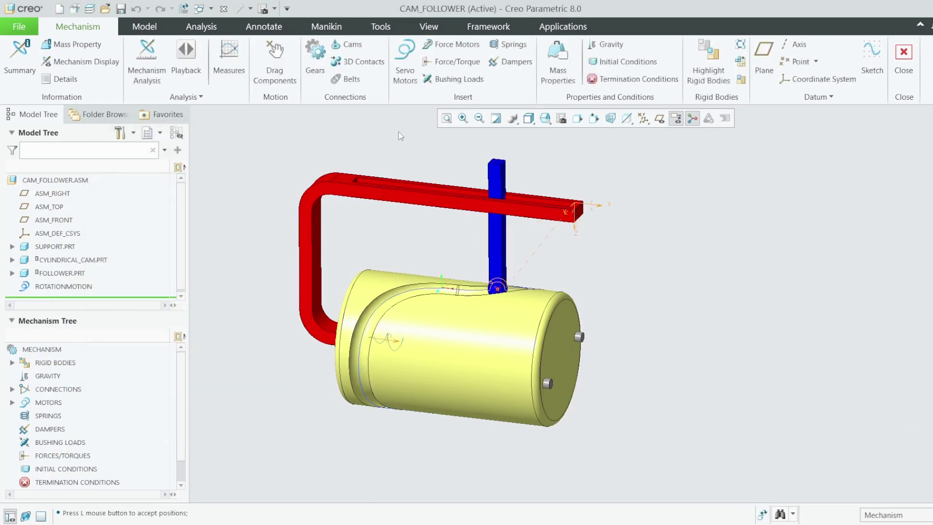
{"action": "left_click", "coordinate": [563, 118]}
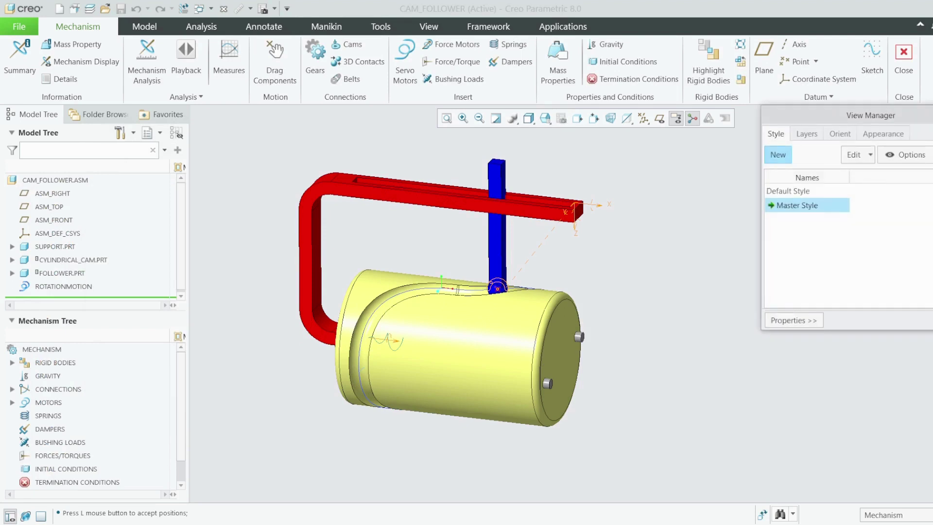
- Restore the component positions stored in the Start snapshot
{"action": "left_click", "coordinate": [275, 58]}
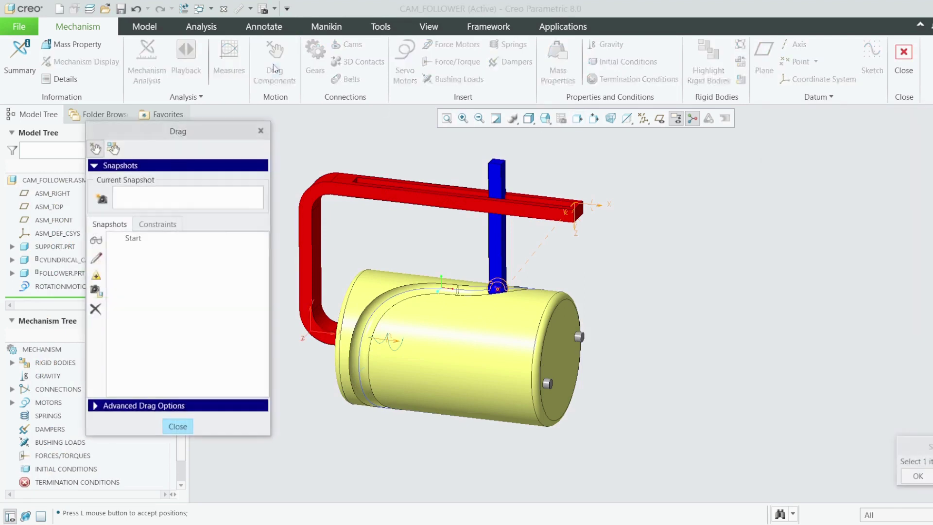
{"action": "left_click", "coordinate": [134, 239]}
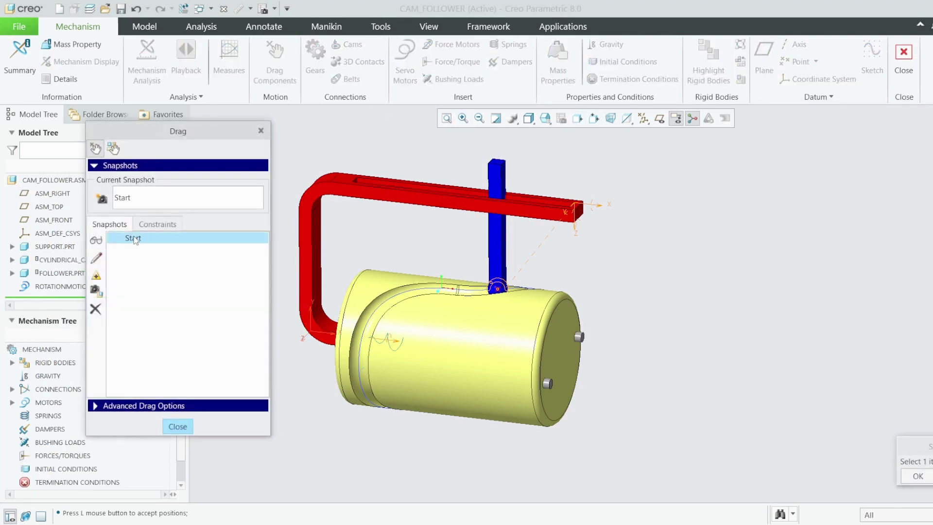
{"action": "left_click", "coordinate": [95, 240]}
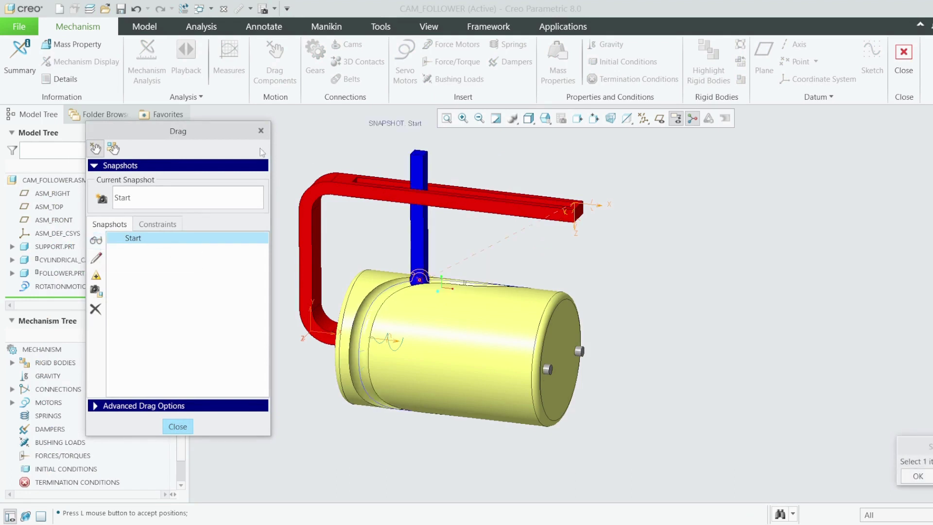
{"action": "left_click", "coordinate": [261, 131]}
- Move the follower along the cam groove once more and return it to the Start snapshot position
{"action": "left_click", "coordinate": [275, 61]}
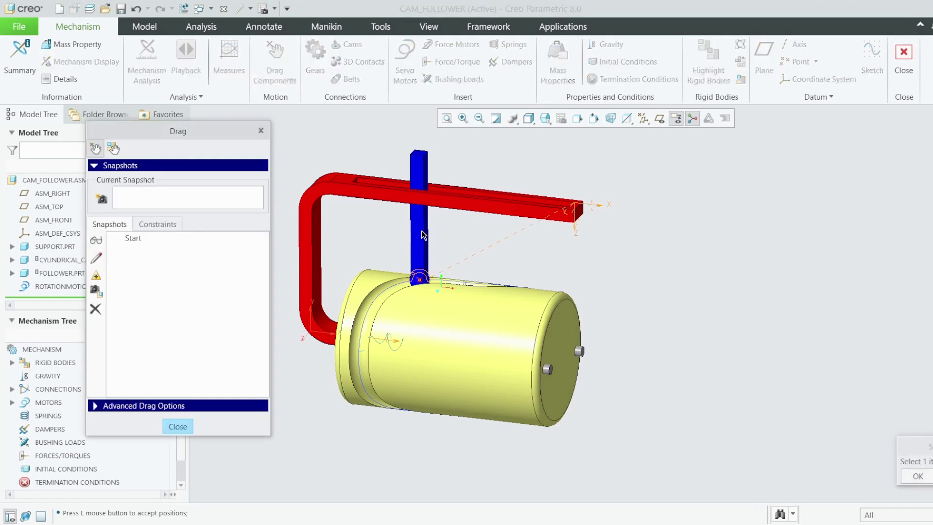
{"action": "left_click", "coordinate": [498, 243]}
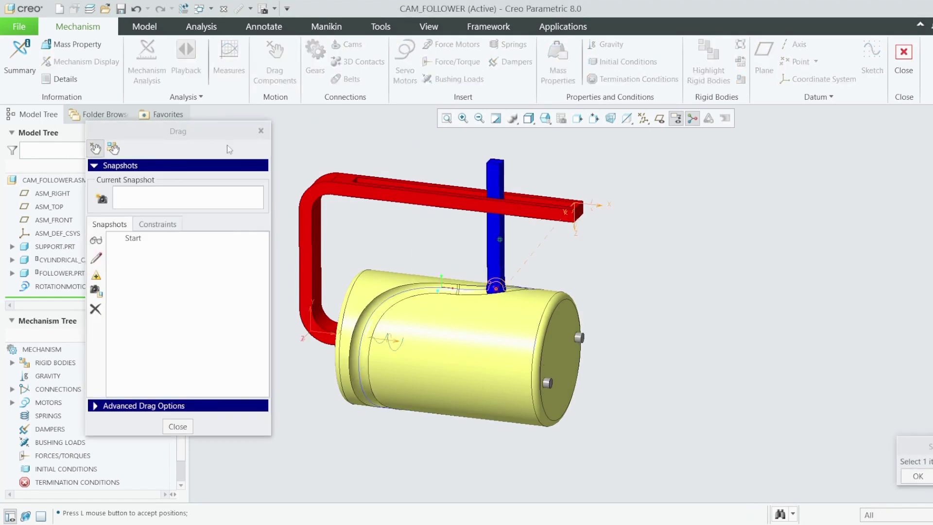
{"action": "left_click", "coordinate": [129, 239]}
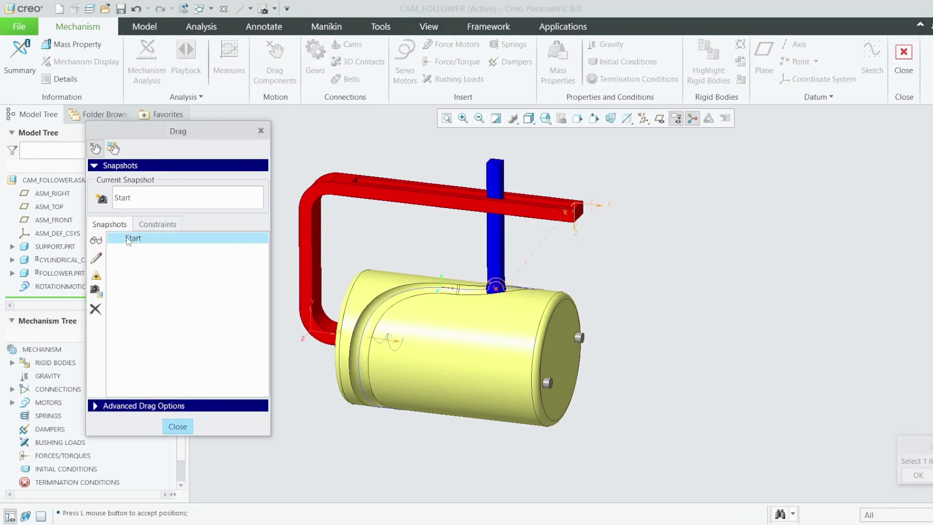
{"action": "left_click", "coordinate": [96, 242]}
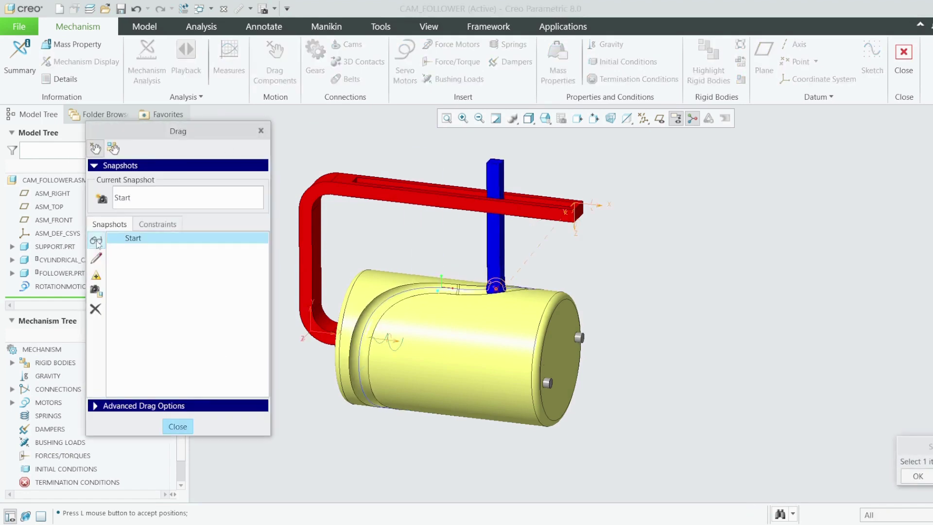
{"action": "left_click", "coordinate": [184, 428]}
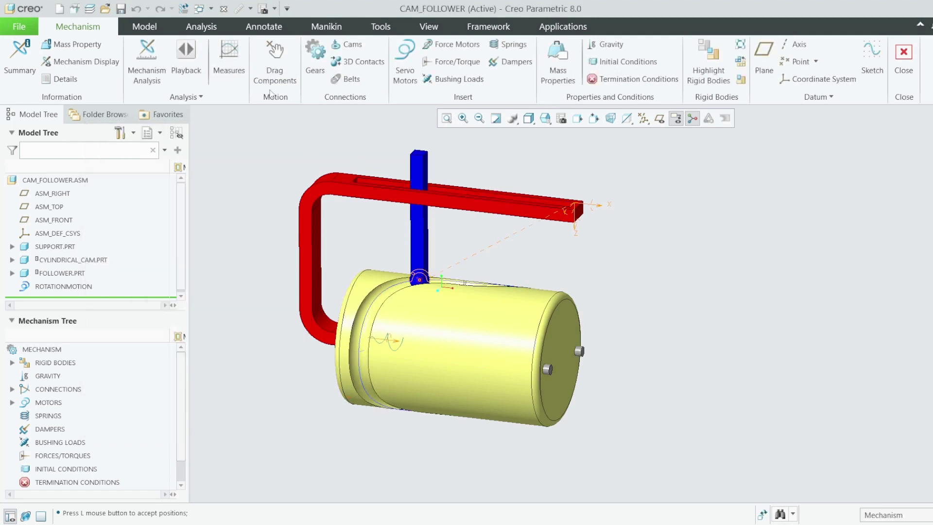
- Delete AnalysisDefinition1 from the mechanism's analyses
{"action": "scroll", "coordinate": [71, 410], "scroll_direction": "down", "scroll_amount": 2}
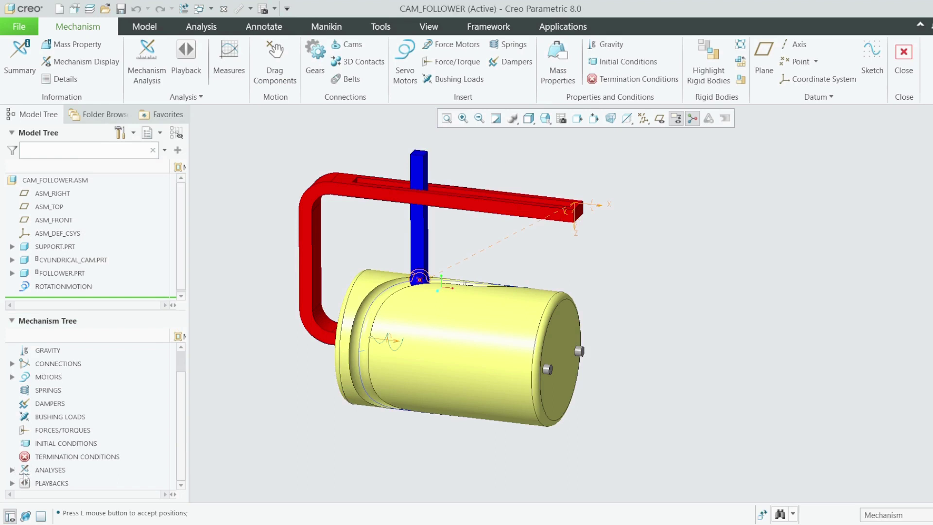
{"action": "left_click", "coordinate": [12, 470]}
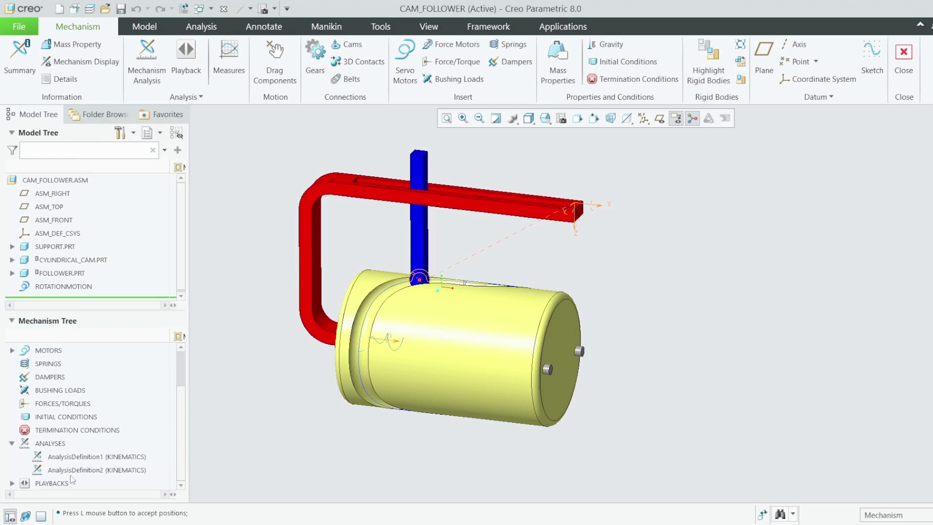
{"action": "right_click", "coordinate": [78, 459]}
{"action": "left_click", "coordinate": [112, 415]}
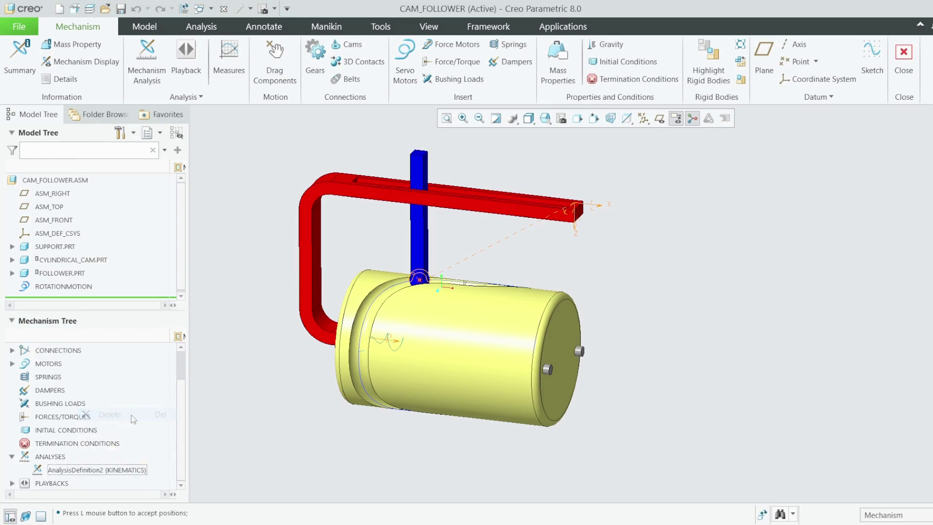
- Examine the initial configuration options in the definition of AnalysisDefinition2 and leave without changes
{"action": "right_click", "coordinate": [107, 469]}
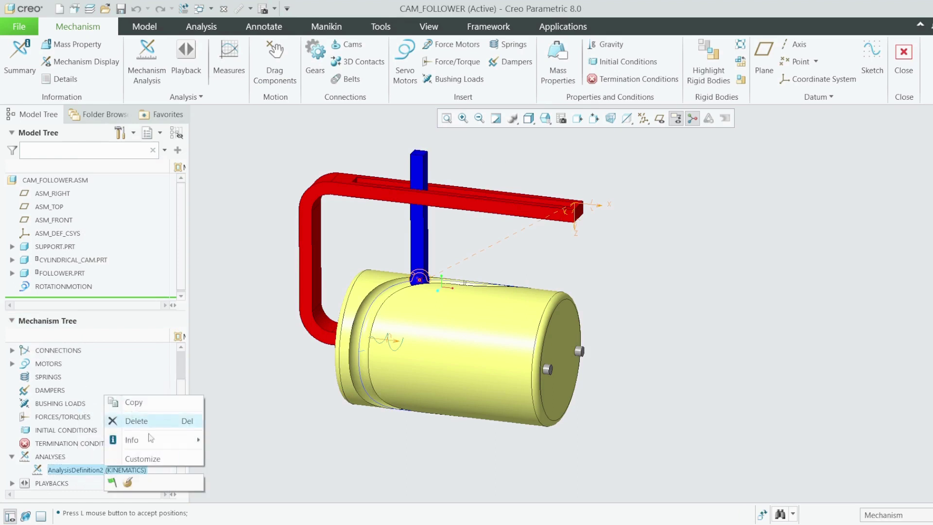
{"action": "left_click", "coordinate": [128, 482]}
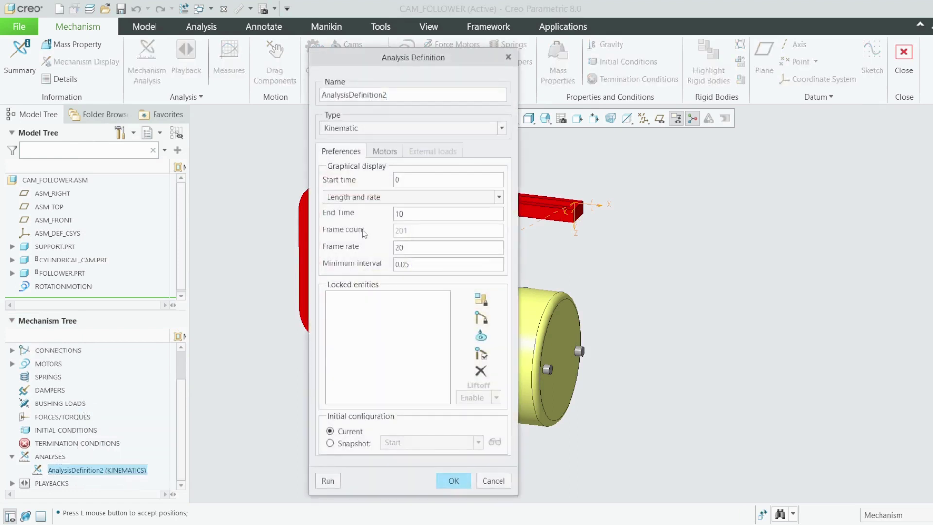
{"action": "left_click_drag", "start_coordinate": [379, 59], "coordinate": [368, 30]}
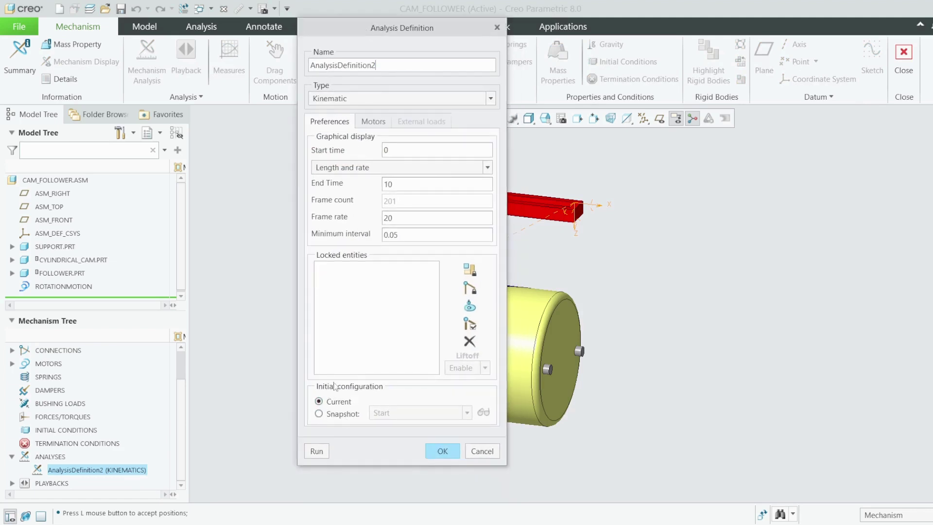
{"action": "left_click_drag", "start_coordinate": [365, 29], "coordinate": [86, 47]}
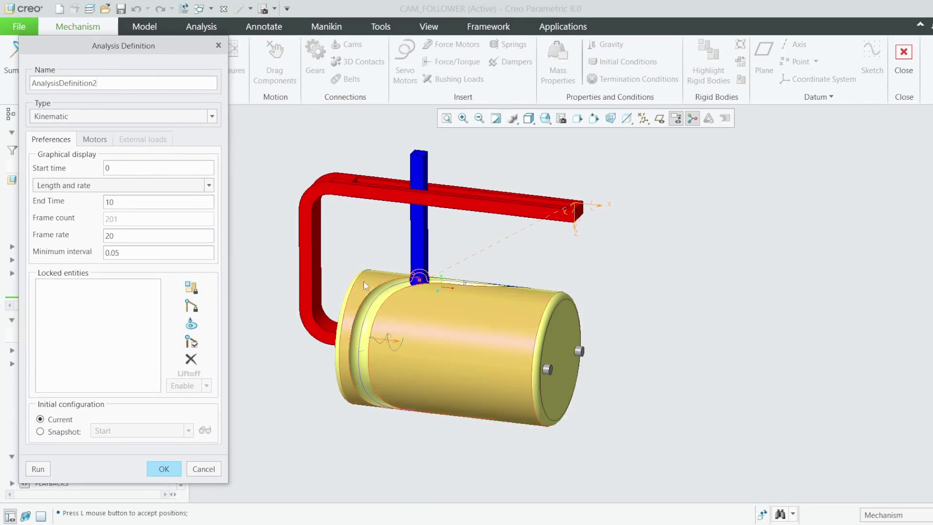
{"action": "left_click_drag", "start_coordinate": [164, 45], "coordinate": [228, 35]}
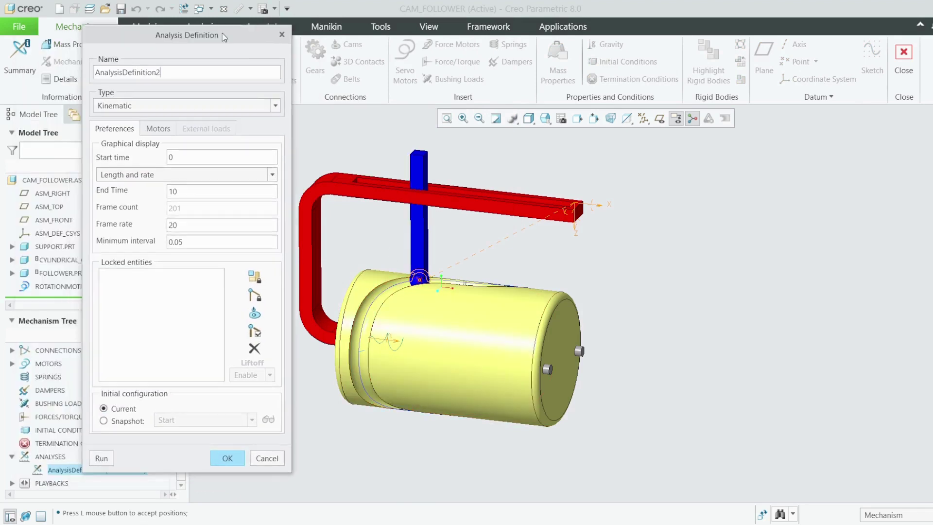
{"action": "left_click", "coordinate": [265, 459]}
- Shift the follower along the cam groove toward the free end of the support arm with Drag Components
{"action": "left_click", "coordinate": [275, 60]}
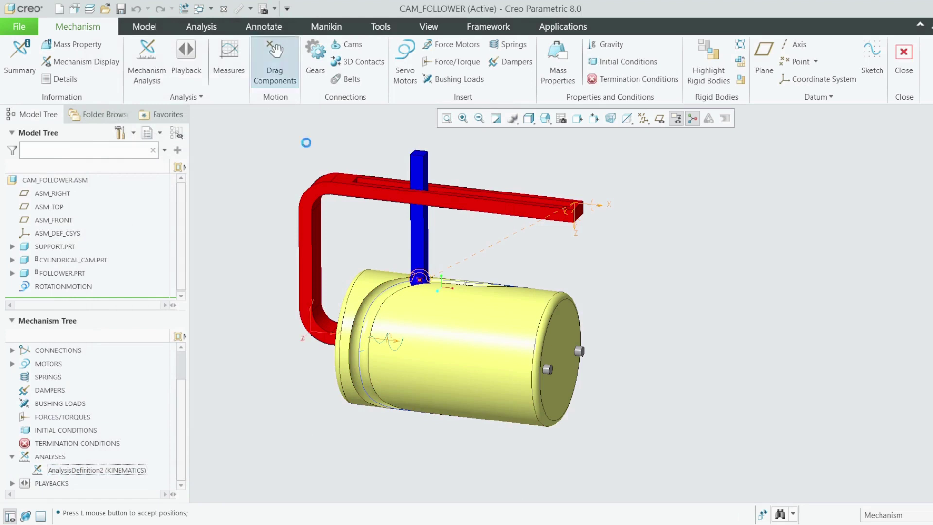
{"action": "left_click", "coordinate": [419, 241]}
{"action": "left_click", "coordinate": [516, 260]}
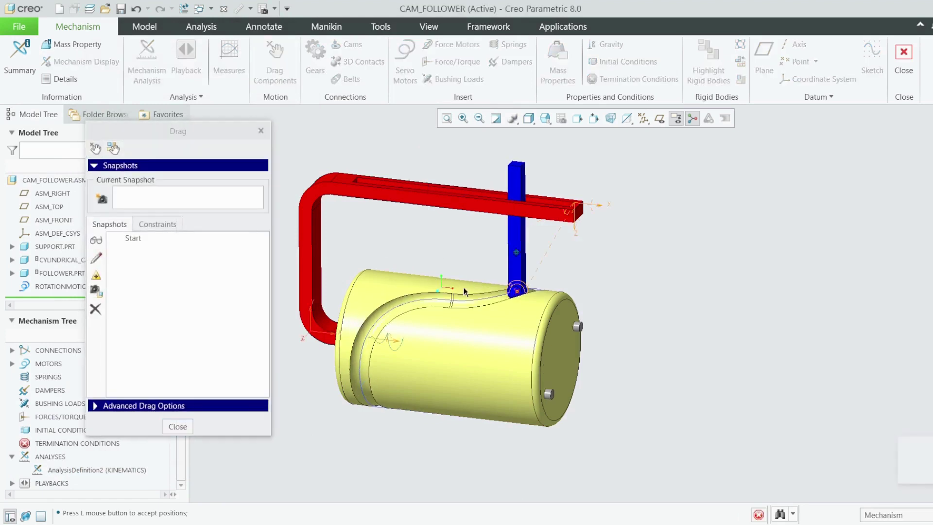
{"action": "left_click", "coordinate": [178, 426]}
- Set the initial configuration of AnalysisDefinition2 to the Start snapshot and preview that position
{"action": "right_click", "coordinate": [113, 470]}
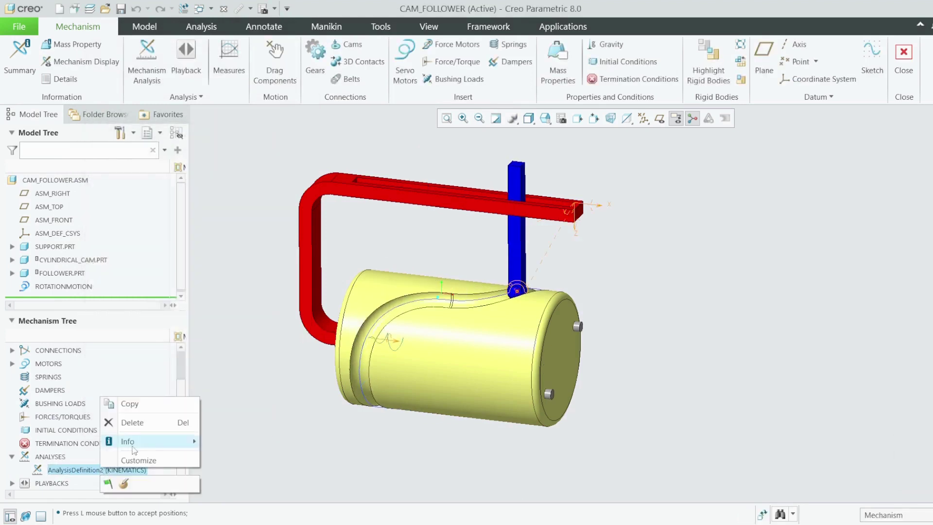
{"action": "left_click", "coordinate": [124, 484]}
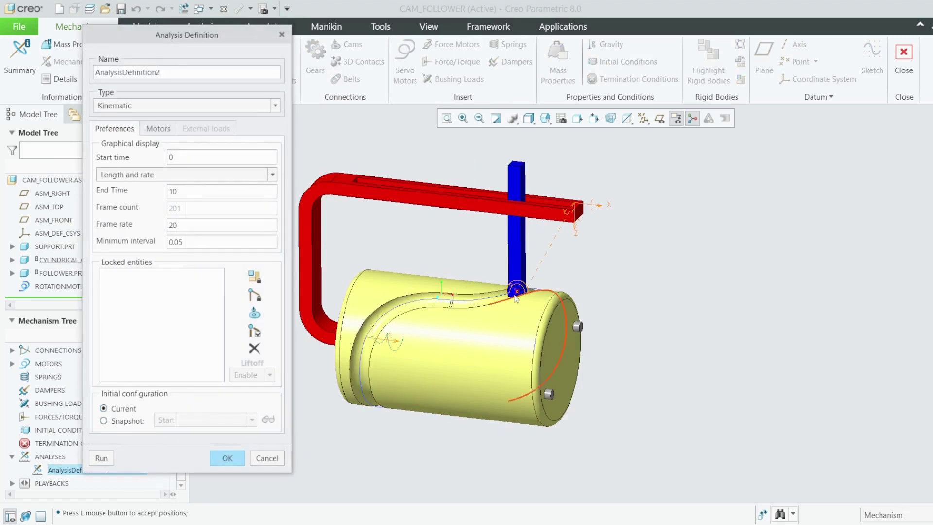
{"action": "left_click", "coordinate": [104, 422]}
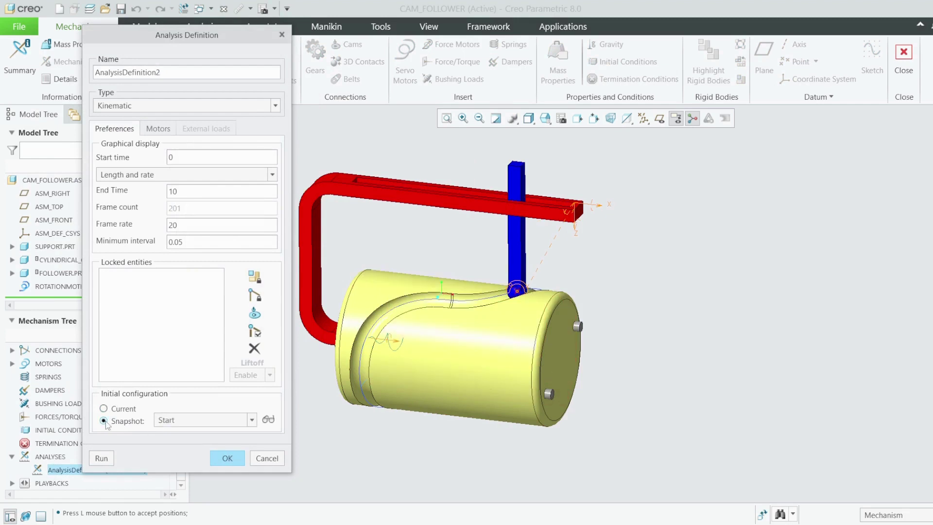
{"action": "left_click", "coordinate": [208, 426]}
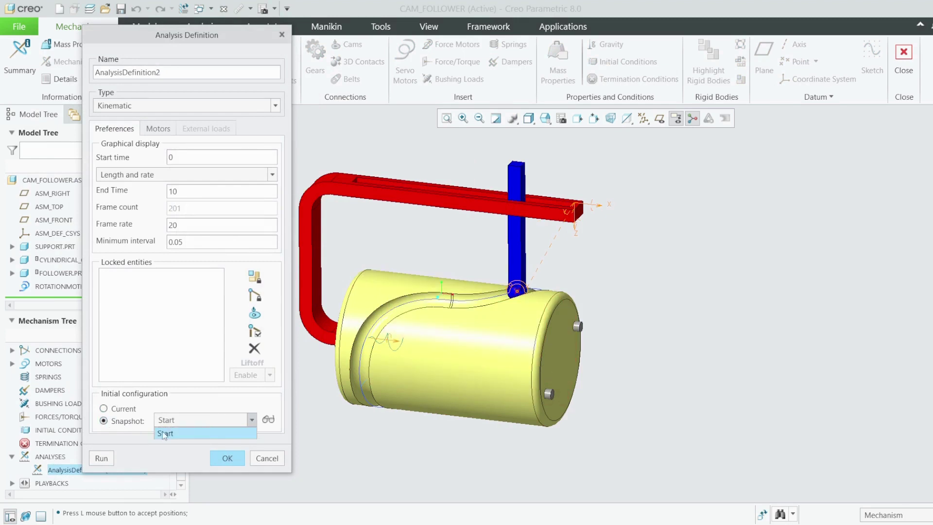
{"action": "left_click", "coordinate": [165, 433]}
{"action": "left_click", "coordinate": [269, 419]}
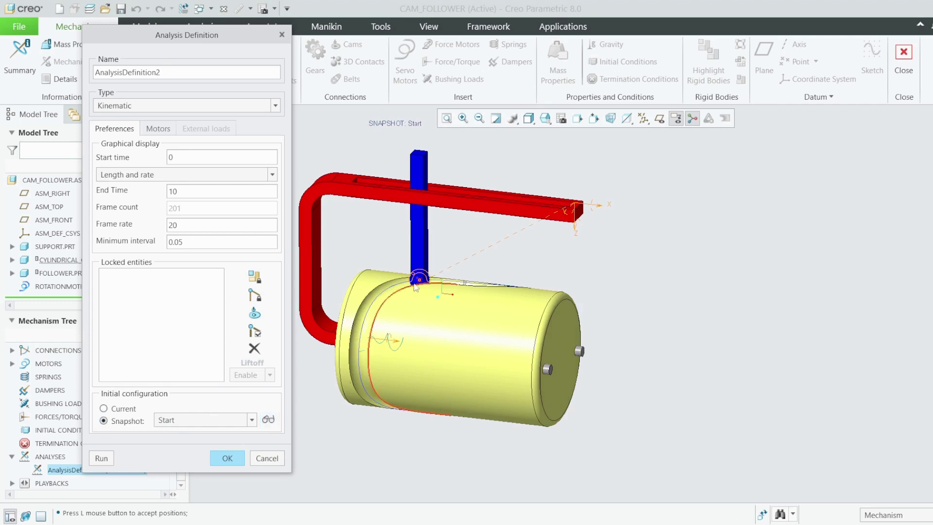
- Run AnalysisDefinition2 from the Start snapshot and accept its definition
{"action": "left_click", "coordinate": [102, 459]}
{"action": "left_click", "coordinate": [437, 303]}
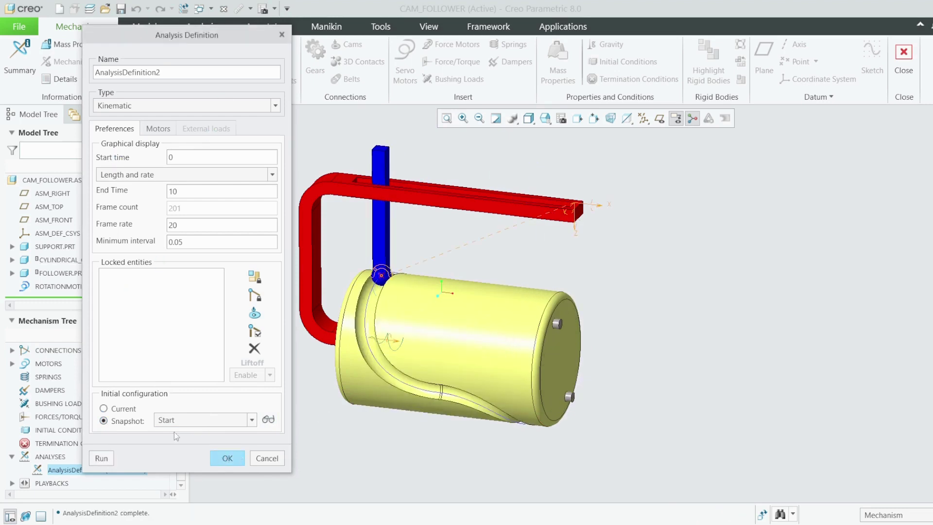
{"action": "left_click", "coordinate": [227, 459]}
- Play back the AnalysisDefinition2 result as an animation at increased speed and close the playback
{"action": "left_click", "coordinate": [197, 56]}
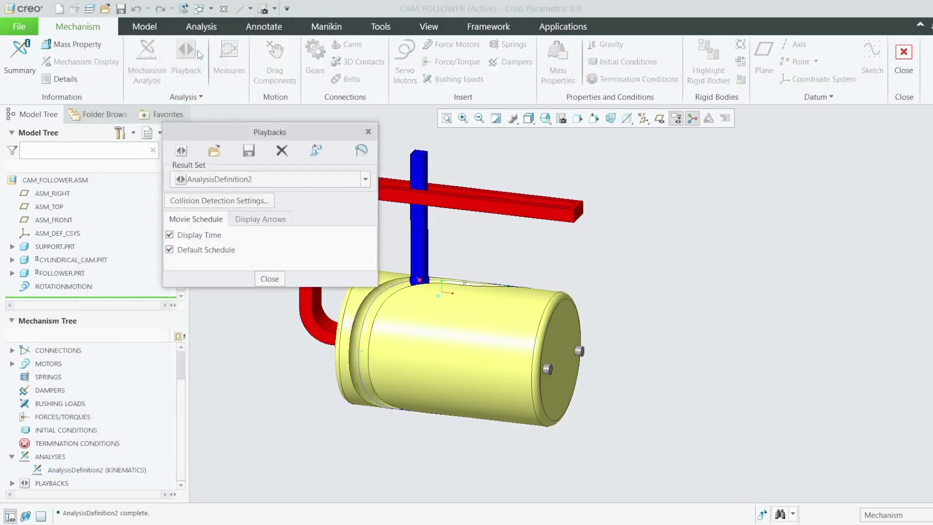
{"action": "scroll", "coordinate": [539, 293], "scroll_direction": "up", "scroll_amount": 2}
{"action": "scroll", "coordinate": [437, 241], "scroll_direction": "down", "scroll_amount": 3}
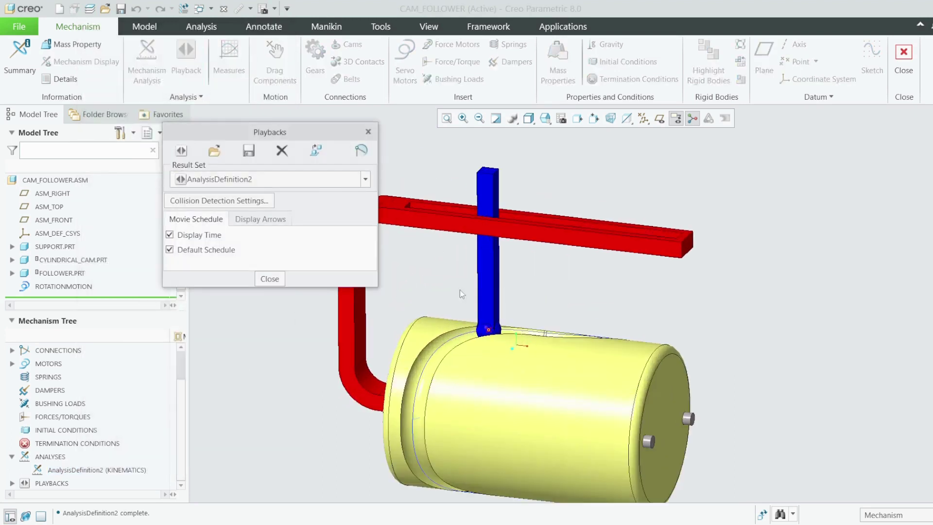
{"action": "left_click", "coordinate": [181, 150]}
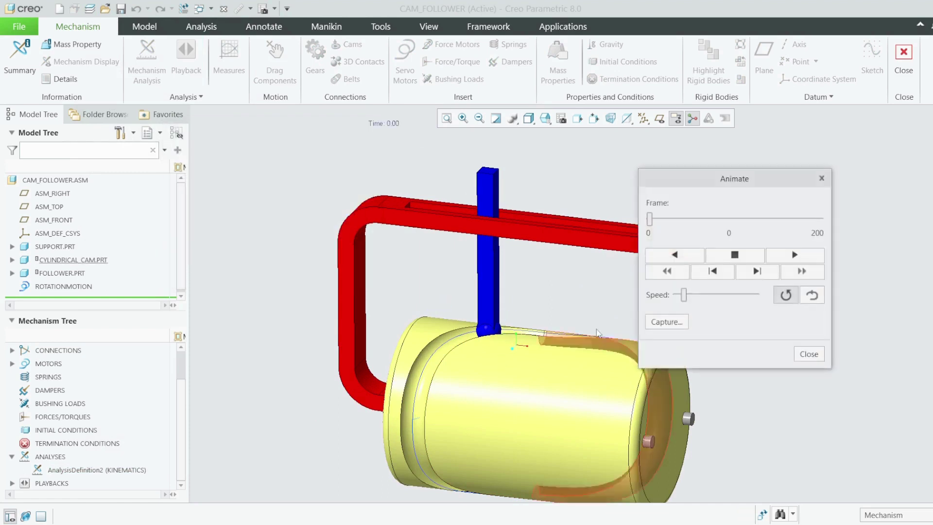
{"action": "left_click_drag", "start_coordinate": [679, 187], "coordinate": [121, 156]}
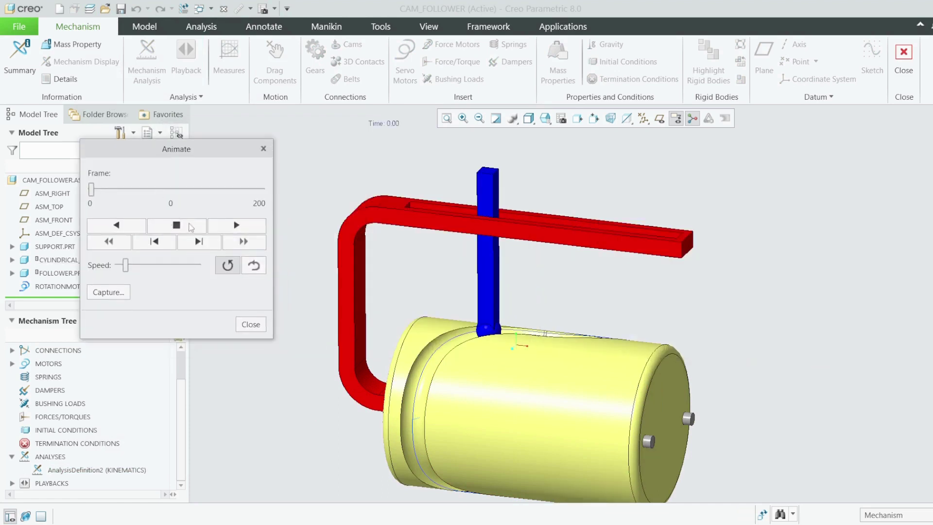
{"action": "left_click", "coordinate": [239, 226]}
{"action": "left_click_drag", "start_coordinate": [125, 265], "coordinate": [184, 265]}
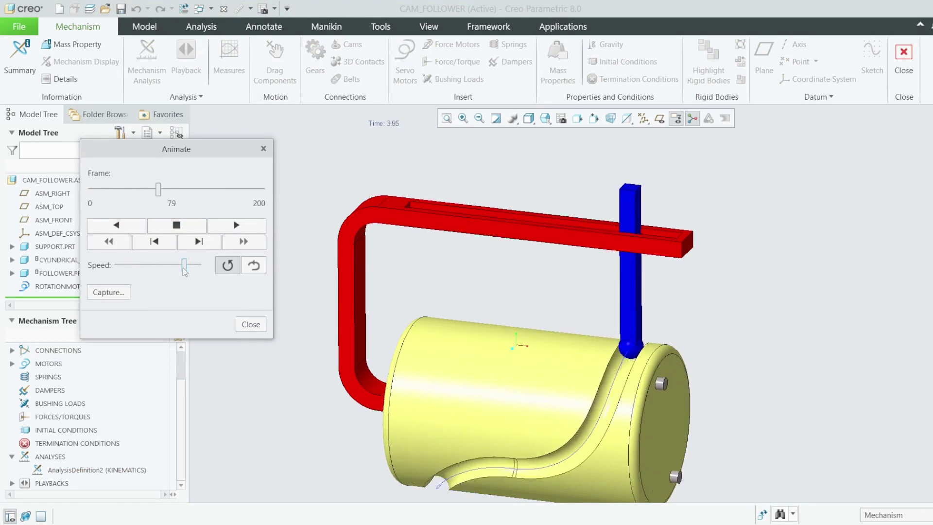
{"action": "left_click", "coordinate": [251, 324]}
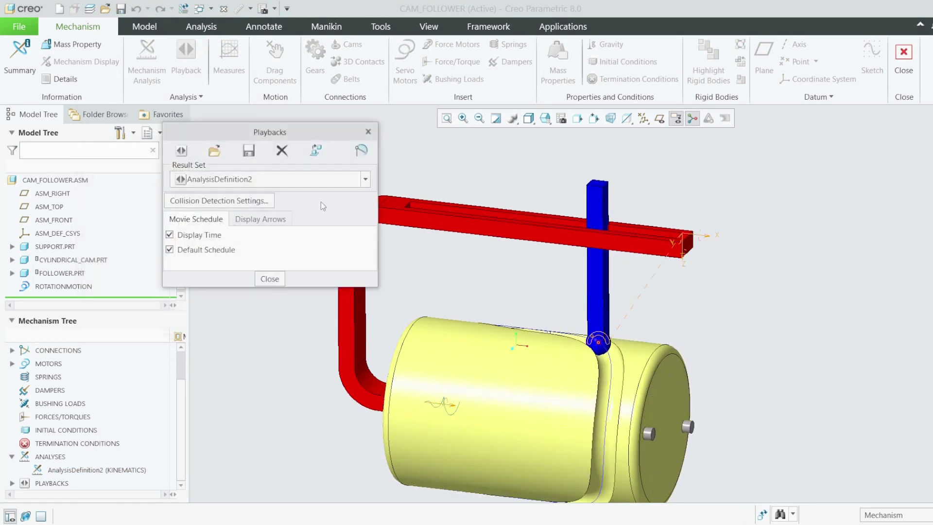
{"action": "left_click", "coordinate": [368, 132]}
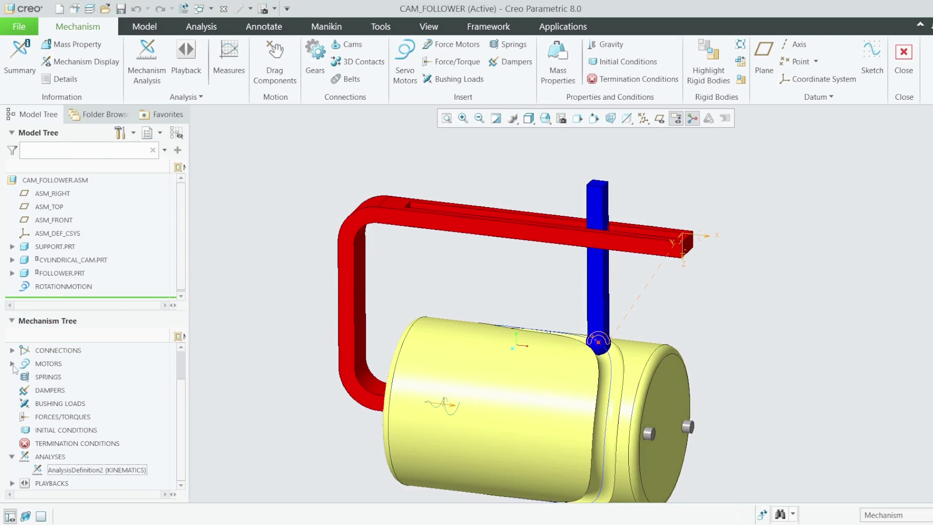
- Redefine the ROTATIONMOTION servo motor's angular velocity profile with the Ramp function type
{"action": "left_click", "coordinate": [12, 363]}
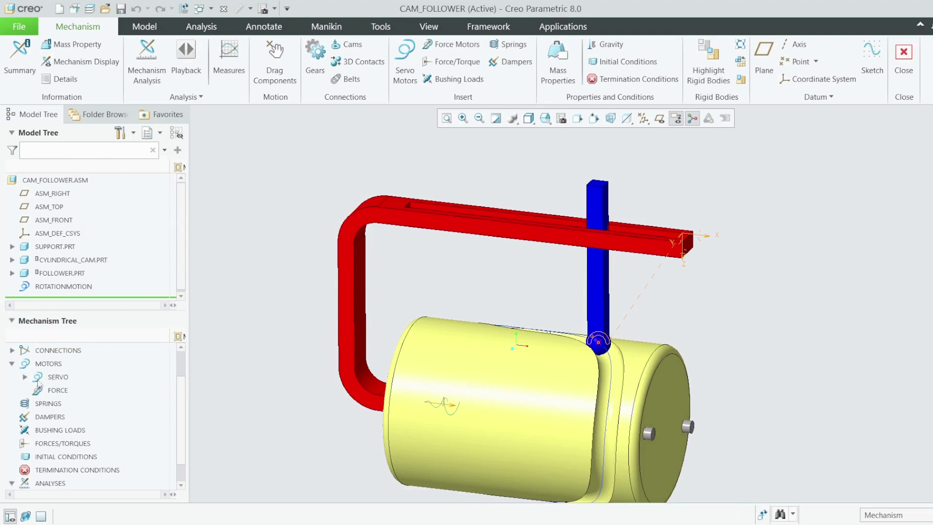
{"action": "left_click", "coordinate": [25, 377]}
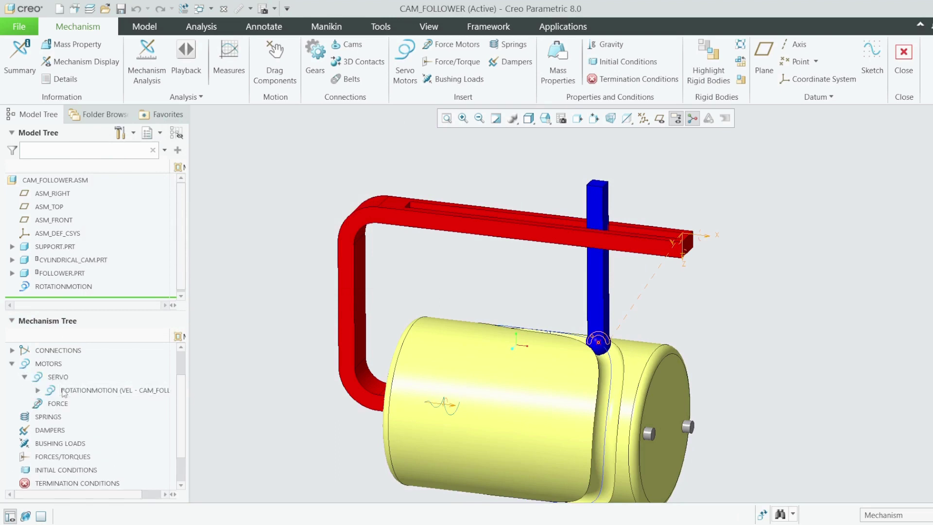
{"action": "right_click", "coordinate": [44, 391]}
{"action": "left_click", "coordinate": [70, 352]}
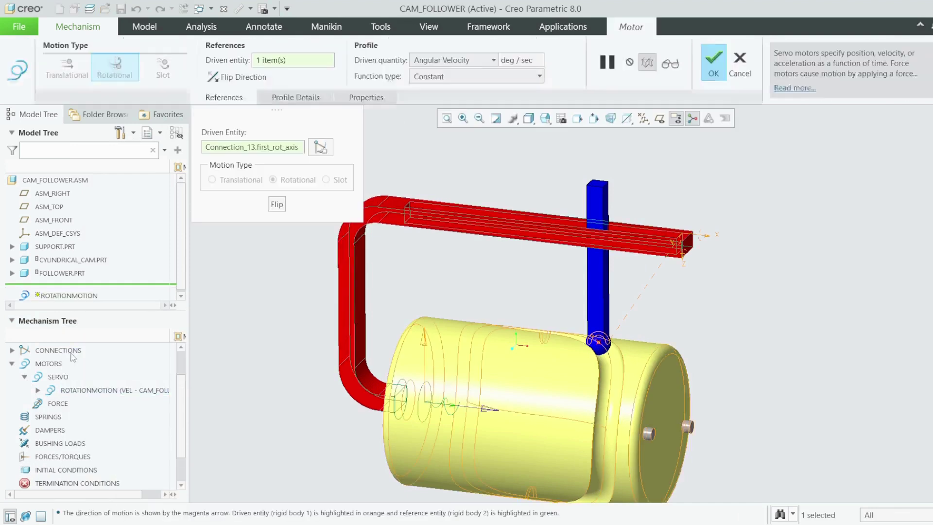
{"action": "left_click", "coordinate": [286, 98]}
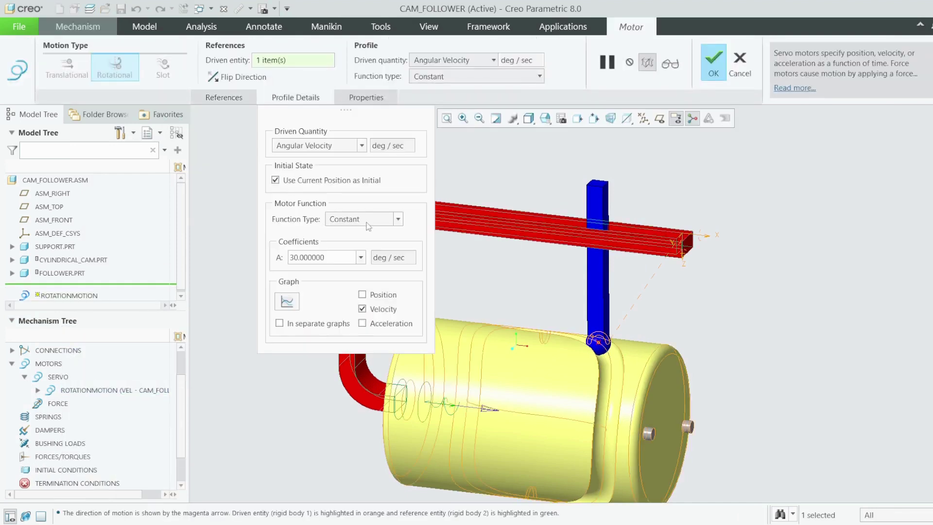
{"action": "left_click", "coordinate": [398, 220]}
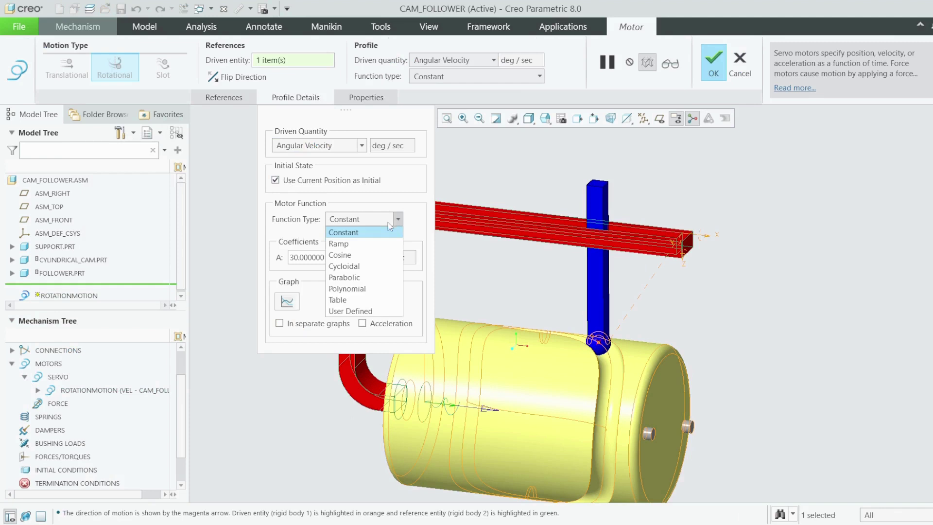
{"action": "left_click", "coordinate": [353, 245]}
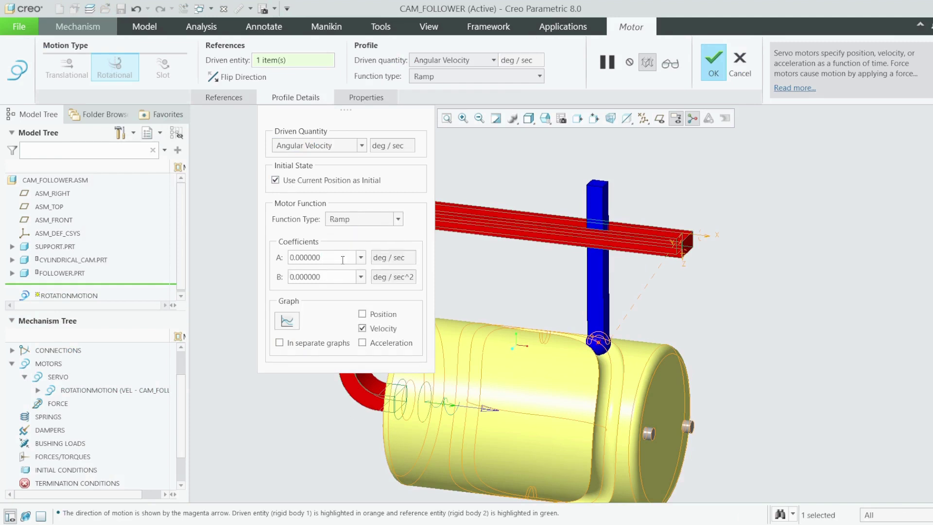
- Set the ramp coefficients to A 30 deg/sec and B 90 deg/sec^2, and accept the motor definition
{"action": "double_click", "coordinate": [301, 257]}
{"action": "type", "text": "30"}
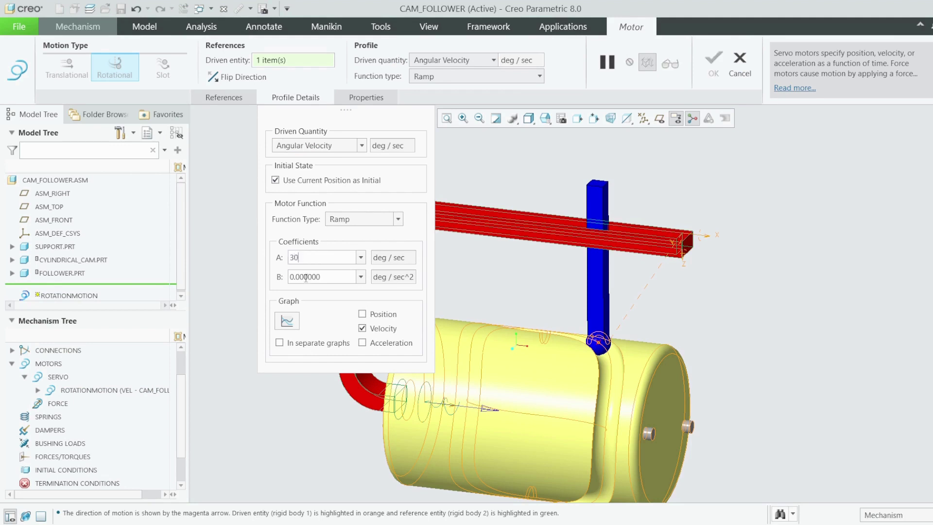
{"action": "double_click", "coordinate": [305, 277]}
{"action": "type", "text": "90"}
{"action": "key", "text": "Return"}
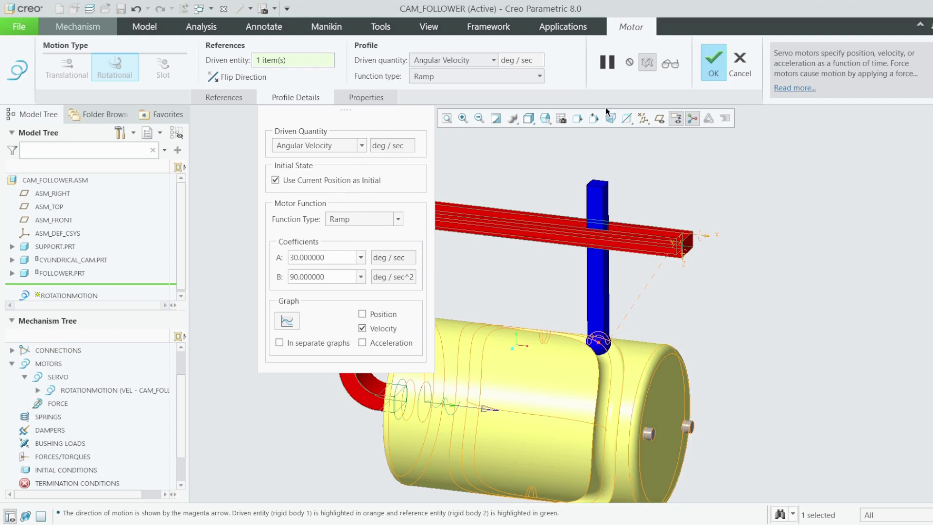
{"action": "left_click", "coordinate": [713, 65]}
- Reopen the ROTATIONMOTION motor, examine its velocity profile over time as a graph, and close the definition
{"action": "left_click", "coordinate": [102, 390]}
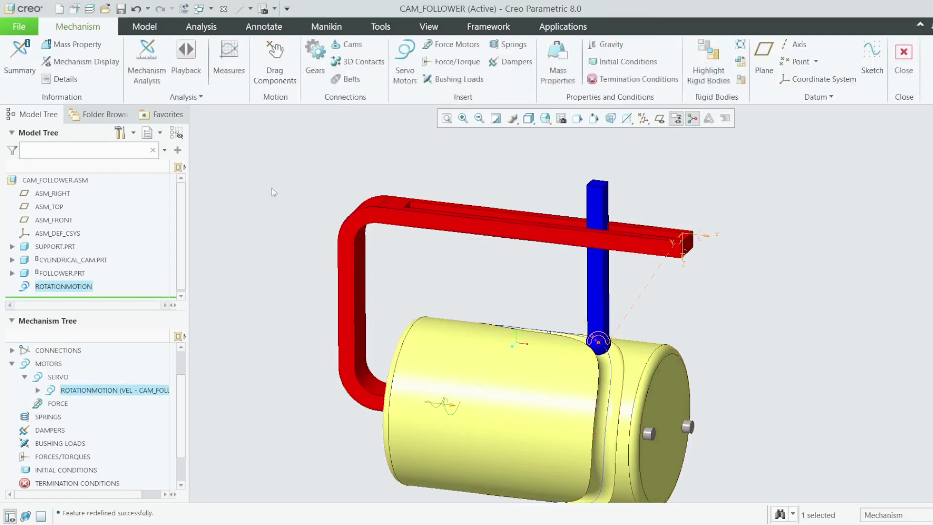
{"action": "right_click", "coordinate": [103, 391]}
{"action": "left_click", "coordinate": [124, 349]}
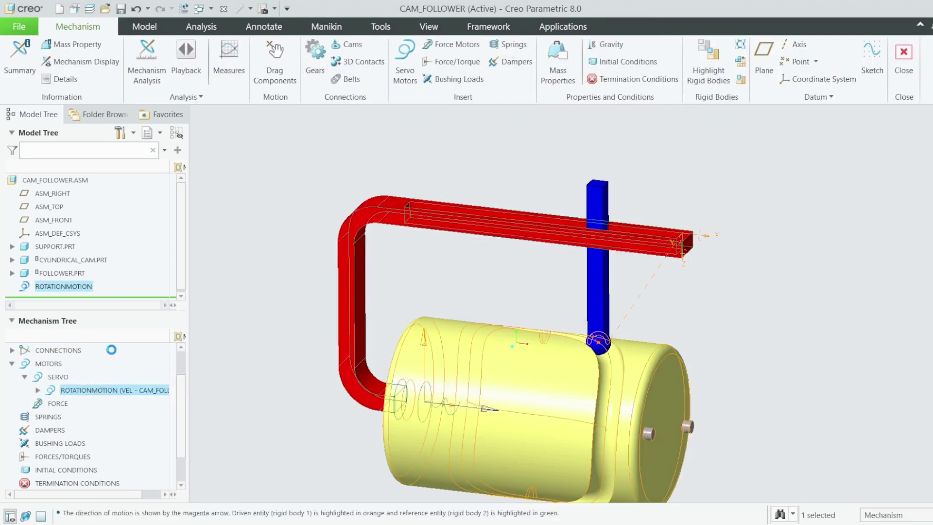
{"action": "left_click", "coordinate": [296, 97]}
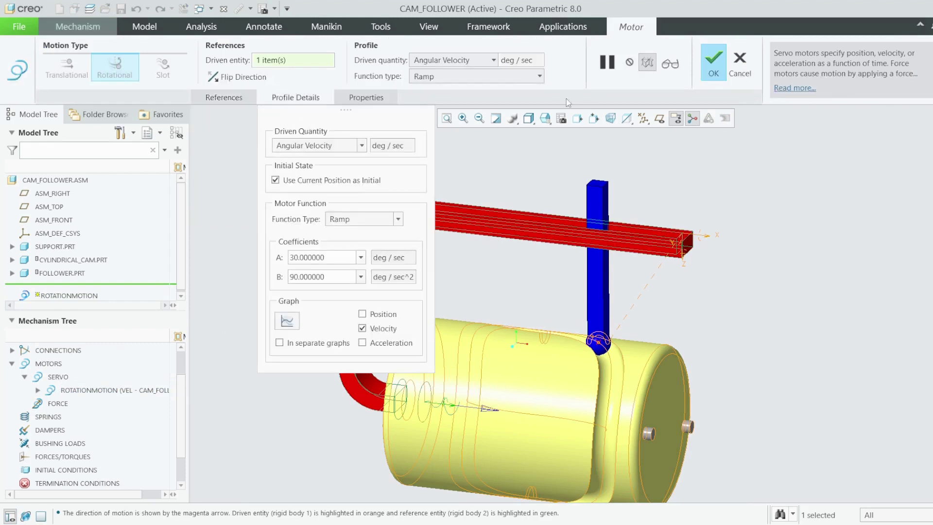
{"action": "left_click", "coordinate": [673, 65]}
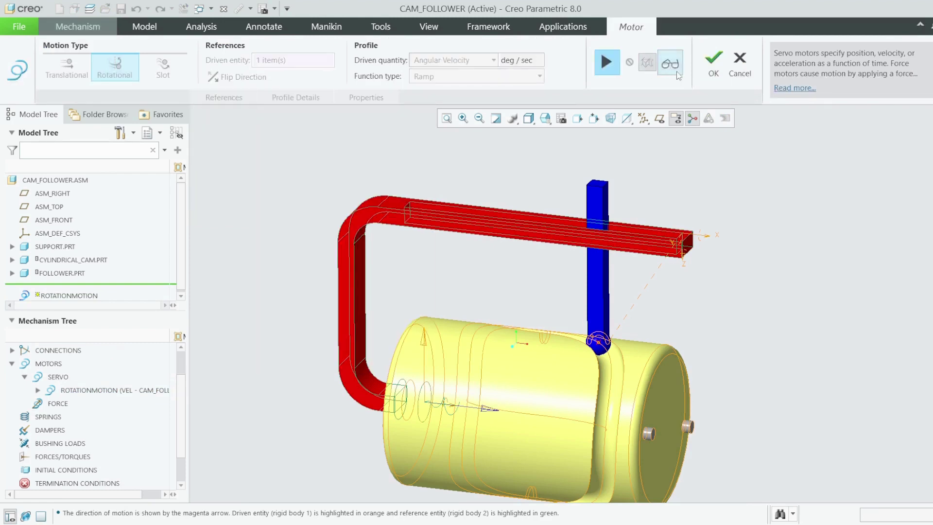
{"action": "left_click", "coordinate": [607, 62]}
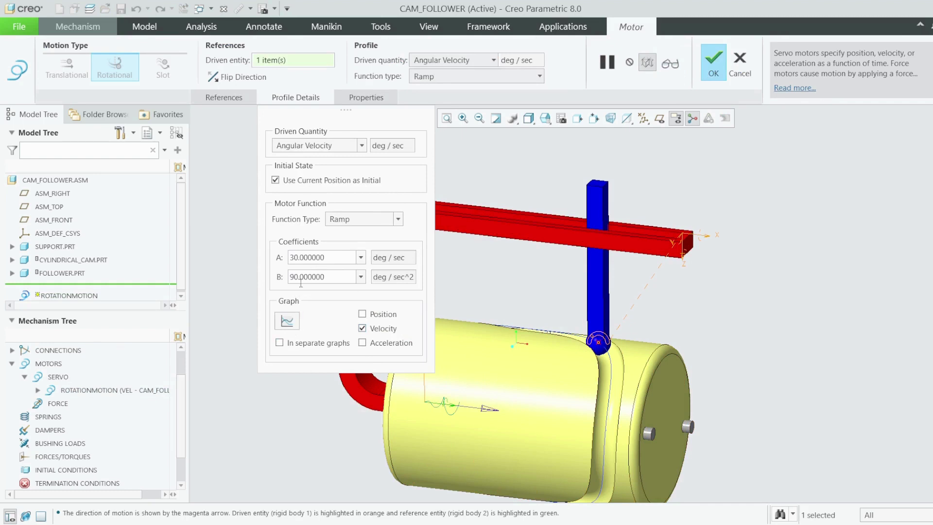
{"action": "left_click", "coordinate": [289, 323]}
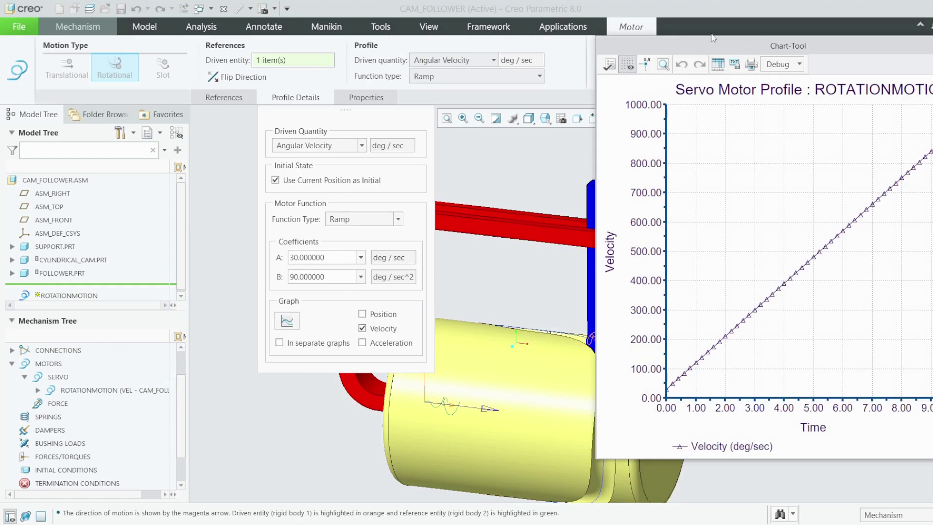
{"action": "left_click_drag", "start_coordinate": [713, 38], "coordinate": [287, 55]}
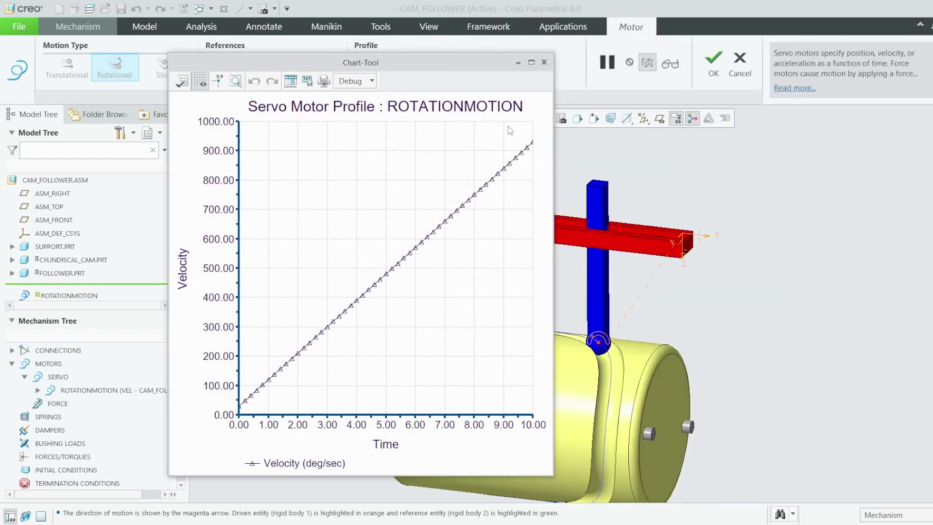
{"action": "left_click", "coordinate": [544, 62]}
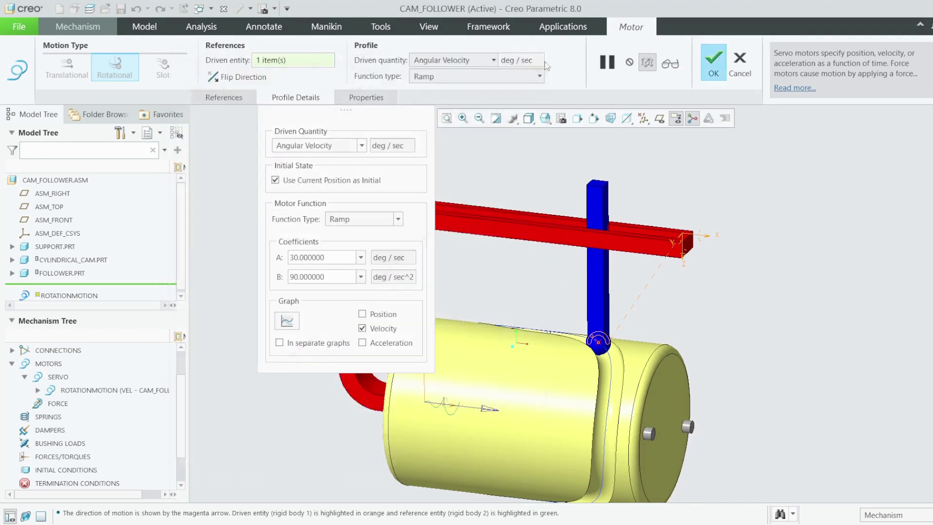
{"action": "left_click", "coordinate": [704, 68]}
- Rerun AnalysisDefinition2 with the ramp motor profile, overwriting the existing result set, and accept the analysis definition
{"action": "scroll", "coordinate": [55, 423], "scroll_direction": "down", "scroll_amount": 1}
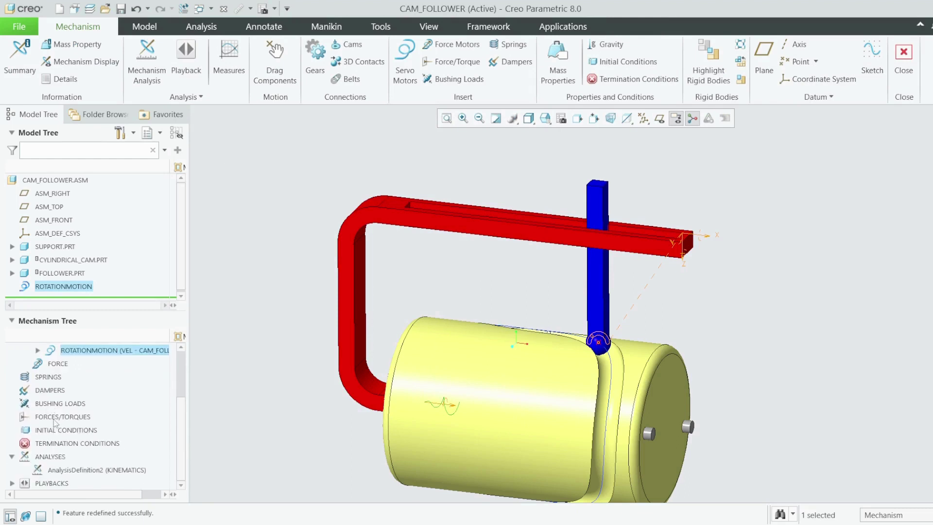
{"action": "right_click", "coordinate": [49, 471]}
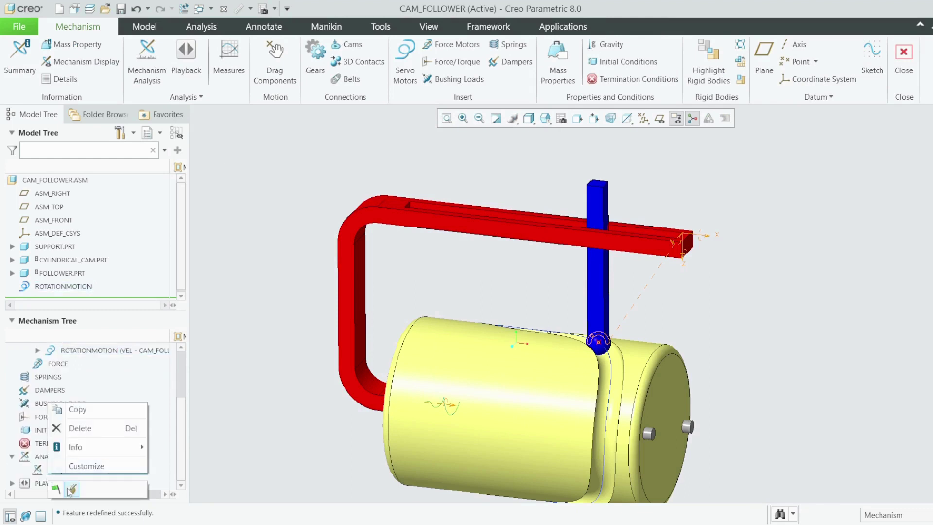
{"action": "left_click", "coordinate": [129, 428]}
{"action": "left_click", "coordinate": [102, 459]}
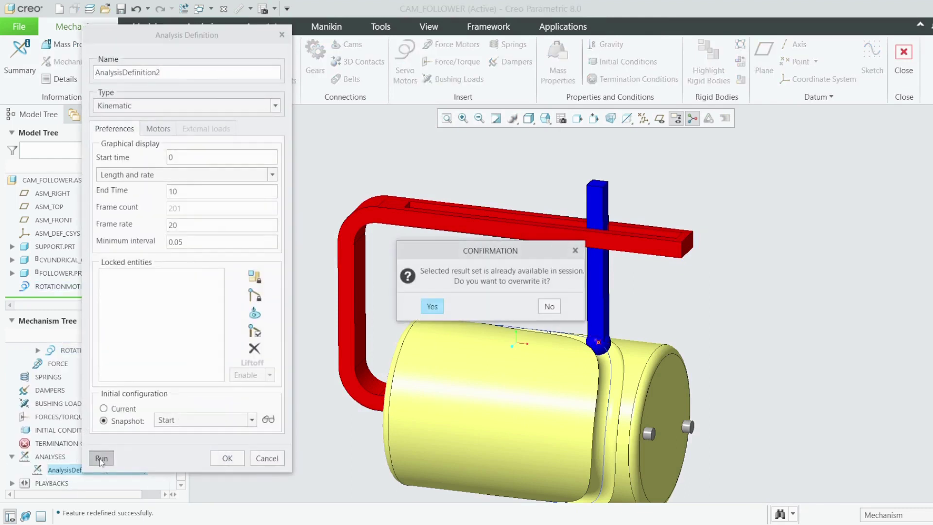
{"action": "left_click", "coordinate": [431, 306]}
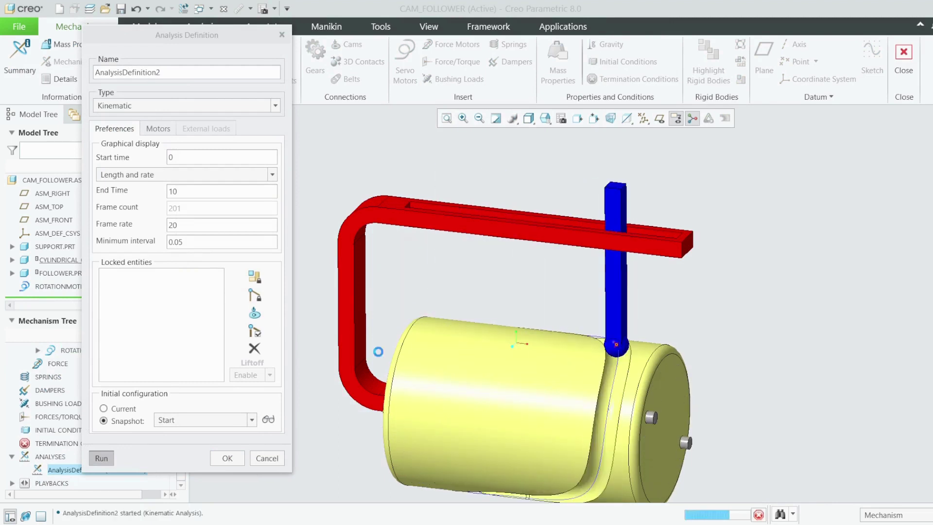
{"action": "left_click", "coordinate": [227, 458]}
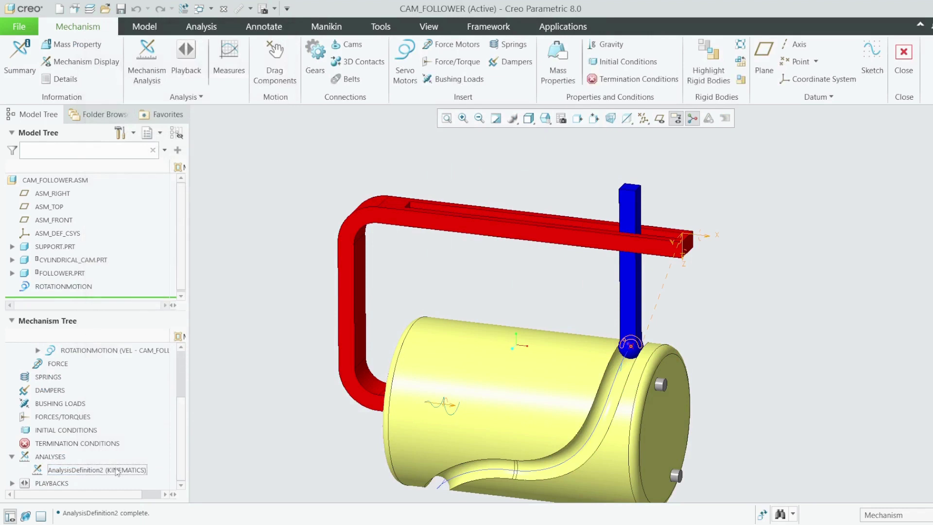
- Animate the rerun AnalysisDefinition2 result, raise the playback speed to nearly the maximum, and close the playback
{"action": "left_click", "coordinate": [186, 62]}
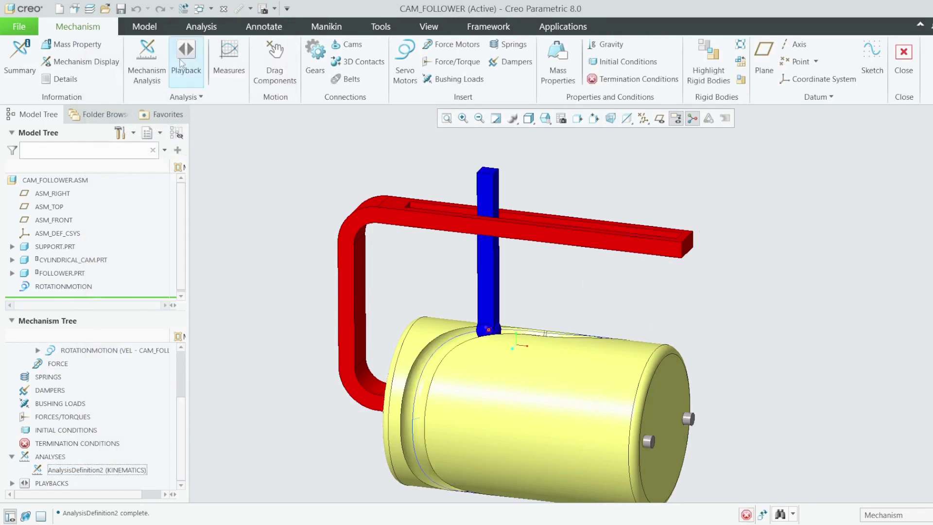
{"action": "left_click", "coordinate": [179, 151]}
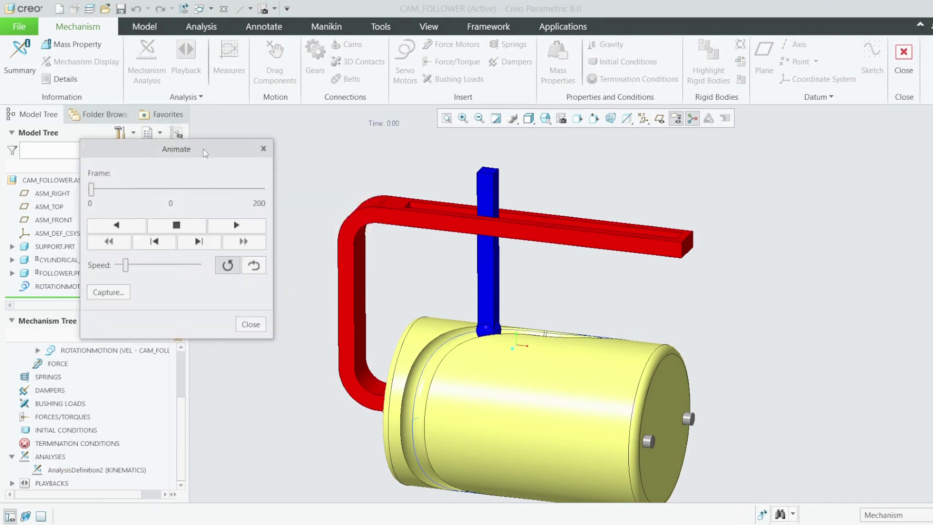
{"action": "left_click_drag", "start_coordinate": [205, 153], "coordinate": [170, 133]}
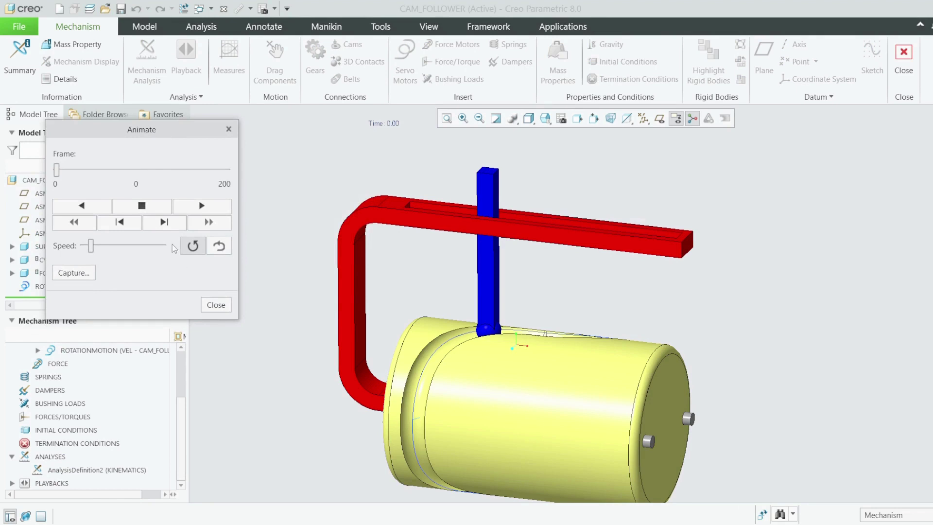
{"action": "left_click", "coordinate": [199, 206]}
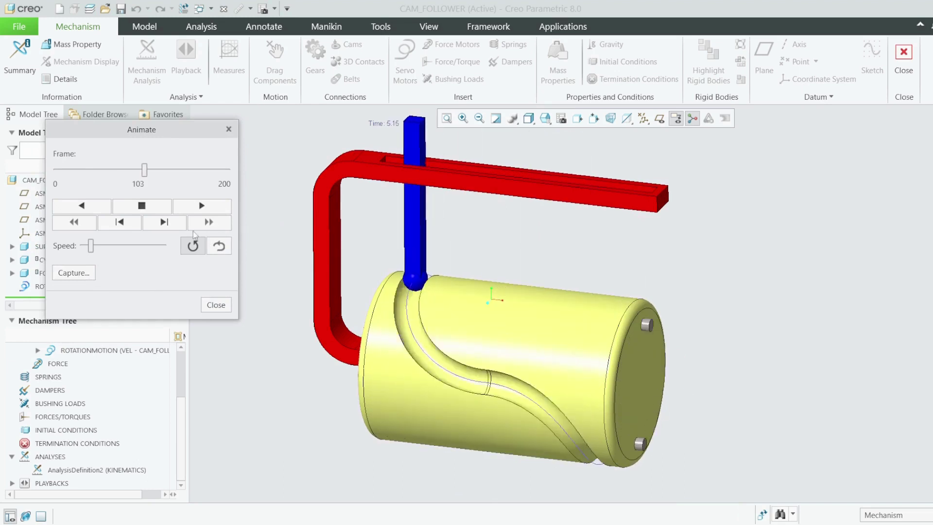
{"action": "left_click_drag", "start_coordinate": [90, 246], "coordinate": [164, 253]}
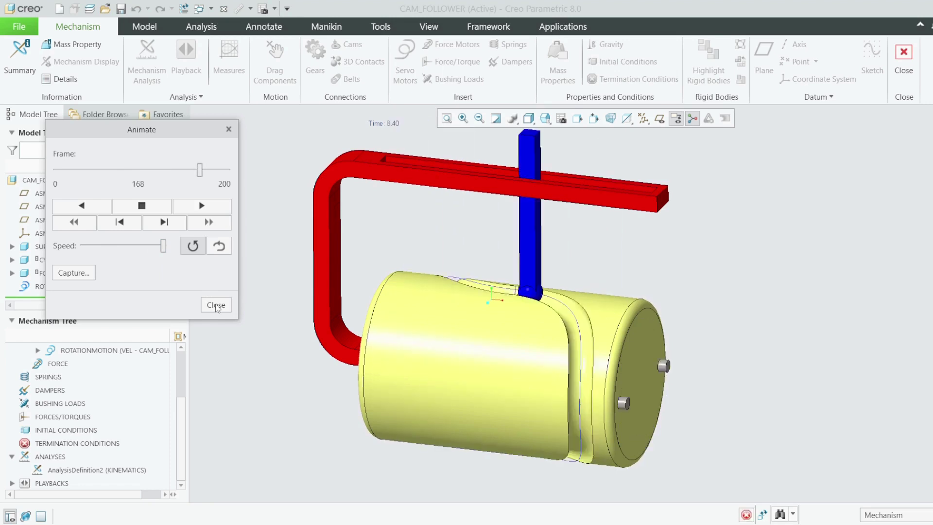
{"action": "left_click", "coordinate": [216, 305]}
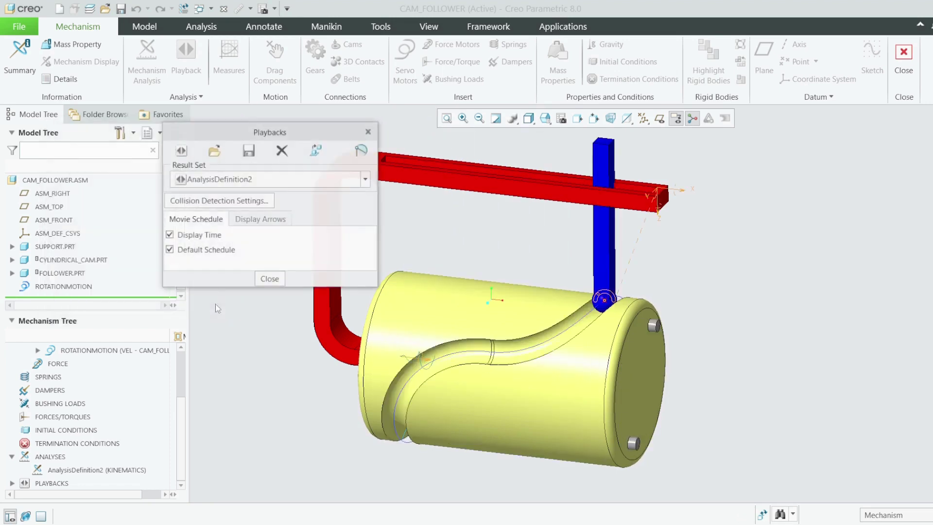
{"action": "left_click", "coordinate": [368, 131]}
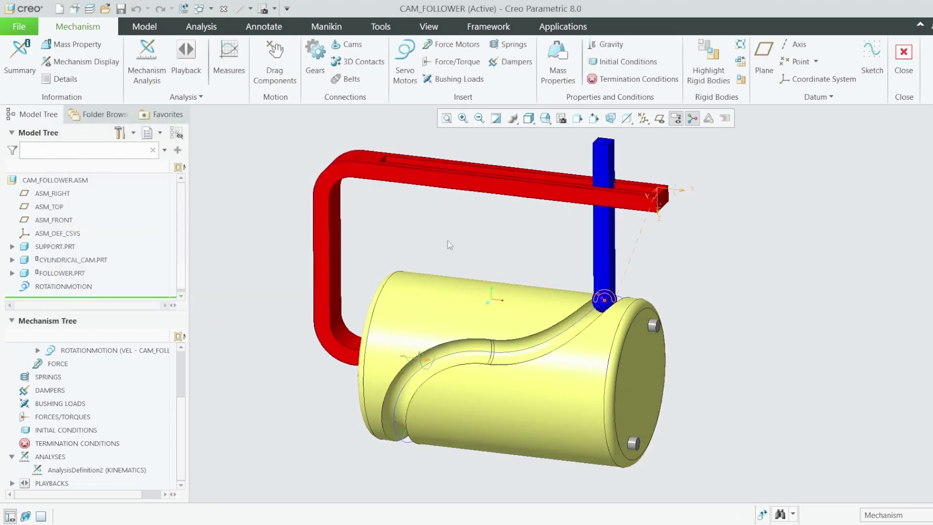
- Leave the Mechanism environment and save the AnalysisDefinition2 results
{"action": "middle_click_drag", "start_coordinate": [457, 245], "coordinate": [421, 250]}
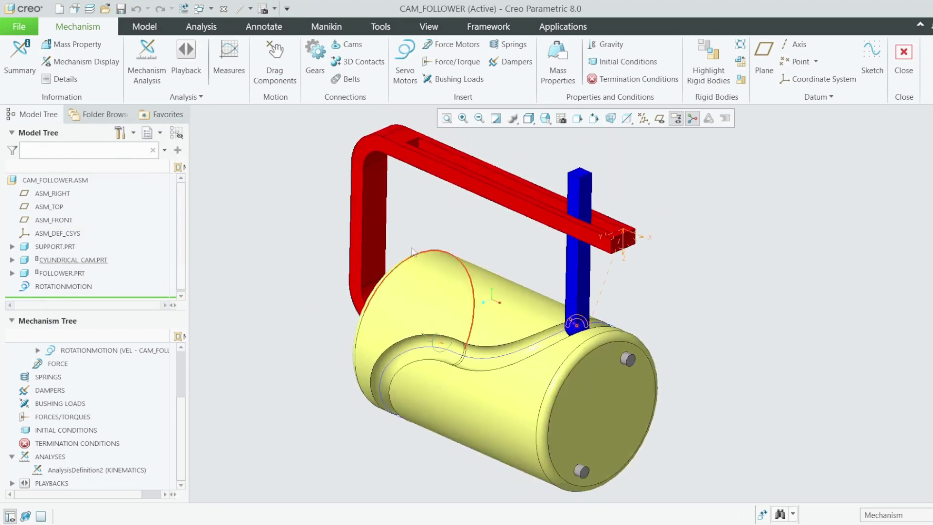
{"action": "left_click", "coordinate": [904, 61]}
{"action": "left_click", "coordinate": [478, 340]}
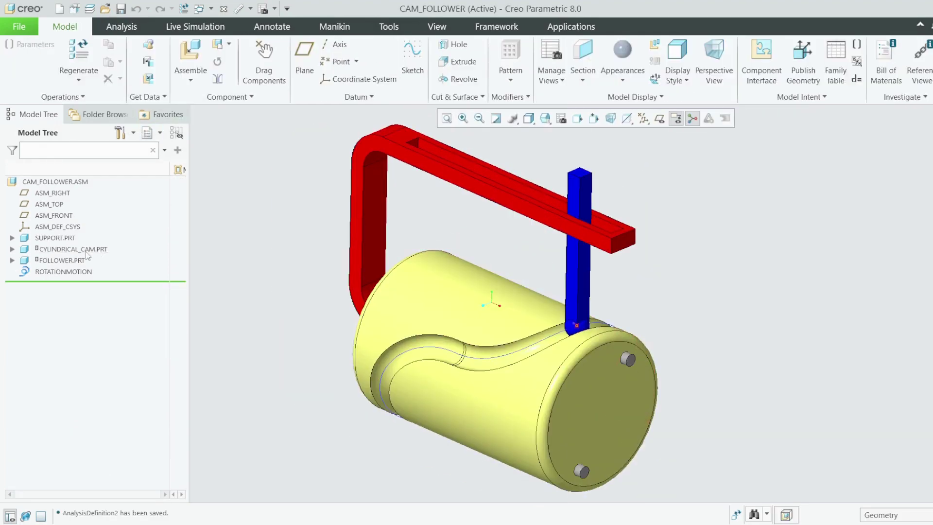
- Review the Slot connection and the available connection types in the follower's placement definition, and close it
{"action": "right_click", "coordinate": [63, 261]}
{"action": "left_click", "coordinate": [100, 301]}
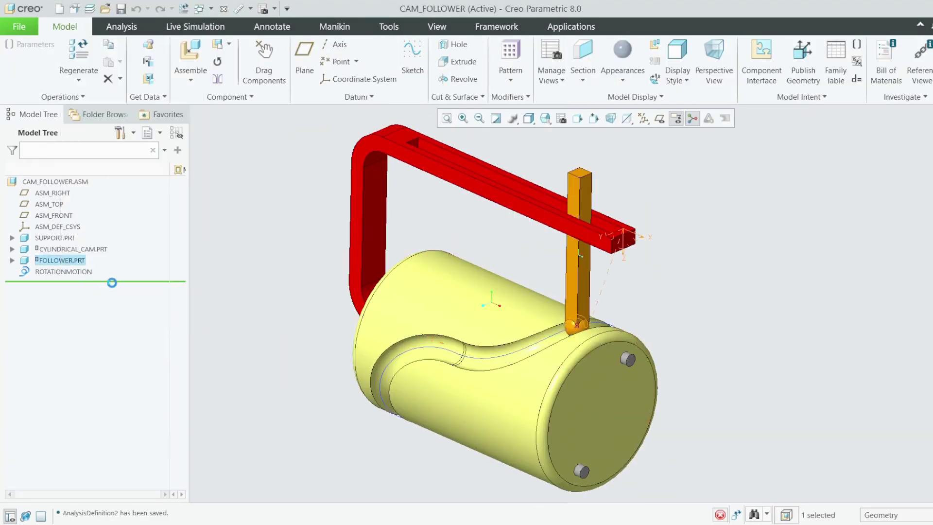
{"action": "left_click", "coordinate": [262, 58]}
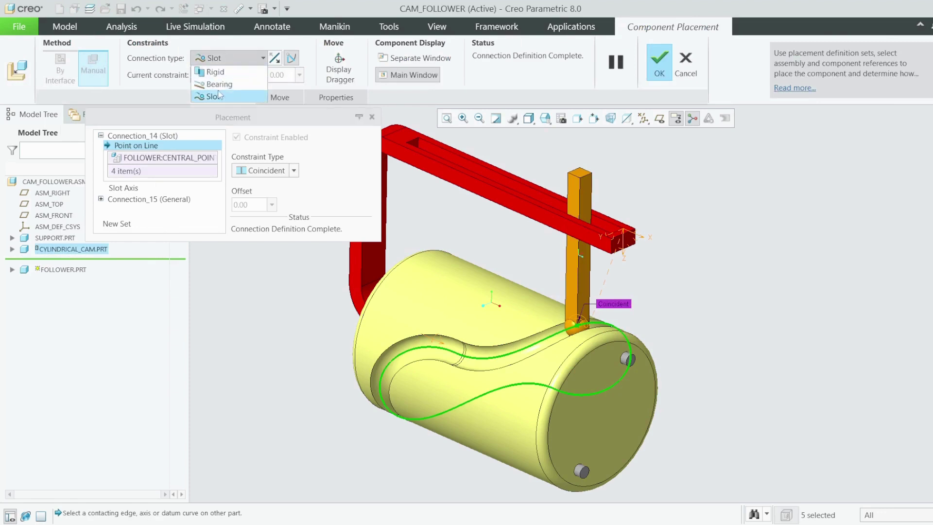
{"action": "left_click", "coordinate": [421, 120]}
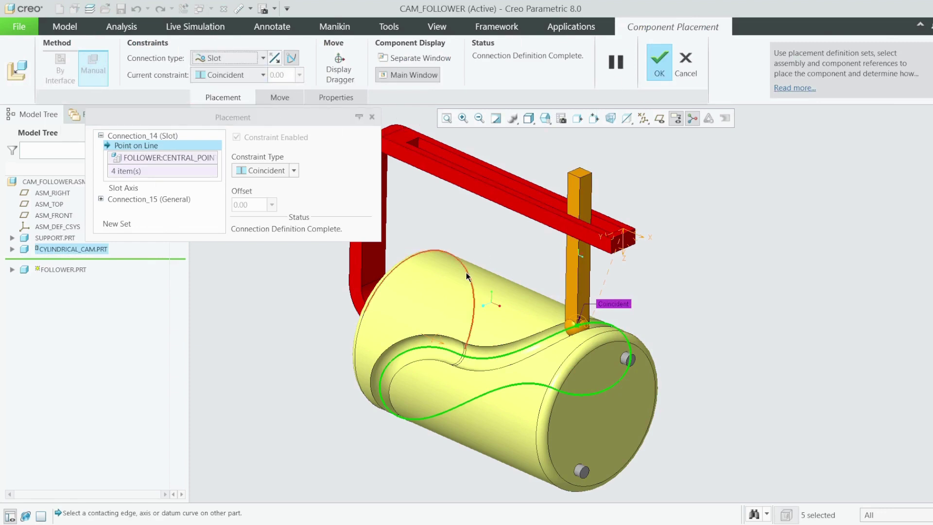
{"action": "left_click", "coordinate": [660, 64]}
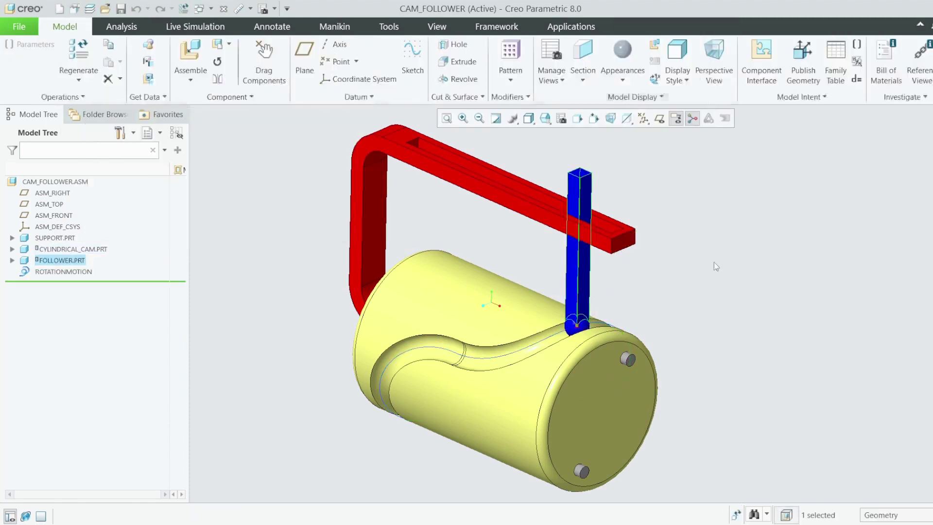
{"action": "left_click", "coordinate": [709, 267]}
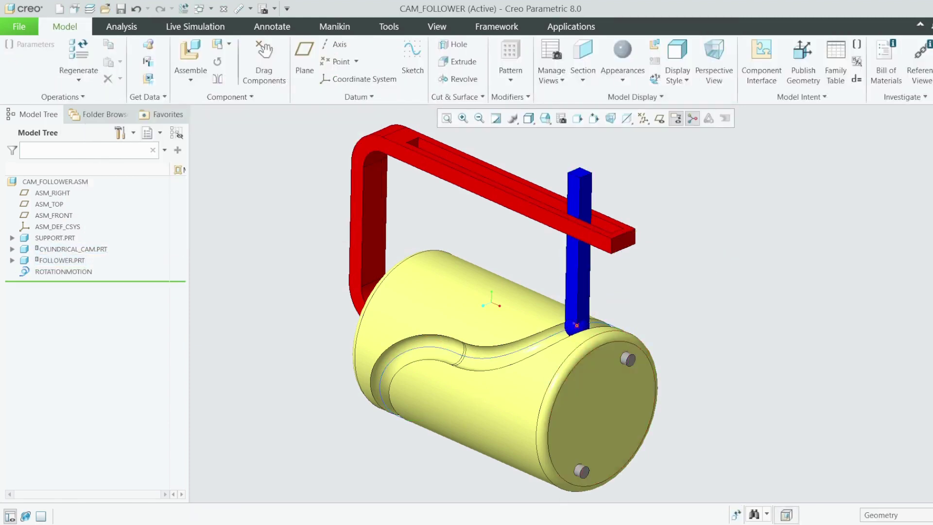